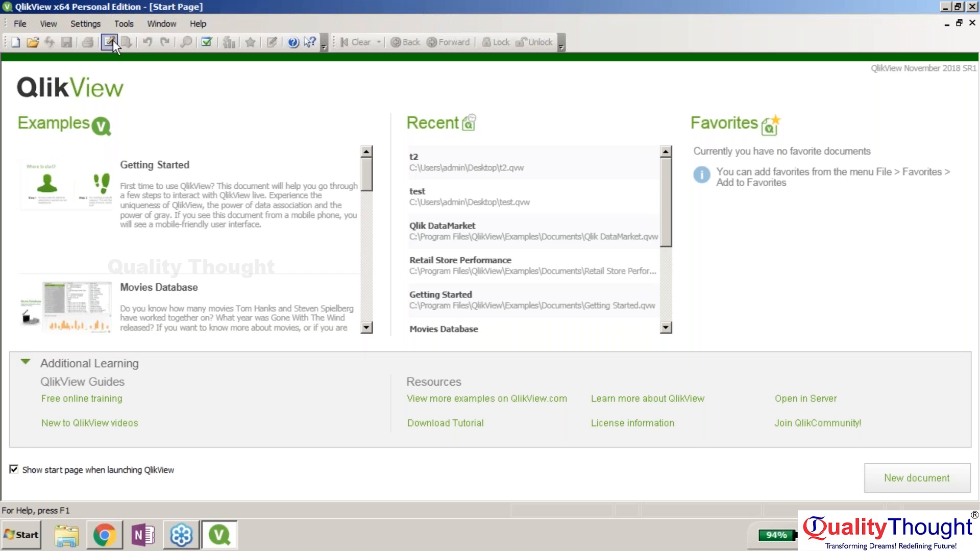
- Create the blank document QV1, skip the Getting Started Wizard, and open its empty load script
left_click(20, 24)
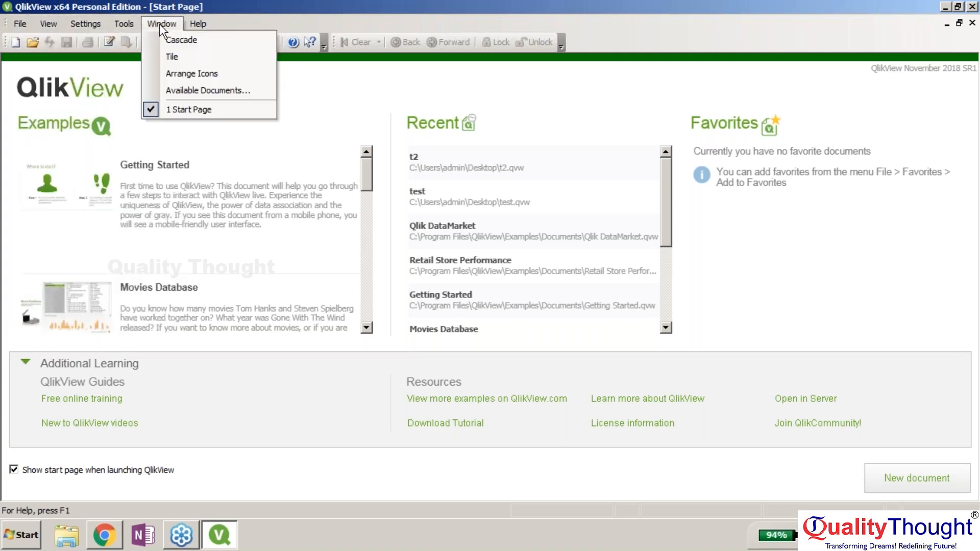
mouse_move(220, 26)
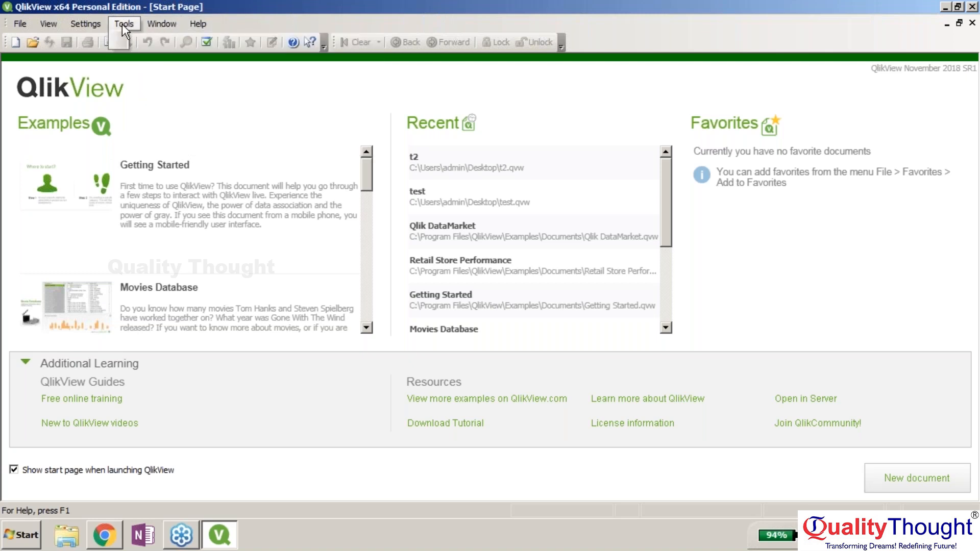
left_click(358, 4)
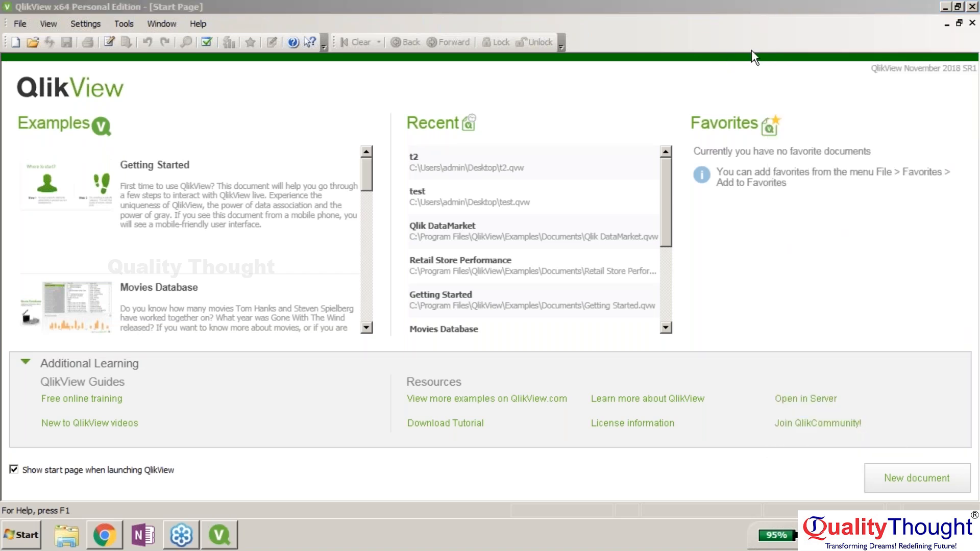
left_click(745, 97)
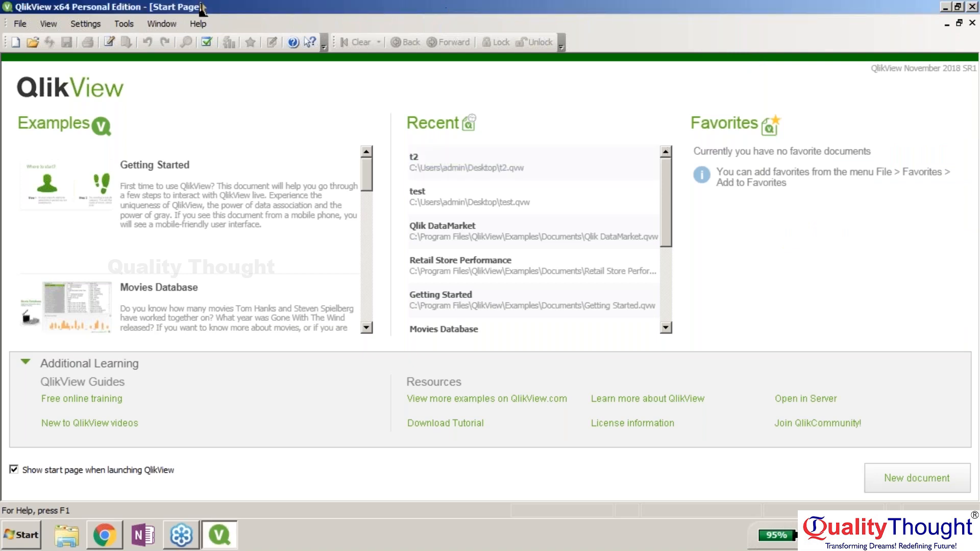
left_click(15, 42)
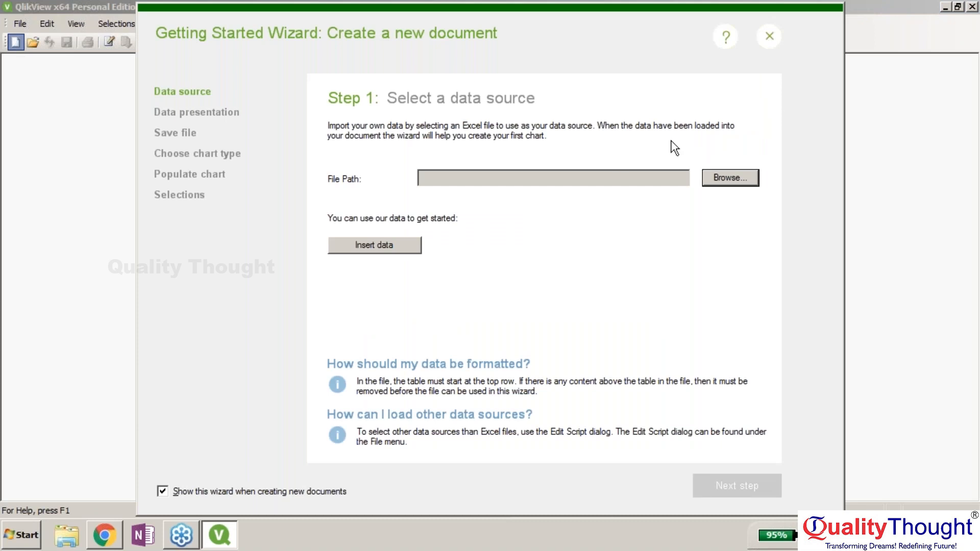
left_click(770, 36)
left_click(23, 23)
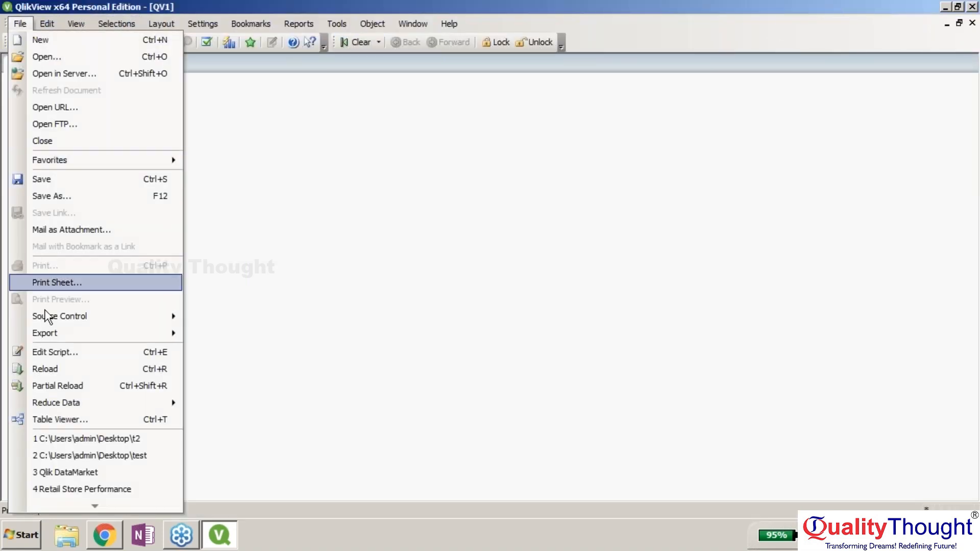
left_click(72, 354)
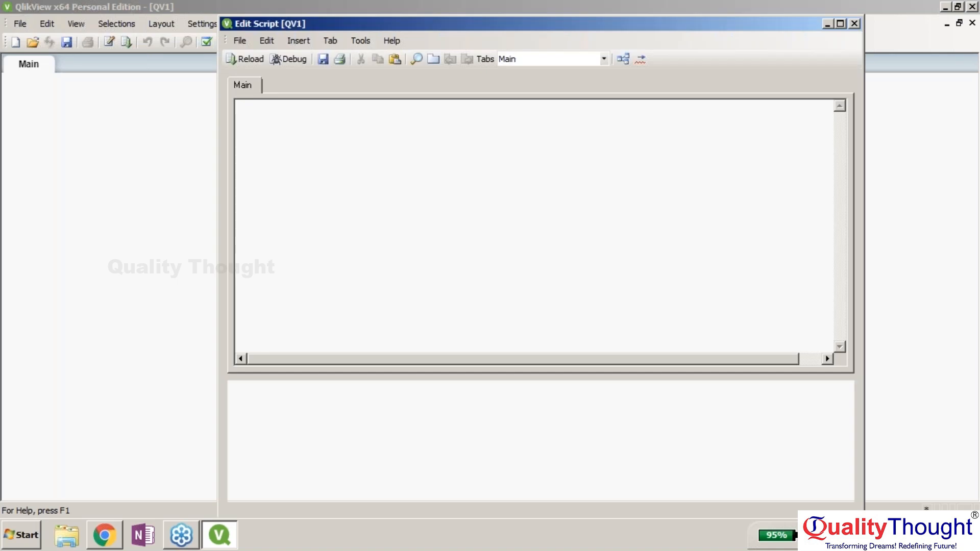
- Connect via SQL Server OLEDB to LENOVO-PC, Windows NT security, database AdventureWorks2014, after a successful test
left_click(425, 426)
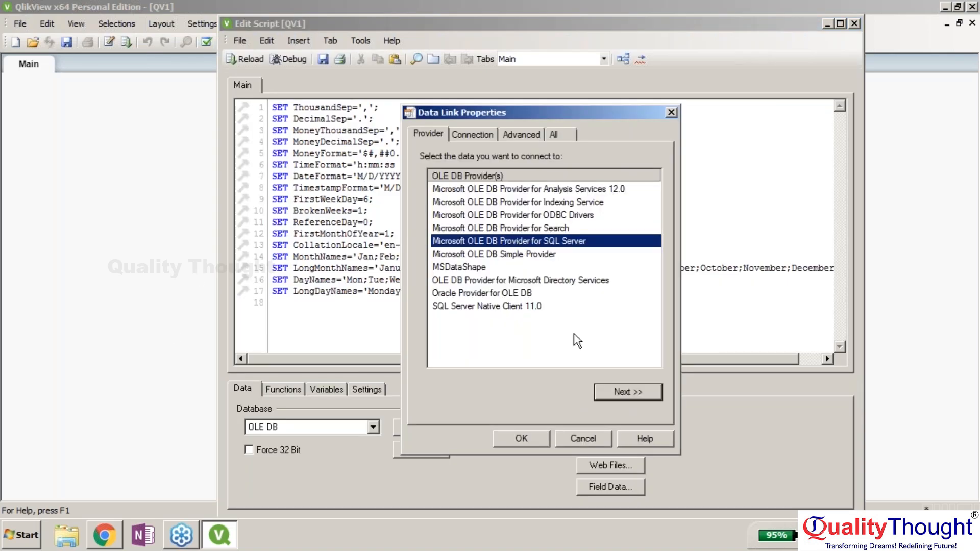
left_click(621, 394)
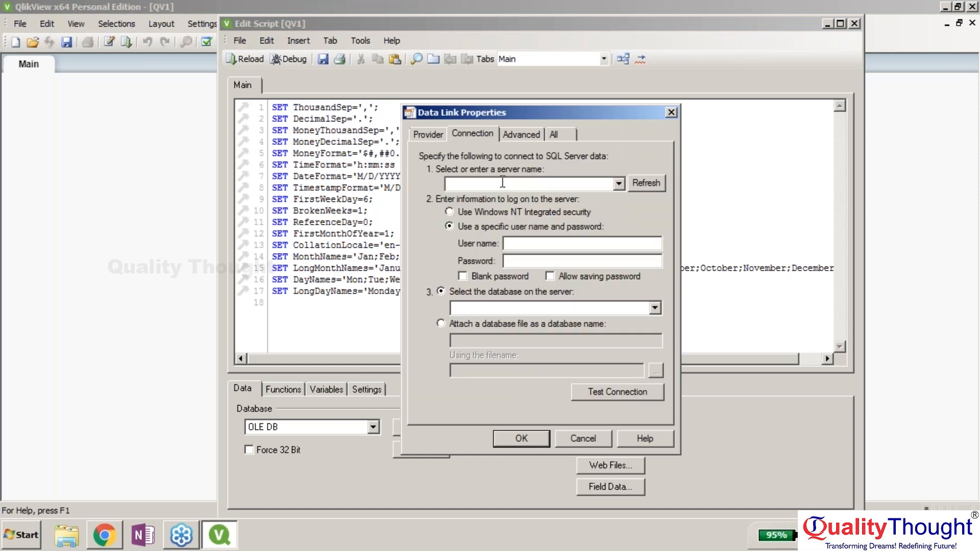
type("LENOVO-PC")
left_click(598, 248)
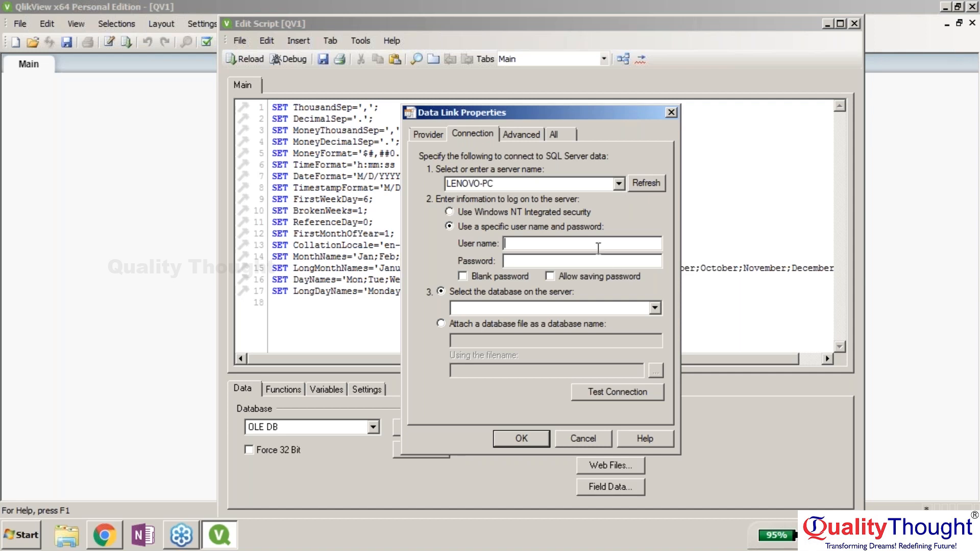
left_click(450, 212)
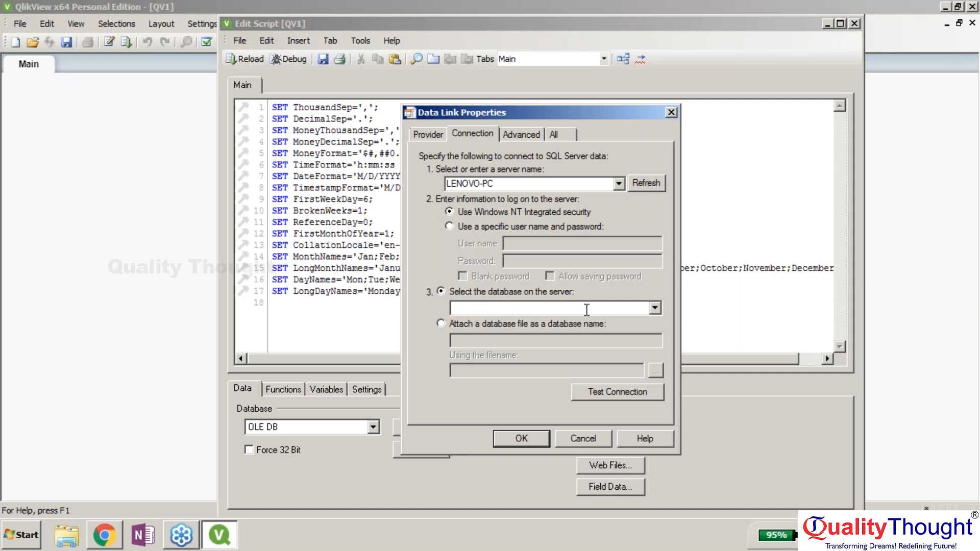
left_click(655, 307)
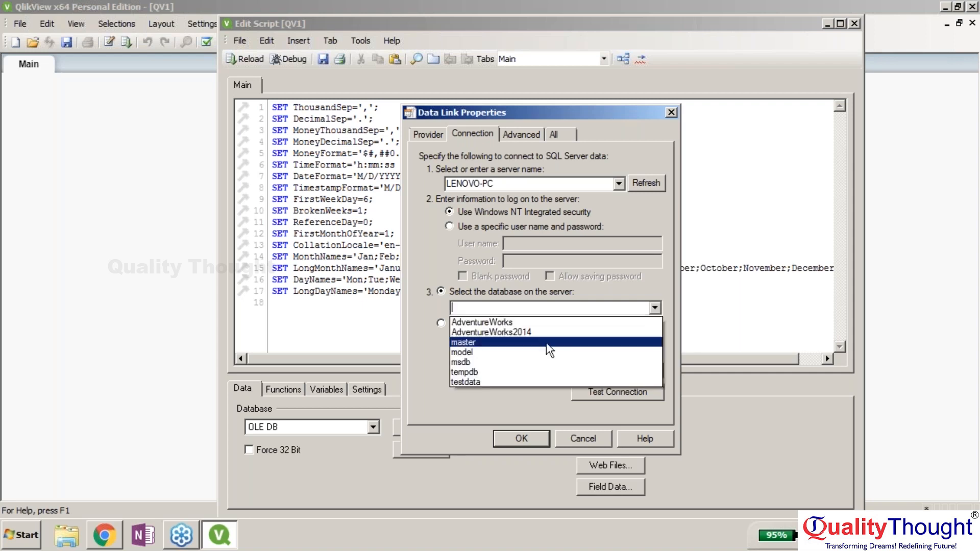
left_click(543, 337)
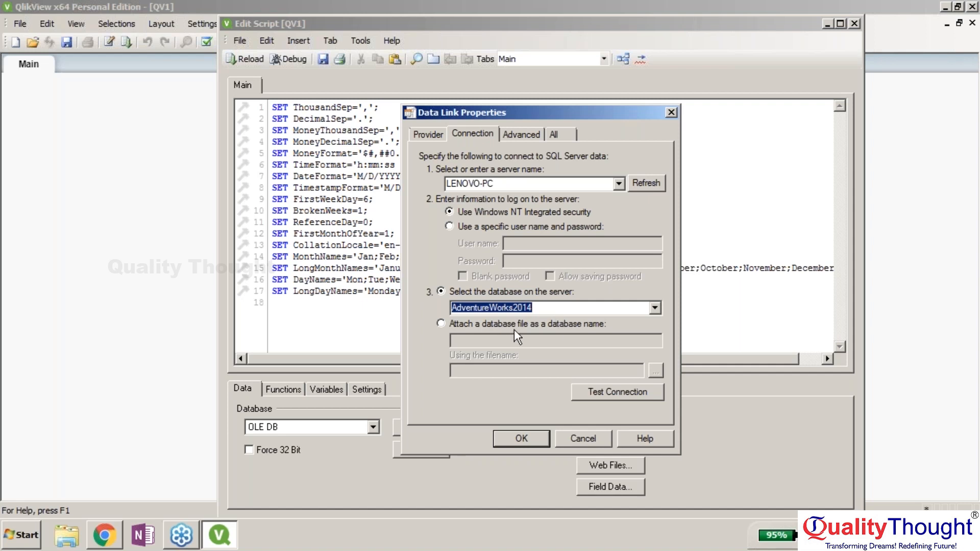
left_click(587, 394)
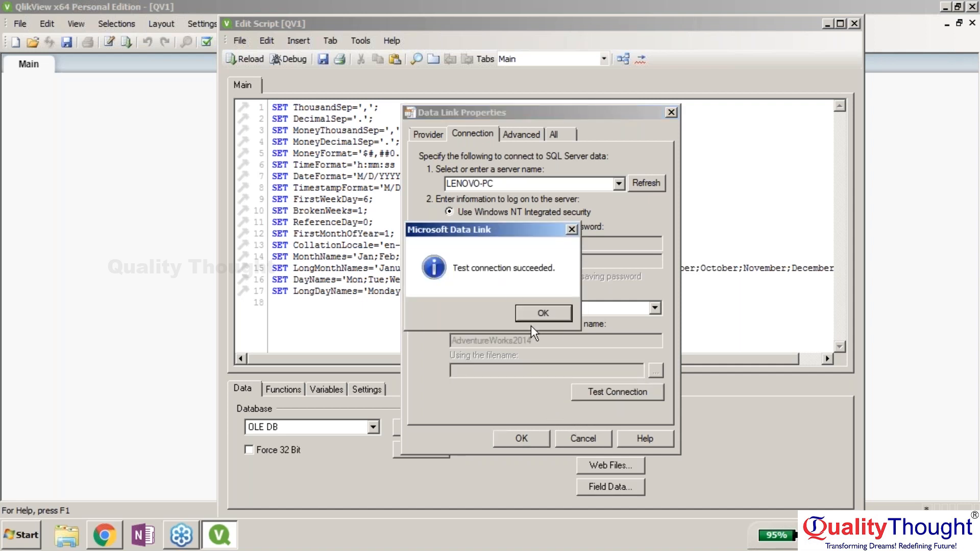
left_click(541, 317)
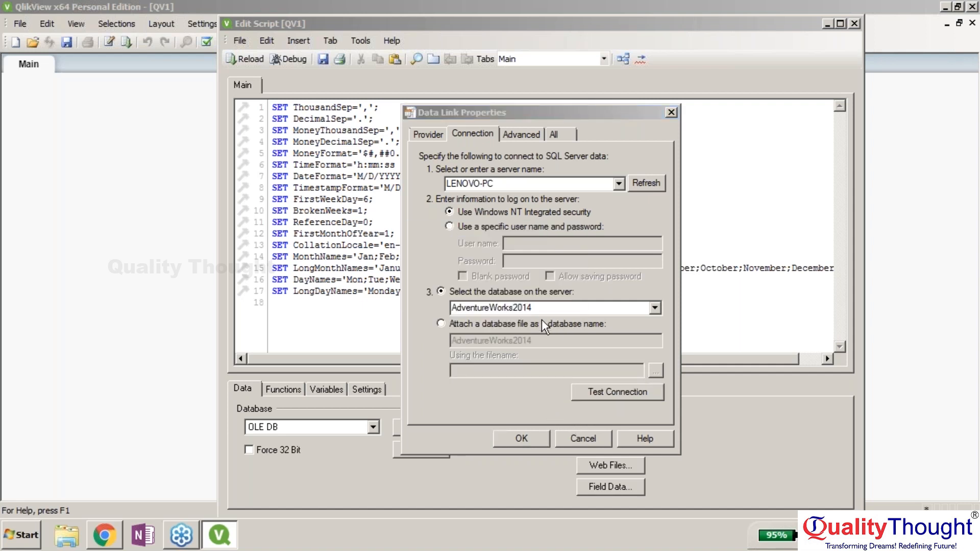
left_click(527, 439)
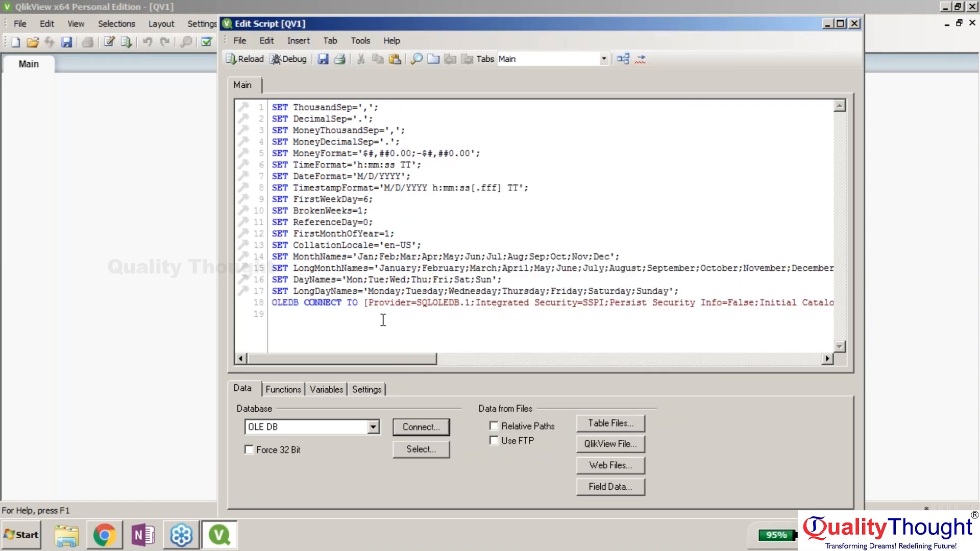
- Insert SQL SELECT * FROM AdventureWorks2014.dbo.AWBuildVersion into the script from the Select builder
left_click(427, 449)
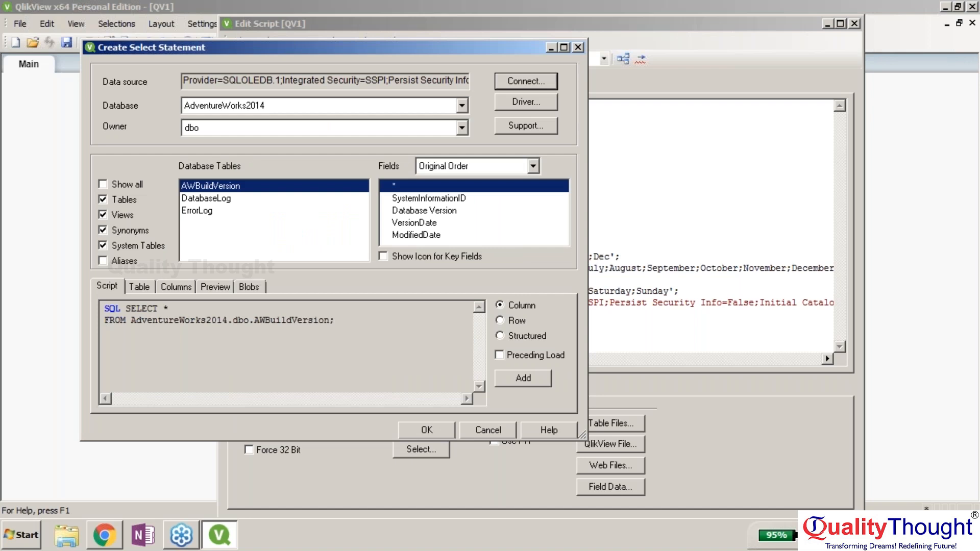
left_click(230, 307)
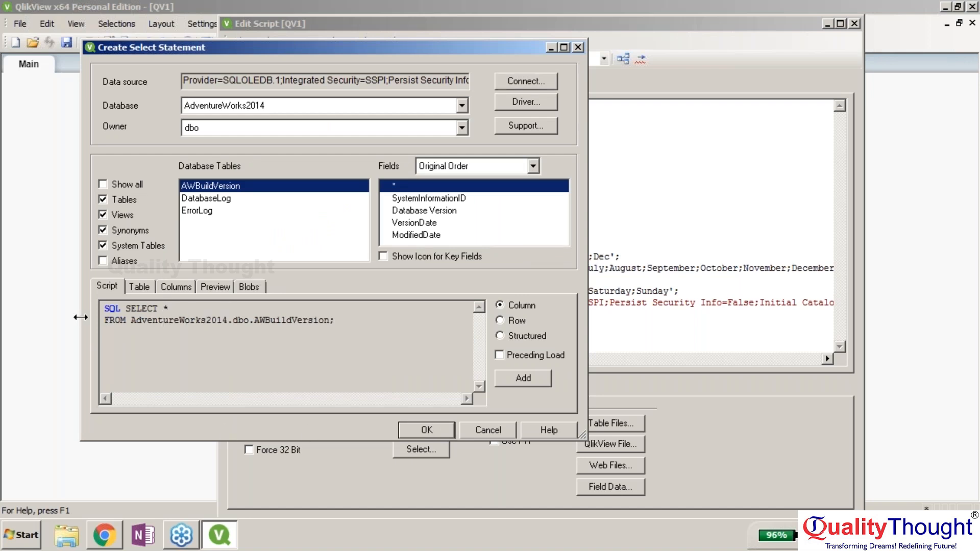
left_click_drag(104, 308, 334, 321)
left_click(334, 323)
left_click(501, 377)
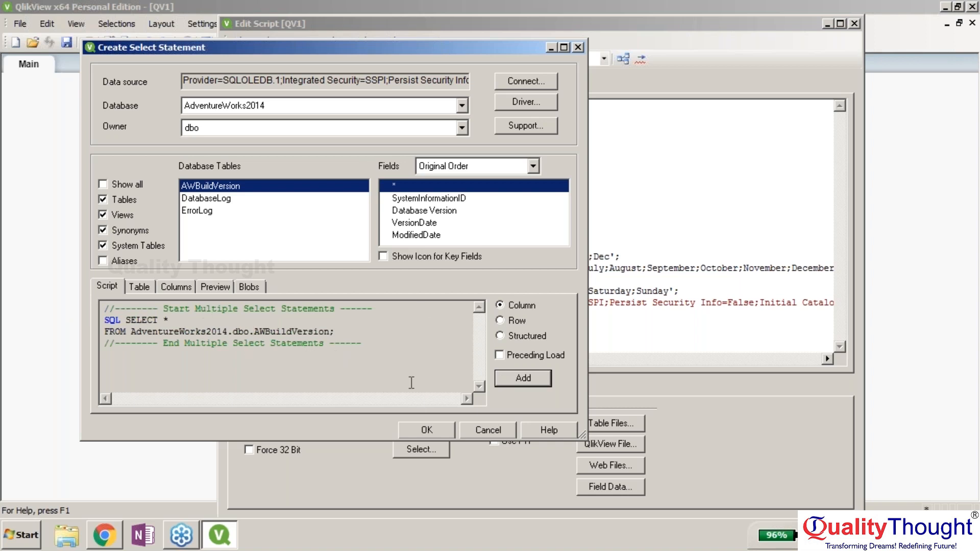
left_click_drag(461, 45, 417, 16)
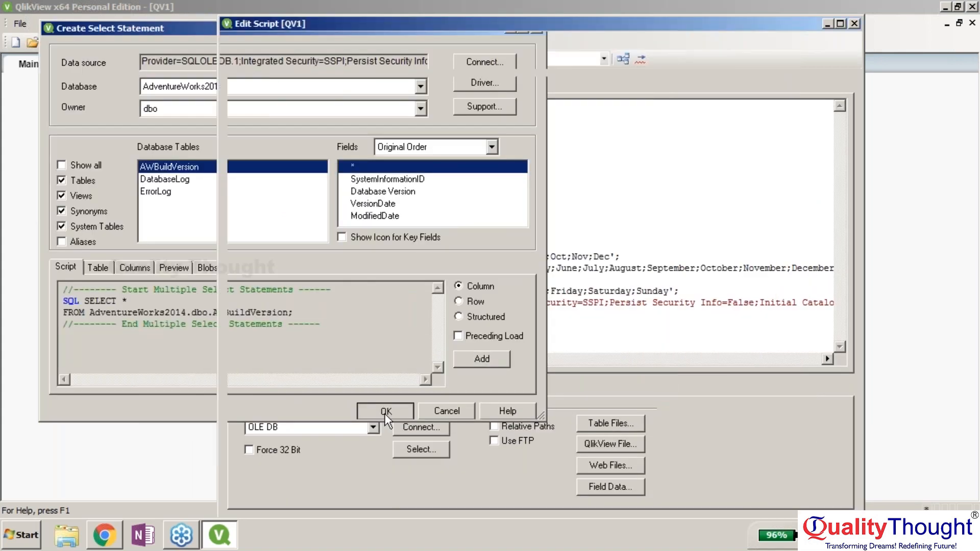
left_click(384, 410)
left_click_drag(271, 280, 537, 286)
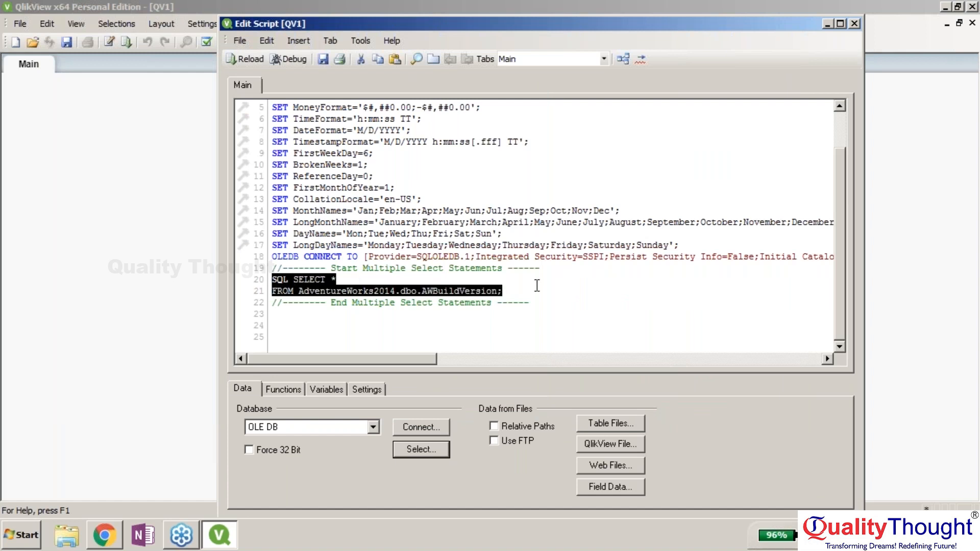
left_click(537, 286)
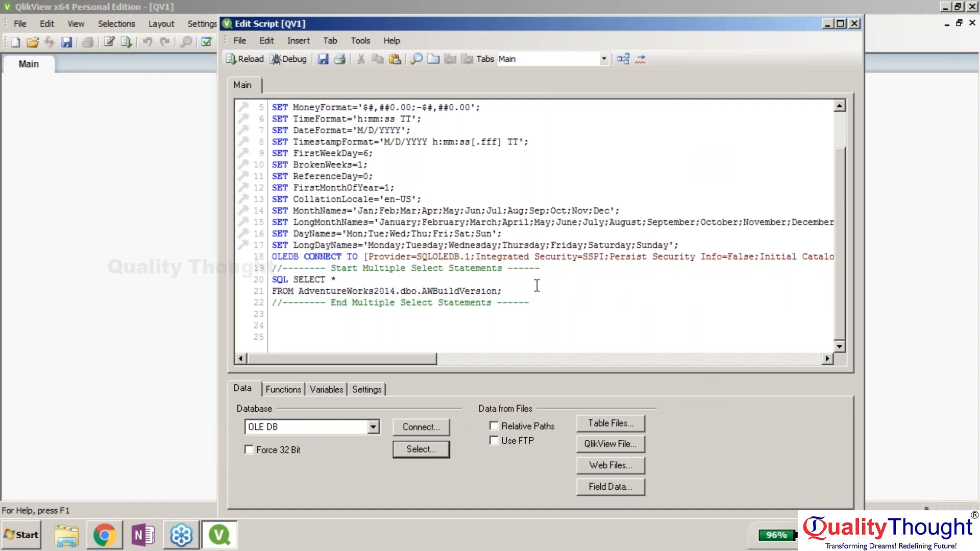
- With Owner set to Sales, append SELECT * FROM AdventureWorks2014.Sales.CountryRegionCurrency to the script
left_click(964, 245)
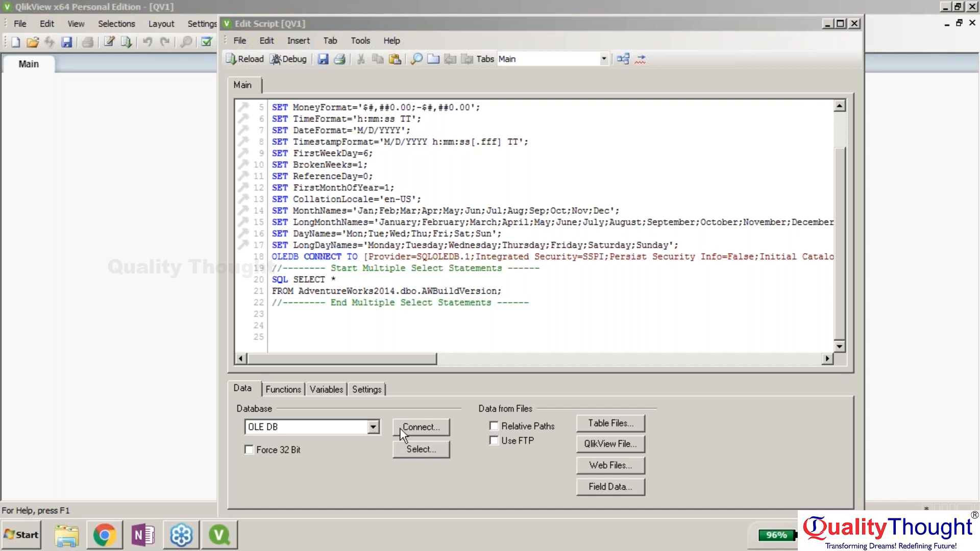
left_click(409, 449)
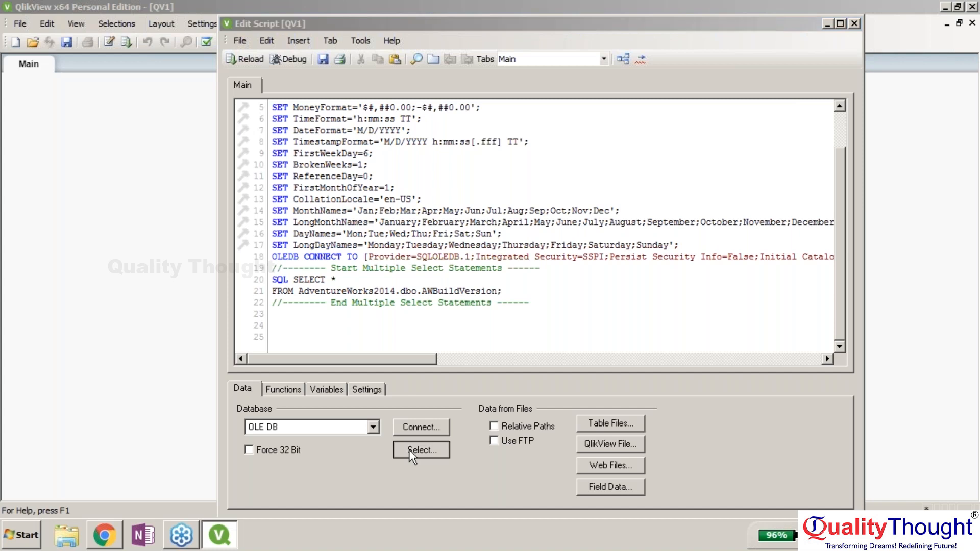
left_click(409, 449)
left_click(275, 110)
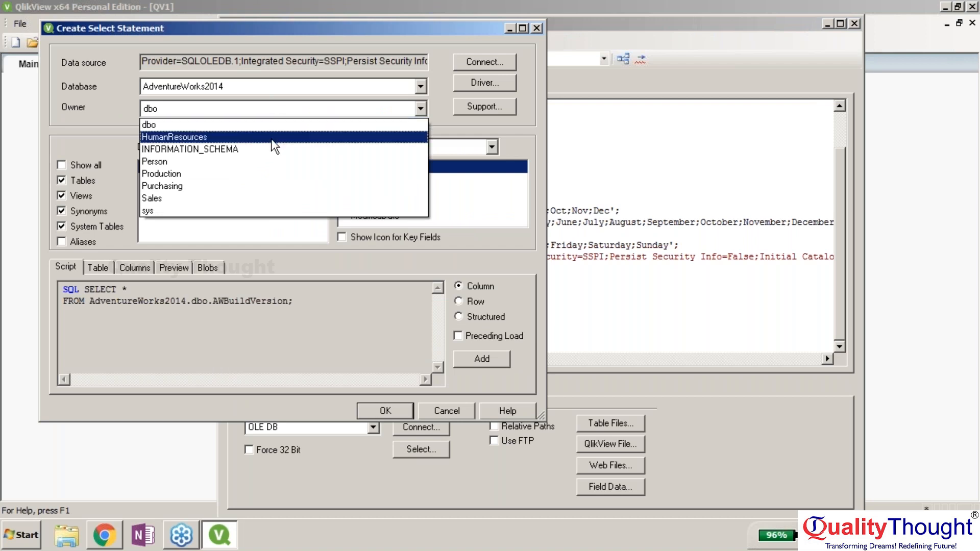
left_click(263, 204)
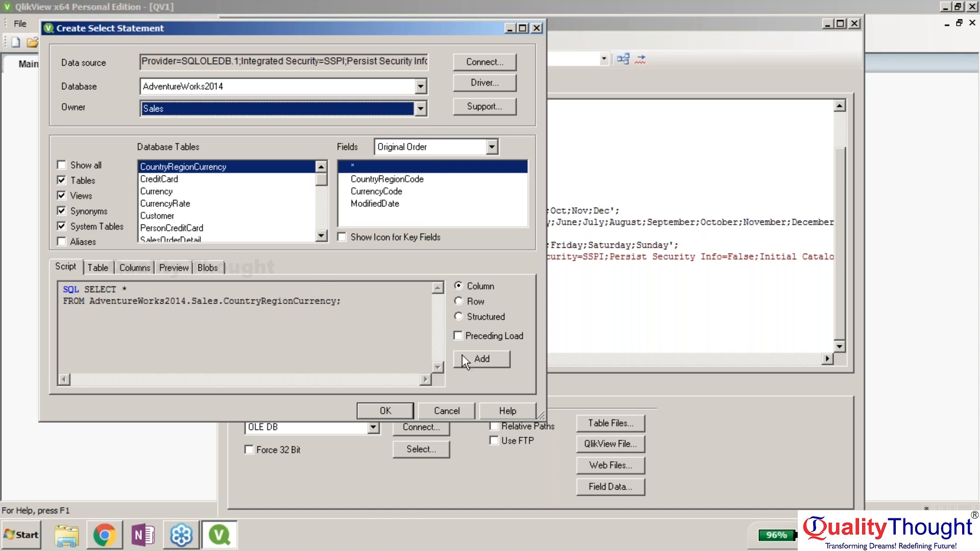
left_click(388, 415)
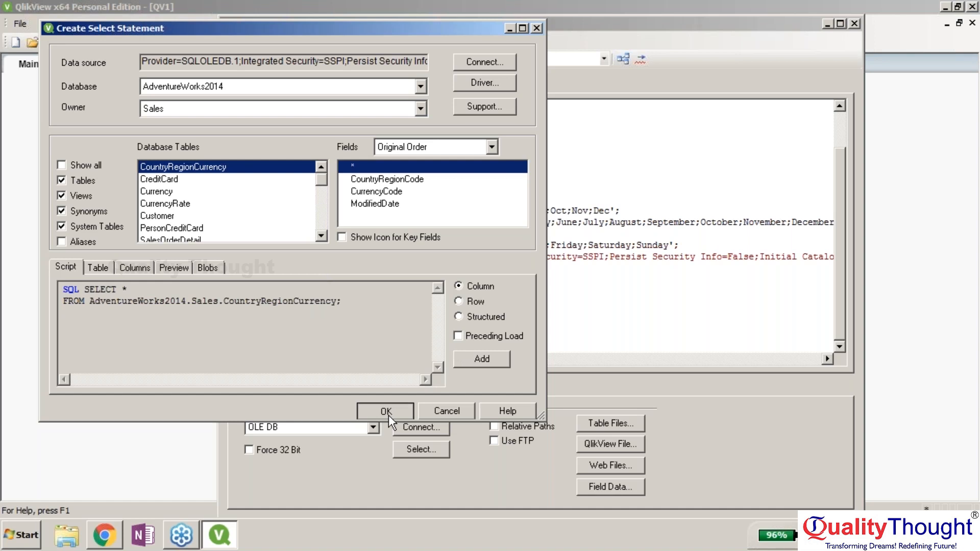
left_click(424, 451)
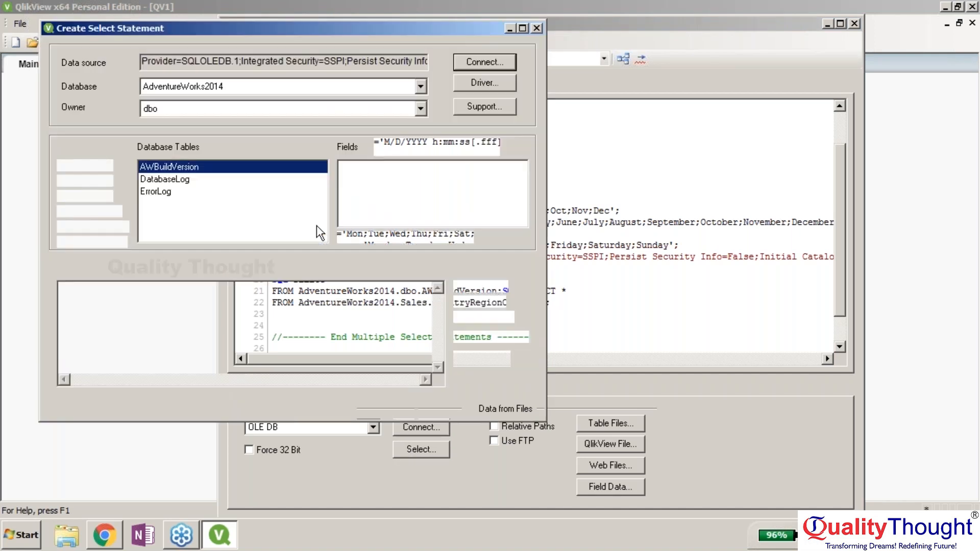
- In the Sales schema, add SELECT statements for SalesOrderDetail and PersonCreditCard
left_click(283, 112)
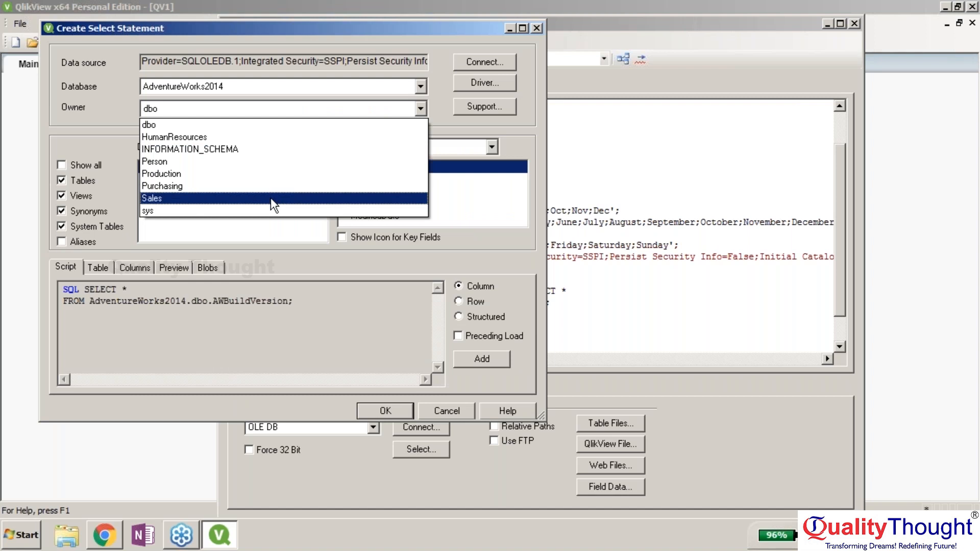
left_click(271, 198)
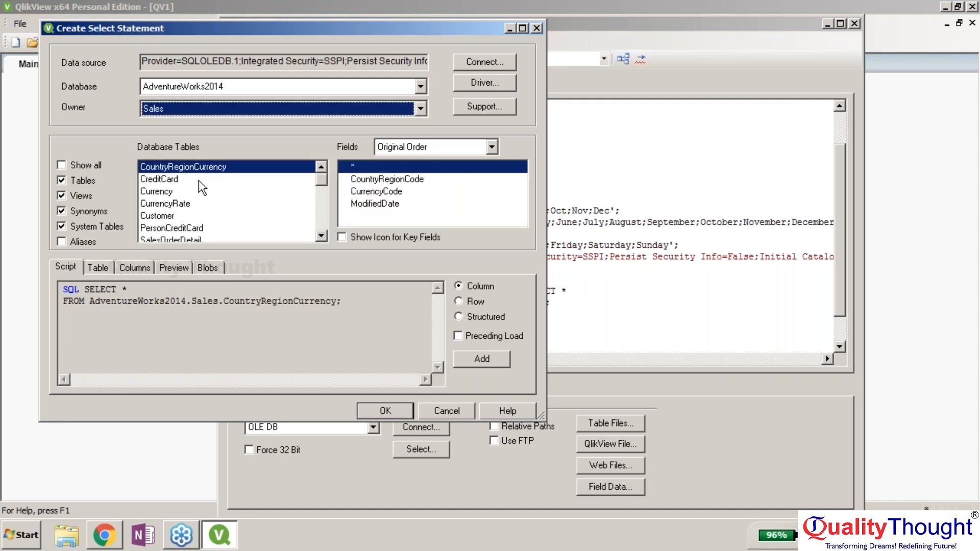
left_click(197, 179)
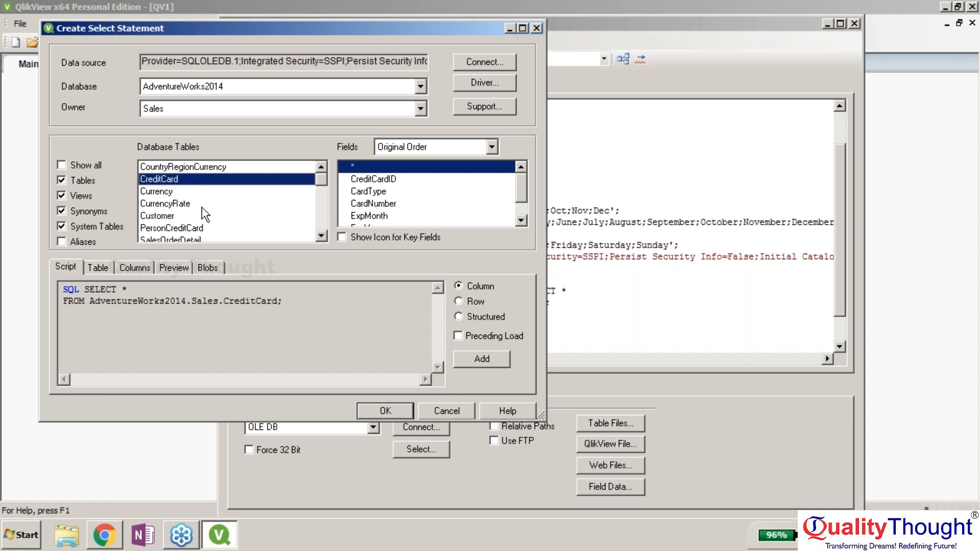
left_click_drag(300, 305, 39, 276)
left_click(131, 318)
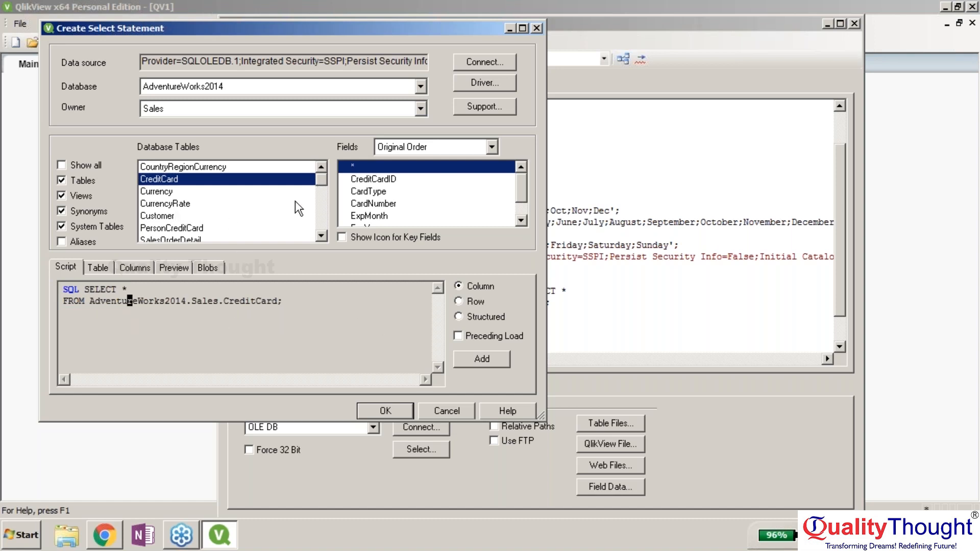
left_click(232, 236)
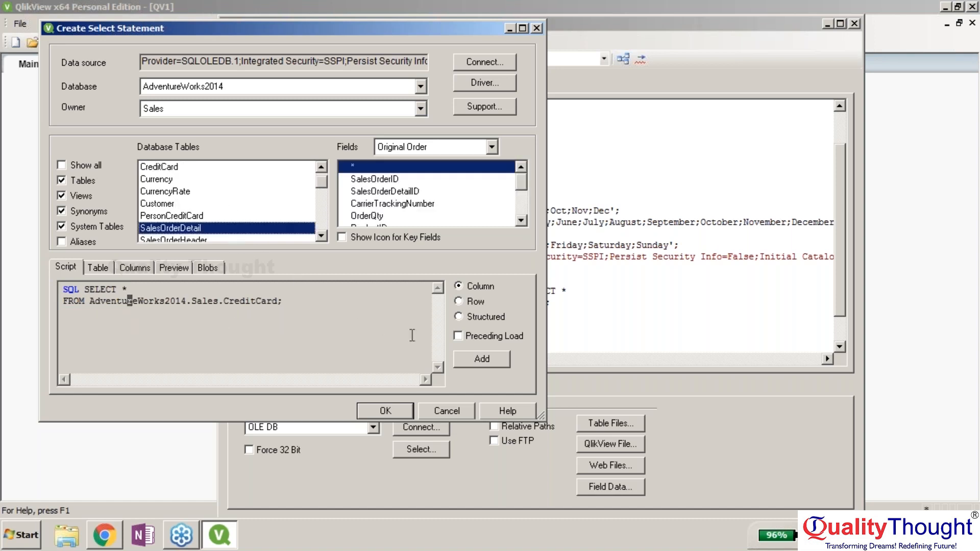
left_click(486, 363)
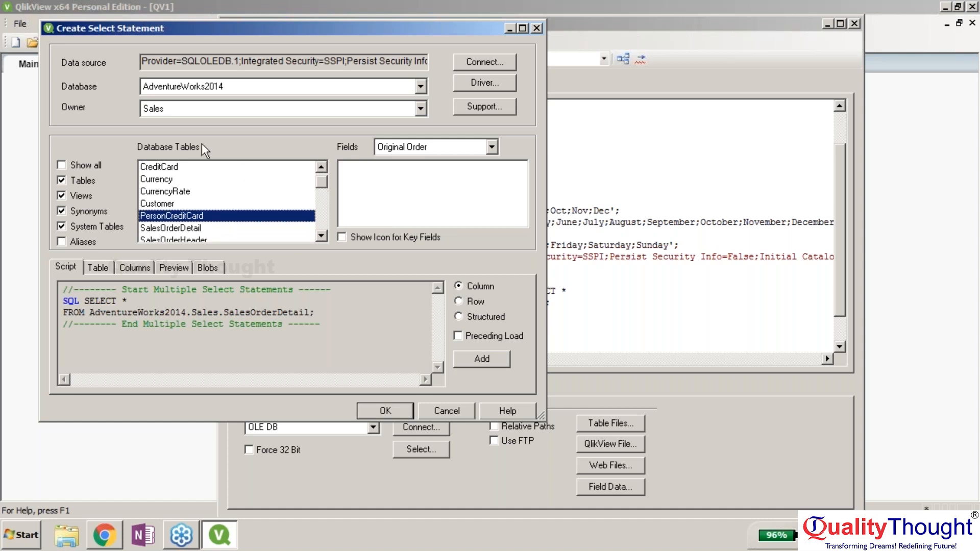
left_click(465, 360)
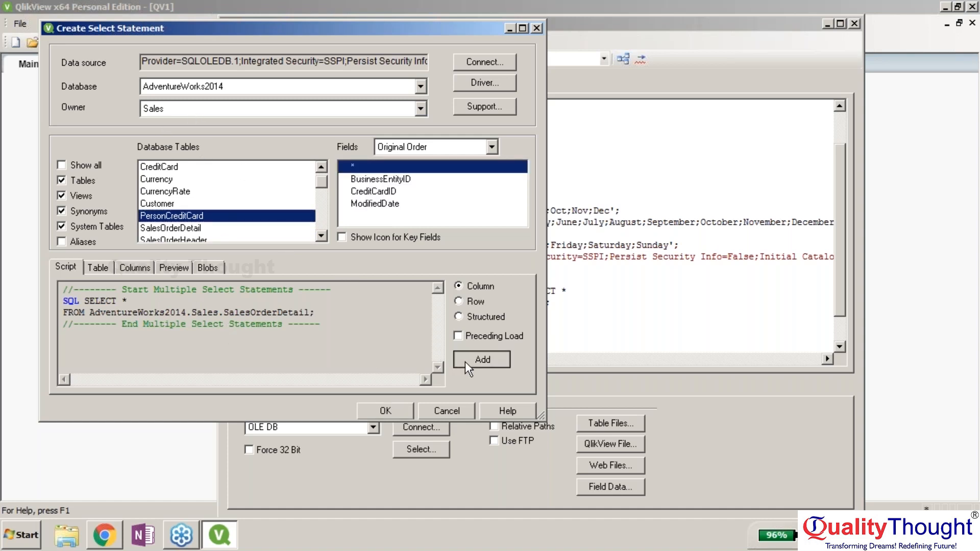
left_click(320, 217)
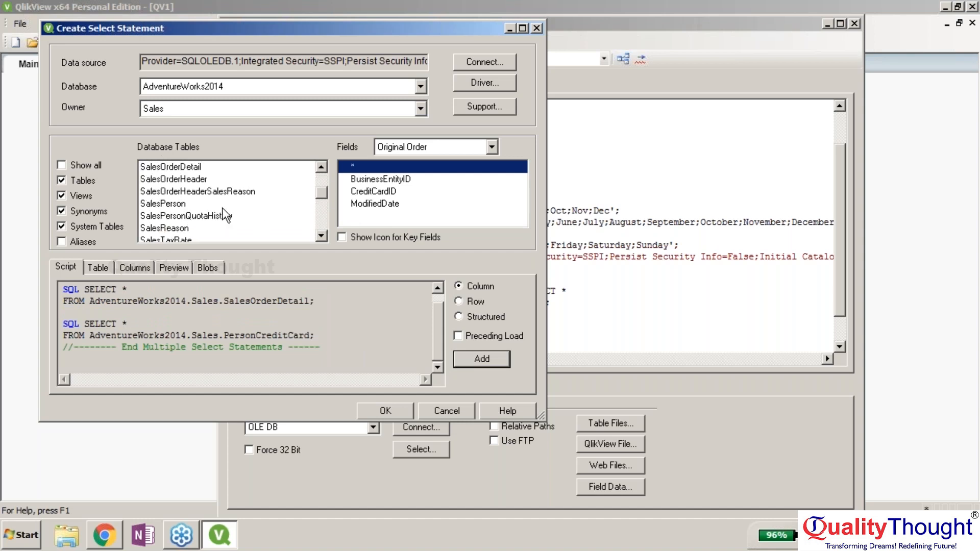
- Add SalesPerson, SalesReason and Store statements and insert the multiple-select block into the script
left_click(177, 204)
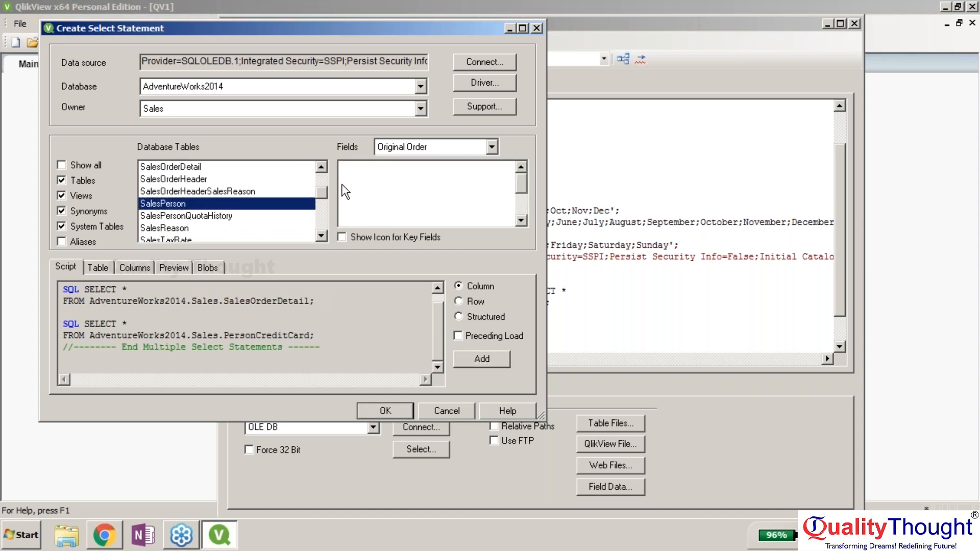
left_click(473, 359)
left_click(210, 228)
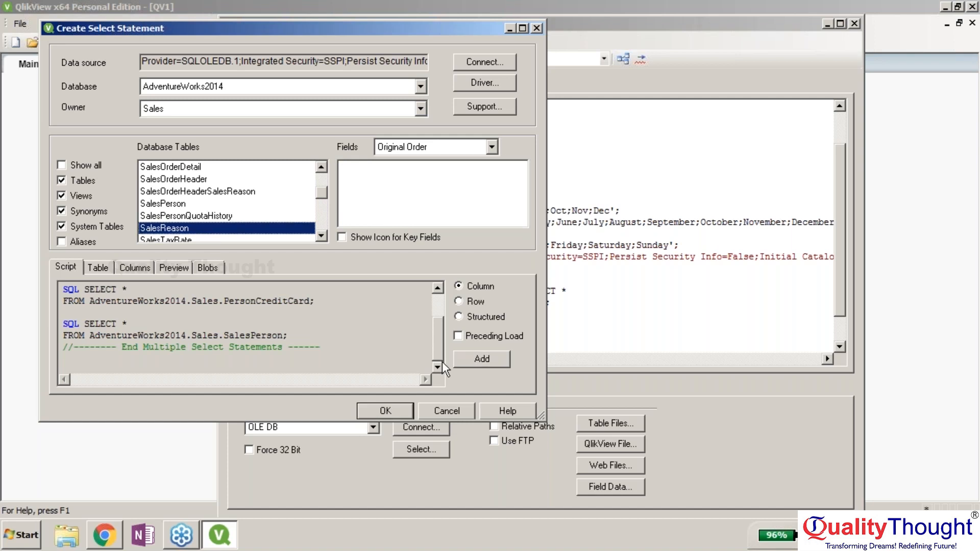
left_click(482, 359)
left_click(171, 180)
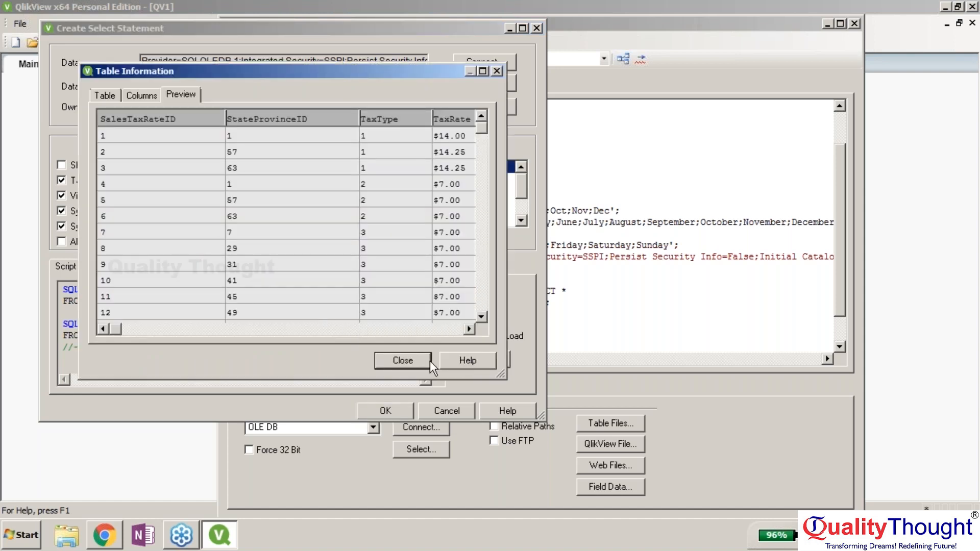
left_click(415, 360)
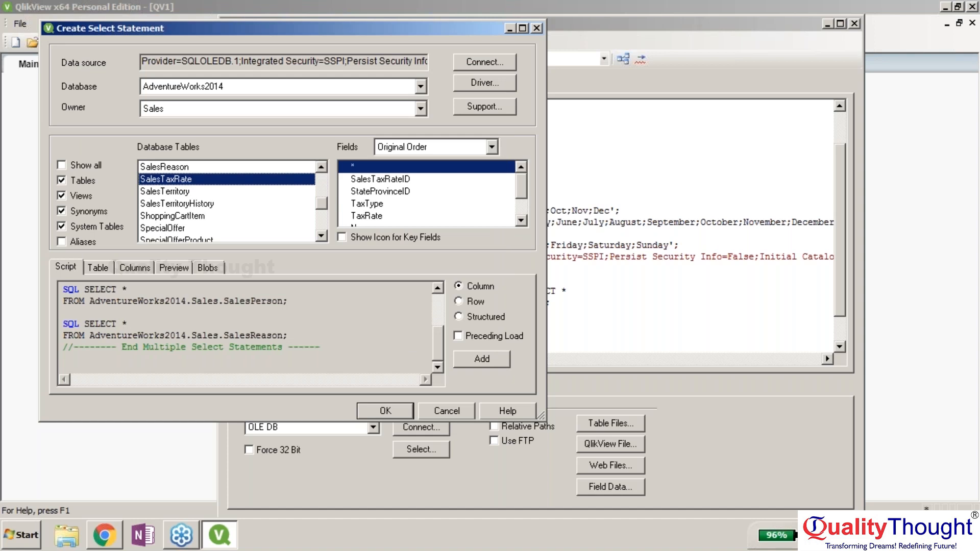
left_click(323, 224)
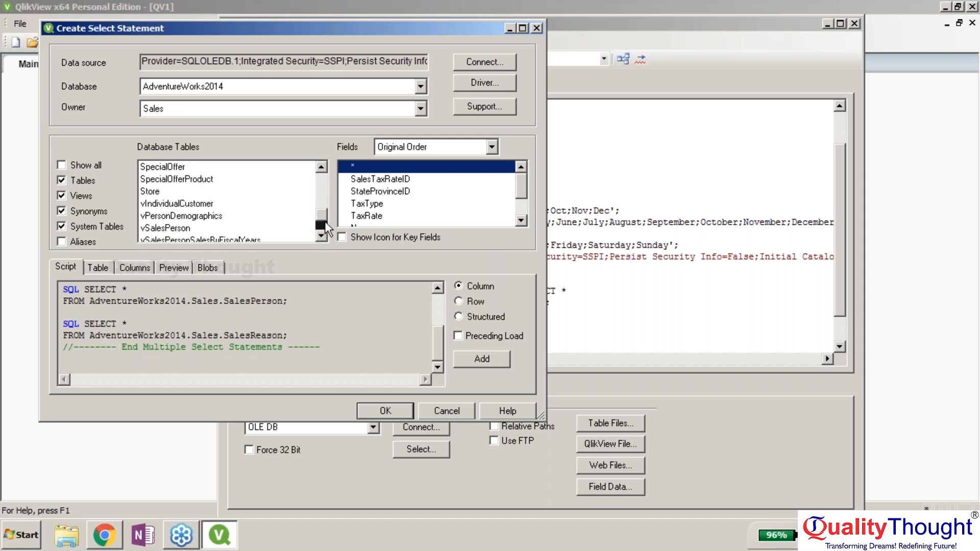
left_click(217, 192)
left_click(480, 358)
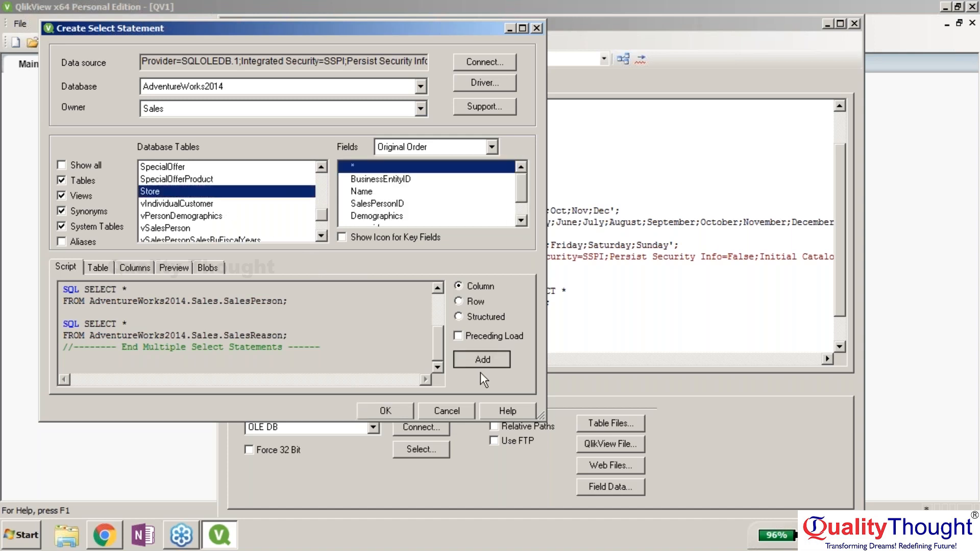
left_click(384, 413)
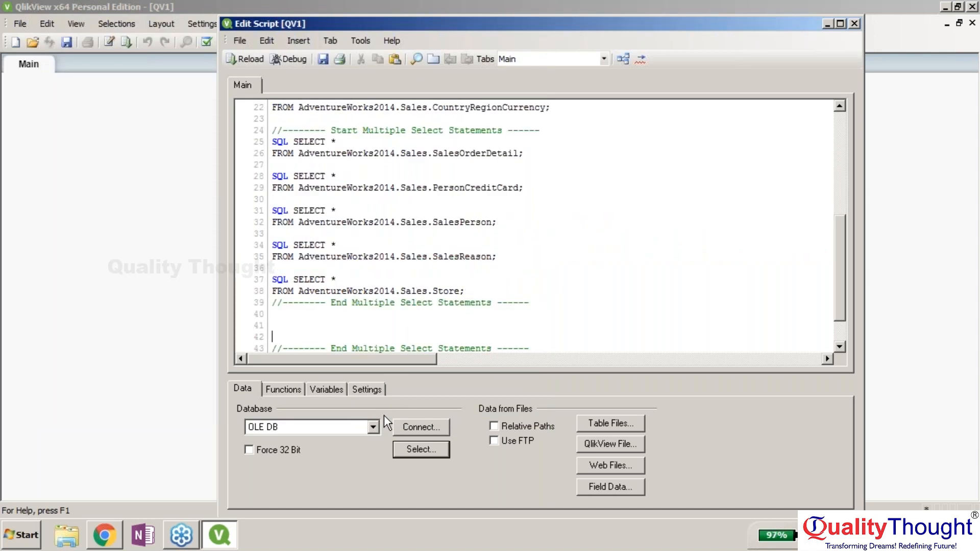
left_click(974, 255)
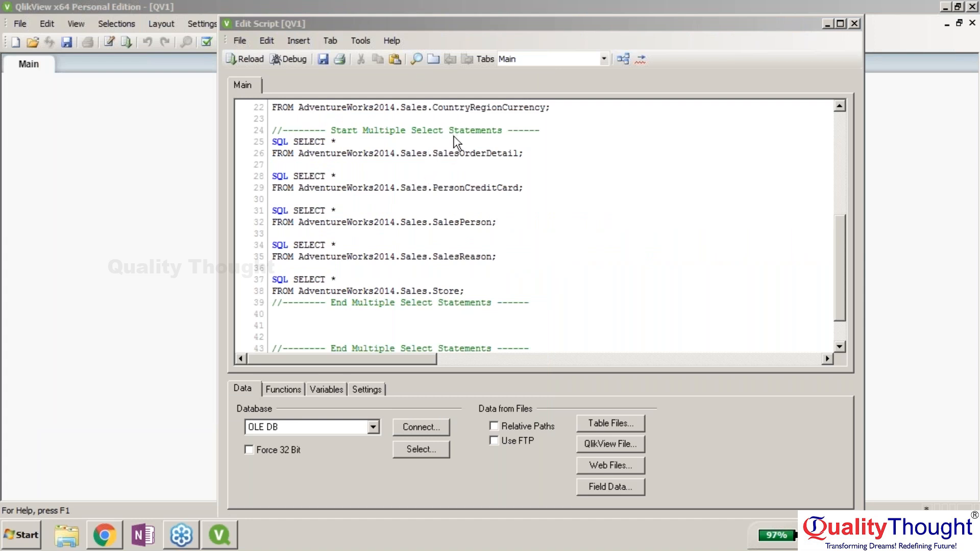
- Save the document as test.qvw and run the load script to completion in the Debugger
left_click(286, 62)
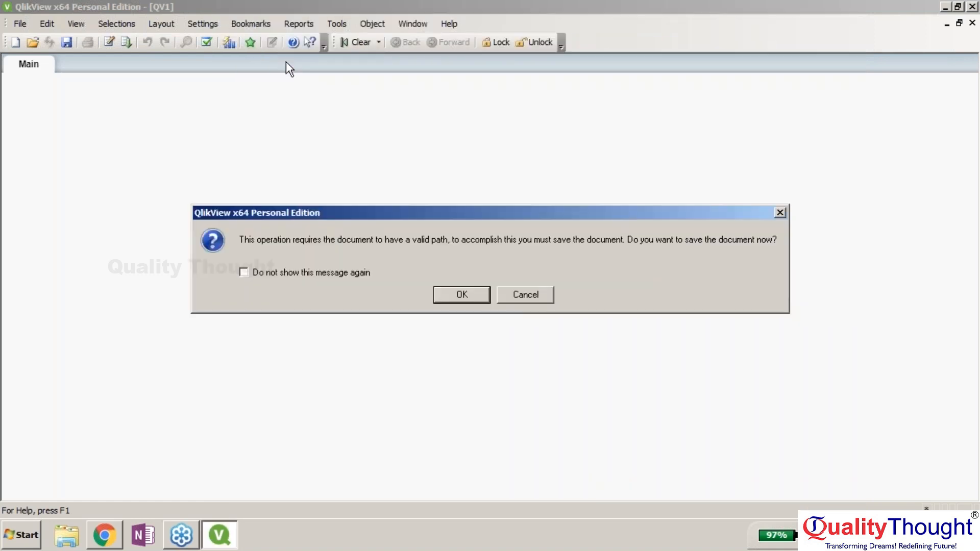
left_click(453, 296)
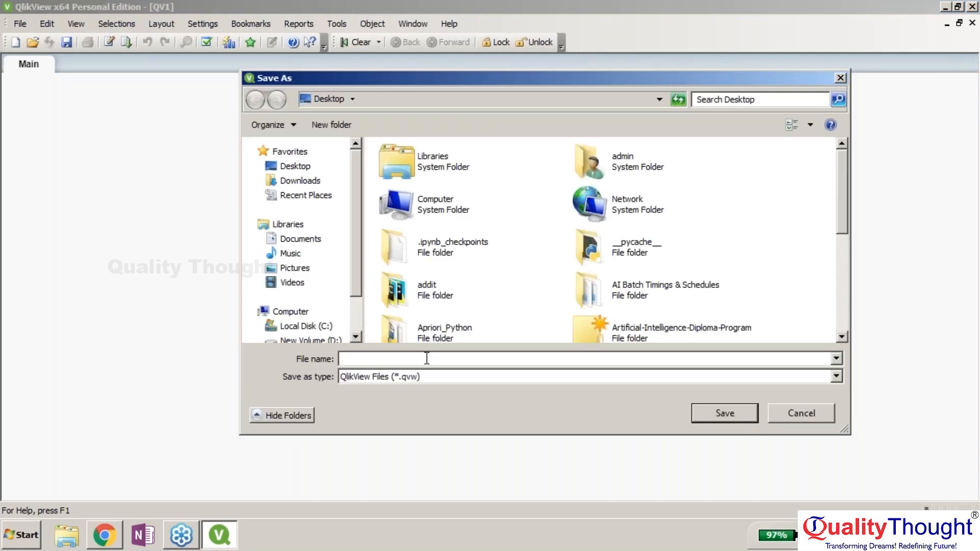
type("test")
key("Return")
left_click(66, 108)
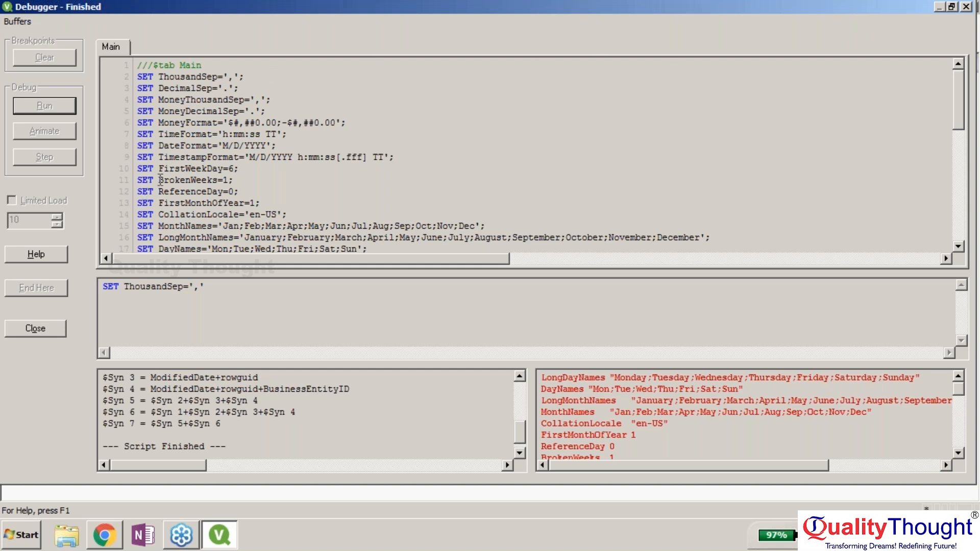
- Close the Debugger and add ProductID, UnitPrice and UnitPriceDiscount as sheet list boxes
left_click(37, 326)
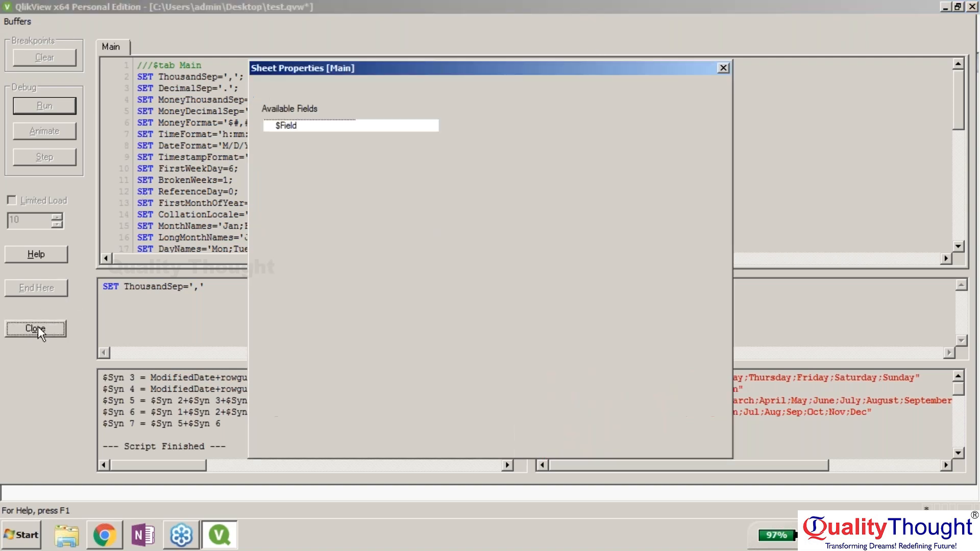
left_click_drag(445, 162, 444, 218)
left_click(301, 265)
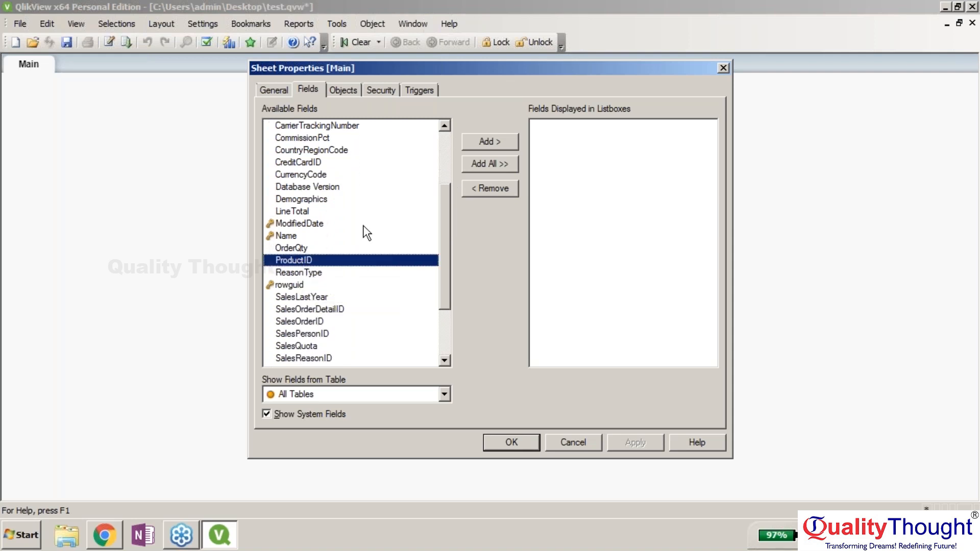
left_click(490, 143)
left_click_drag(443, 199, 345, 273)
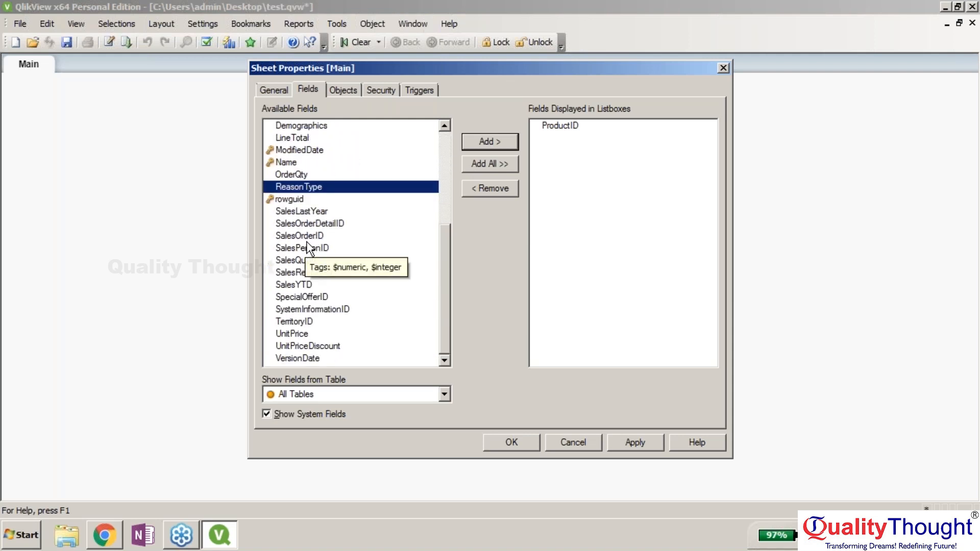
left_click(306, 334)
left_click(491, 142)
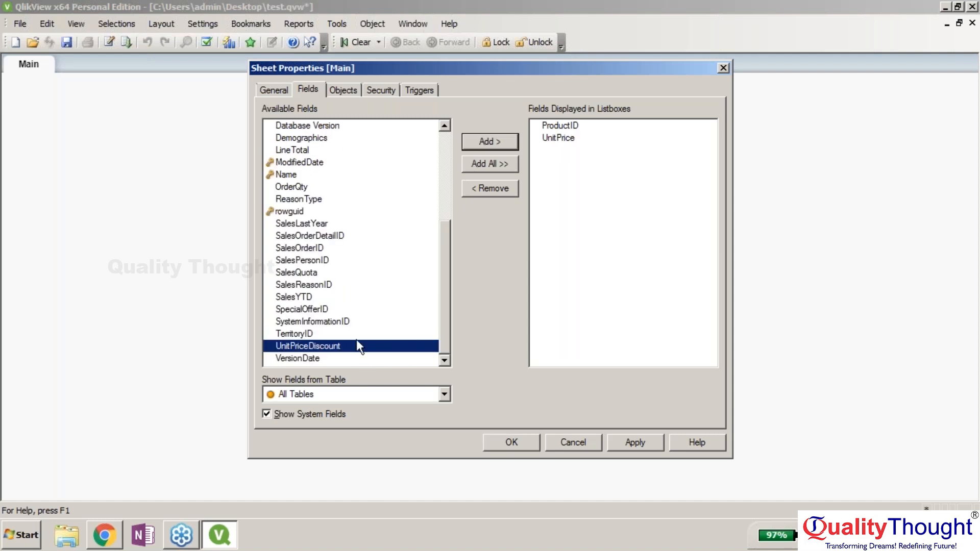
left_click(488, 143)
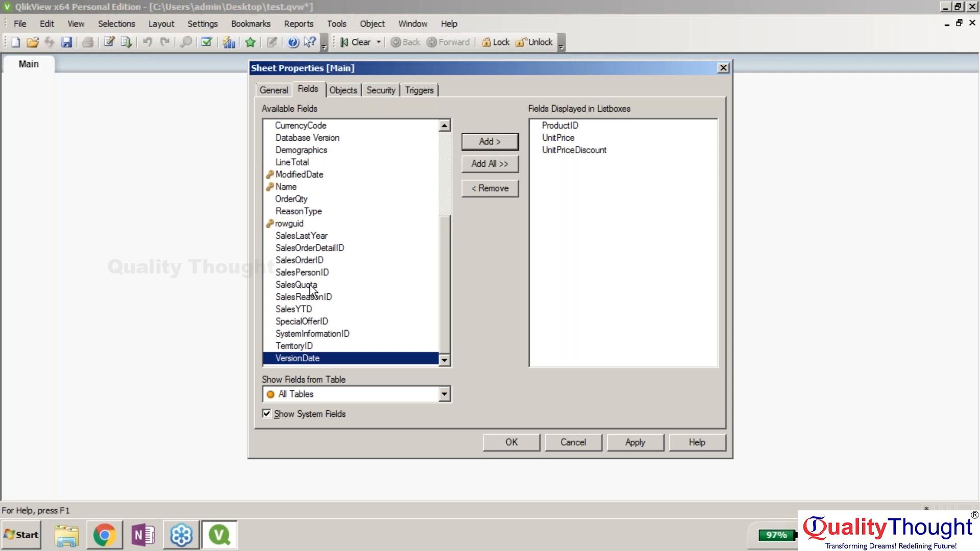
- Add SalesOrderID, SalesLastYear, Name, CountryRegionCode and OrderQty list boxes and apply to the Main sheet
left_click(309, 262)
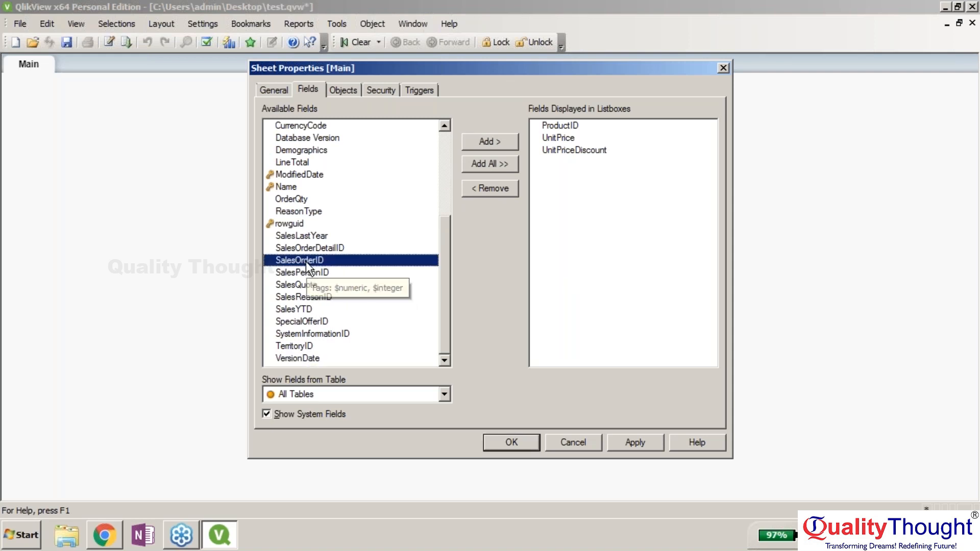
left_click(488, 143)
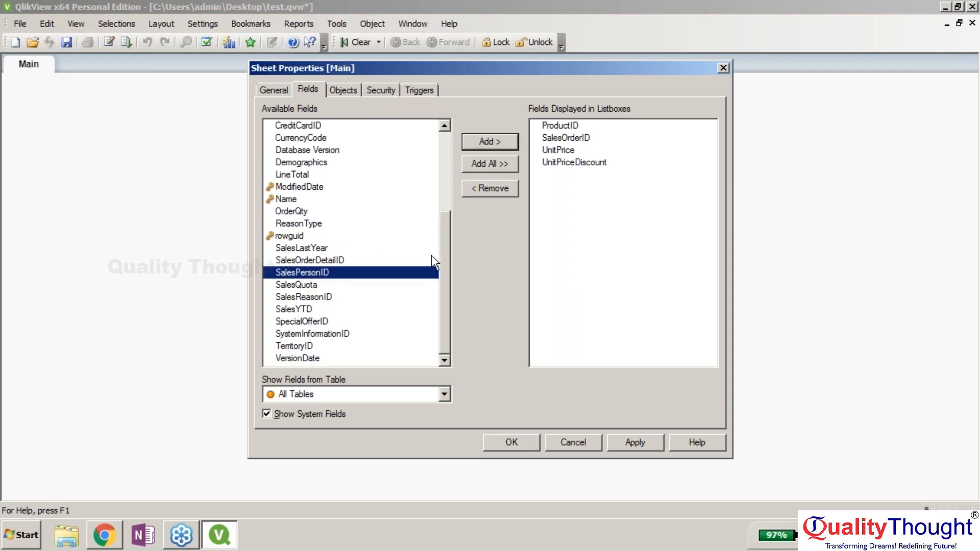
left_click(358, 249)
left_click(492, 143)
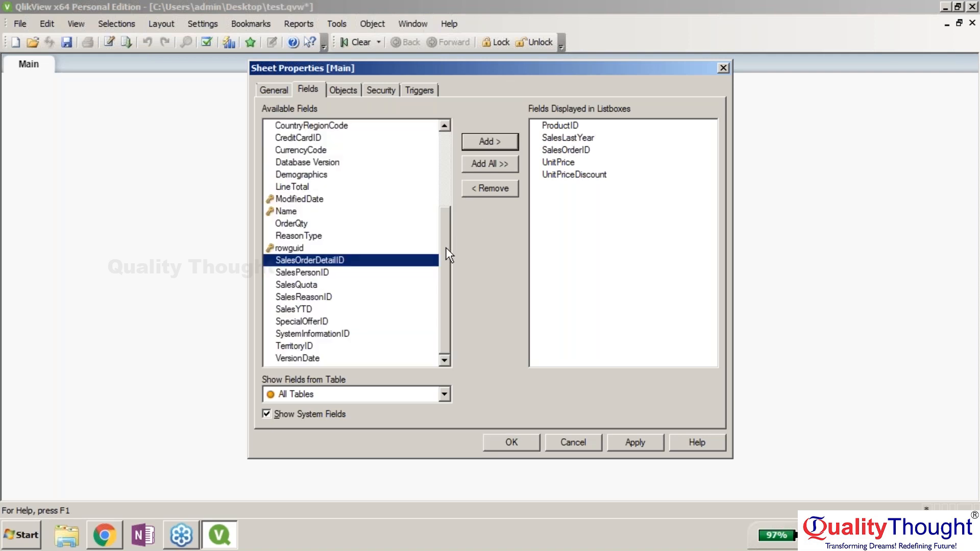
scroll(445, 247, "up", 2)
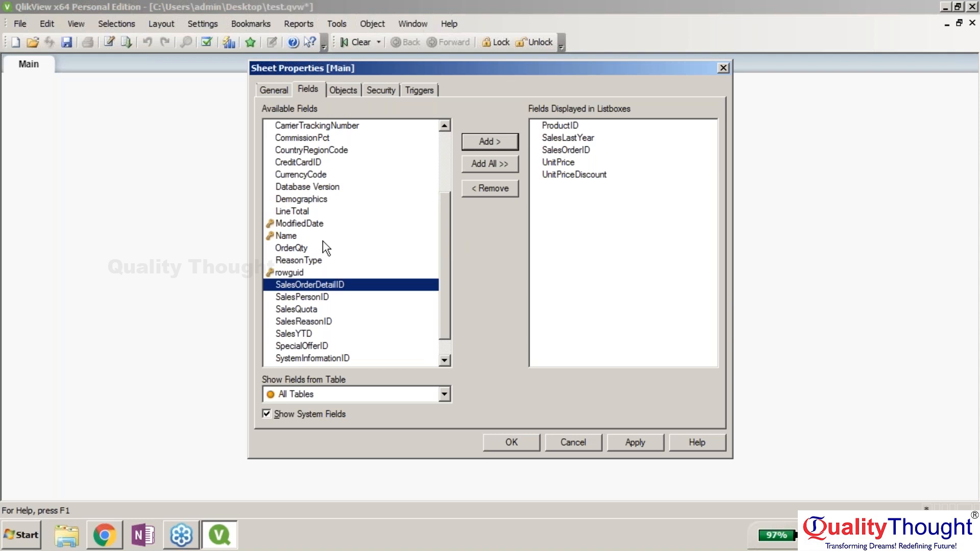
left_click(323, 239)
left_click(479, 141)
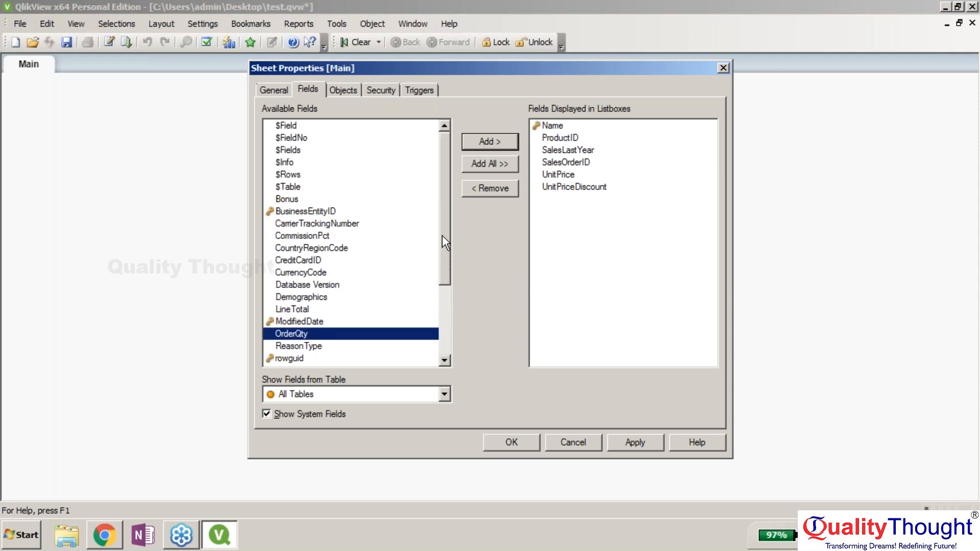
left_click(328, 249)
left_click(479, 140)
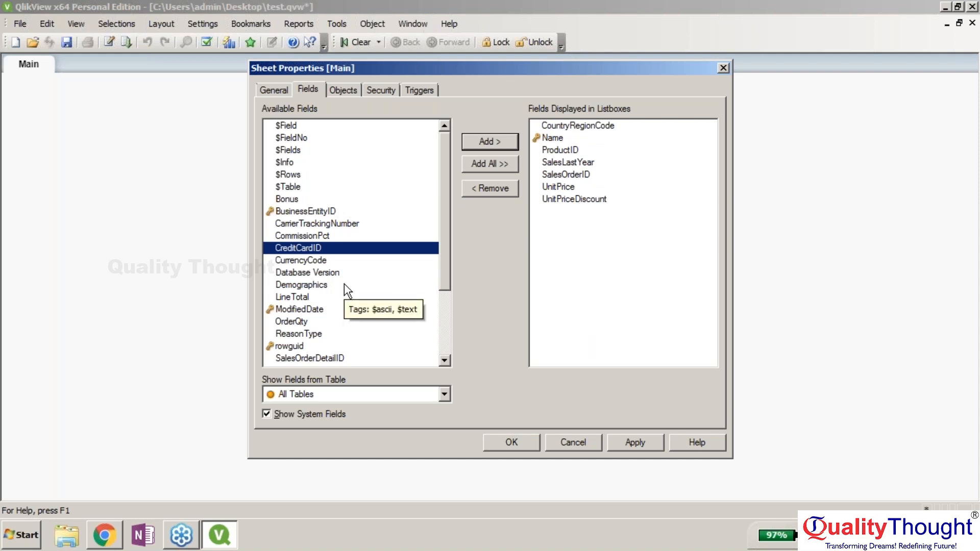
left_click(327, 321)
left_click(470, 143)
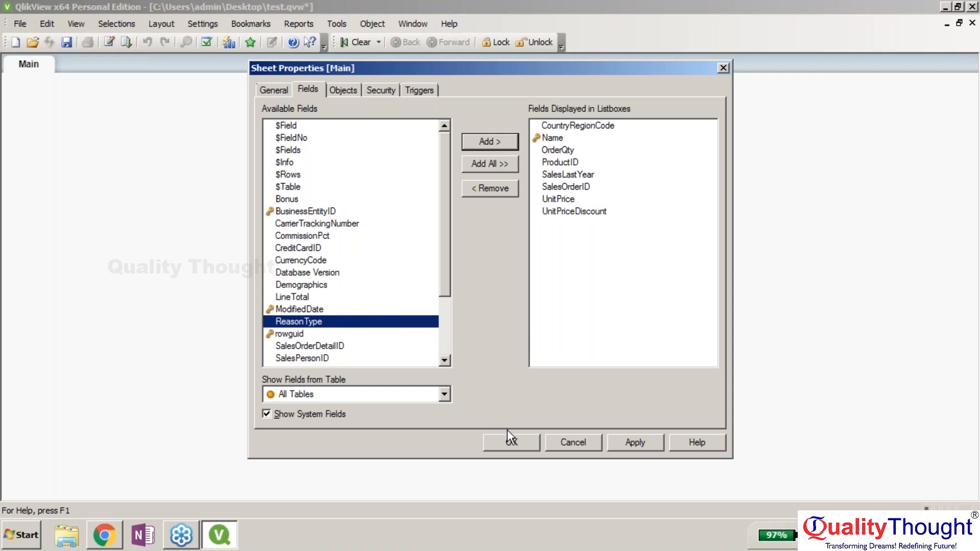
left_click(654, 437)
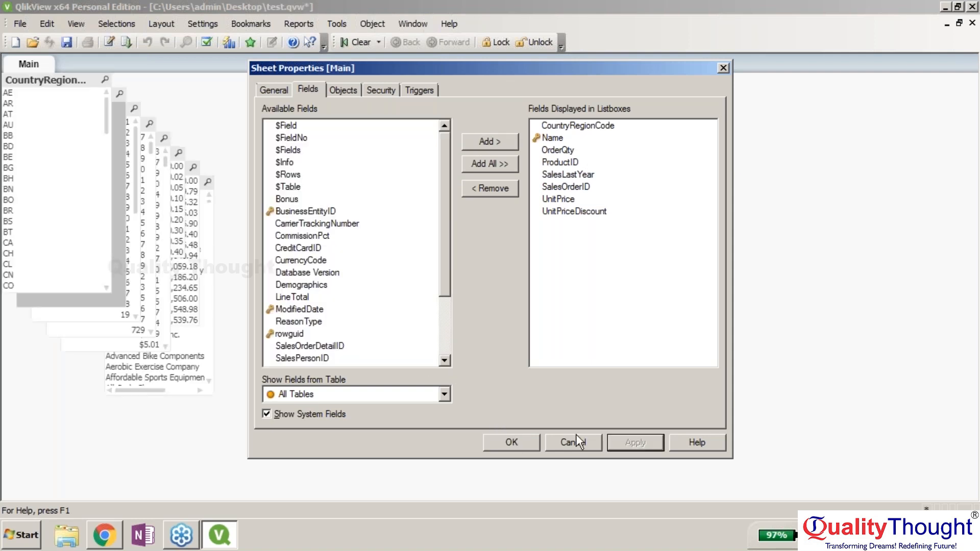
- Confirm sheet properties and drag CountryRegionCode, SalesOrderID, OrderQty, UnitPrice and UnitPriceDiscount off the stack
left_click(511, 442)
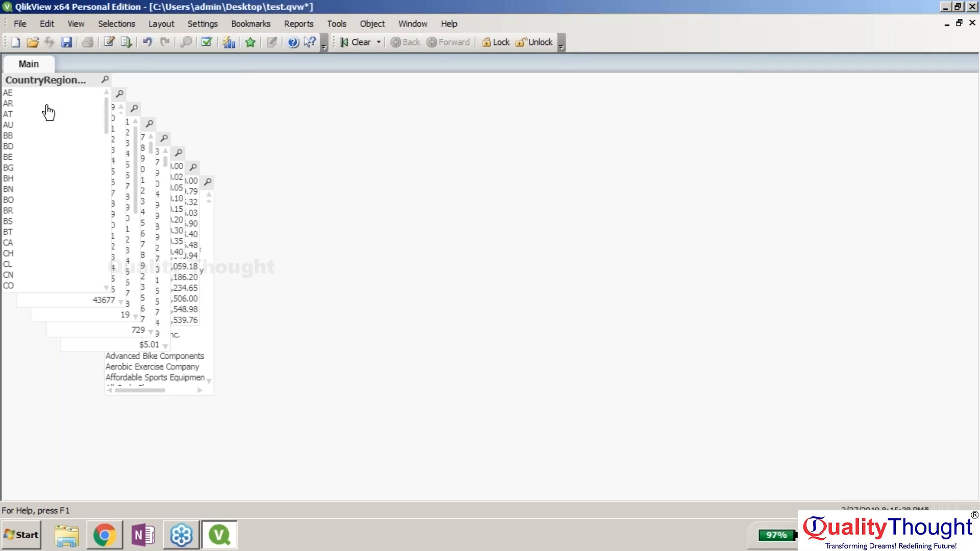
left_click_drag(53, 77, 275, 80)
left_click_drag(102, 94, 378, 199)
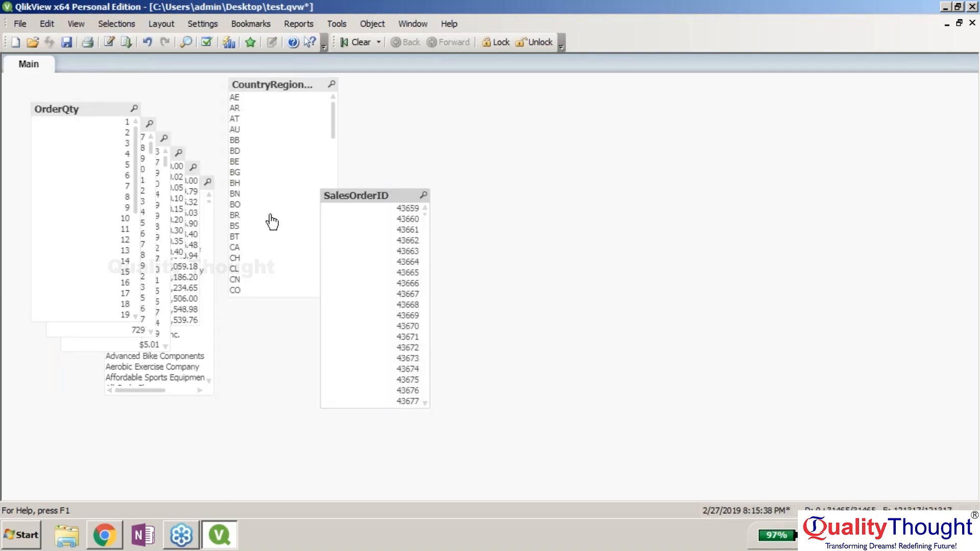
left_click_drag(111, 111, 275, 221)
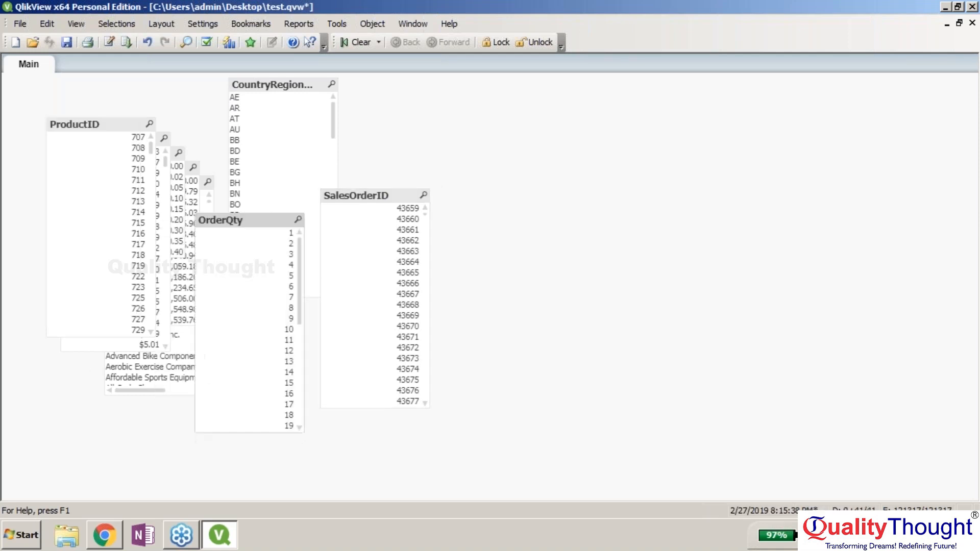
left_click_drag(127, 124, 246, 102)
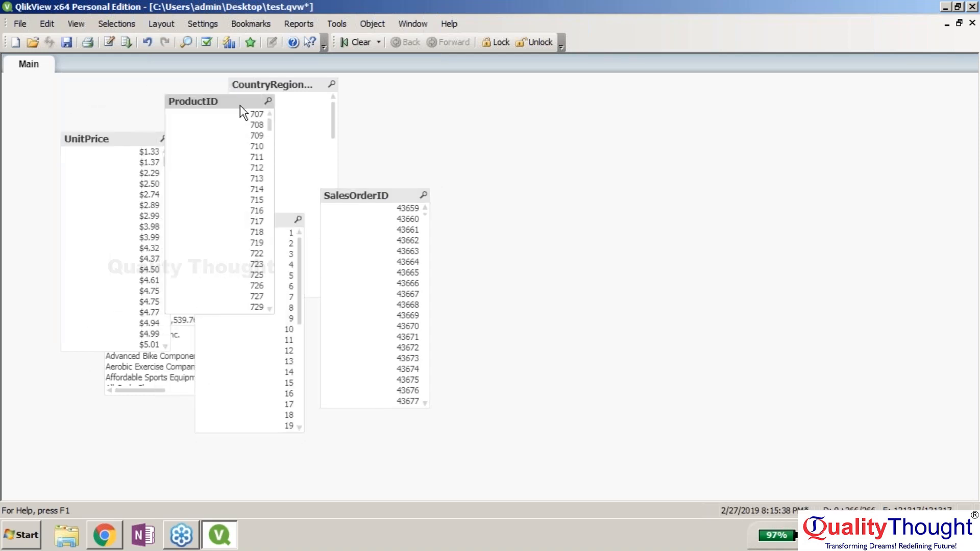
left_click_drag(127, 142, 408, 134)
left_click_drag(132, 158, 73, 387)
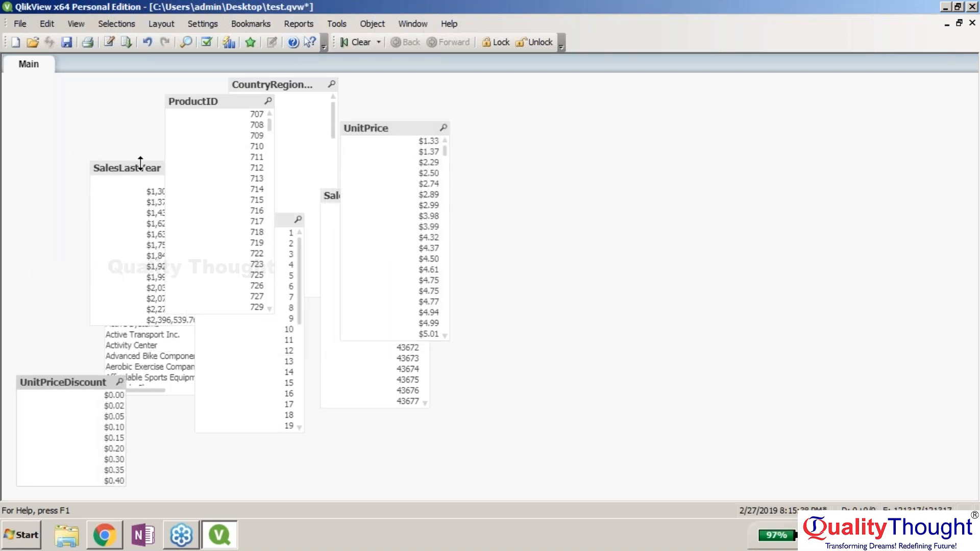
- Reposition ProductID, SalesLastYear, Name, CountryRegionCode, OrderQty, UnitPrice and SalesOrderID into a non-overlapping layout
left_click_drag(228, 104, 84, 105)
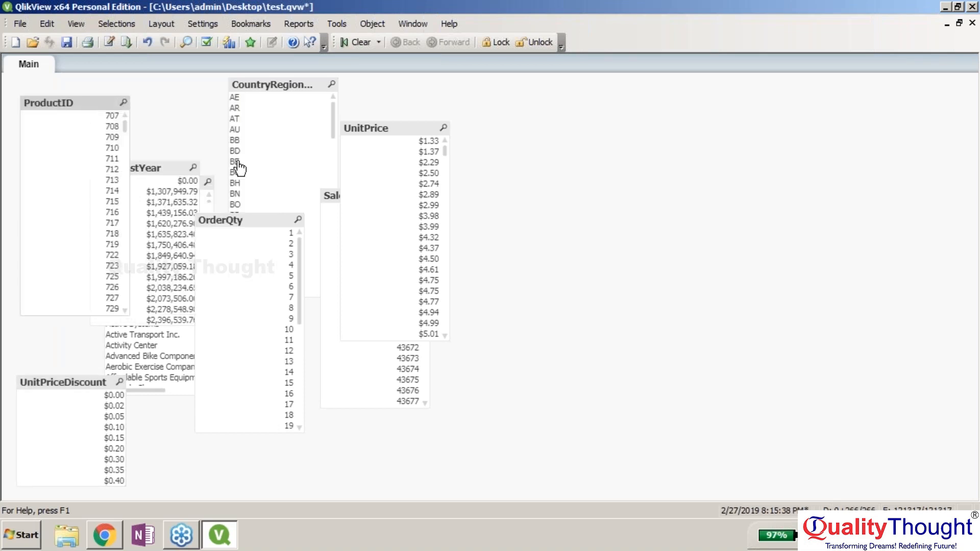
left_click_drag(154, 168, 72, 196)
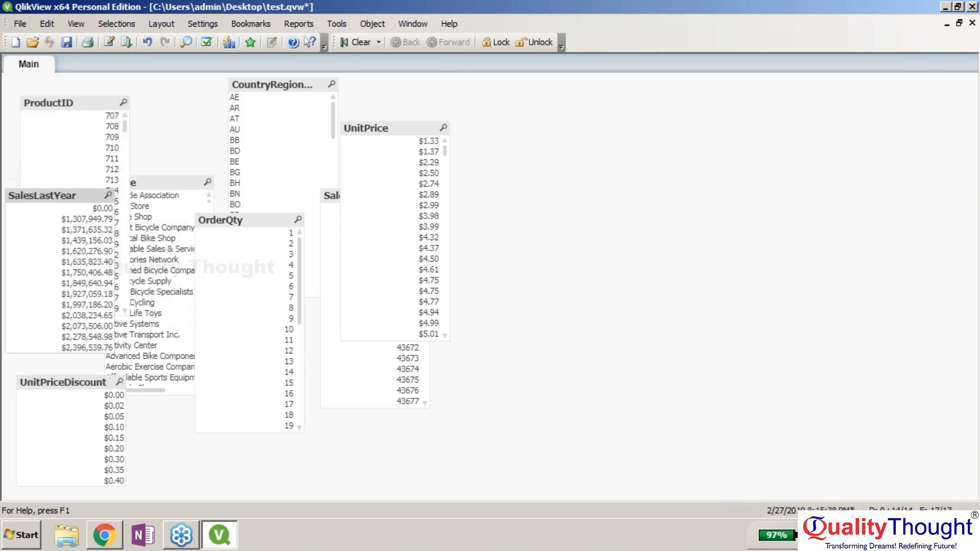
left_click_drag(164, 179, 191, 90)
left_click_drag(271, 88, 171, 255)
left_click_drag(269, 223, 317, 111)
left_click_drag(391, 132, 324, 241)
left_click_drag(394, 197, 292, 285)
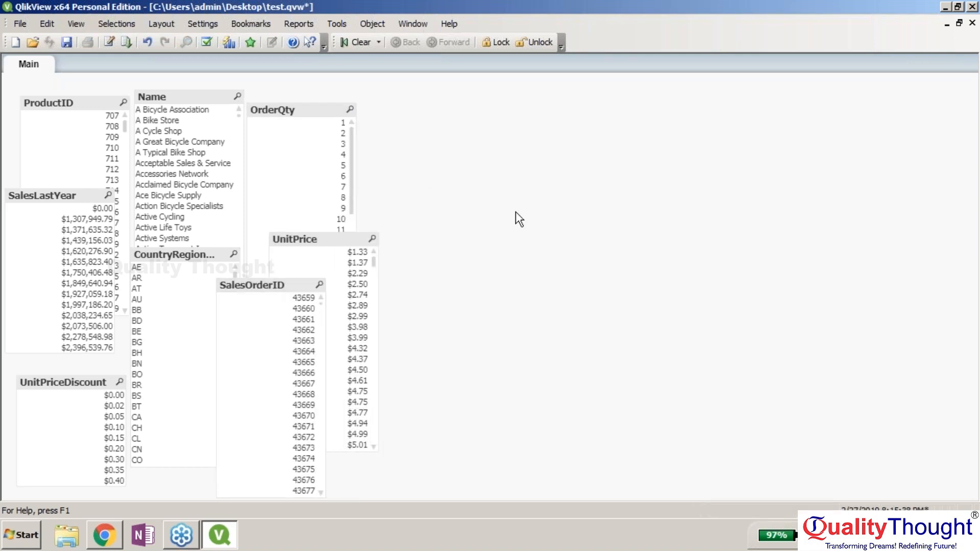
- Create a new chart object from the sheet's context menu with window title 'Bar Chart'
right_click(746, 162)
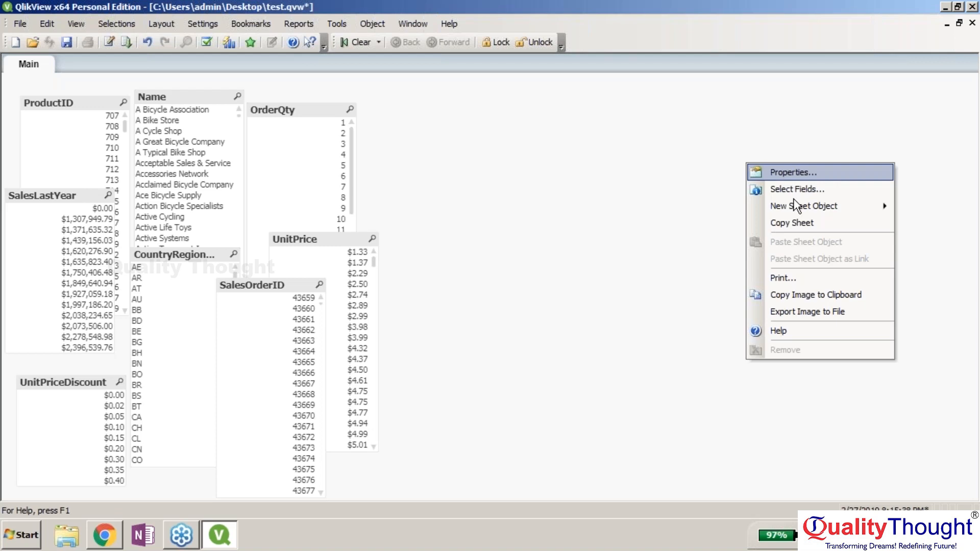
mouse_move(798, 207)
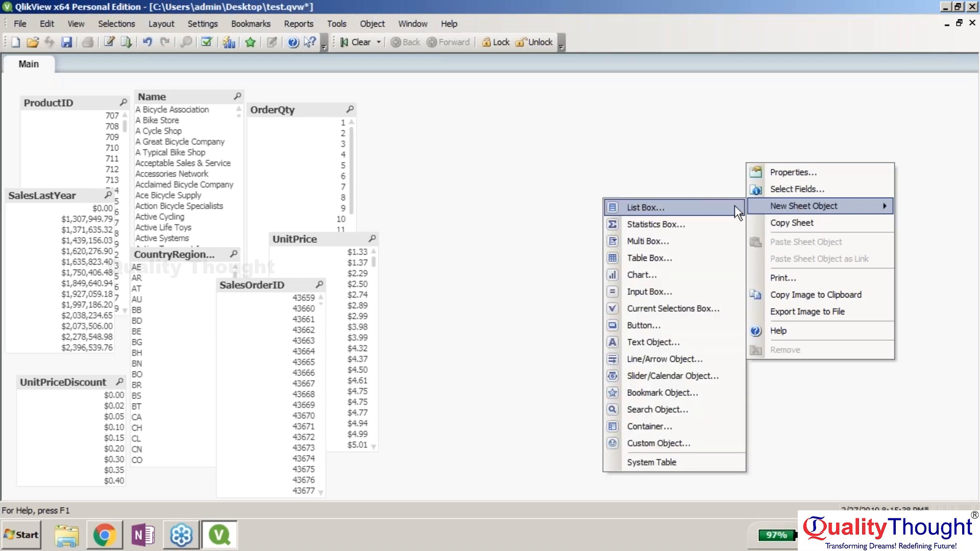
left_click(725, 273)
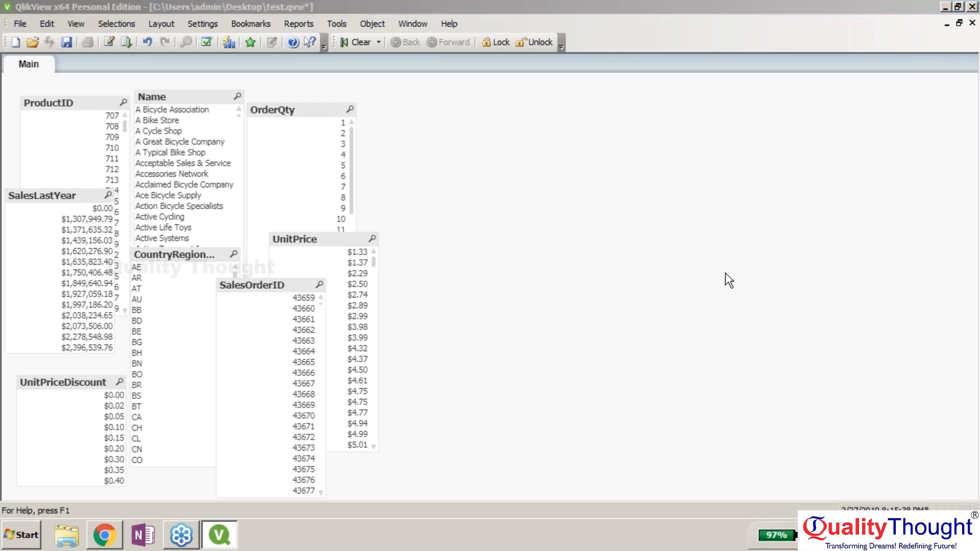
left_click_drag(439, 49, 601, 79)
left_click(475, 121)
type("Bar Chart")
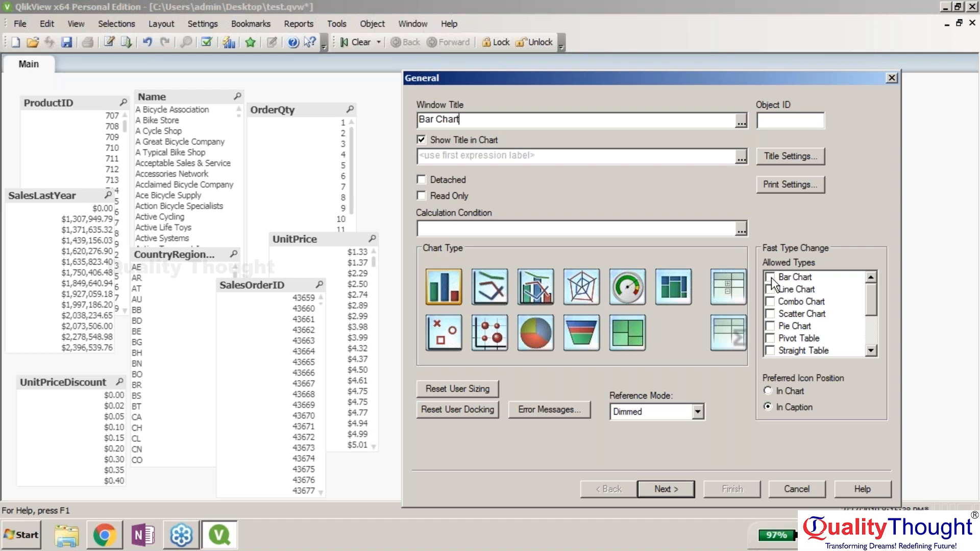
- Set the window title expression's table to SalesOrderDetail and advance the wizard to Dimensions
left_click(744, 159)
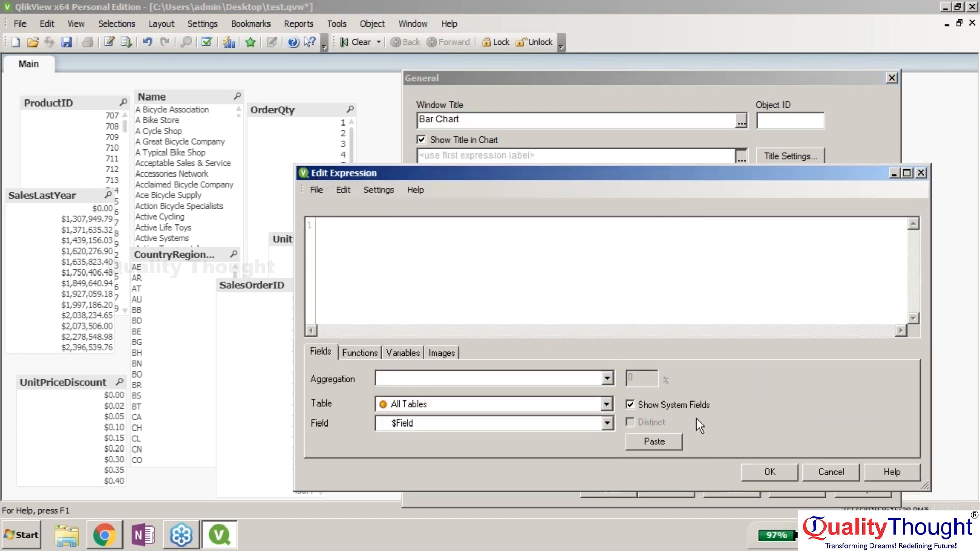
left_click(830, 473)
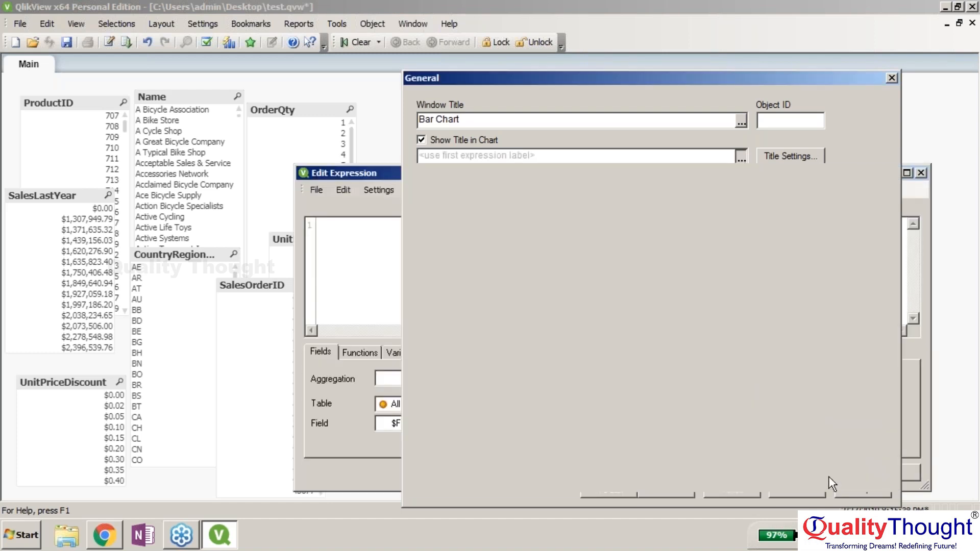
left_click(742, 122)
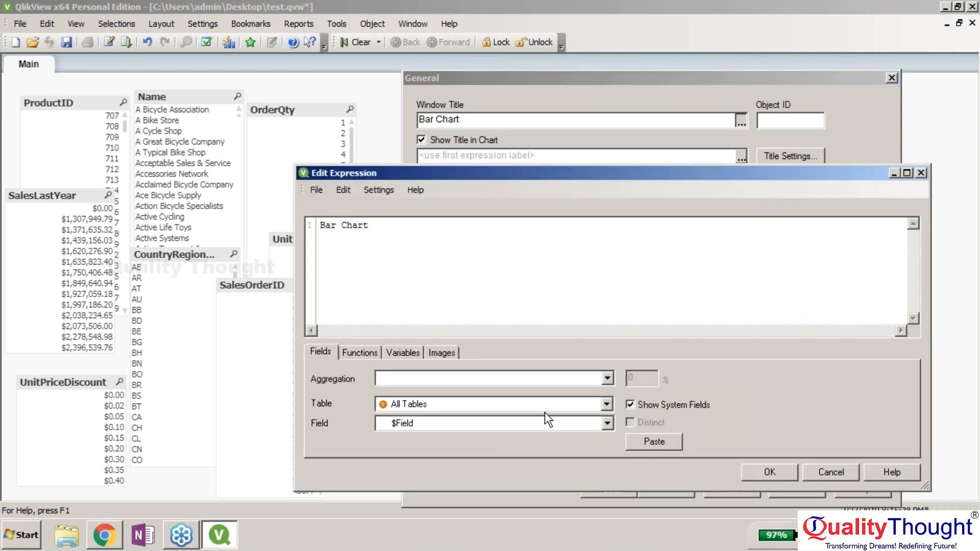
left_click(609, 404)
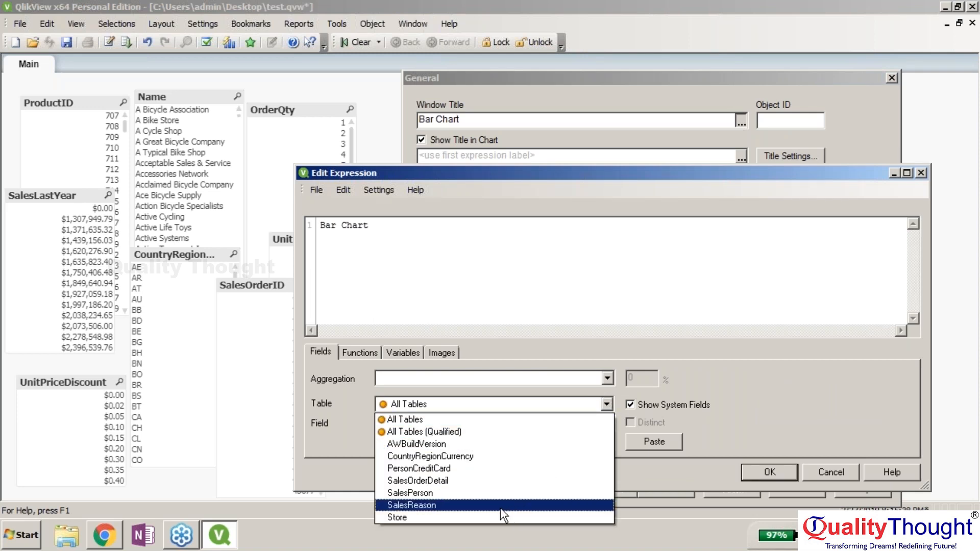
left_click(482, 481)
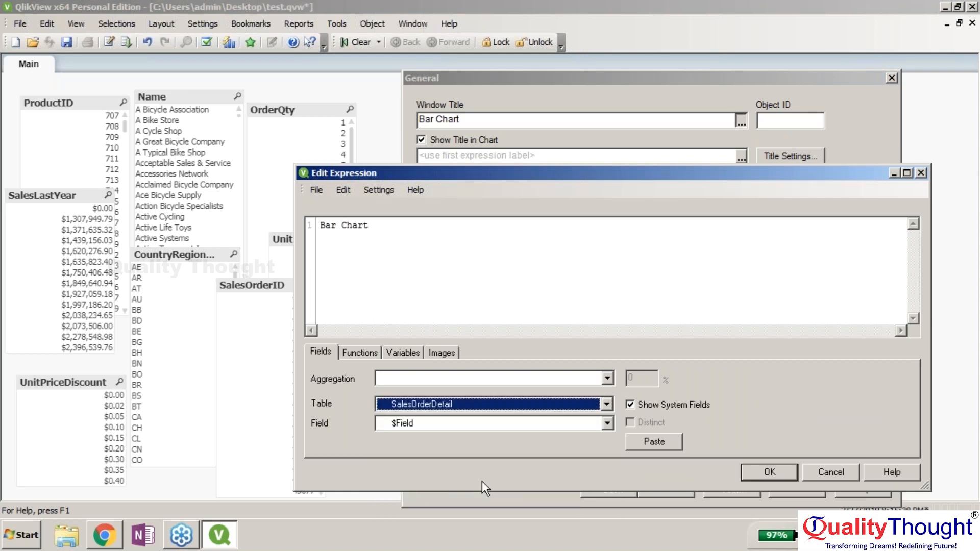
left_click(771, 473)
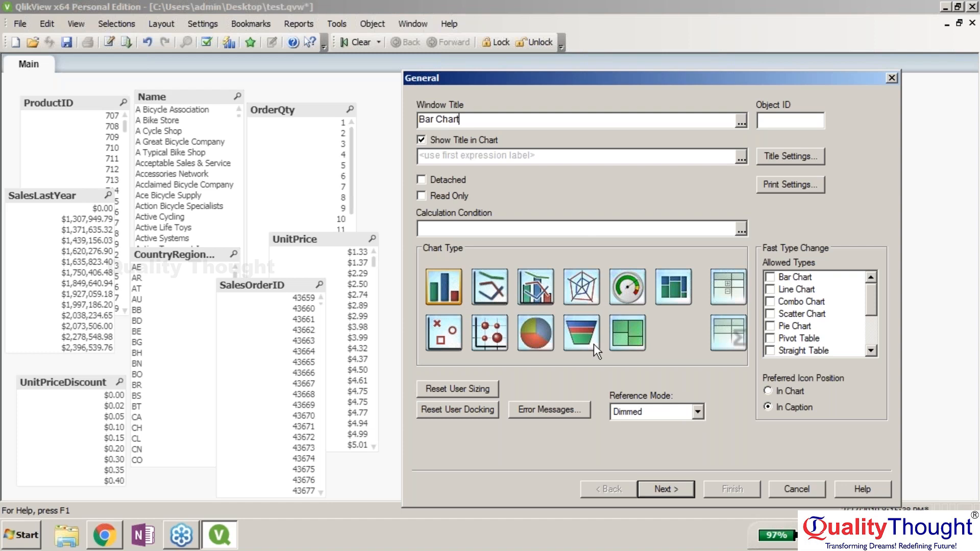
left_click(681, 489)
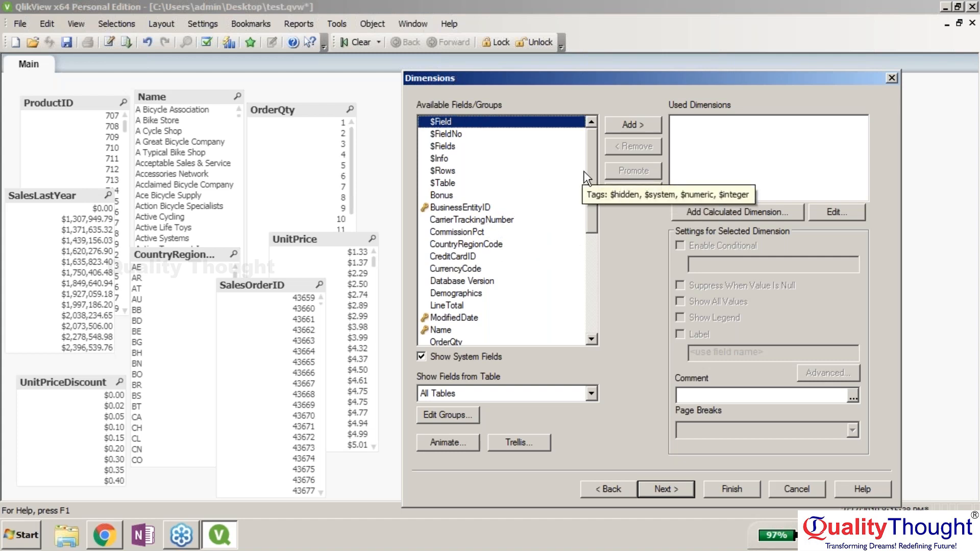
- Add Name as the bar chart's dimension
left_click(455, 329)
left_click(647, 124)
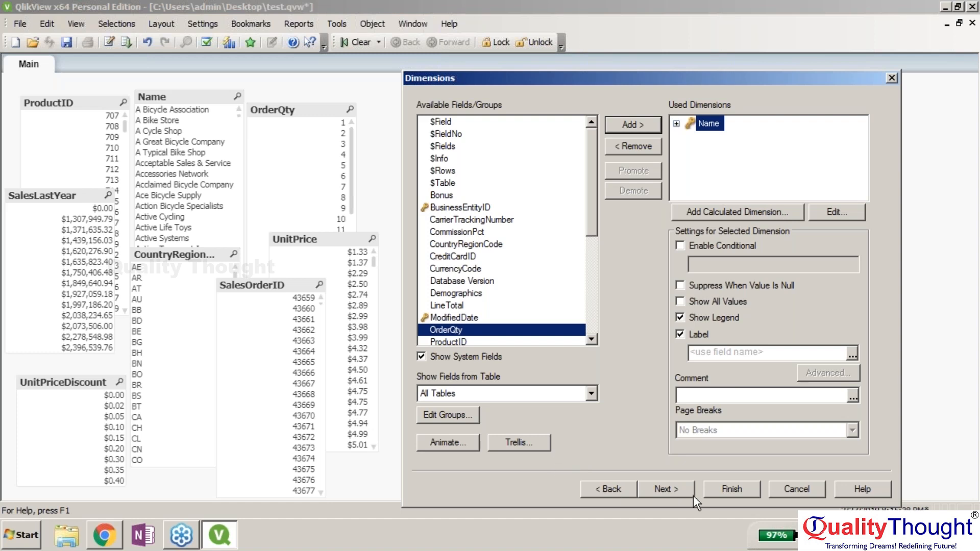
left_click(672, 488)
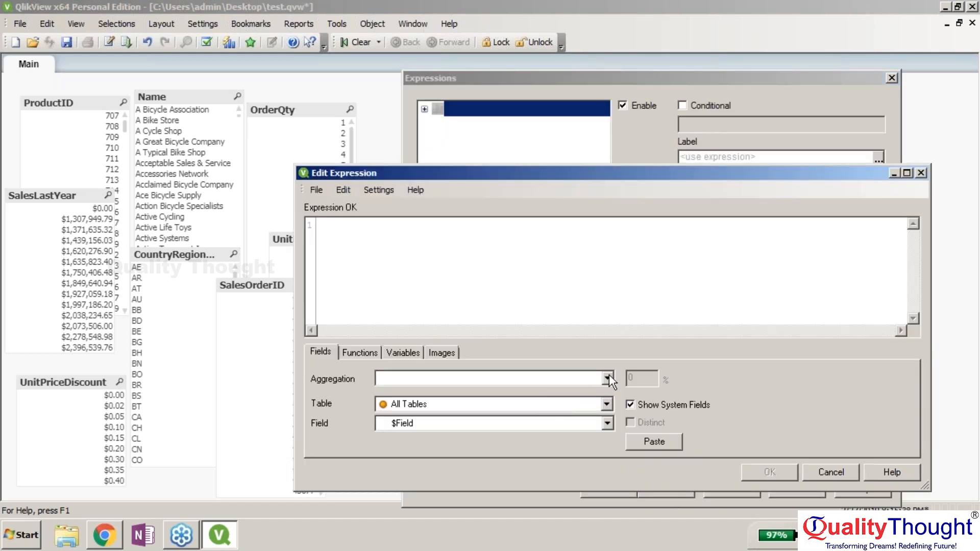
- Set the chart expression to Sum(SalesYTD) from All Tables and finish the bar chart
left_click(607, 400)
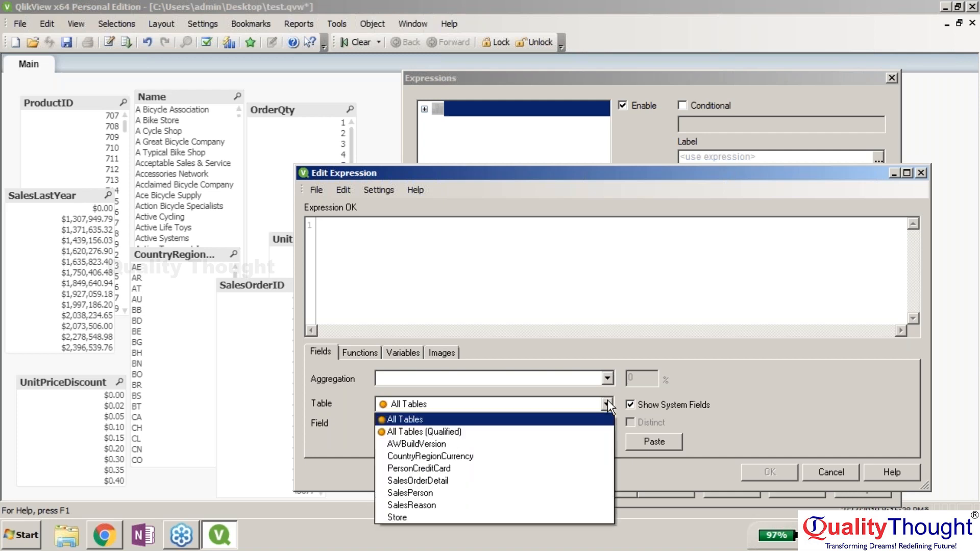
left_click(607, 400)
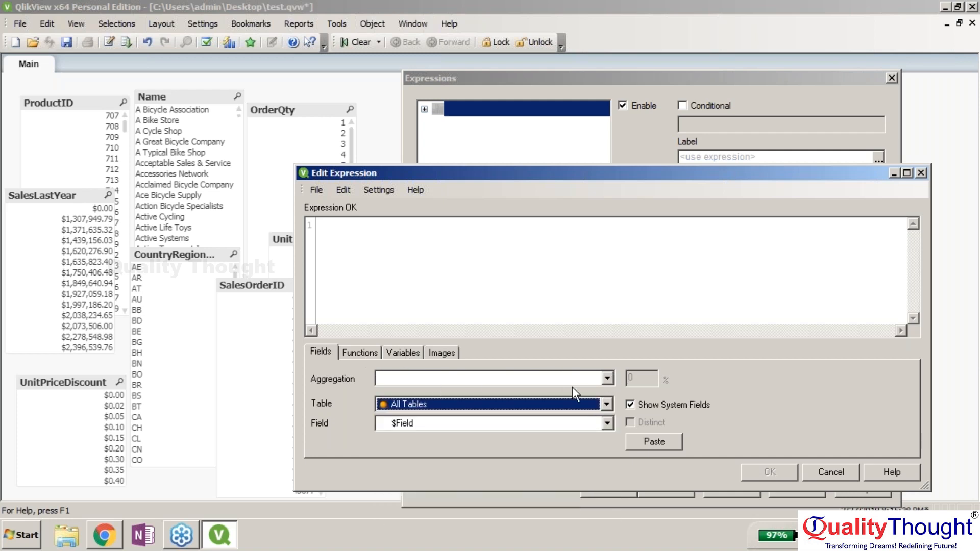
left_click(607, 379)
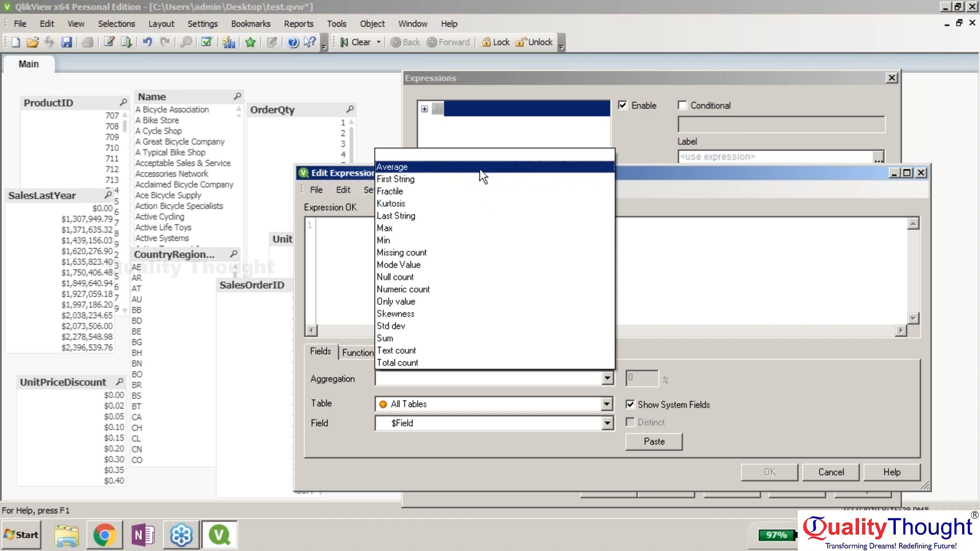
left_click(473, 338)
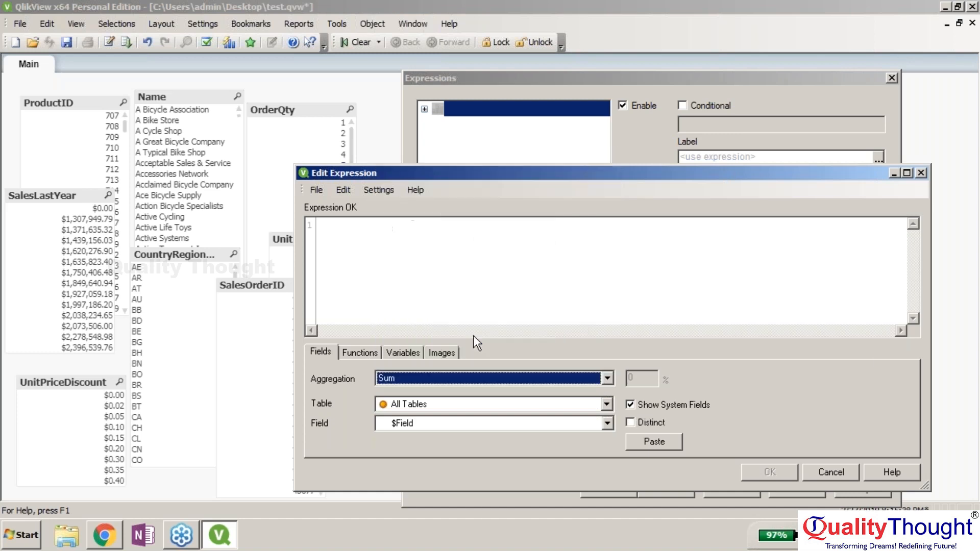
left_click(607, 424)
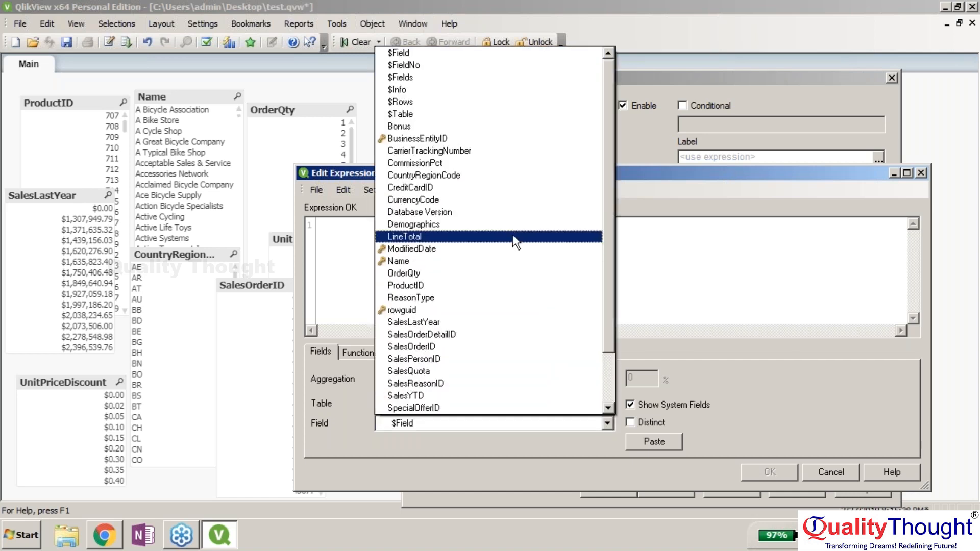
left_click(467, 396)
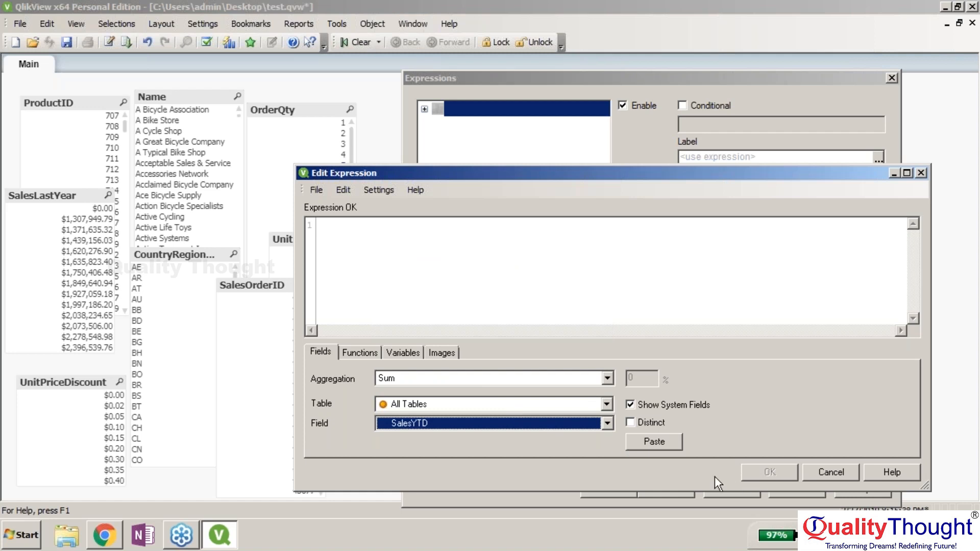
left_click(654, 443)
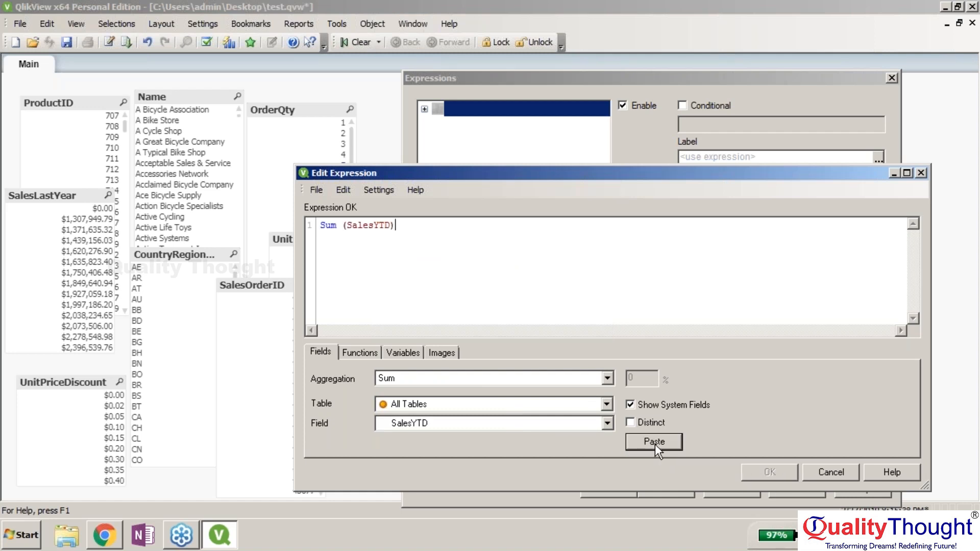
left_click(774, 470)
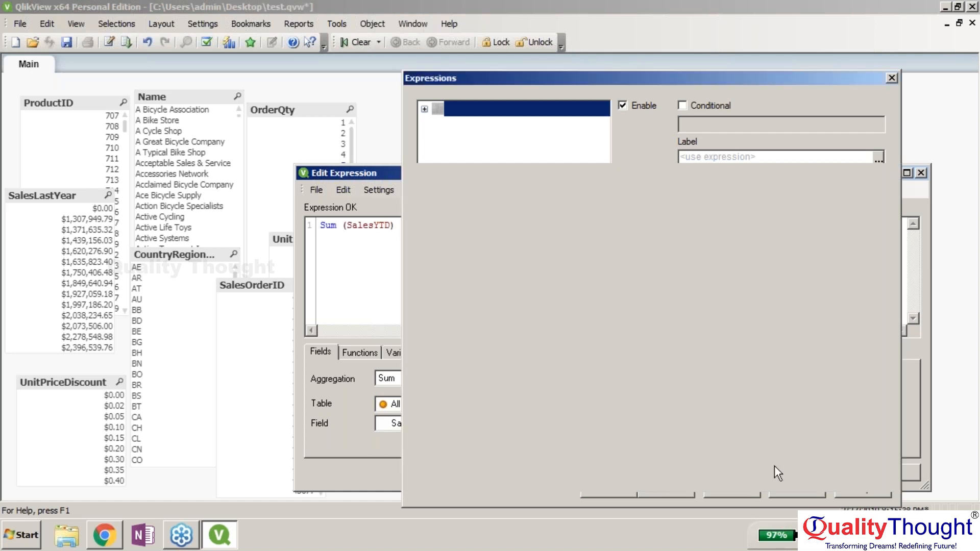
left_click(667, 490)
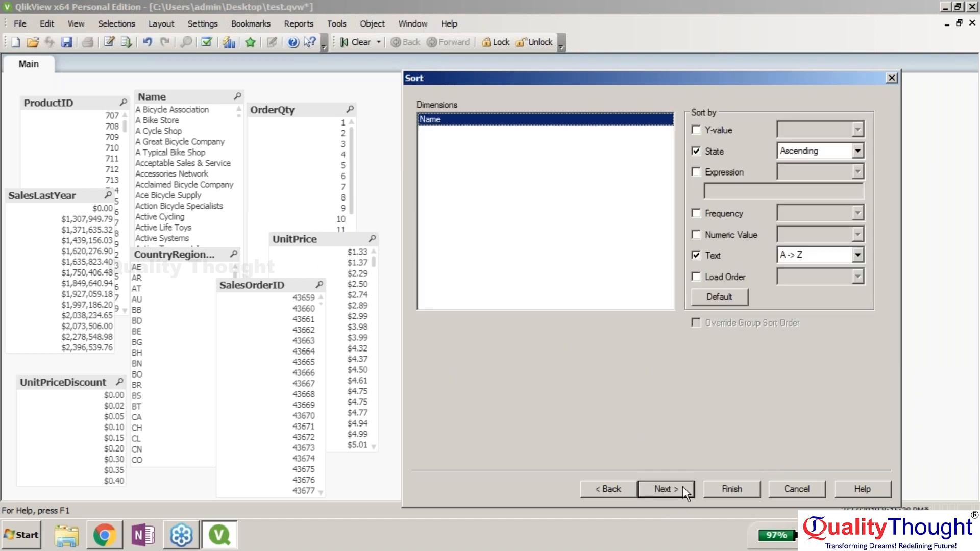
left_click(731, 489)
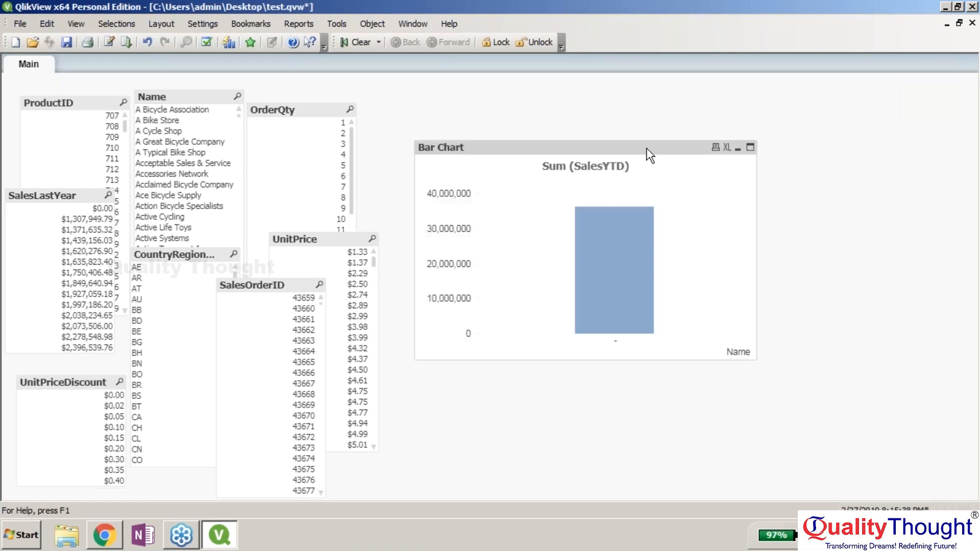
- Move the bar chart slightly higher and filter by various customer names in the Name list
left_click_drag(645, 149, 643, 111)
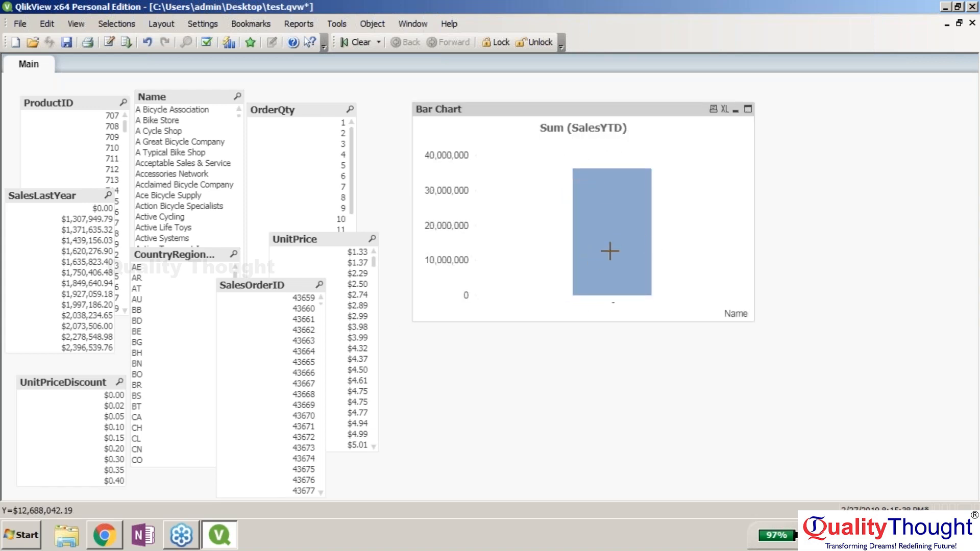
left_click(161, 148)
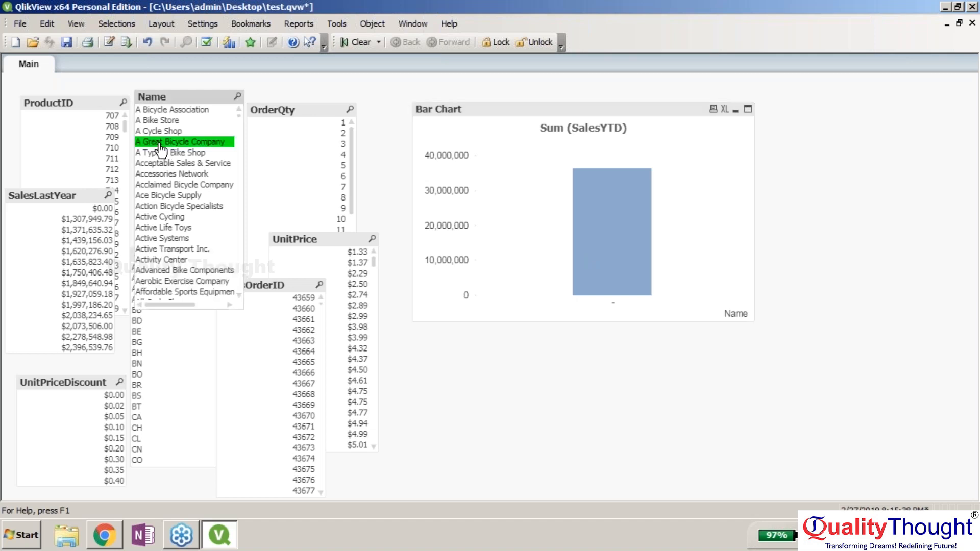
left_click(163, 142)
left_click(166, 161)
left_click(164, 132)
left_click(161, 121)
left_click_drag(159, 152, 160, 162)
left_click_drag(160, 195, 161, 206)
left_click(162, 228)
left_click(163, 228)
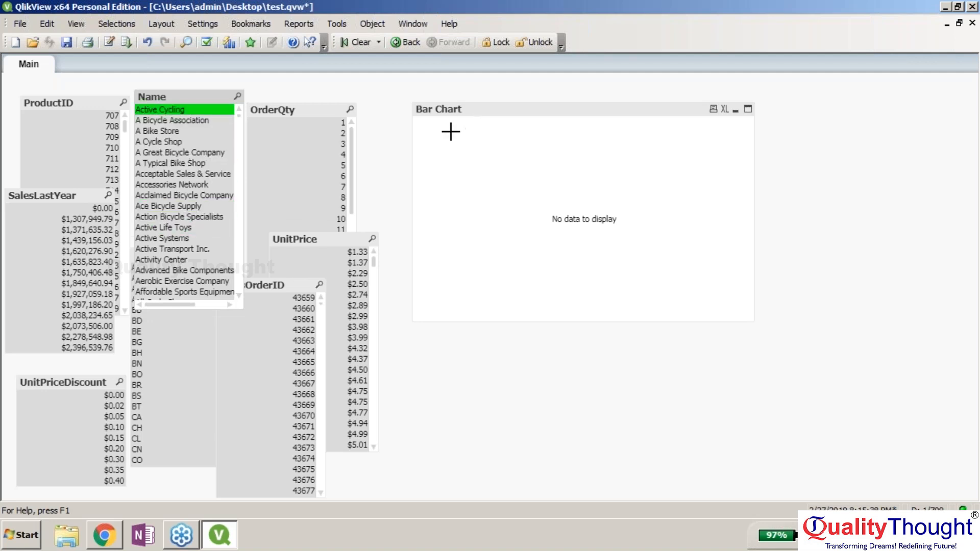
- Clear the Active Cycling selection so the chart shows the full SalesYTD bar
left_click(428, 117)
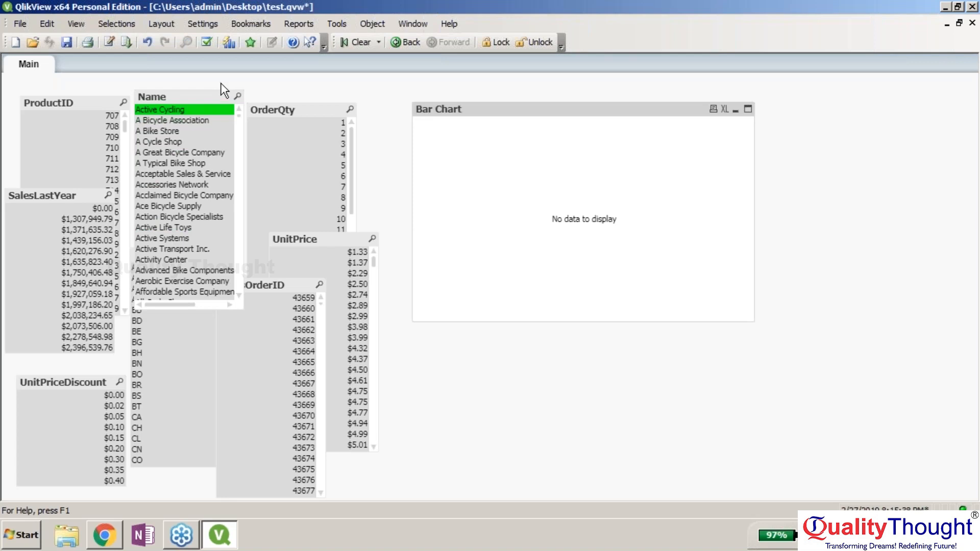
left_click(215, 115)
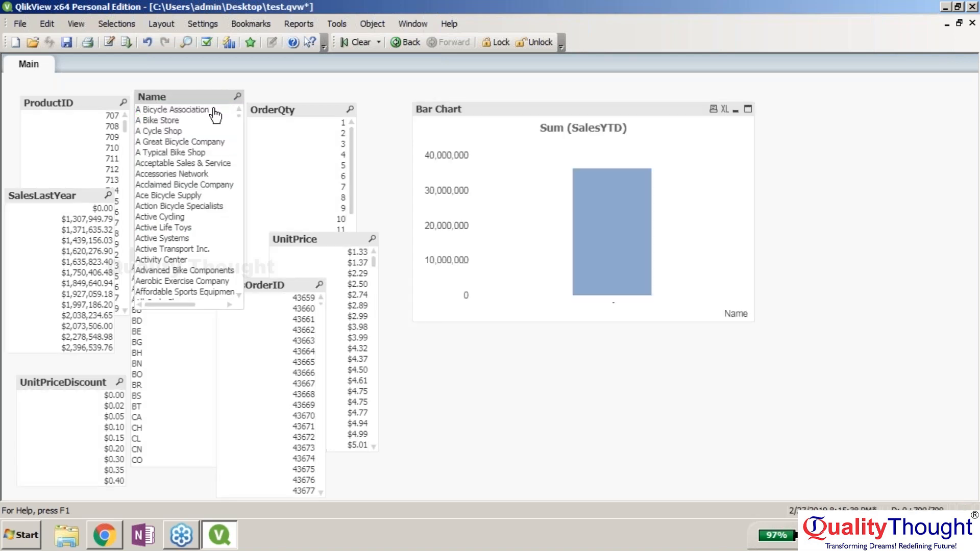
right_click(610, 189)
left_click(634, 174)
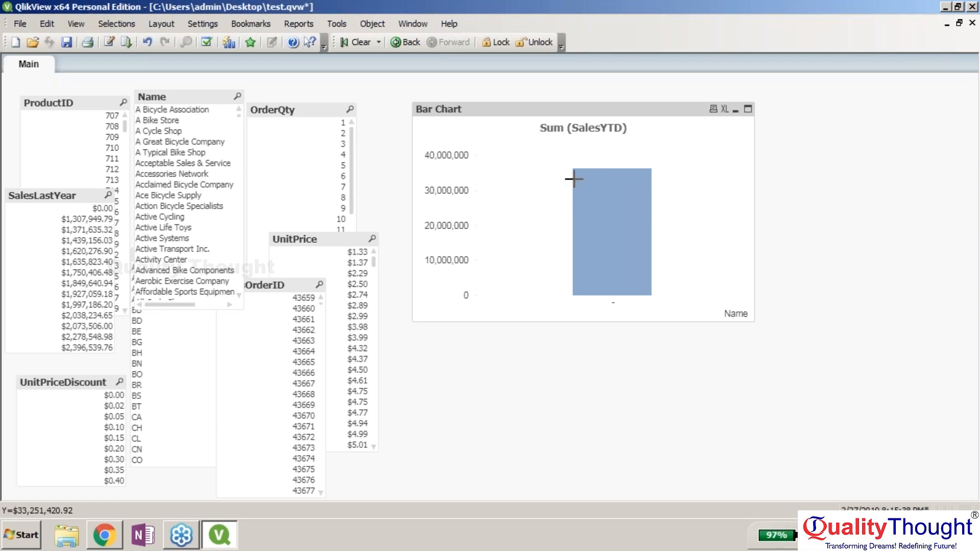
- Detach and remove the bar chart from the Main sheet
right_click(591, 177)
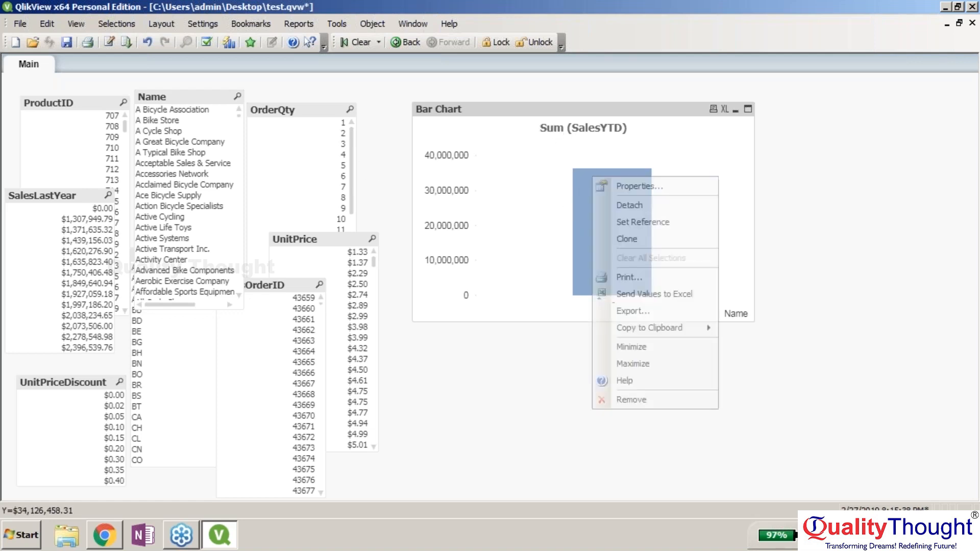
left_click(629, 205)
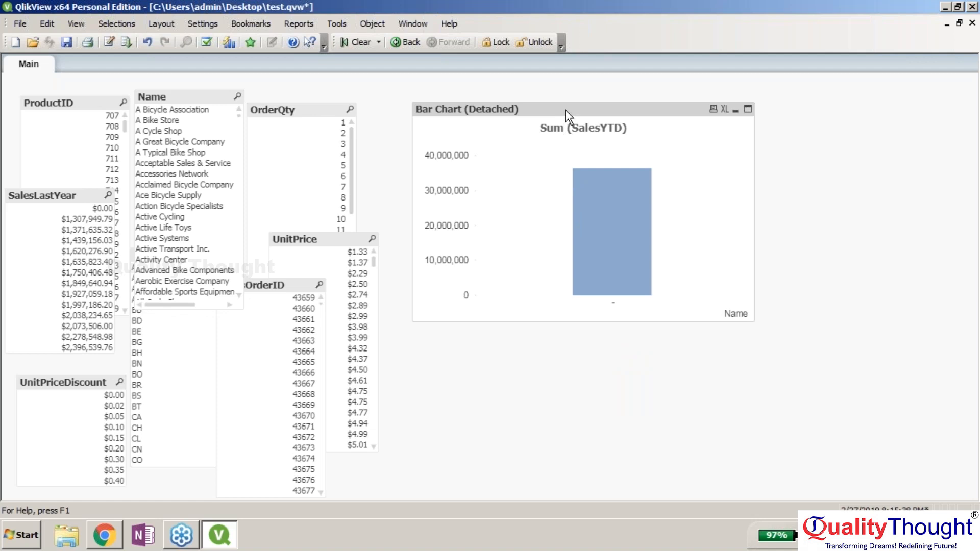
right_click(660, 107)
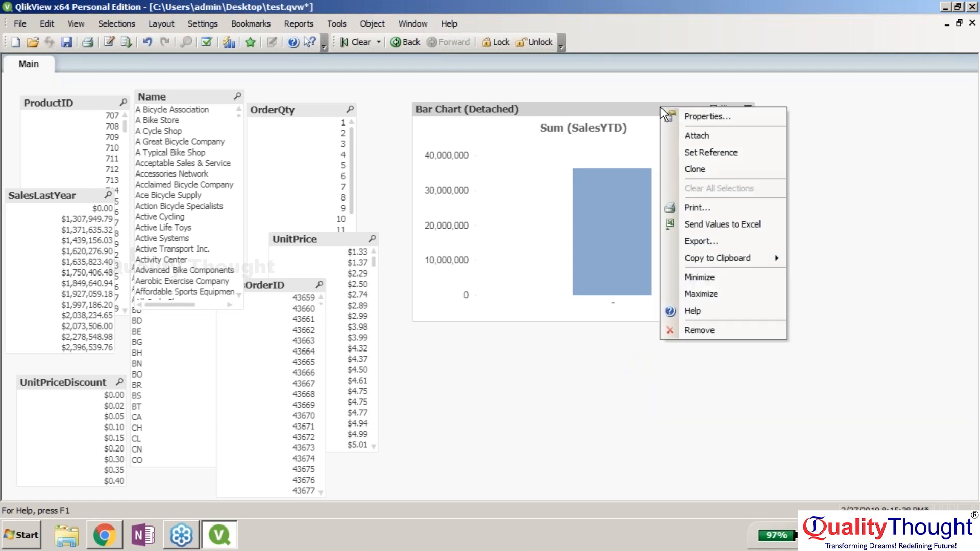
left_click(727, 325)
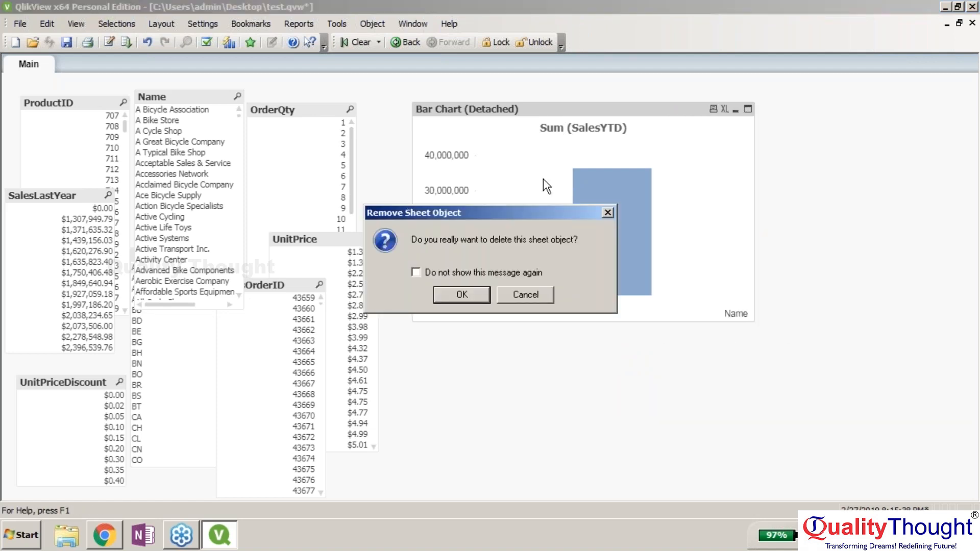
key("Return")
- Start a new line chart titled 'line graph' and advance to its Dimensions step
right_click(461, 188)
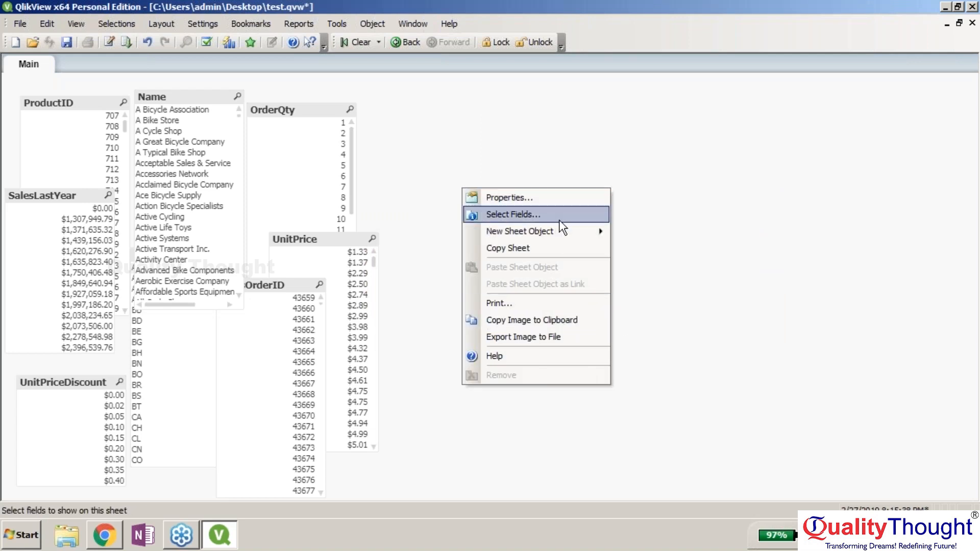
mouse_move(566, 227)
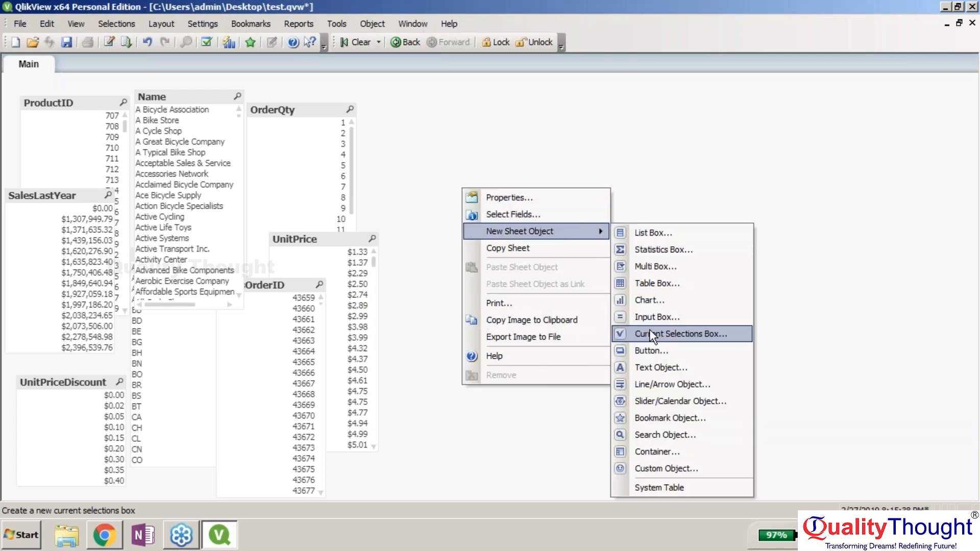
left_click(647, 300)
left_click(327, 259)
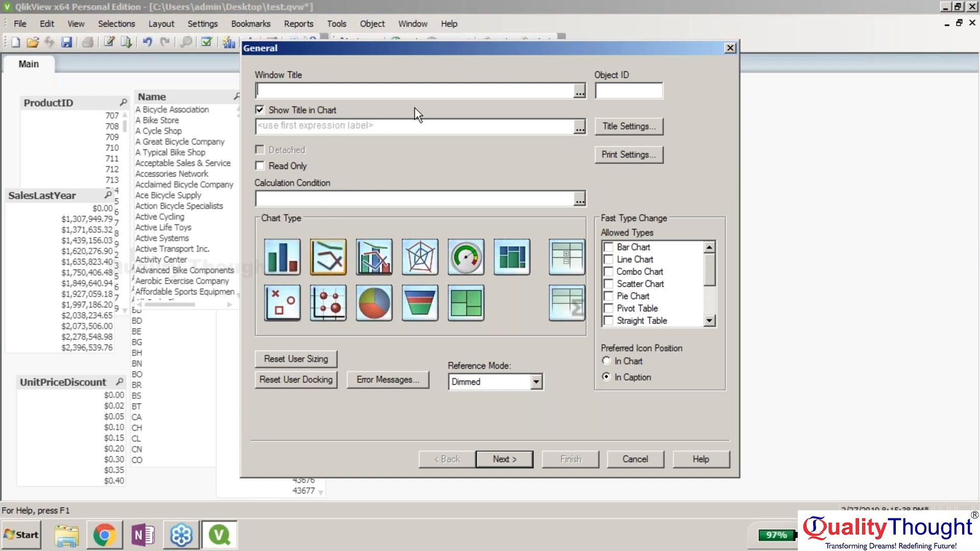
left_click_drag(376, 50, 487, 35)
type("linr")
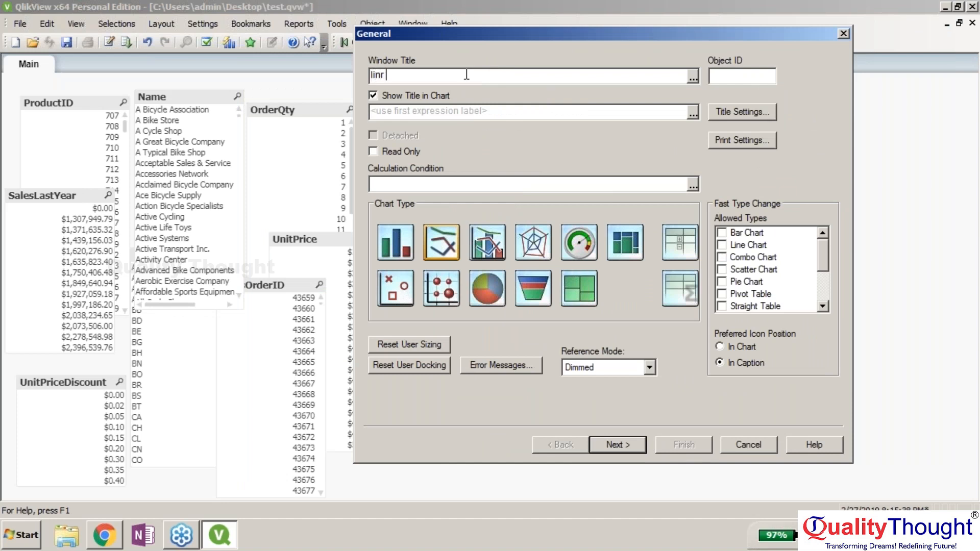
key("BackSpace")
type("e graph")
left_click(633, 442)
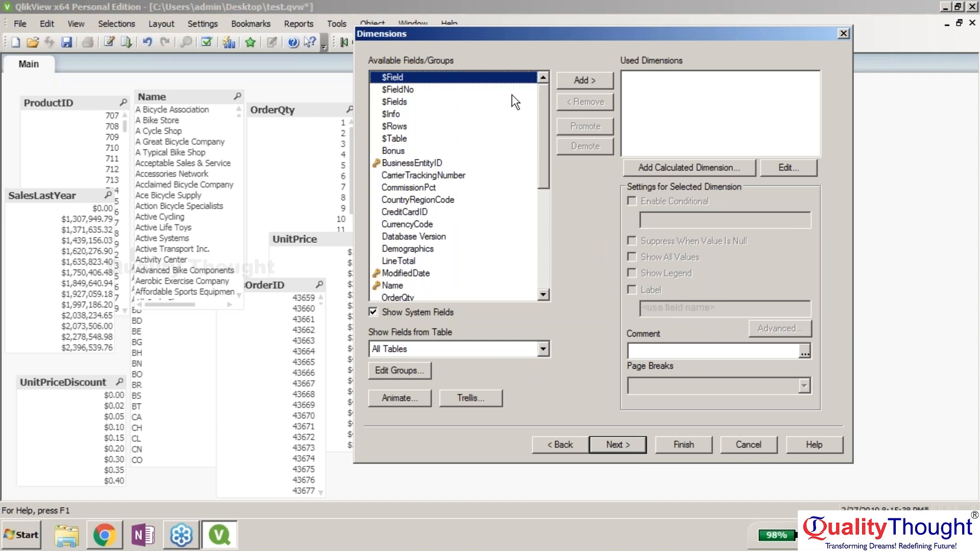
- Add ModifiedDate as the line graph's dimension and continue to the Expressions step
scroll(543, 128, "down", 1)
scroll(544, 144, "down", 1)
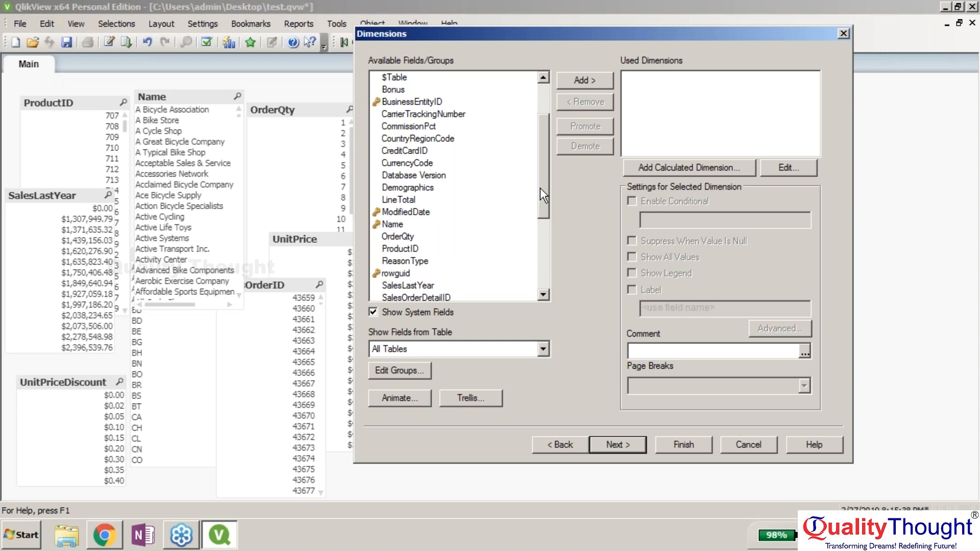
left_click_drag(540, 188, 535, 216)
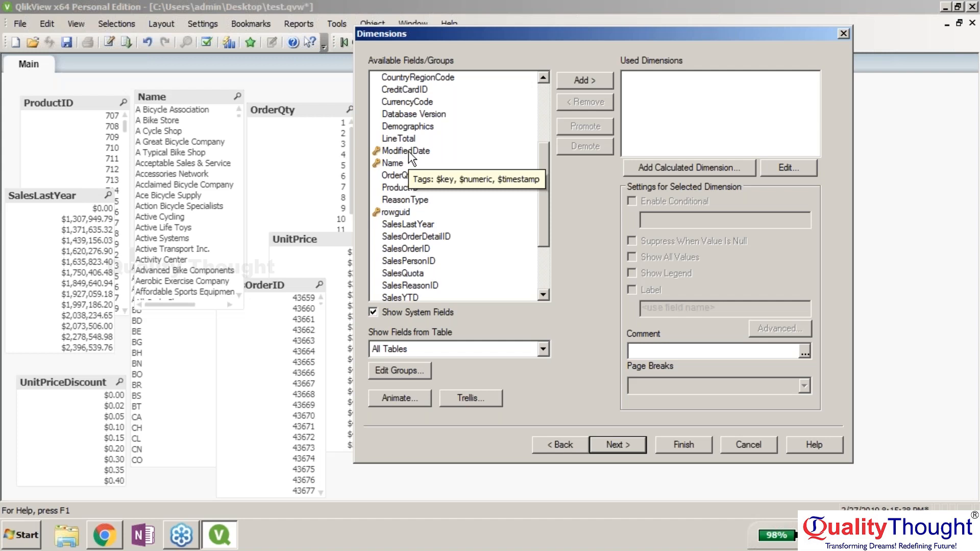
left_click(408, 151)
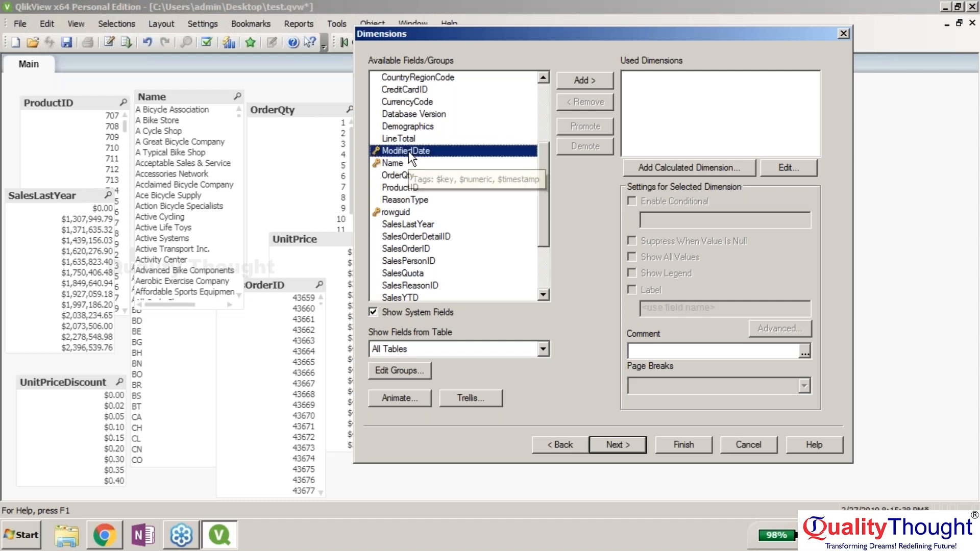
left_click(586, 80)
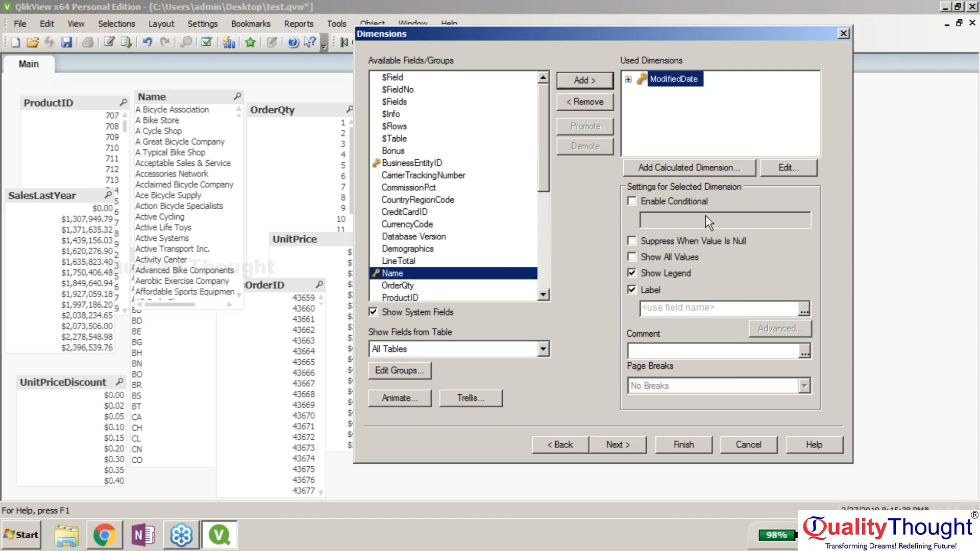
left_click(635, 446)
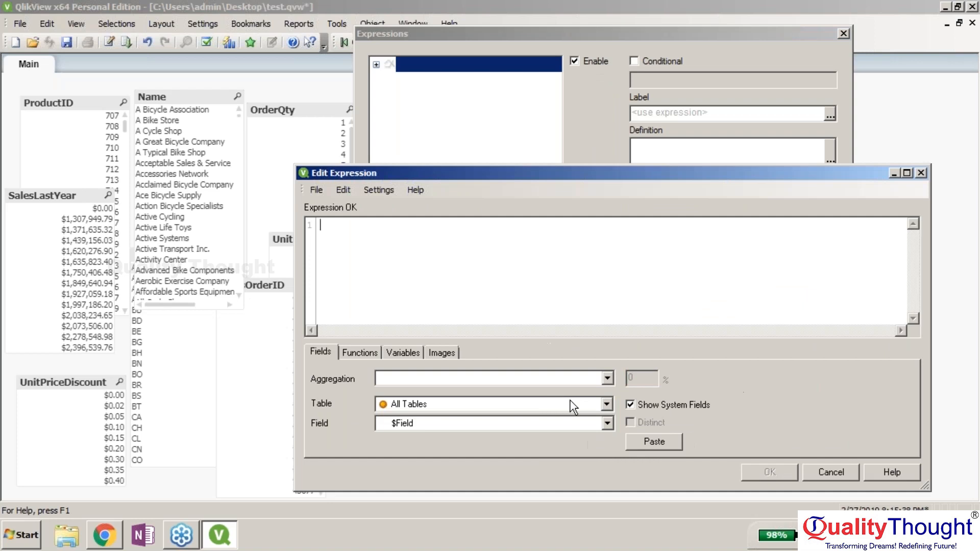
- Select the OrderQty field from the SalesOrderDetail table in the expression editor
left_click(605, 404)
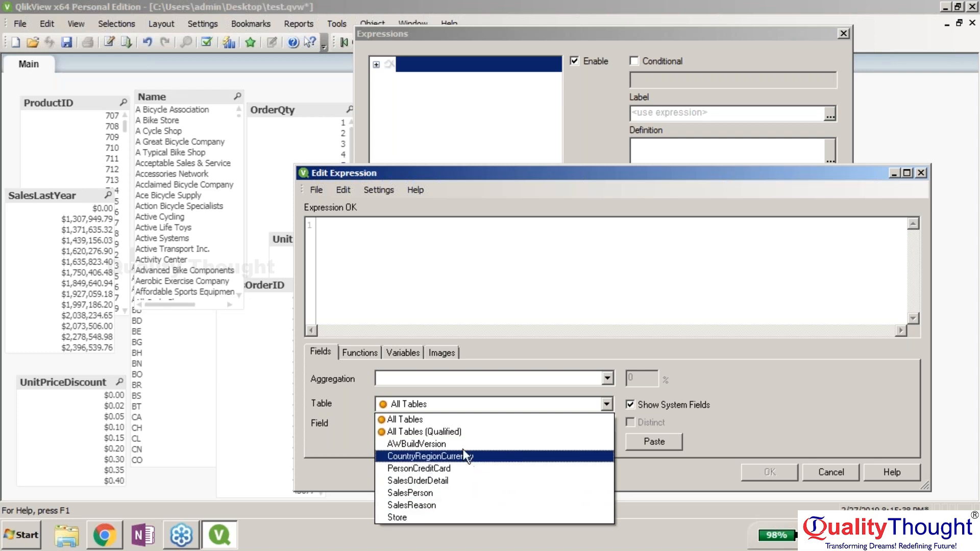
left_click(427, 518)
left_click(462, 422)
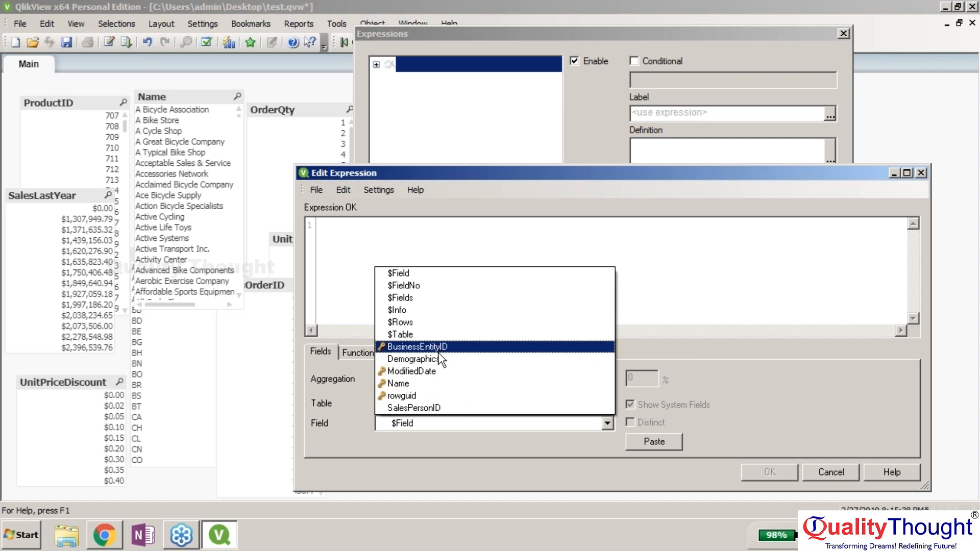
left_click(359, 410)
left_click(432, 424)
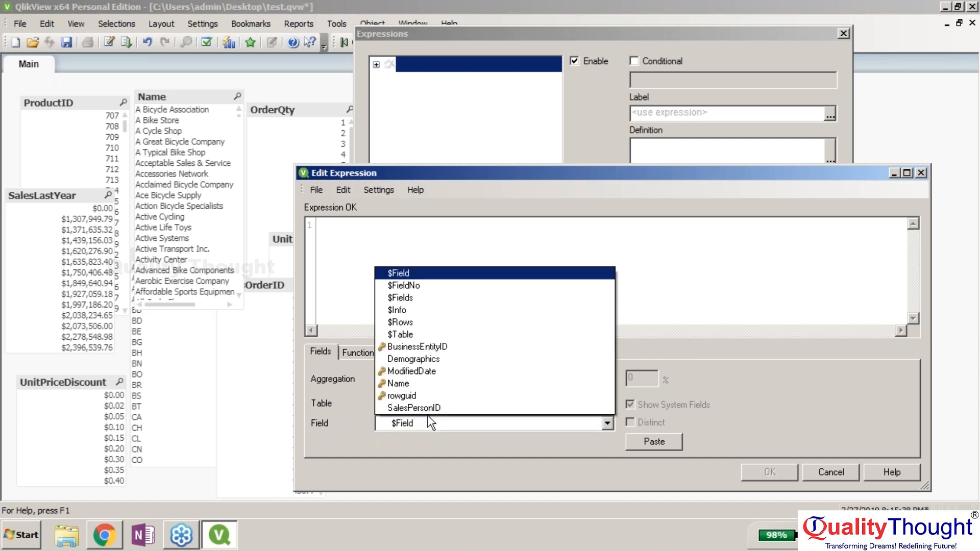
left_click(403, 403)
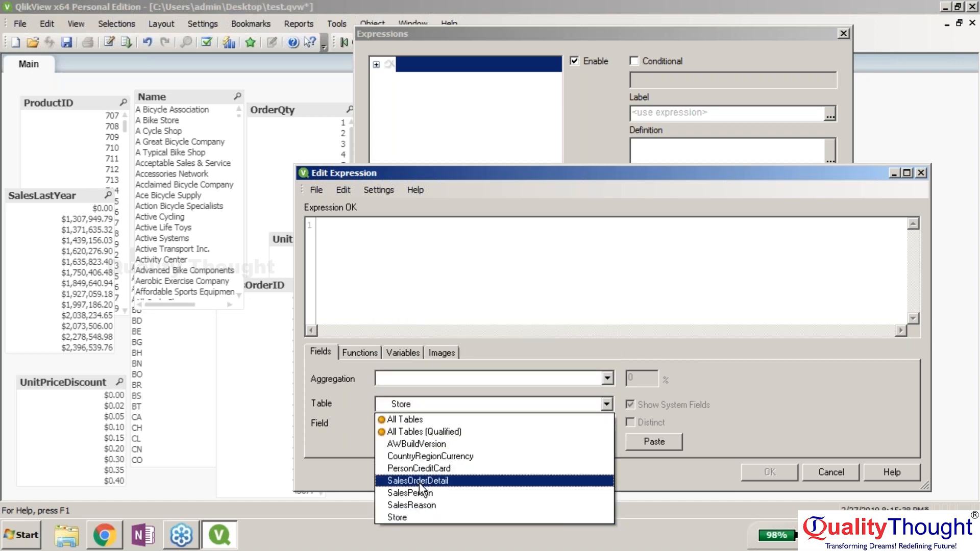
left_click(419, 483)
left_click(408, 424)
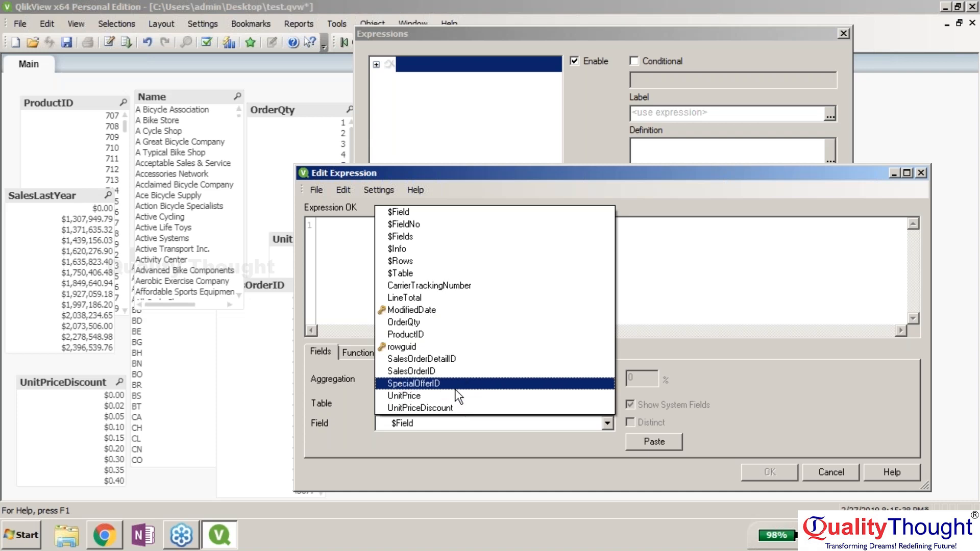
left_click(445, 323)
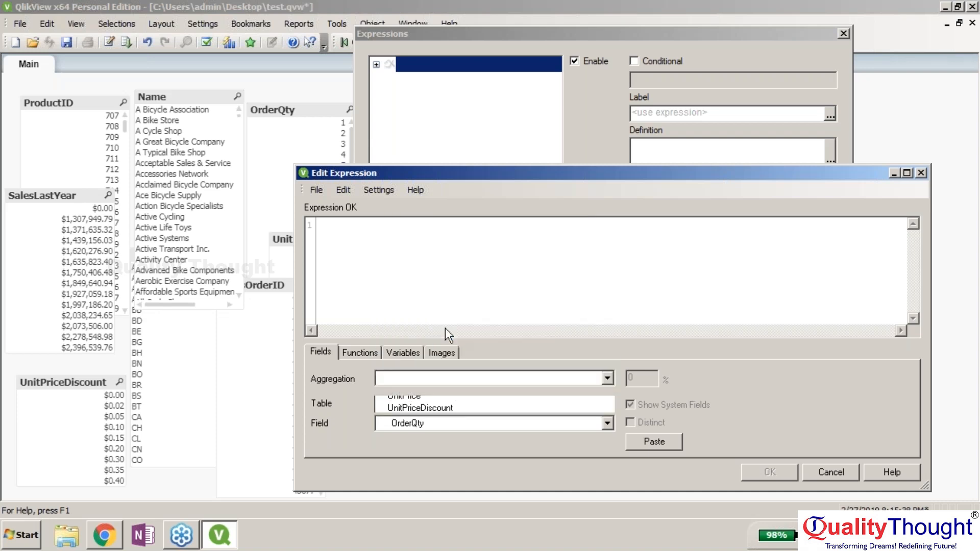
- Paste OrderQty as the expression, accept it, and continue to the Sort step
left_click(457, 383)
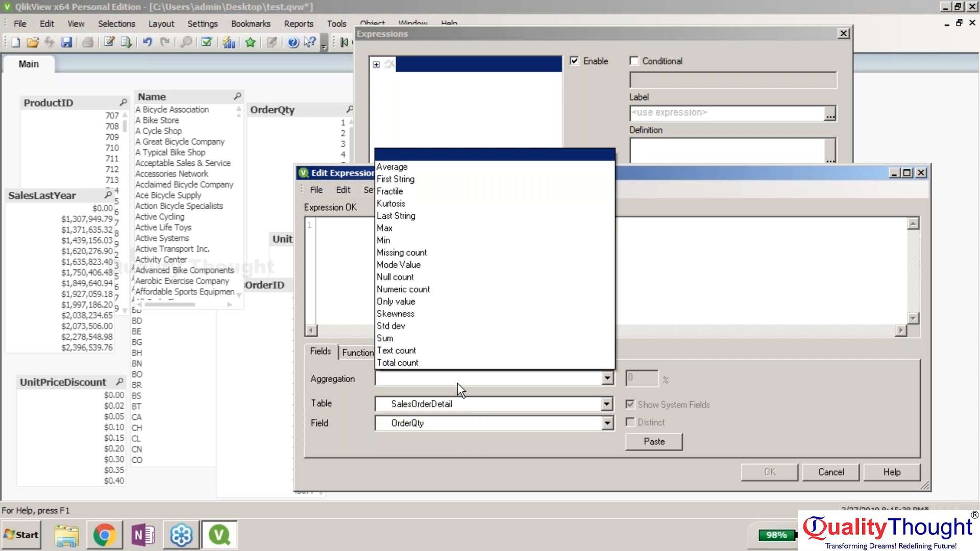
left_click(719, 365)
left_click(661, 440)
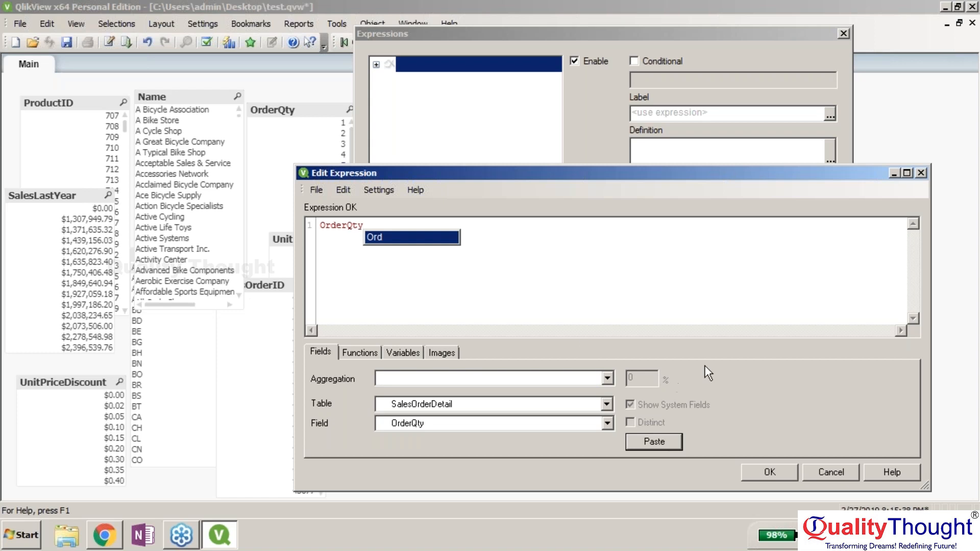
left_click(771, 470)
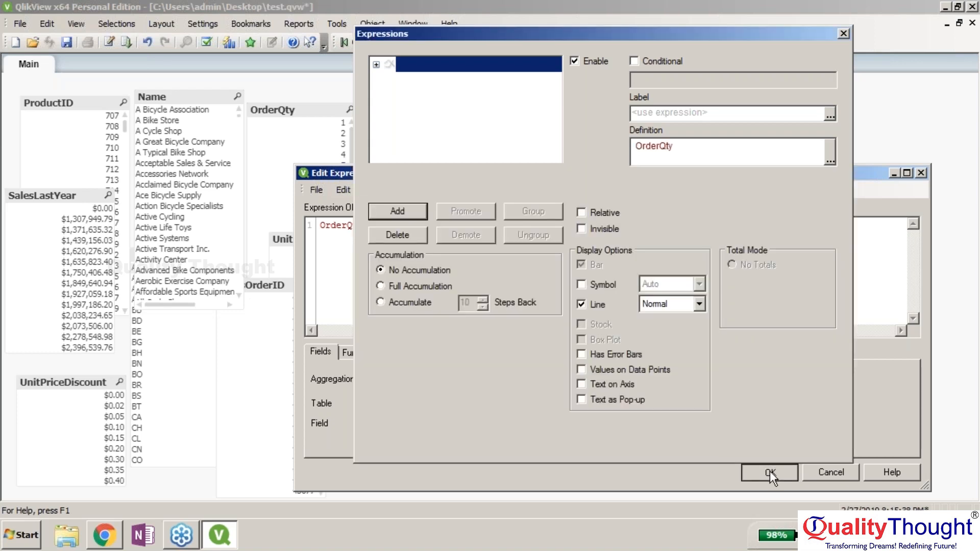
left_click(626, 443)
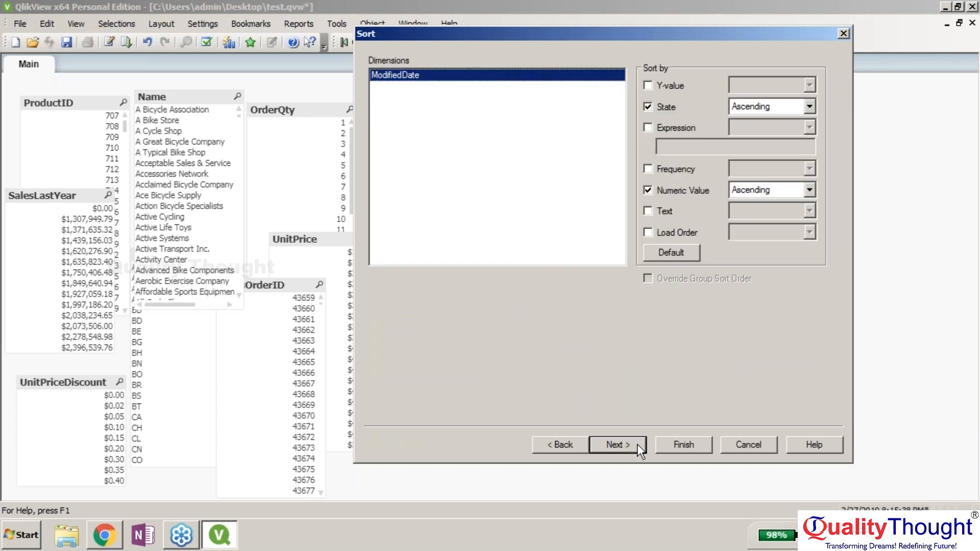
- Set the plot colour style to Light Gradient and choose the plain 2D line look
left_click(637, 444)
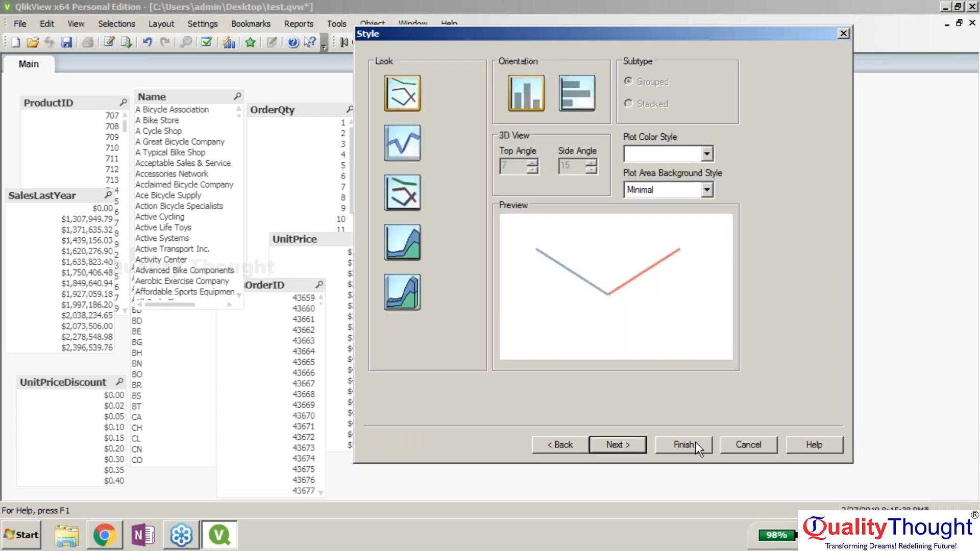
left_click(703, 152)
left_click(702, 166)
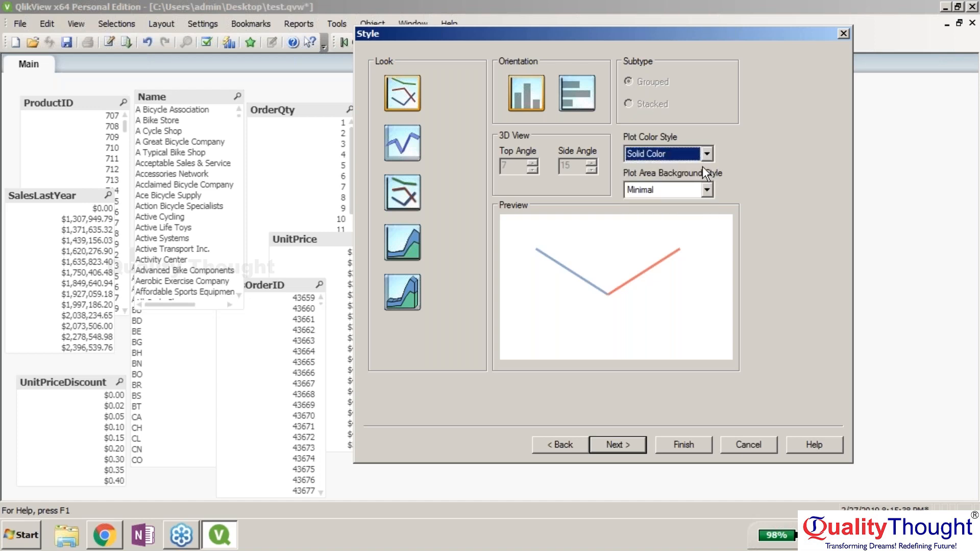
left_click(708, 153)
left_click(689, 177)
left_click(412, 149)
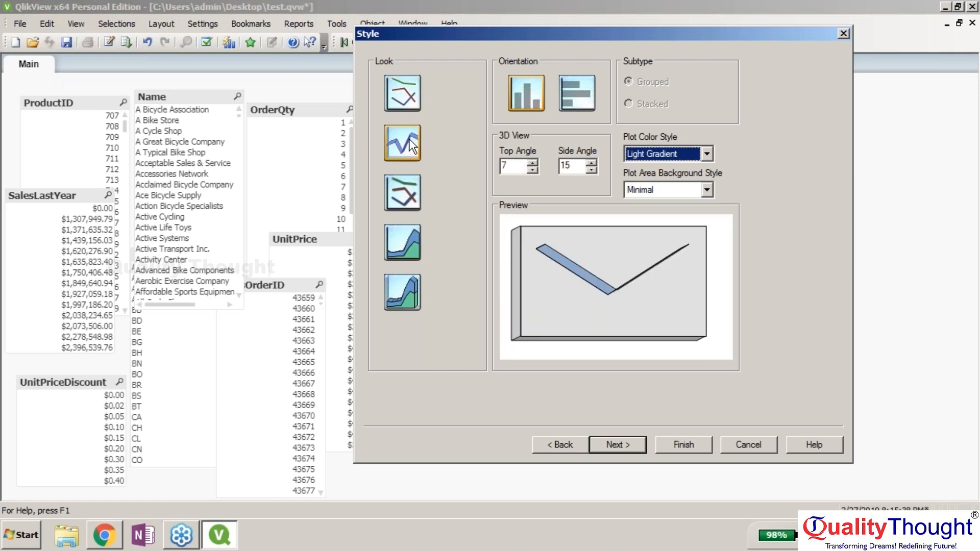
left_click(405, 102)
left_click(400, 205)
left_click(404, 242)
left_click(412, 296)
left_click(403, 243)
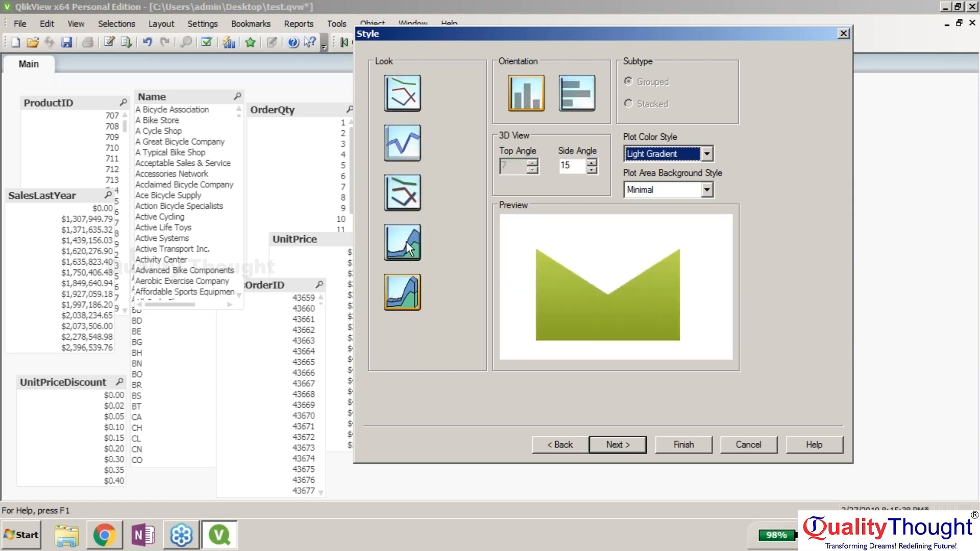
left_click(400, 106)
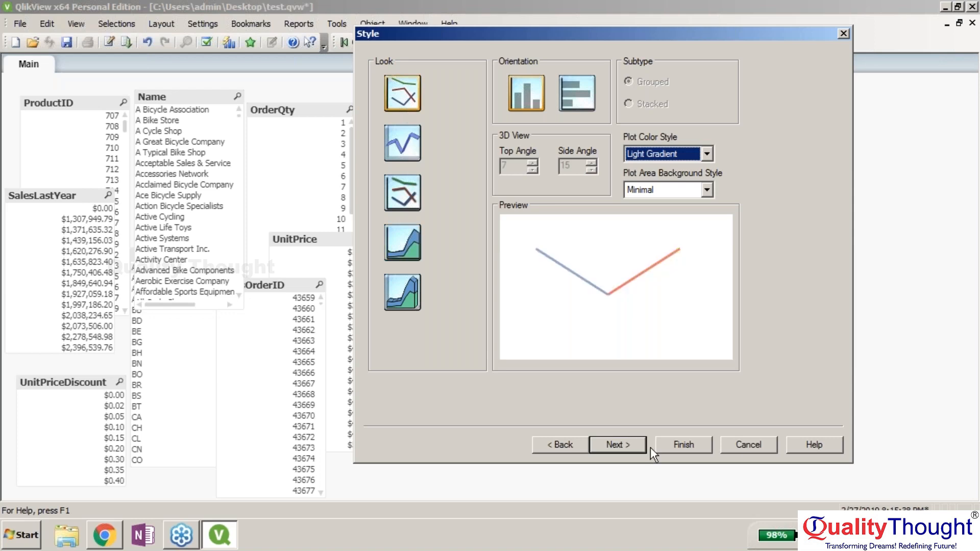
- Keep the line chart's orientation upright (vertical) after trying horizontal
left_click(631, 442)
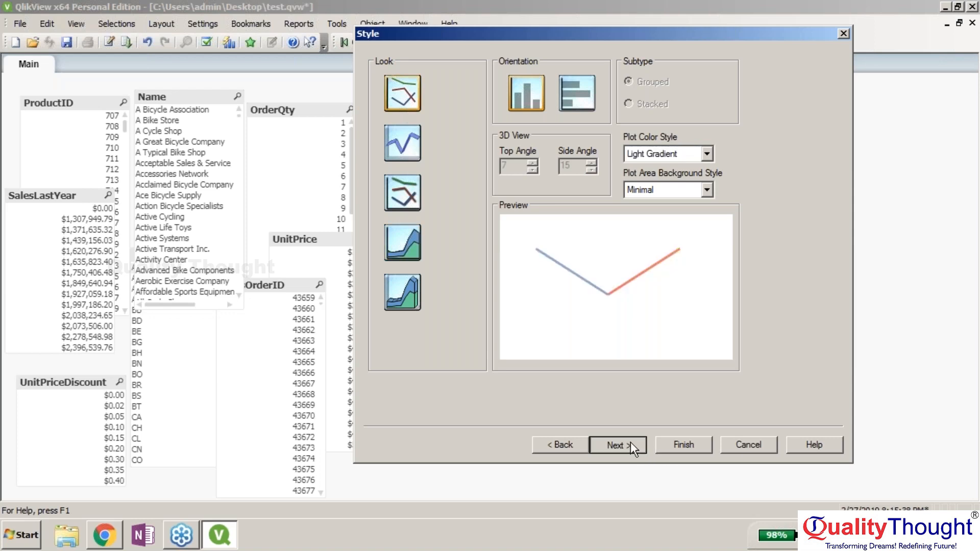
left_click(571, 444)
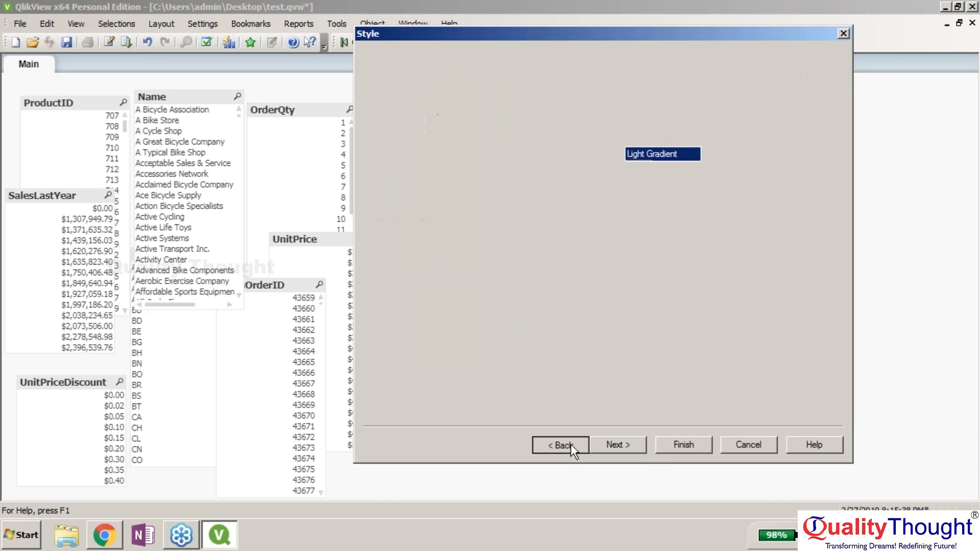
left_click(572, 84)
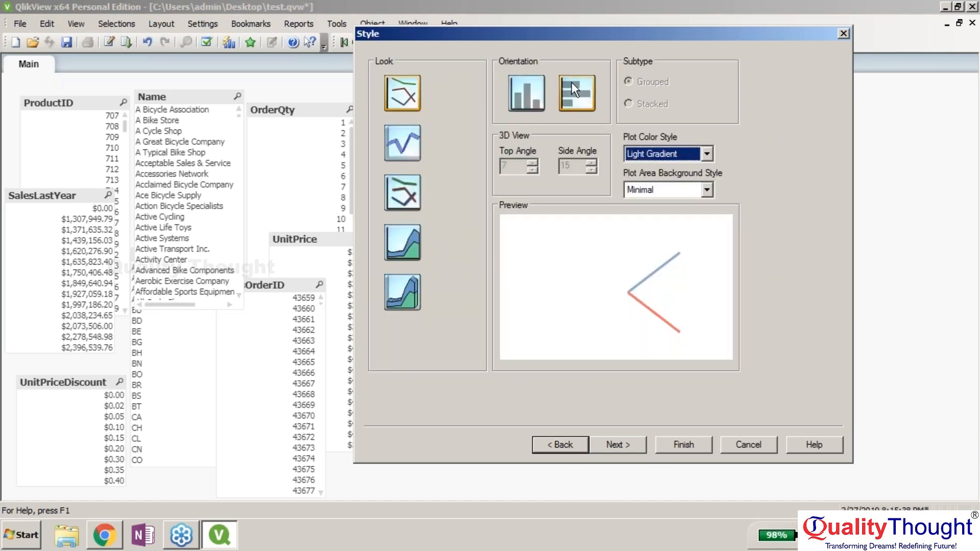
left_click(539, 92)
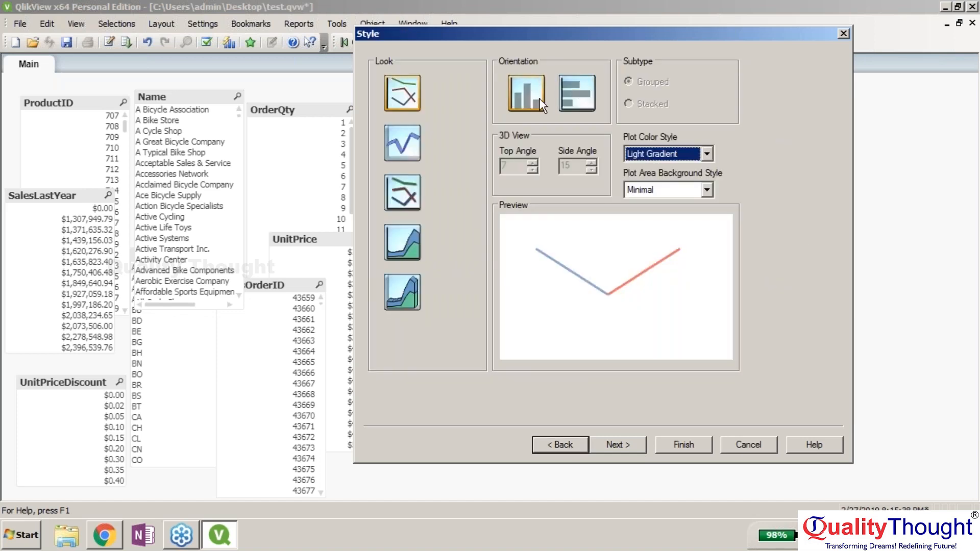
- Step through the remaining wizard pages and finish placing the 'line graph' chart on the sheet
left_click(606, 446)
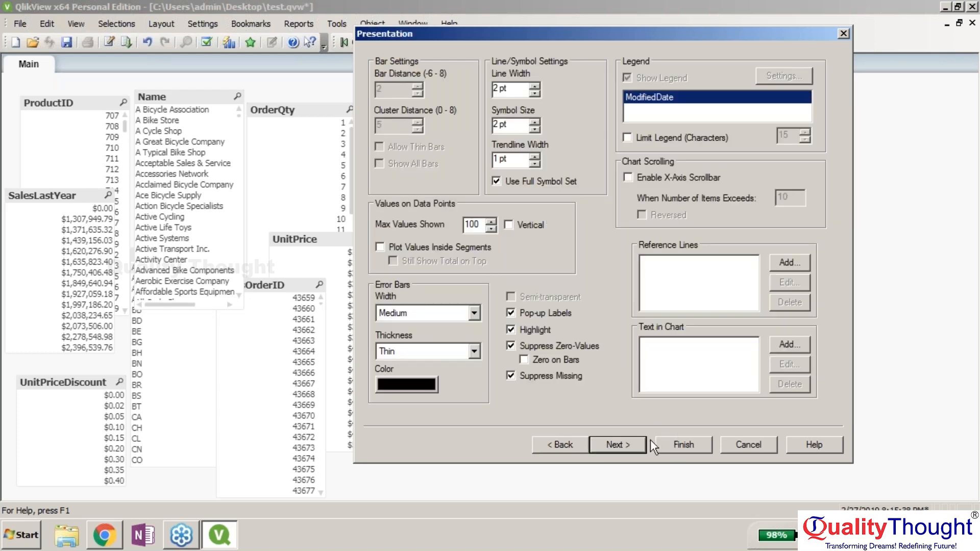
left_click(634, 443)
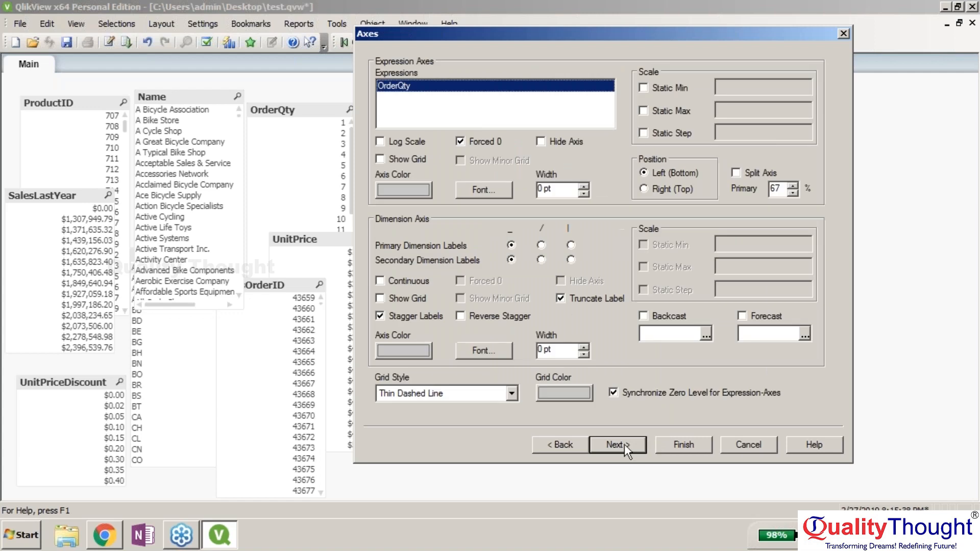
left_click(615, 444)
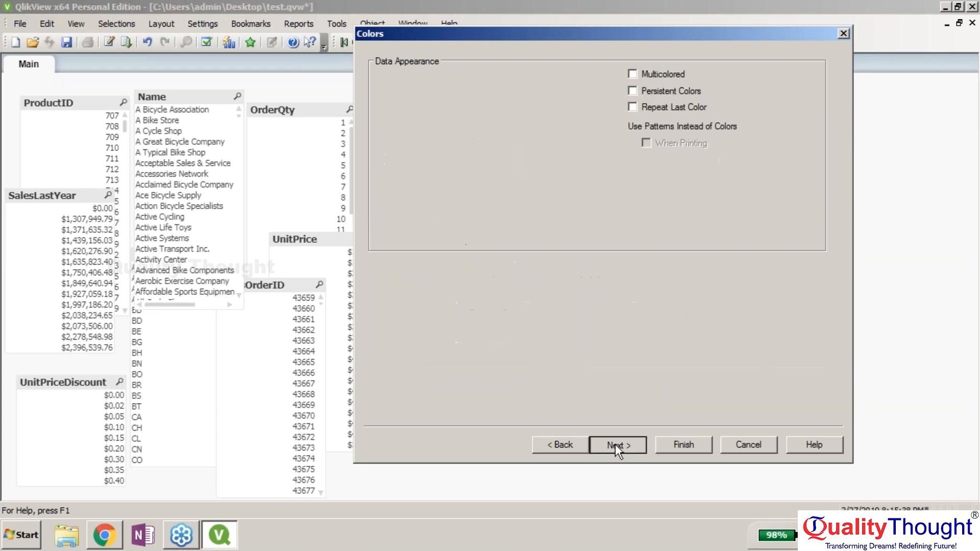
left_click(615, 444)
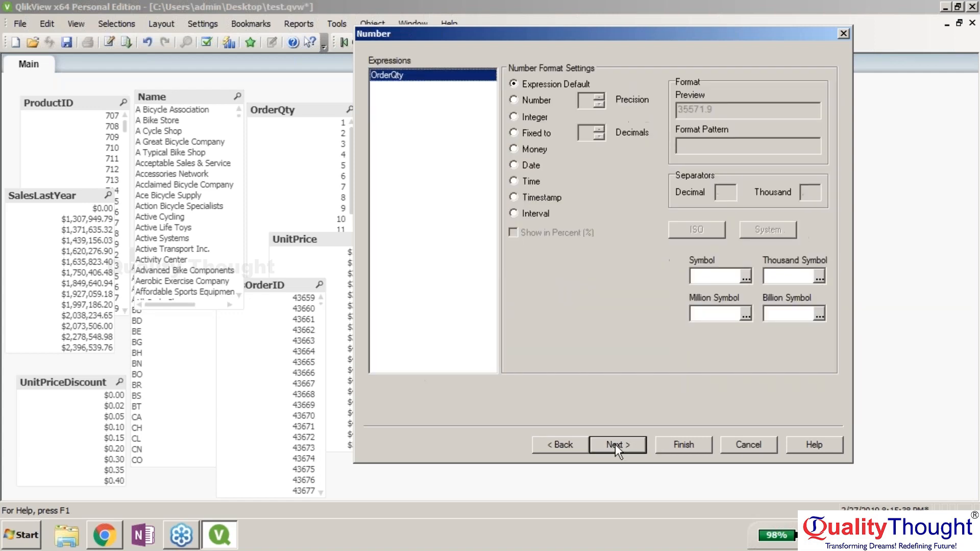
left_click(615, 445)
left_click(629, 446)
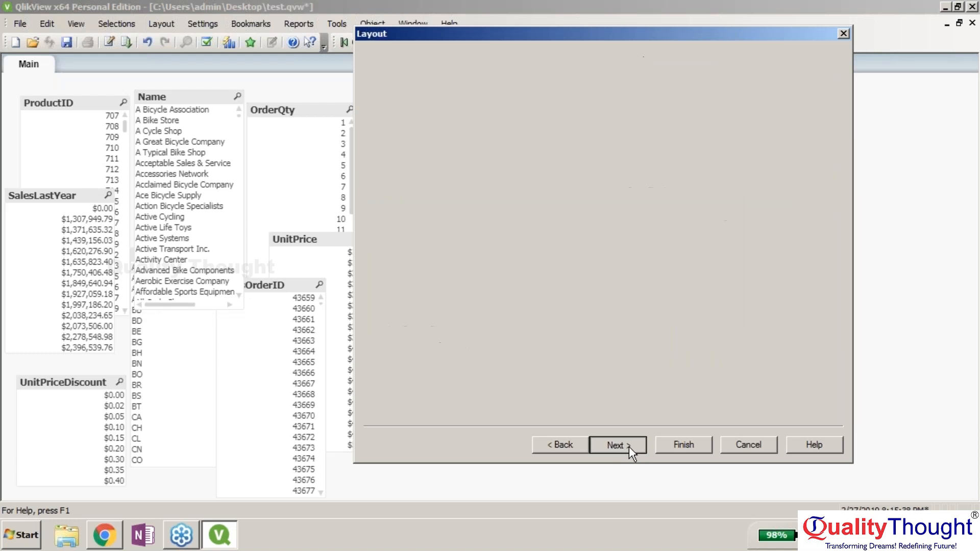
left_click(635, 446)
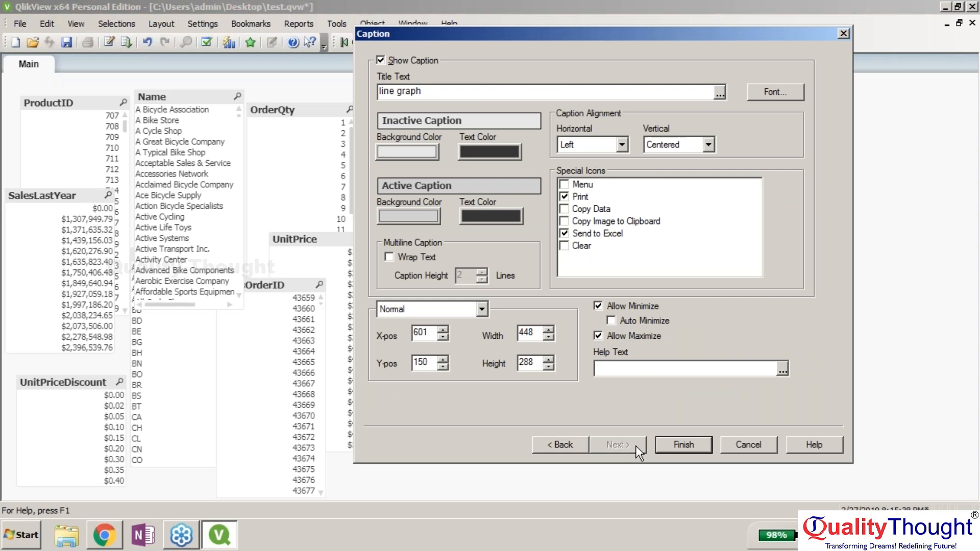
left_click(663, 444)
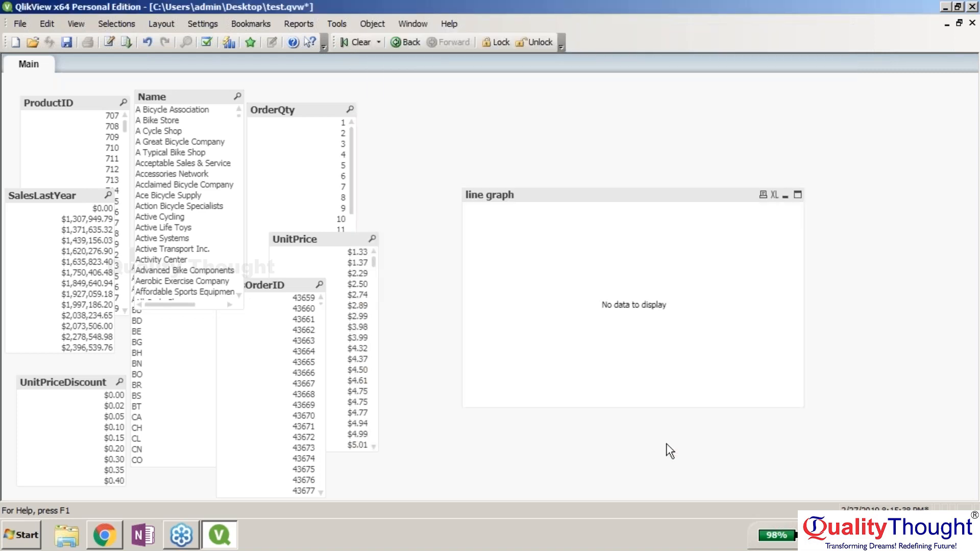
- Remove the 'line graph' chart from the Main sheet and begin closing the test document
right_click(633, 200)
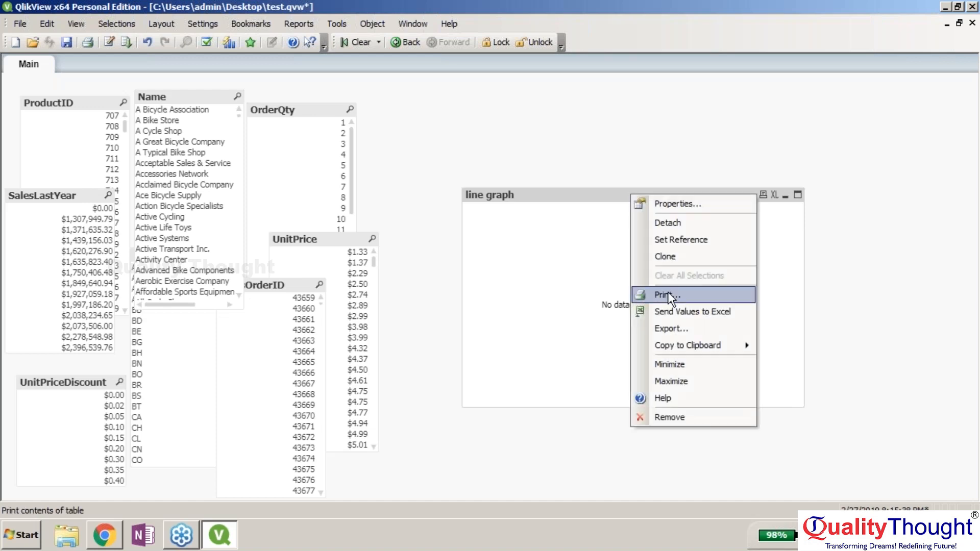
left_click(577, 272)
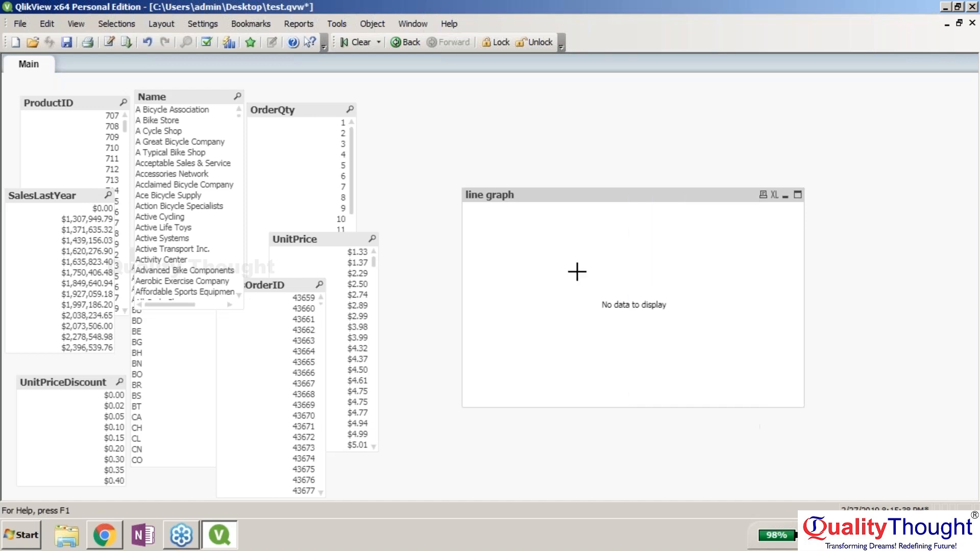
right_click(597, 197)
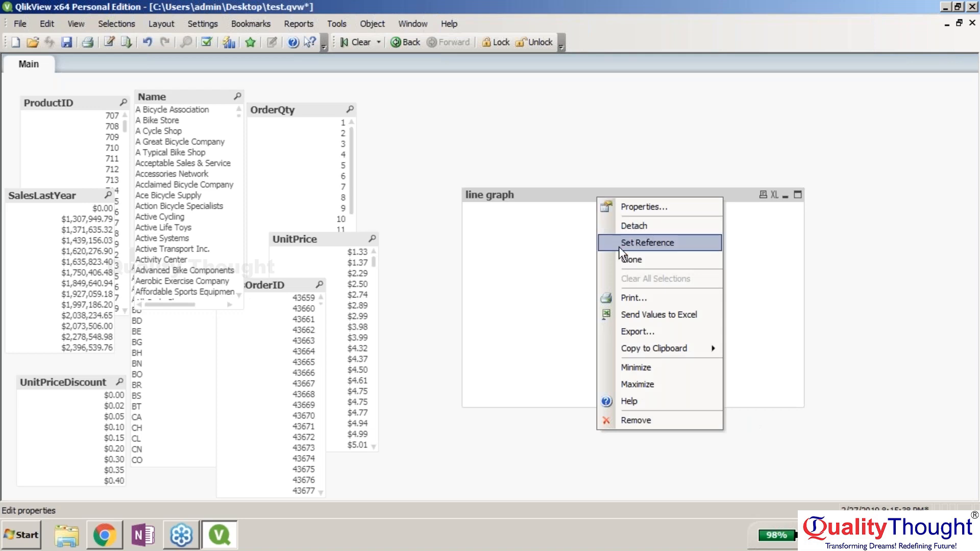
left_click(655, 418)
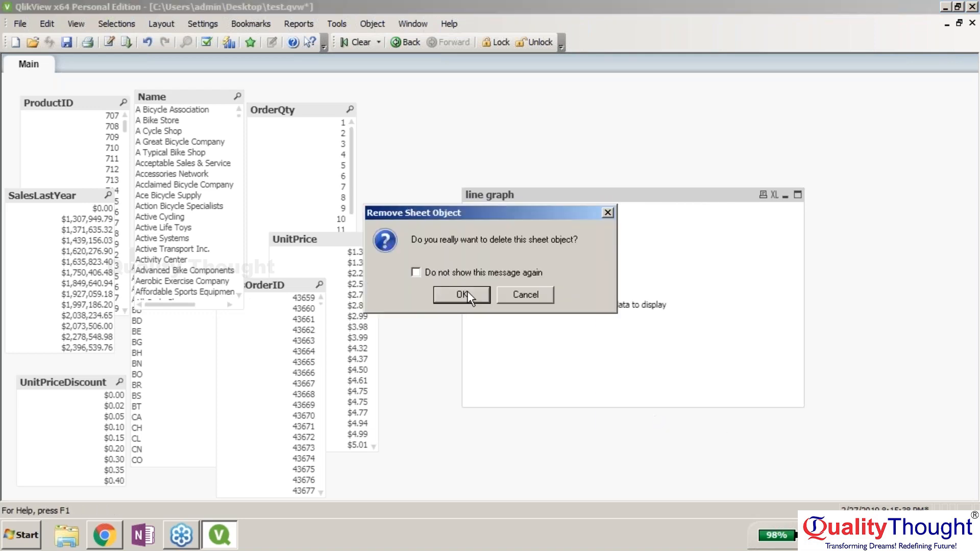
left_click(467, 293)
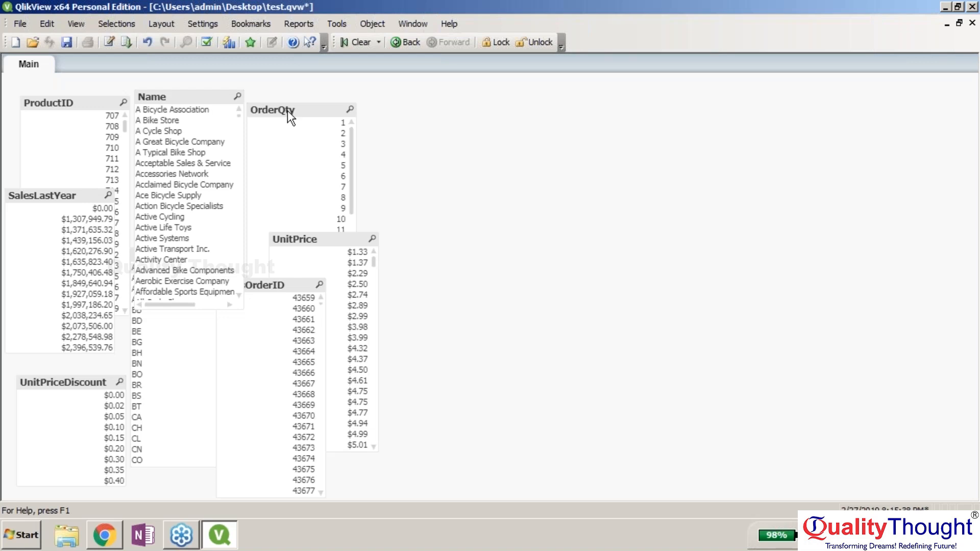
left_click(965, 78)
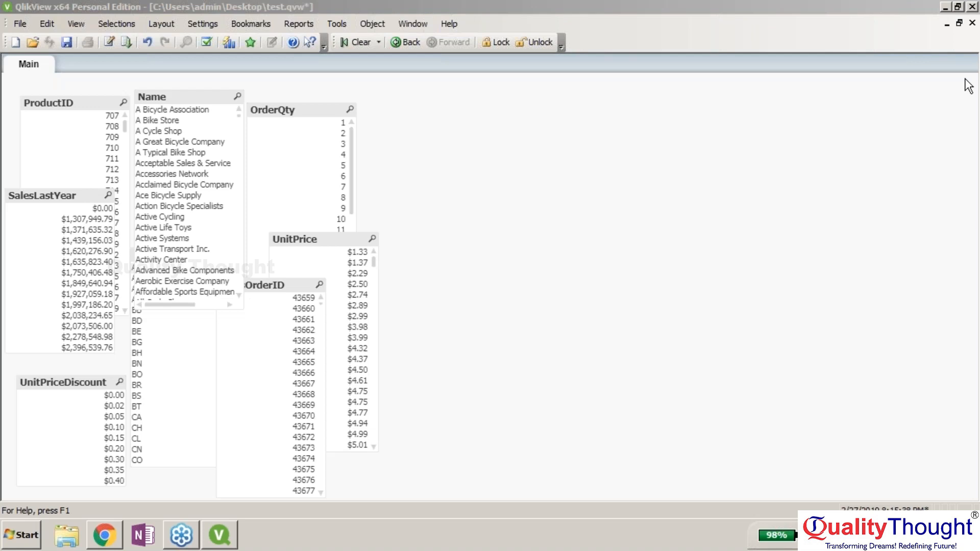
- Close the test document without saving and dismiss the Getting Started wizard
left_click(972, 7)
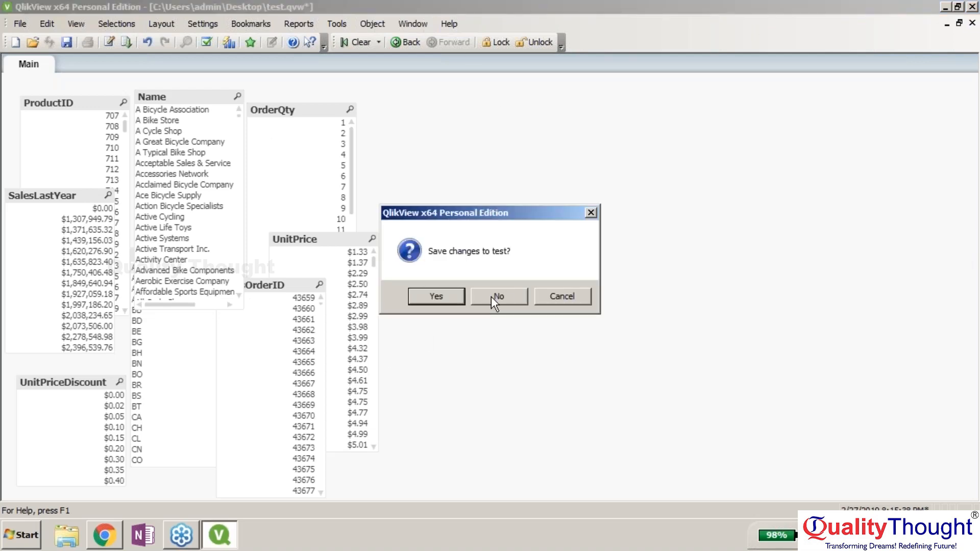
left_click(496, 297)
left_click(771, 35)
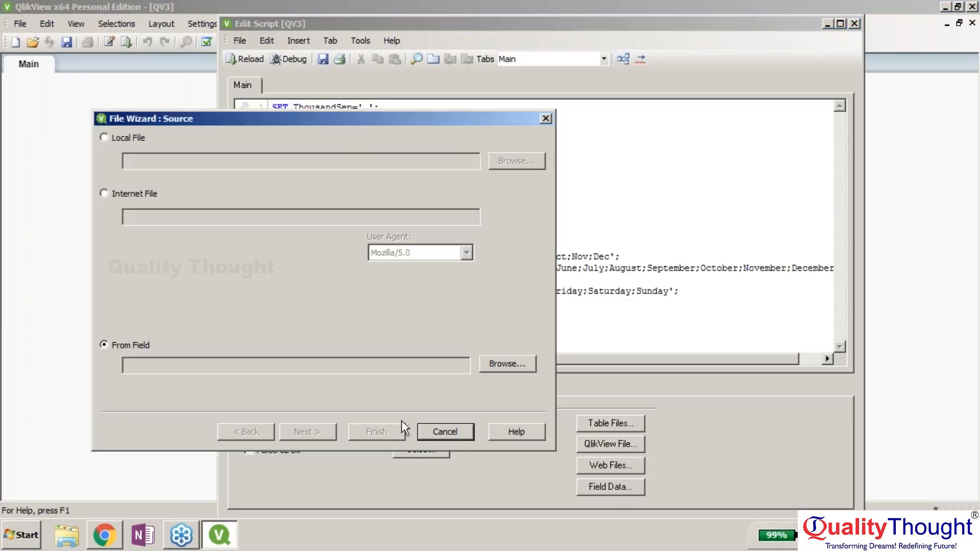
- Pick the Sample - Superstore file as a local data source, then close the file wizard
left_click(113, 138)
left_click(517, 161)
left_click_drag(528, 197, 528, 340)
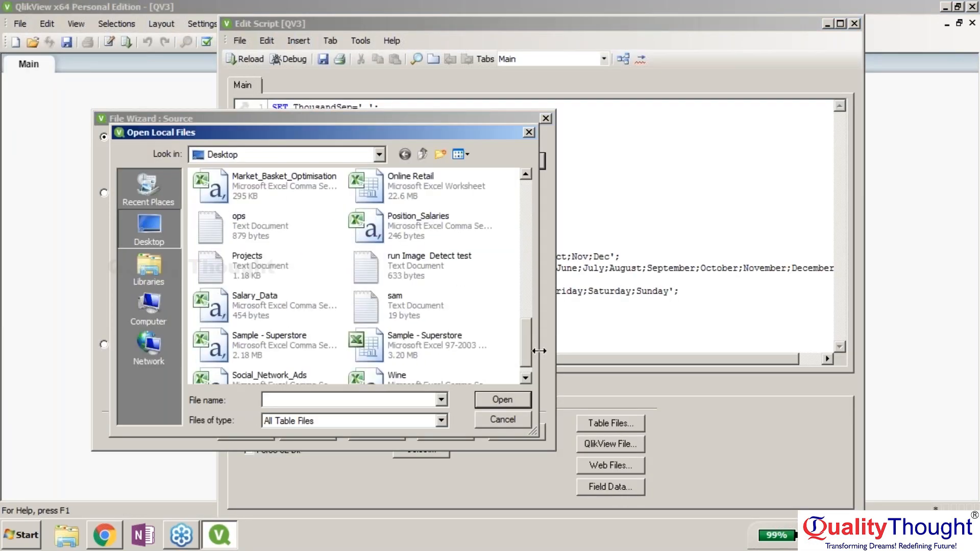
double_click(271, 334)
left_click(310, 431)
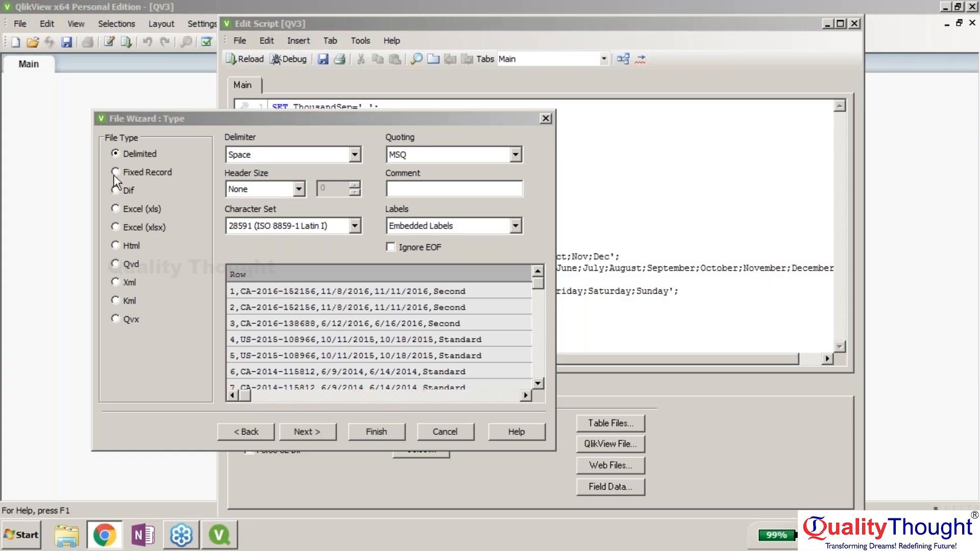
left_click(115, 208)
left_click(116, 172)
left_click(445, 431)
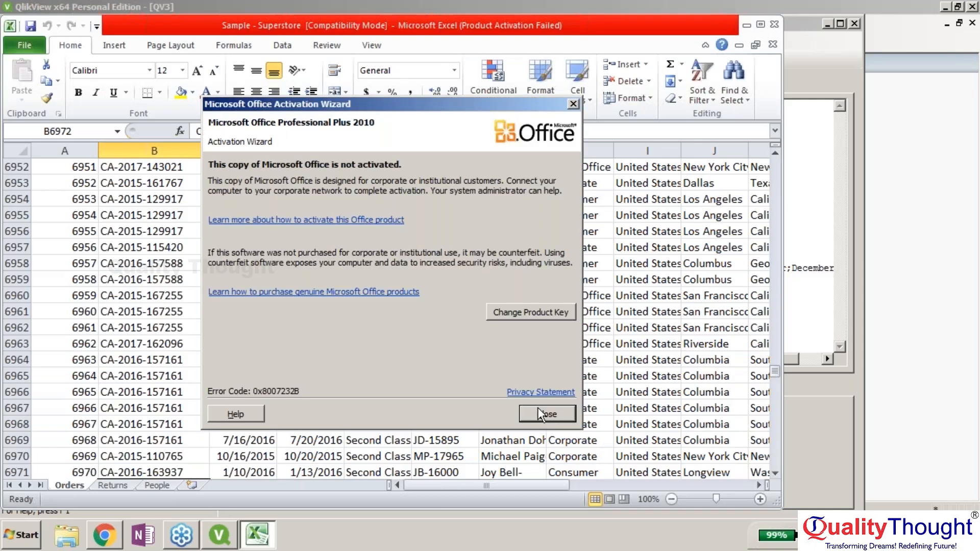
left_click(541, 414)
- Save the workbook in Excel Workbook format to the Desktop
left_click(24, 46)
left_click(46, 92)
left_click(162, 296)
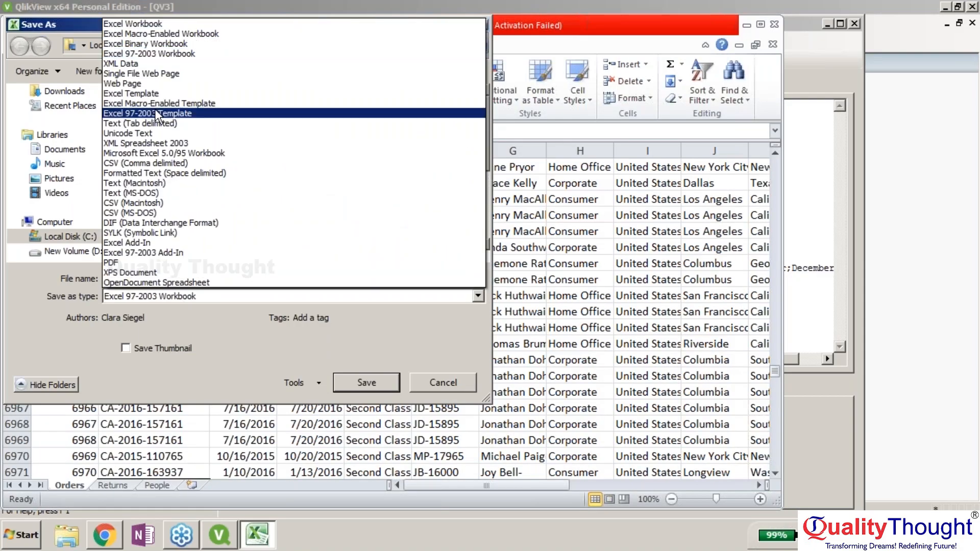
left_click(159, 20)
left_click_drag(120, 153, 120, 118)
left_click(59, 142)
left_click(366, 383)
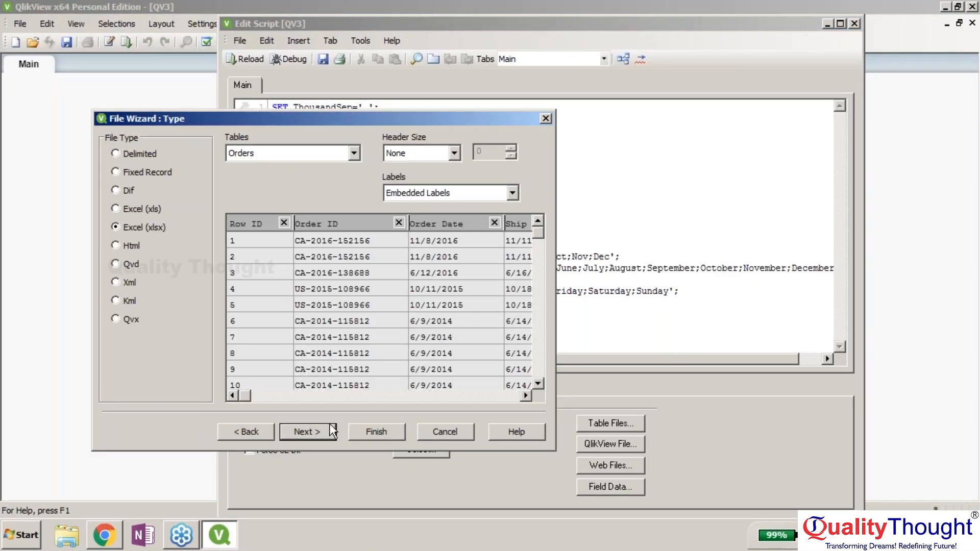
- Try the file wizard's table, header size, transformation and label options for the Orders table
left_click(353, 153)
left_click(418, 154)
left_click(307, 432)
left_click(332, 247)
left_click_drag(257, 389, 232, 398)
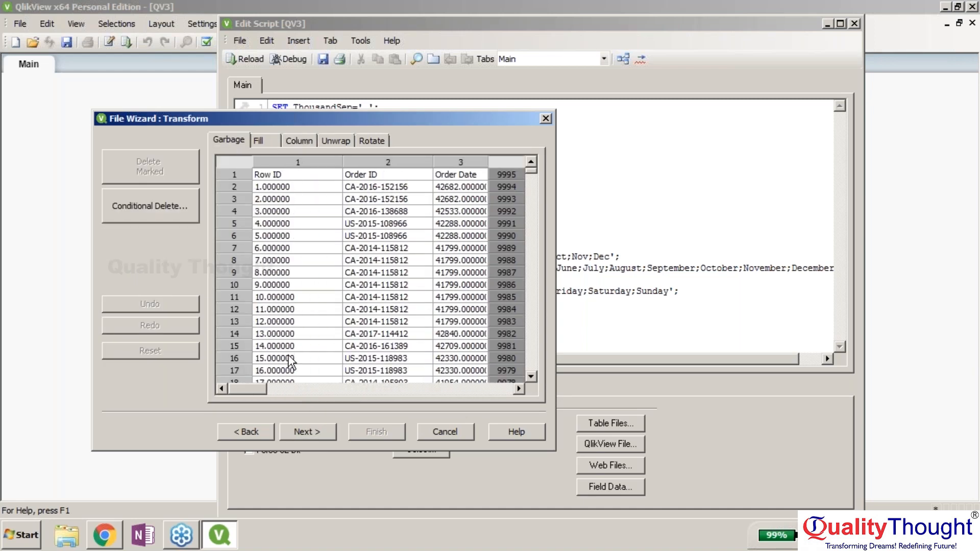
left_click(245, 432)
left_click(457, 197)
left_click(444, 222)
left_click(443, 193)
left_click(442, 209)
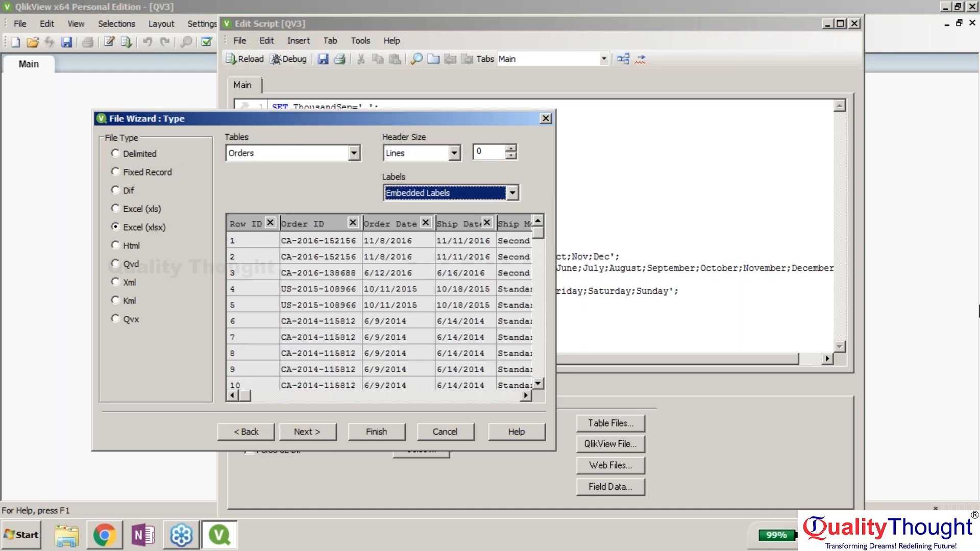
left_click(973, 258)
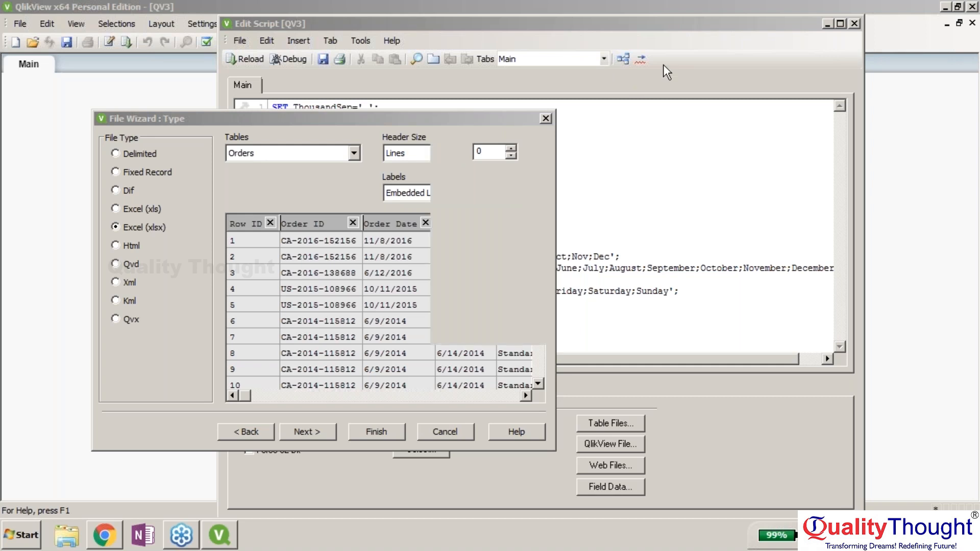
- Keep Embedded Labels and header size Lines, enable transformation, and finish inserting the LOAD statement
left_click(342, 197)
left_click(474, 194)
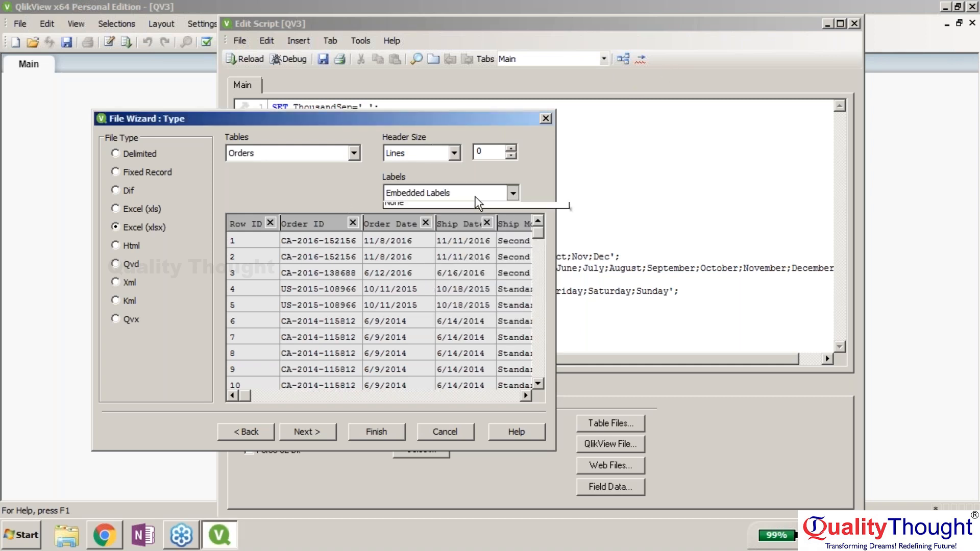
left_click(478, 217)
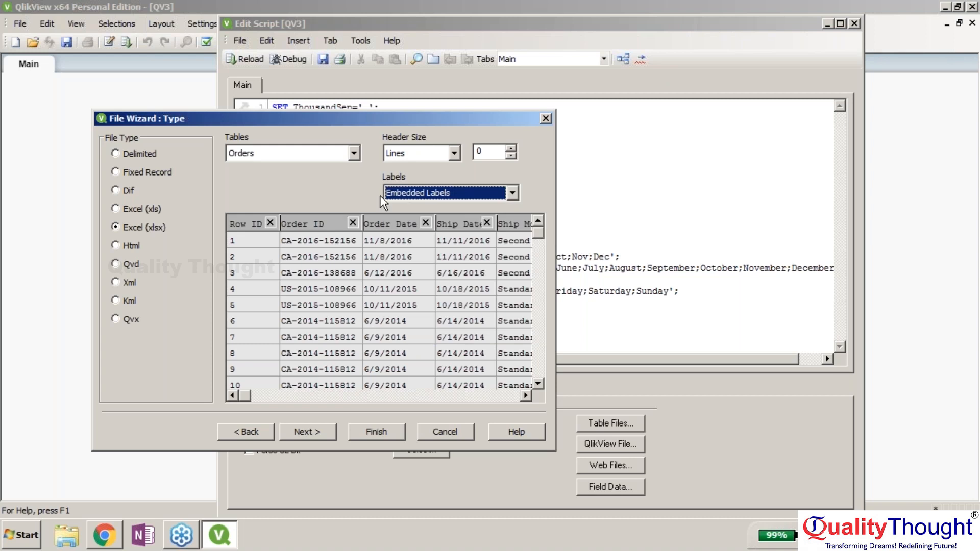
left_click(449, 153)
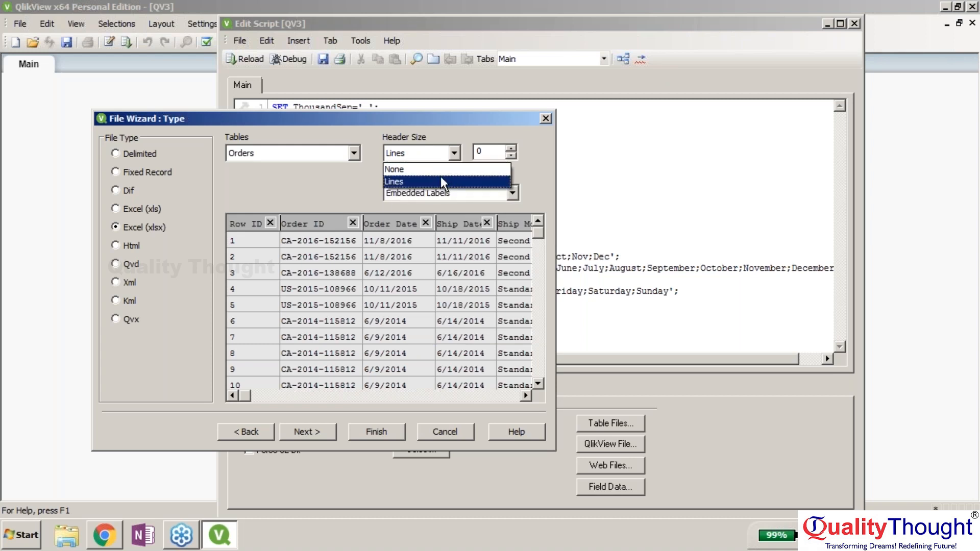
left_click(440, 180)
left_click(327, 434)
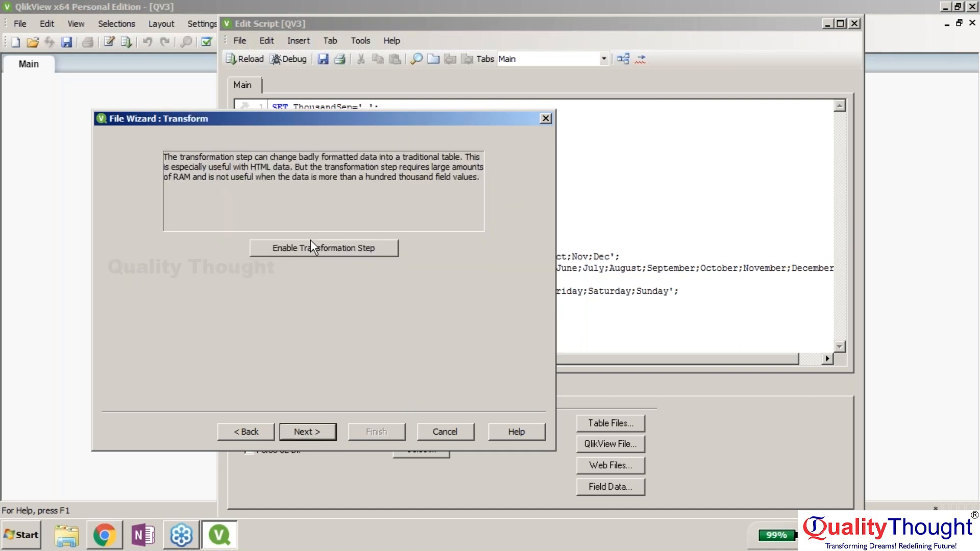
left_click(312, 245)
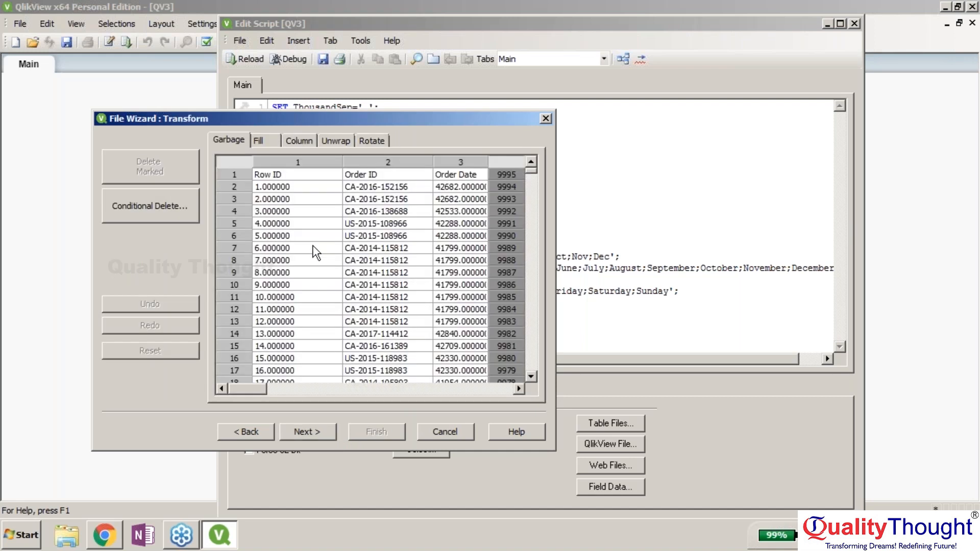
left_click(243, 425)
left_click(387, 430)
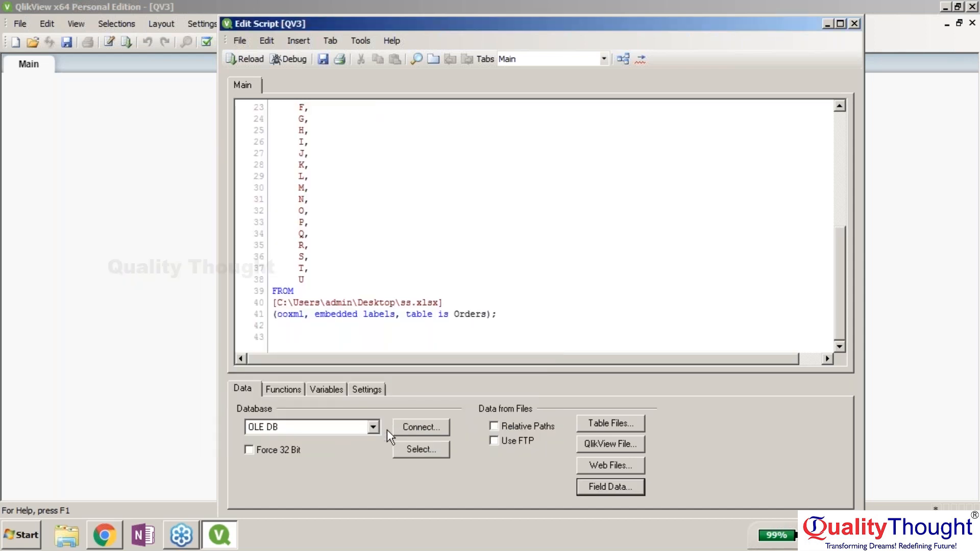
mouse_move(844, 316)
left_mouse_down()
mouse_move(823, 221)
mouse_move(837, 307)
left_mouse_up()
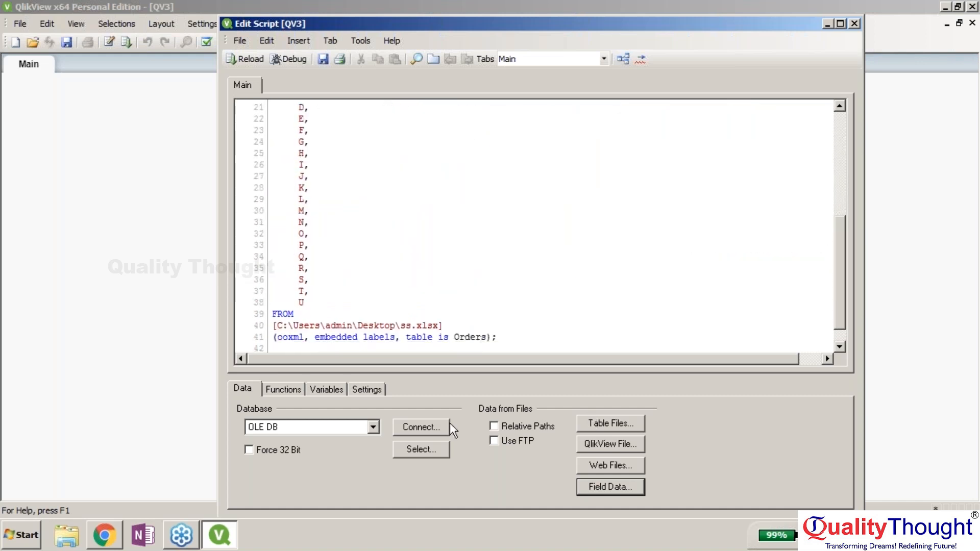
left_click(439, 449)
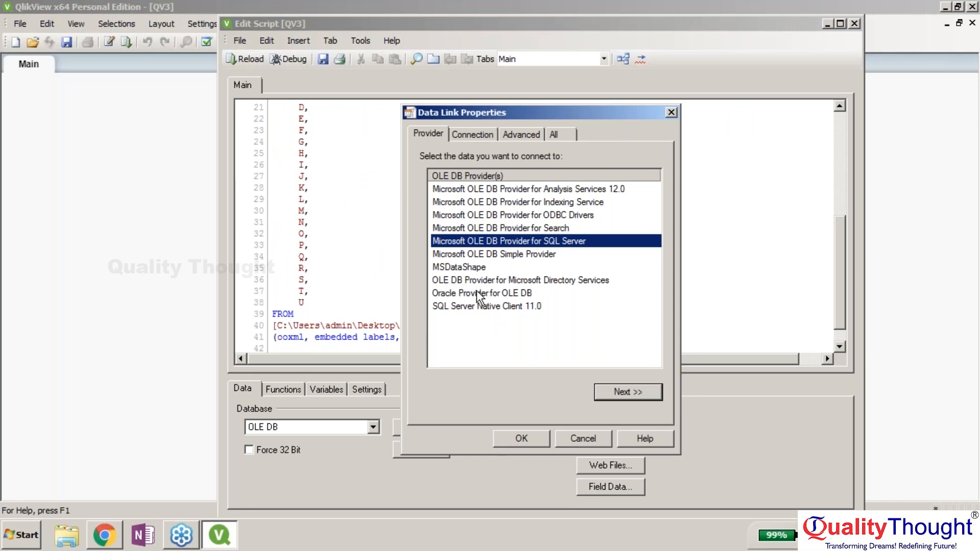
left_click(464, 254)
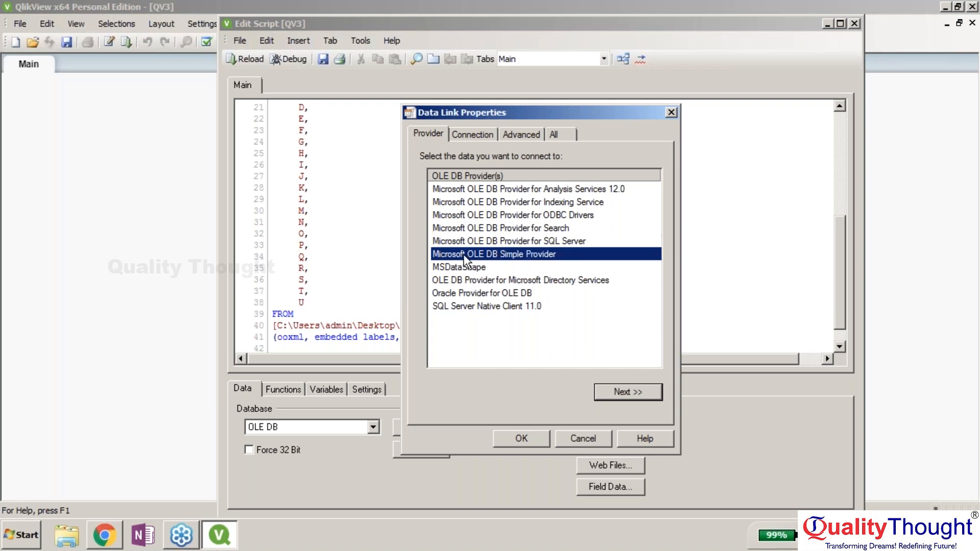
left_click(615, 396)
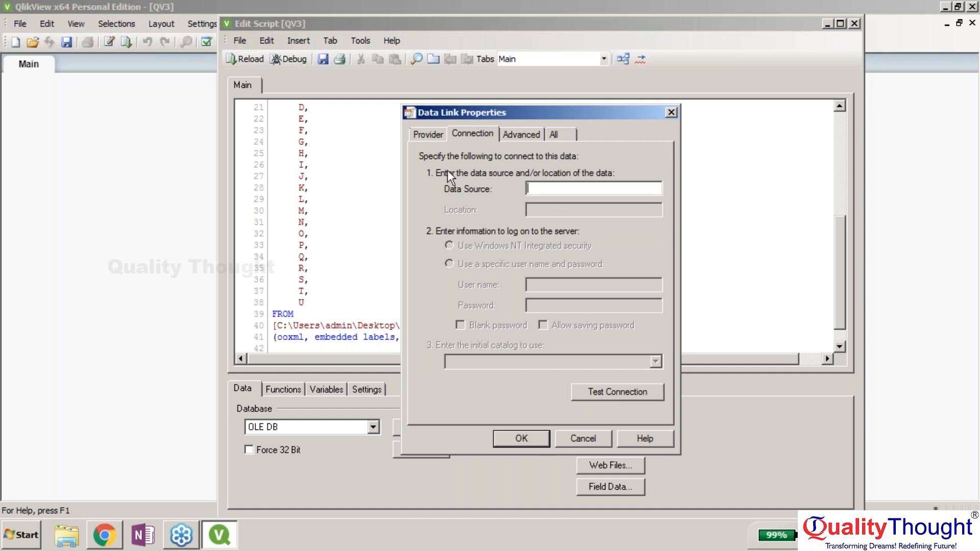
left_click(440, 136)
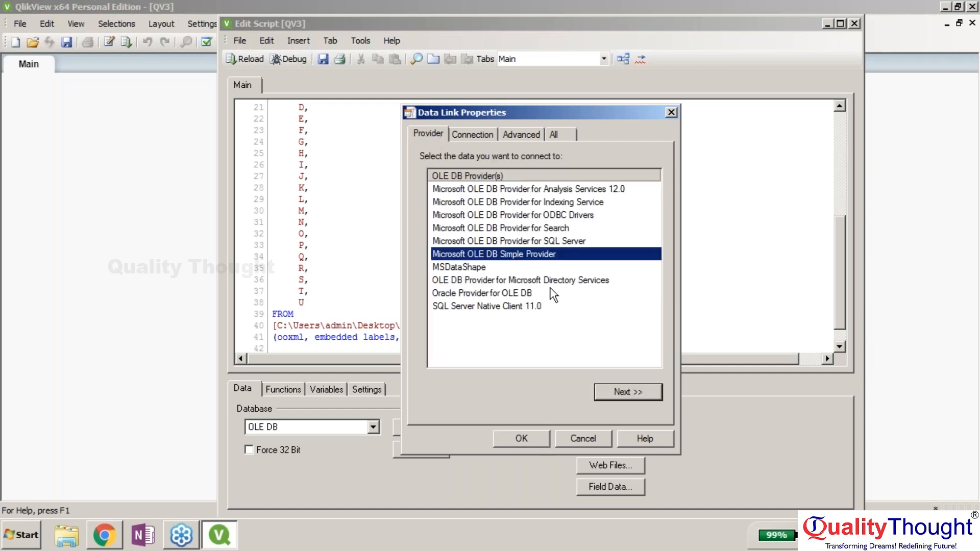
left_click(463, 135)
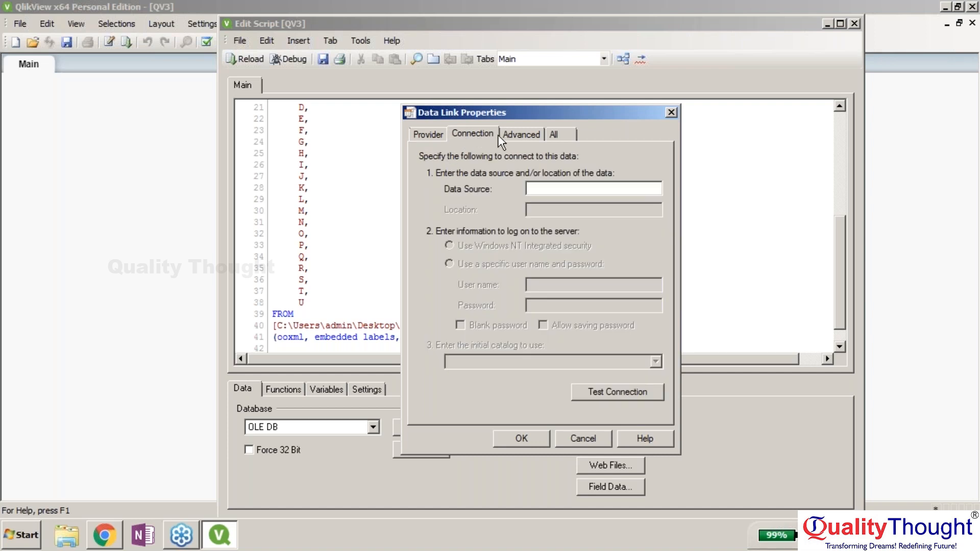
left_click(522, 128)
left_click(482, 129)
left_click(592, 439)
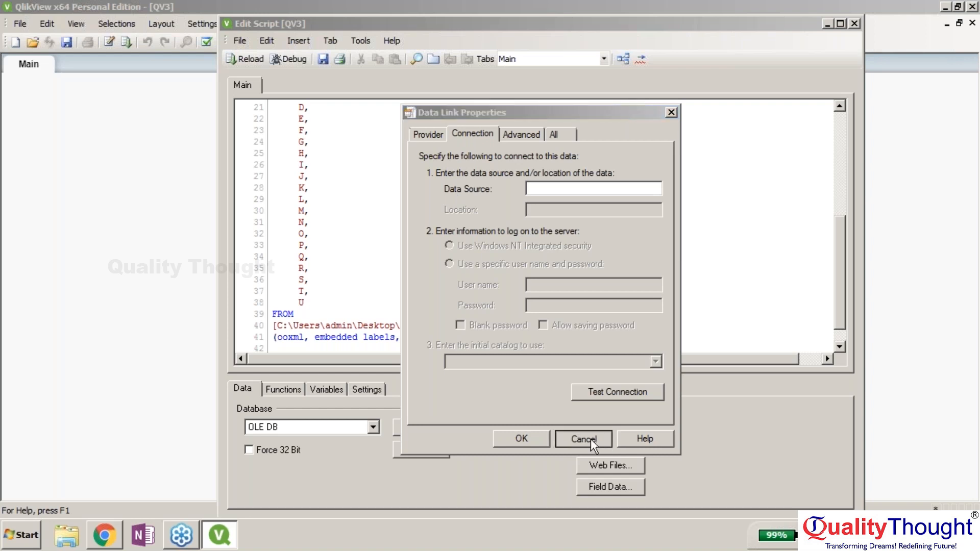
left_click(543, 306)
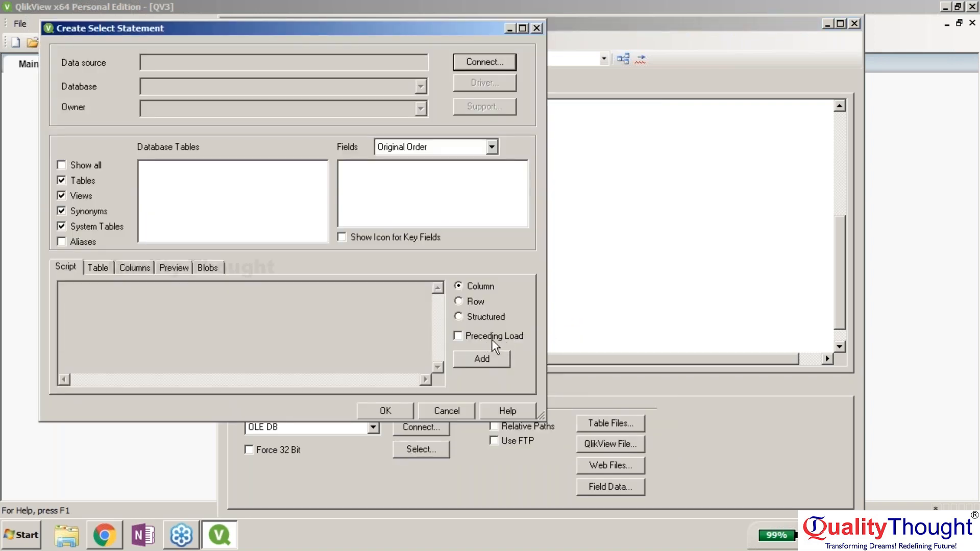
left_click(447, 410)
left_click(424, 430)
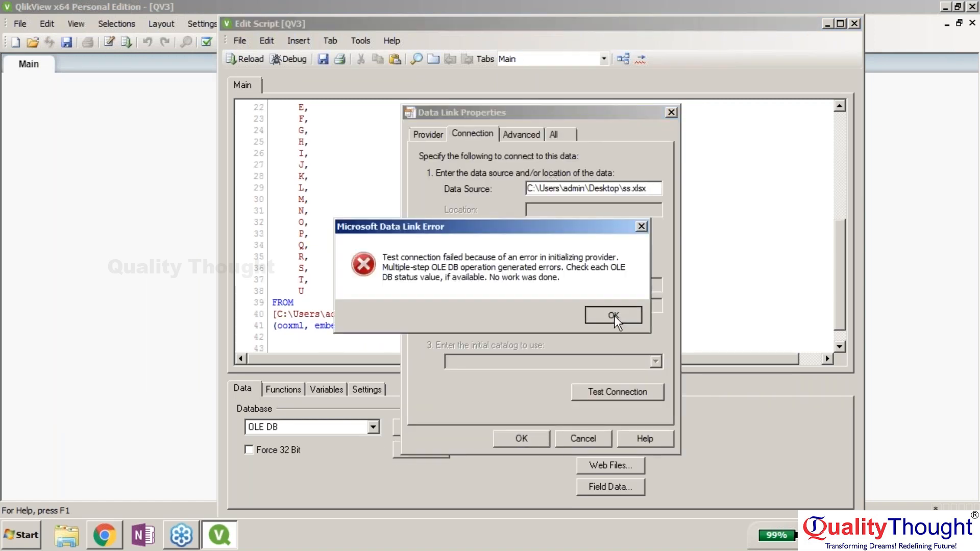
left_click(614, 315)
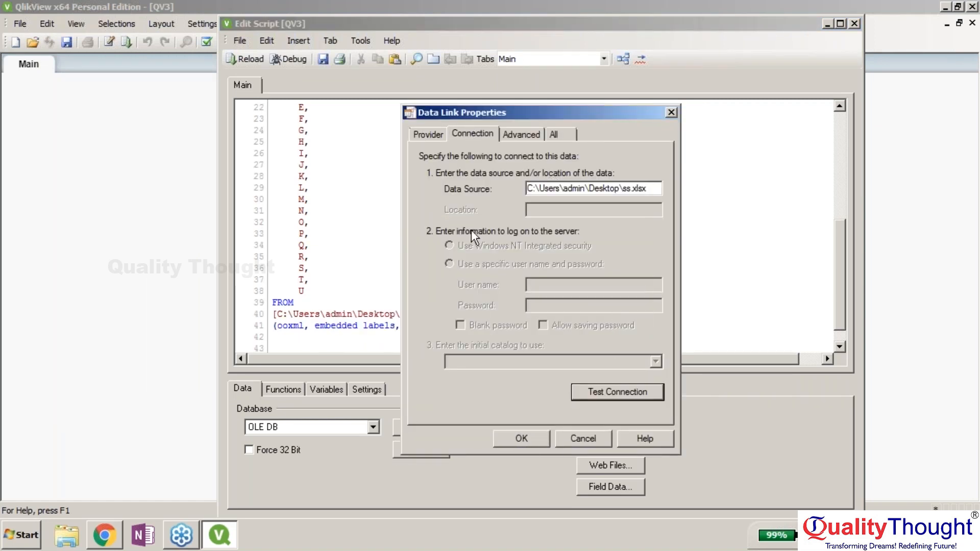
left_click(620, 187)
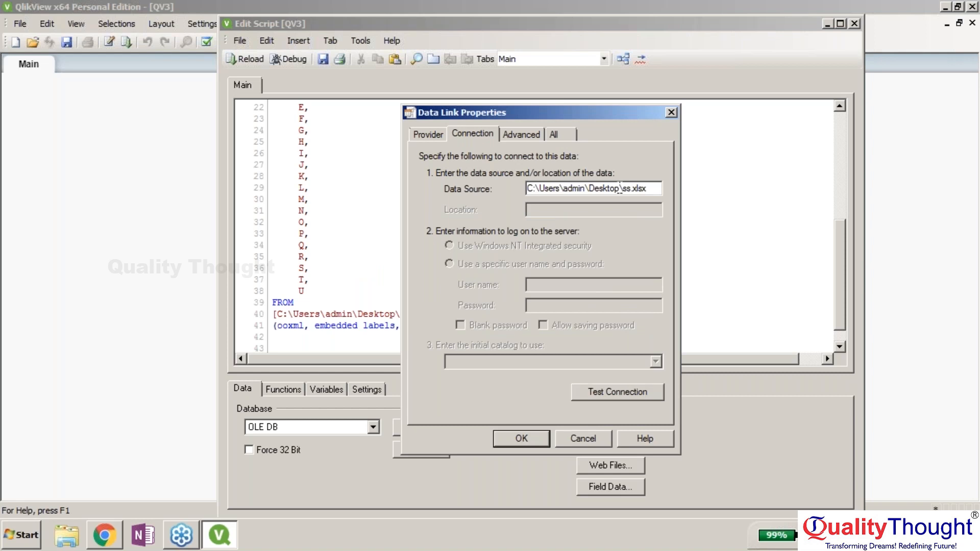
double_click(620, 187)
key("BackSpace")
left_click(527, 131)
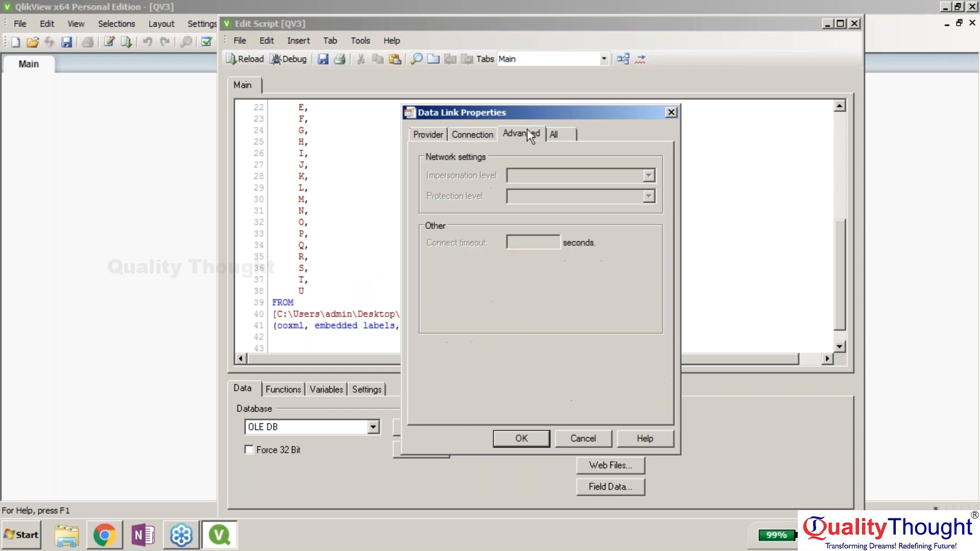
left_click(554, 135)
double_click(449, 206)
left_click(631, 238)
left_click(526, 439)
left_click(541, 305)
left_click(421, 450)
left_click(605, 425)
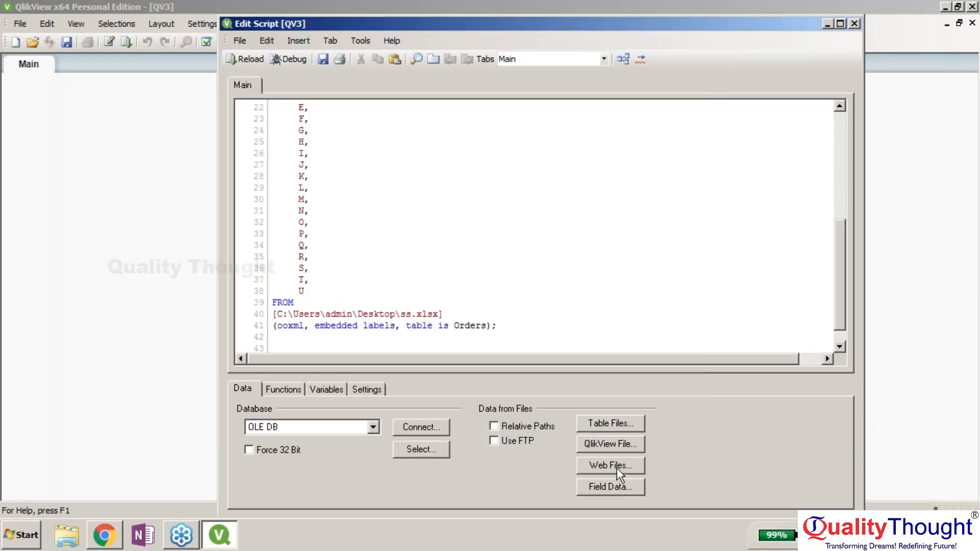
- Close the script editor and save the document as test.qvw, replacing the existing file
left_click(286, 60)
type("te")
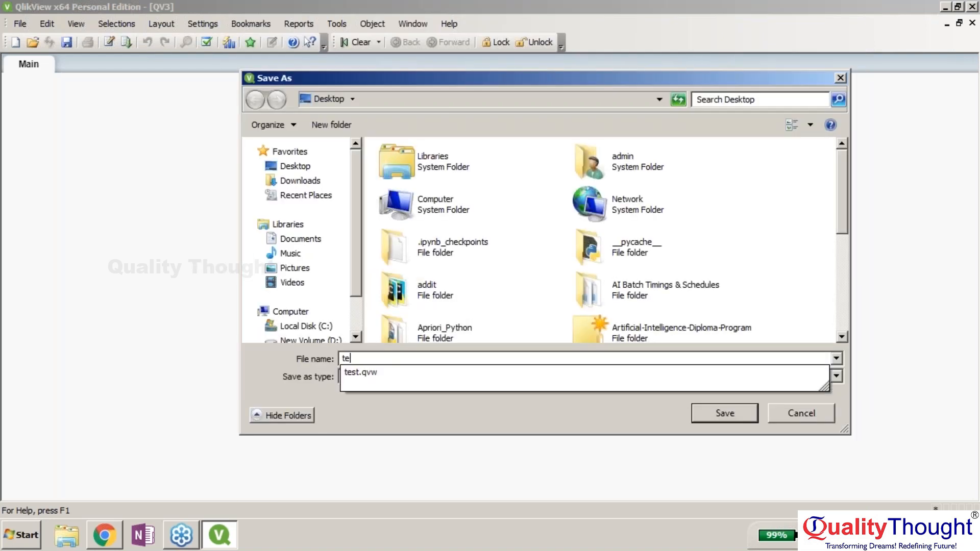
type("st")
key("Down")
key("Return")
key("Left")
key("Return")
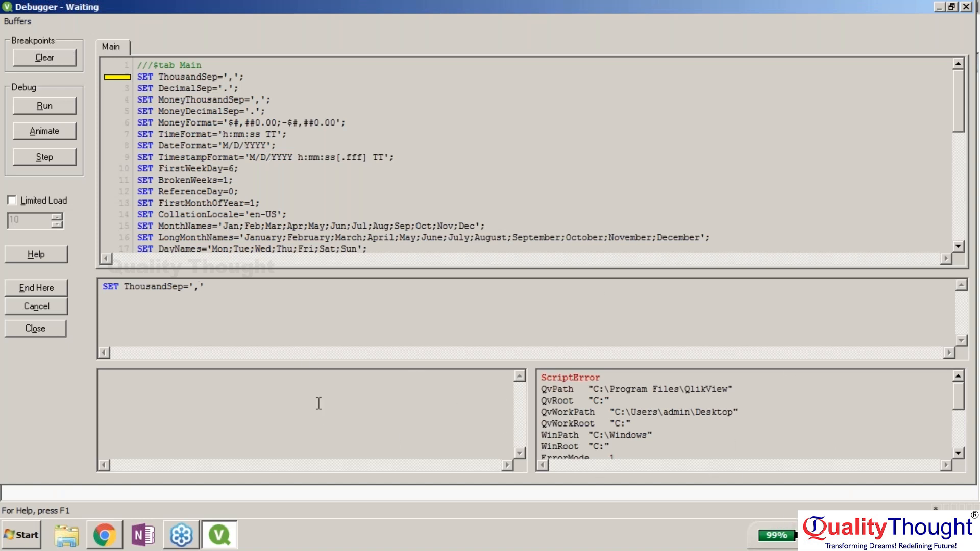
- Run the load script, dismiss the Field 'A' not found error, and close the debugger
left_click(34, 110)
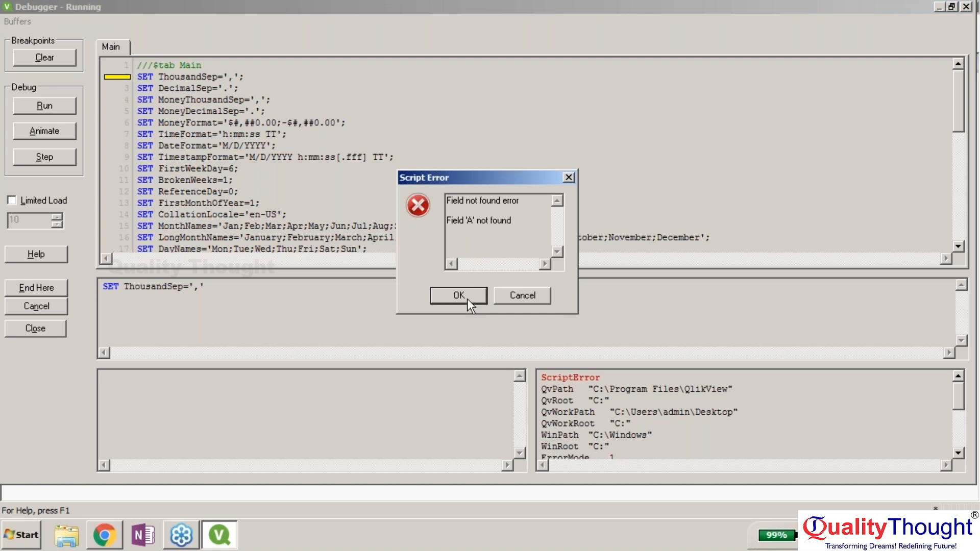
left_click(459, 295)
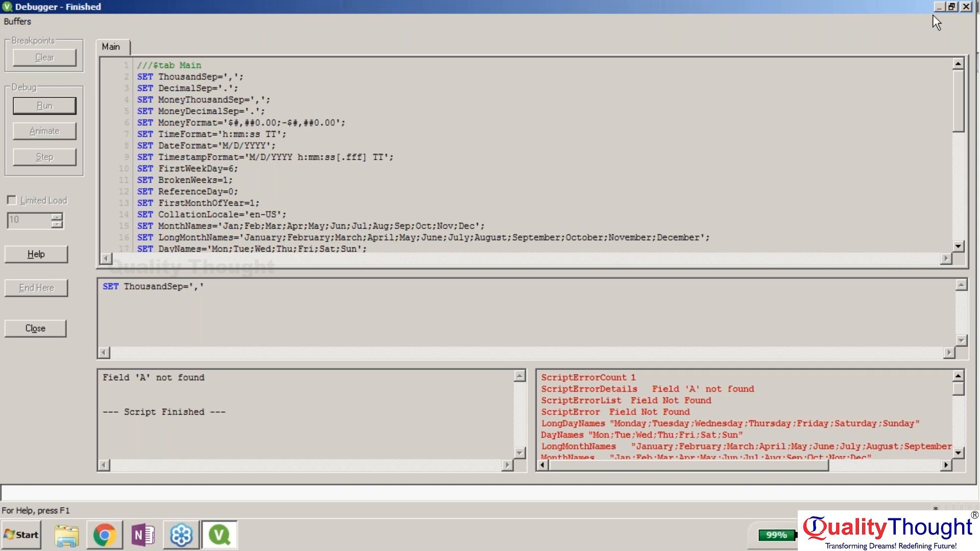
left_click(970, 9)
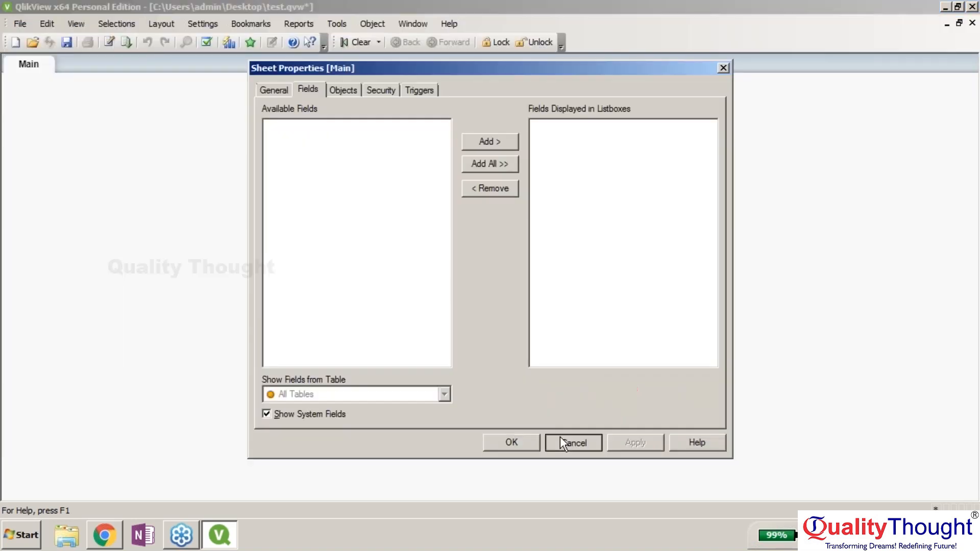
left_click(560, 436)
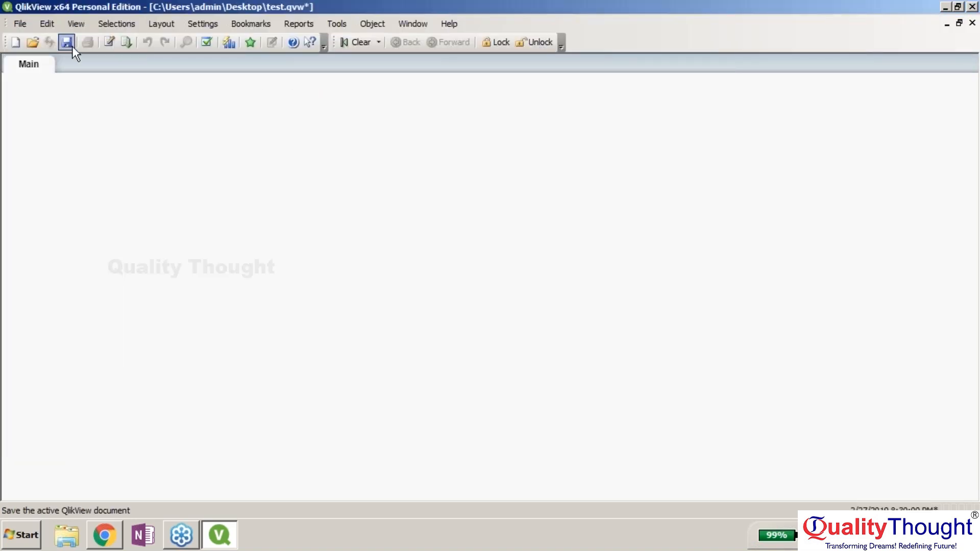
- Start a new document using ss.xlsx as the data source, accepting its column headers
left_click(16, 43)
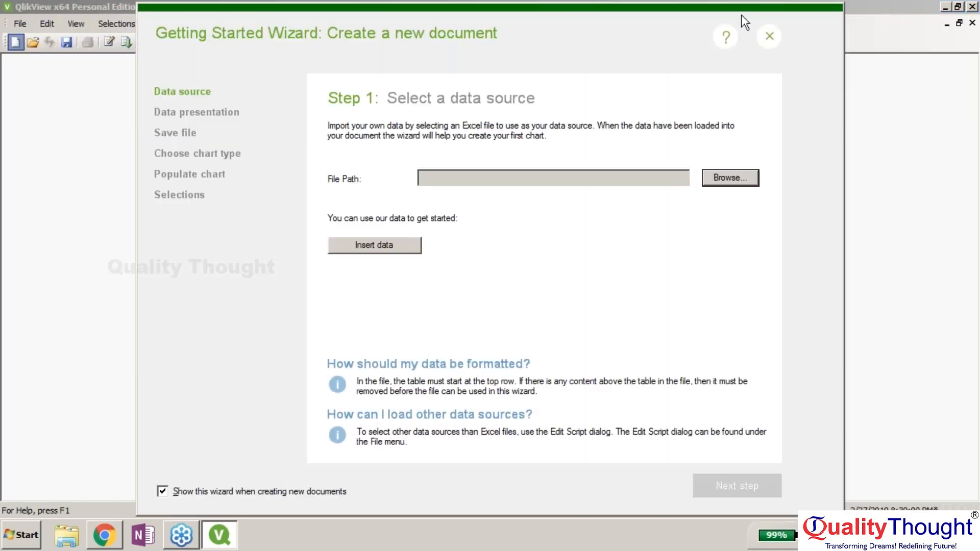
left_click(729, 176)
left_click(396, 204)
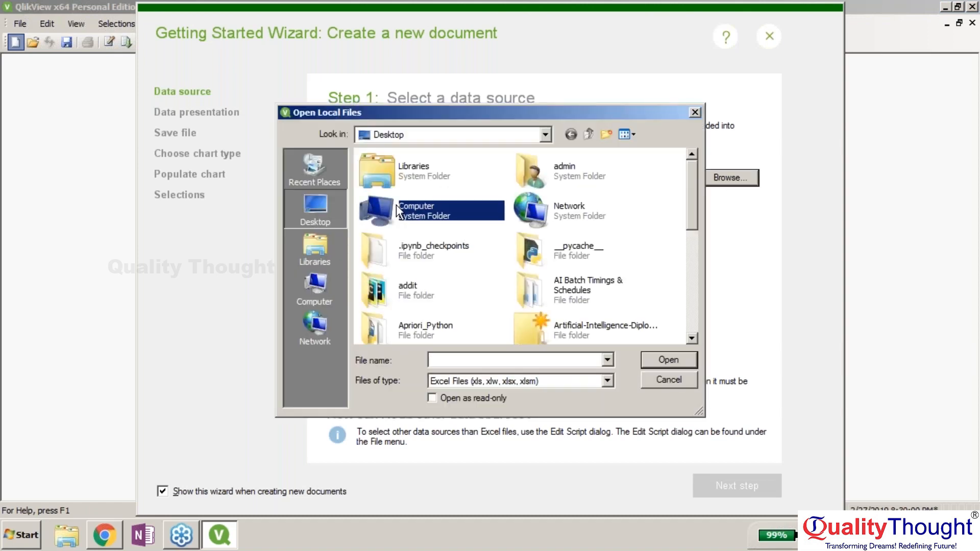
type("sa")
double_click(393, 331)
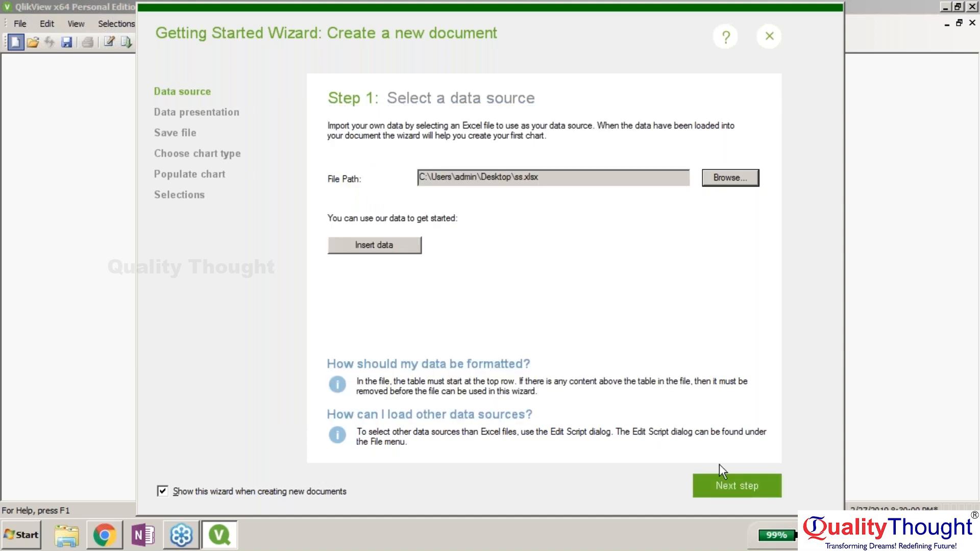
left_click(738, 486)
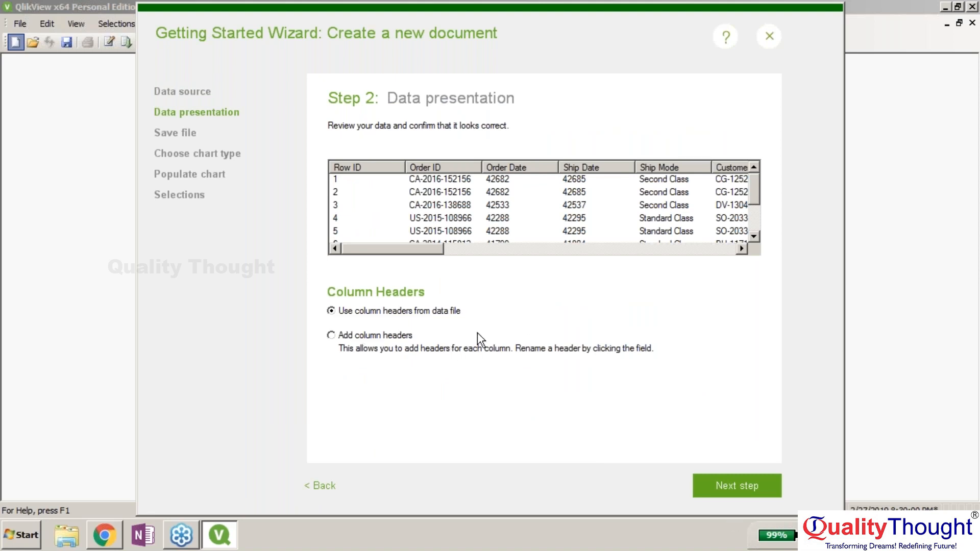
left_click(748, 491)
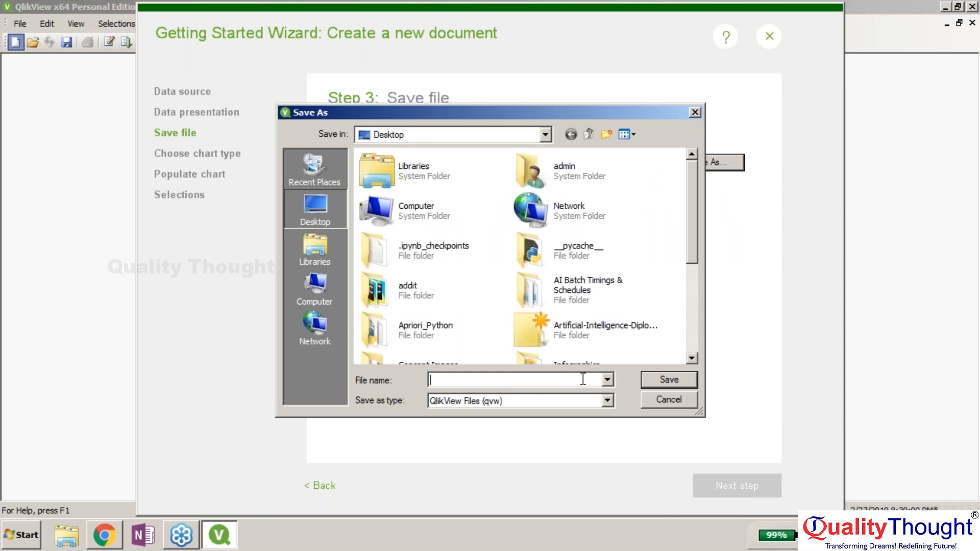
- Save the document as test.qvw on the Desktop, replacing the existing file
type("test")
key("Down")
key("Return")
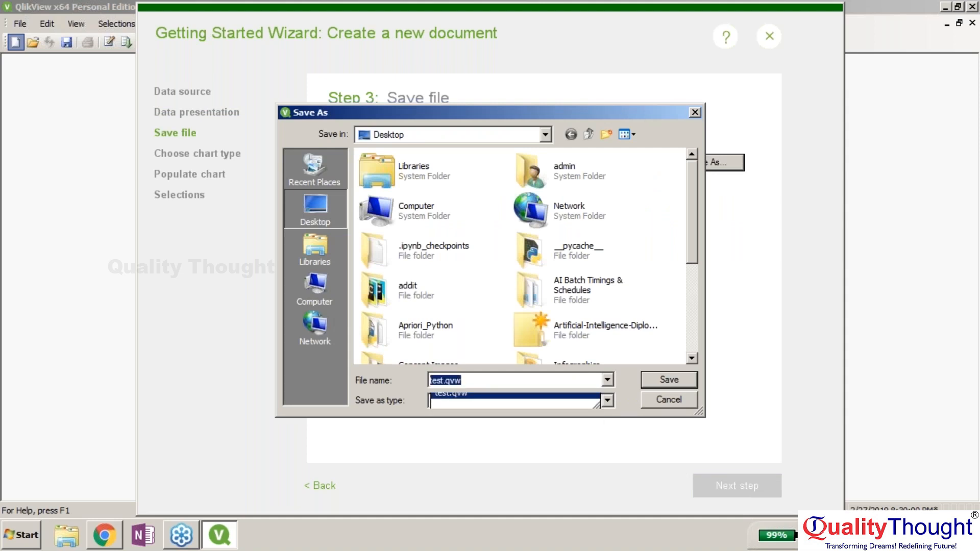
key("Left")
key("Return")
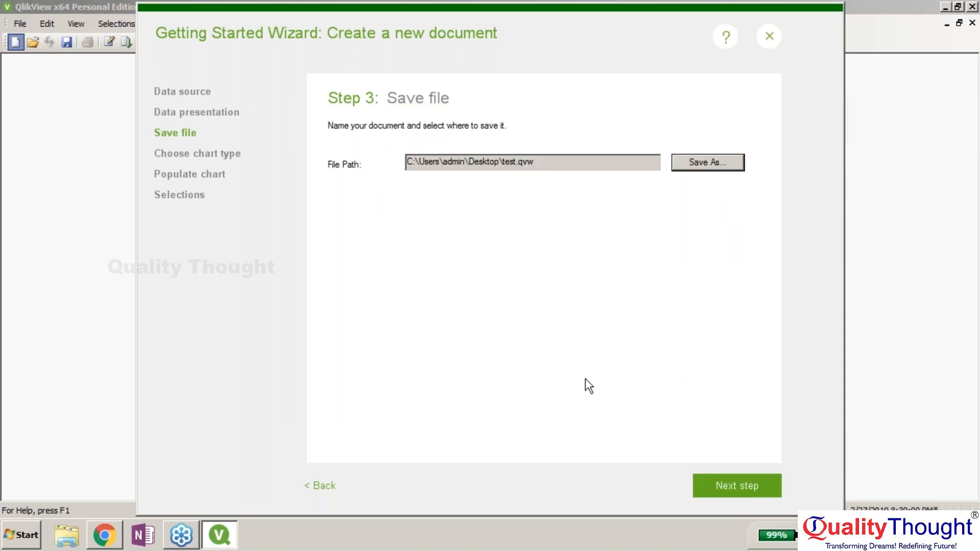
left_click(736, 490)
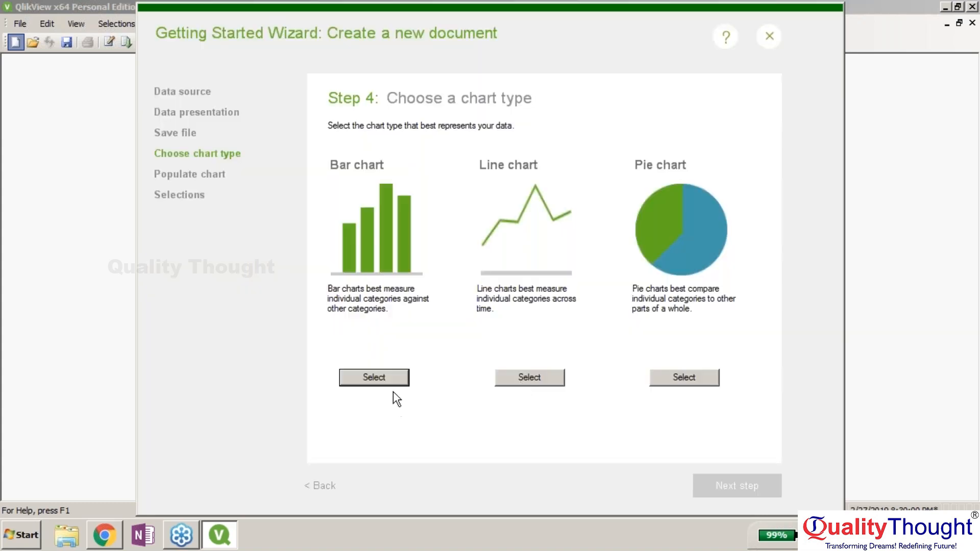
- Choose a bar chart and settle on Category as its dimension
left_click(388, 381)
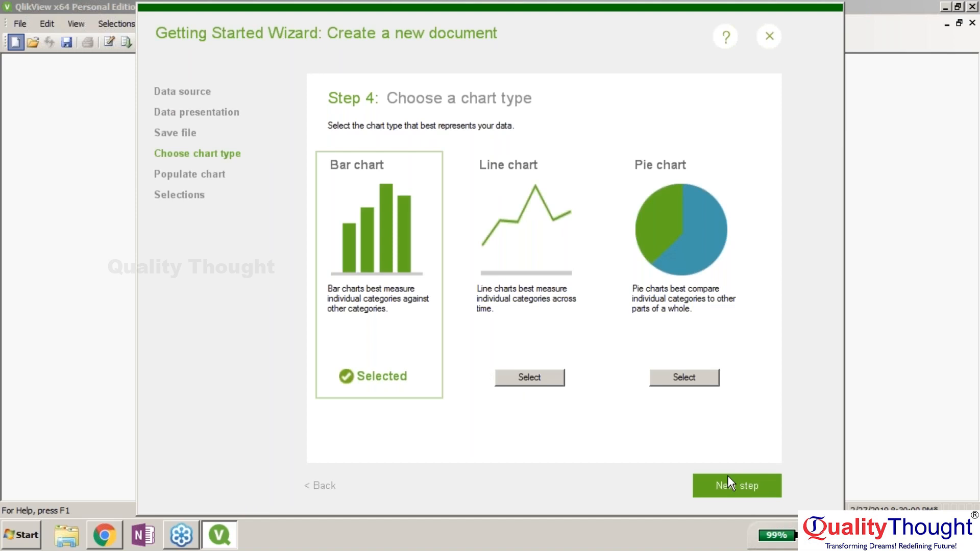
left_click(730, 481)
left_click(552, 191)
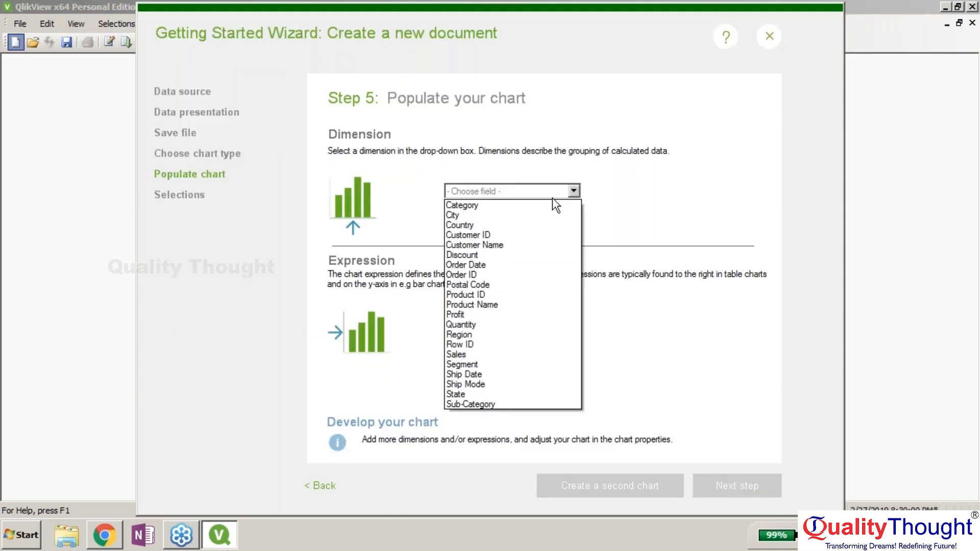
left_click(536, 322)
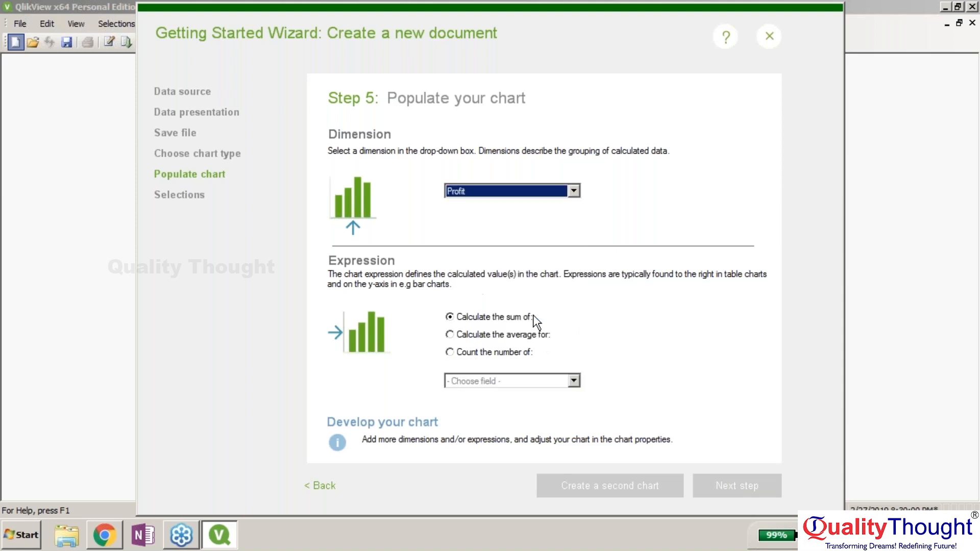
left_click(483, 189)
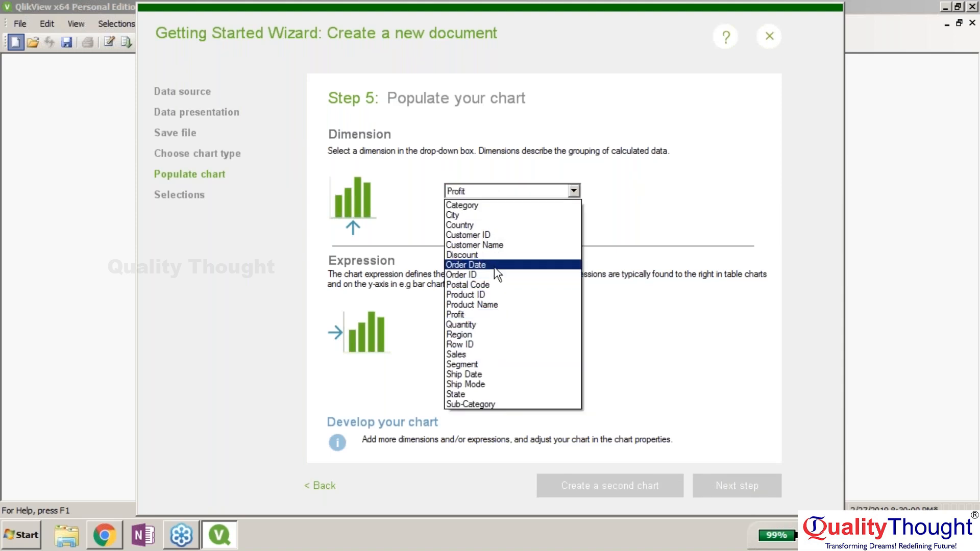
left_click(495, 265)
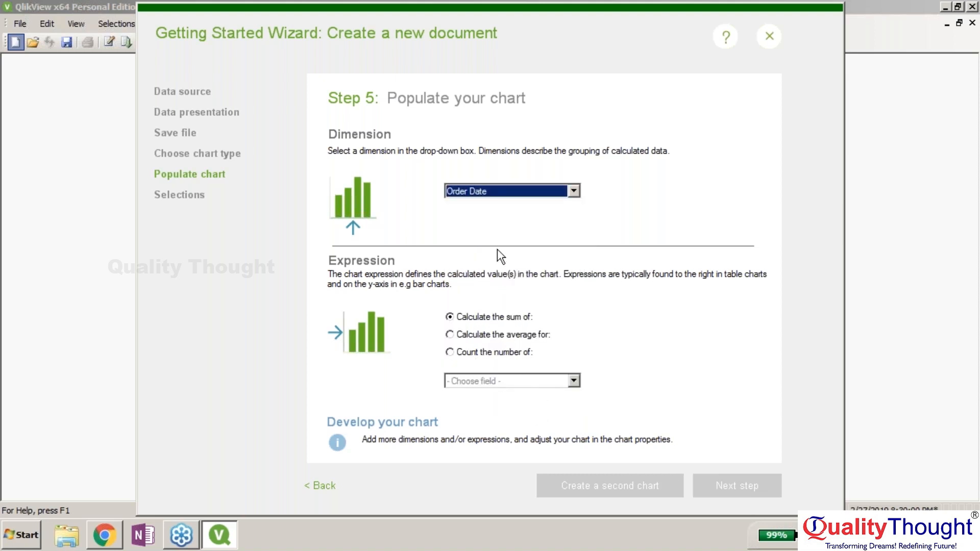
left_click(489, 196)
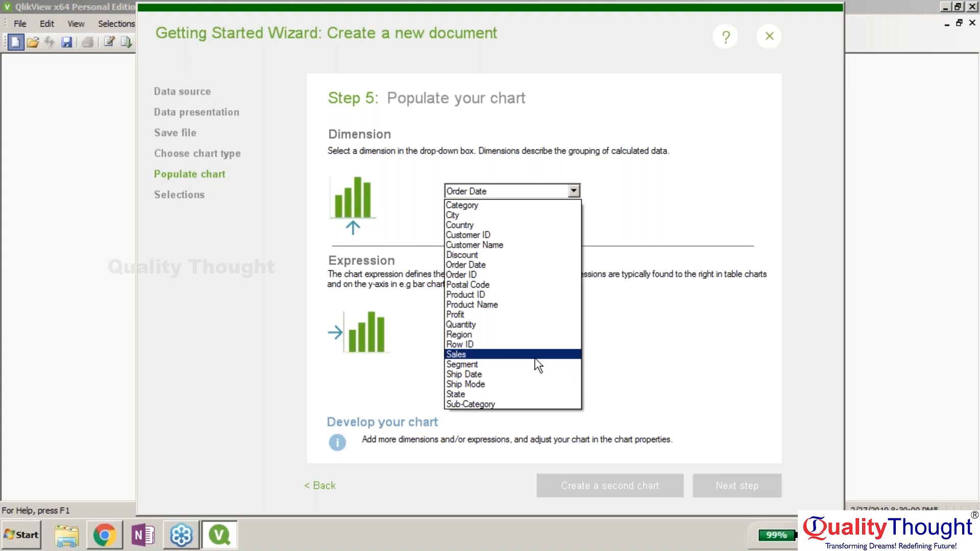
left_click(524, 205)
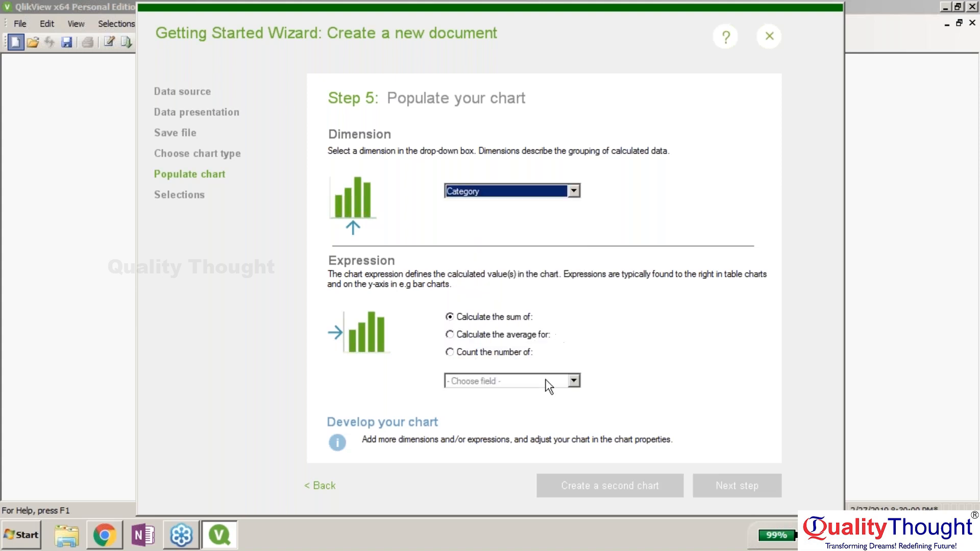
- Calculate the sum of Profit and create the document with a Current Selections box
left_click(450, 334)
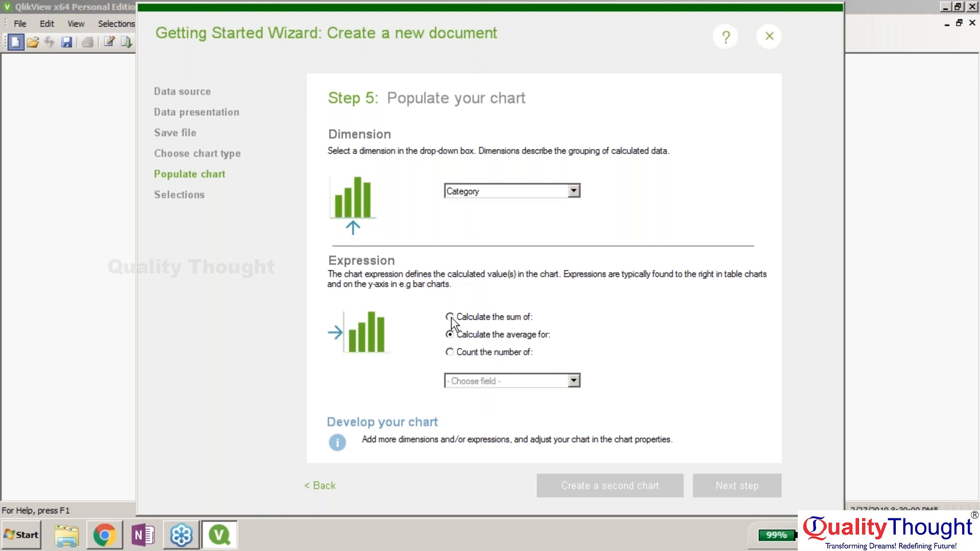
left_click(487, 387)
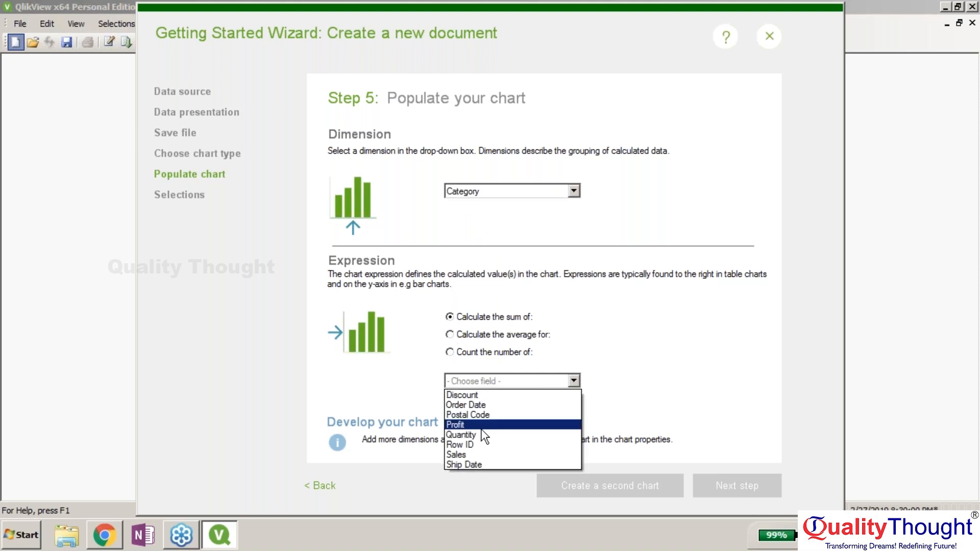
left_click(485, 422)
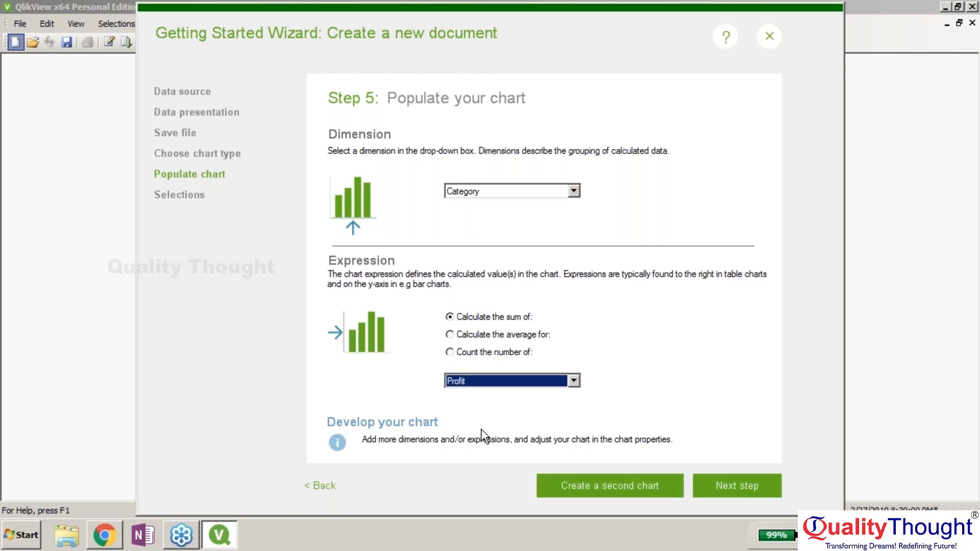
left_click(710, 485)
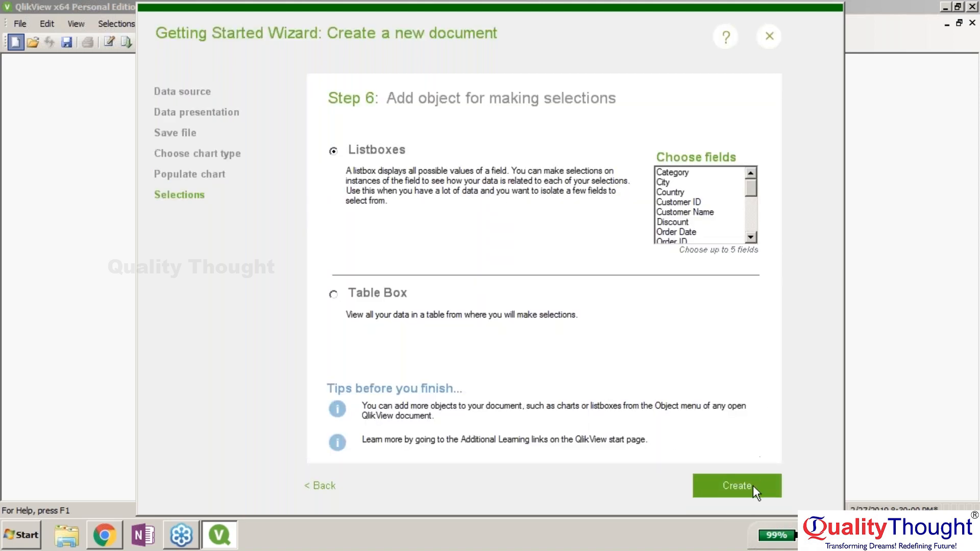
left_click(753, 486)
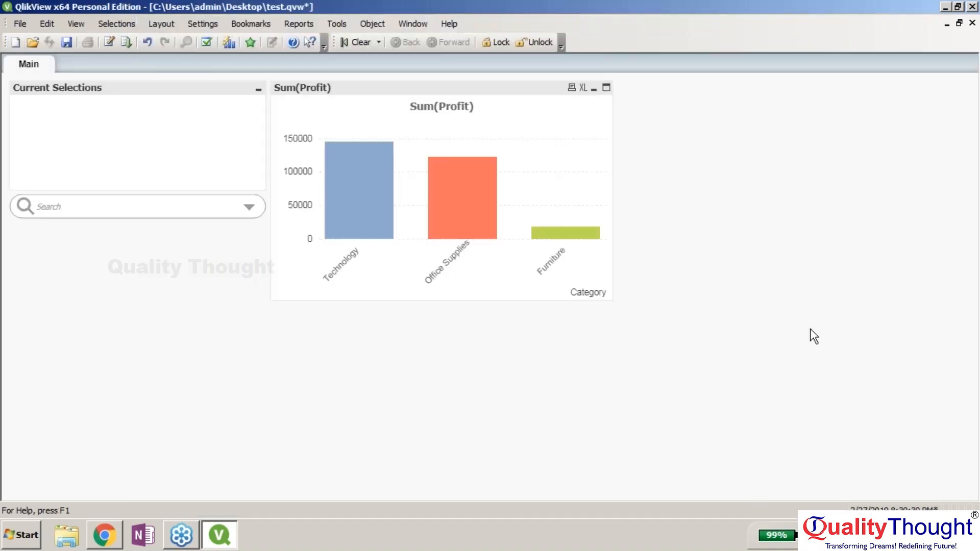
- Filter the chart to Furniture, then clear that Category selection in Current Selections
left_click(535, 91)
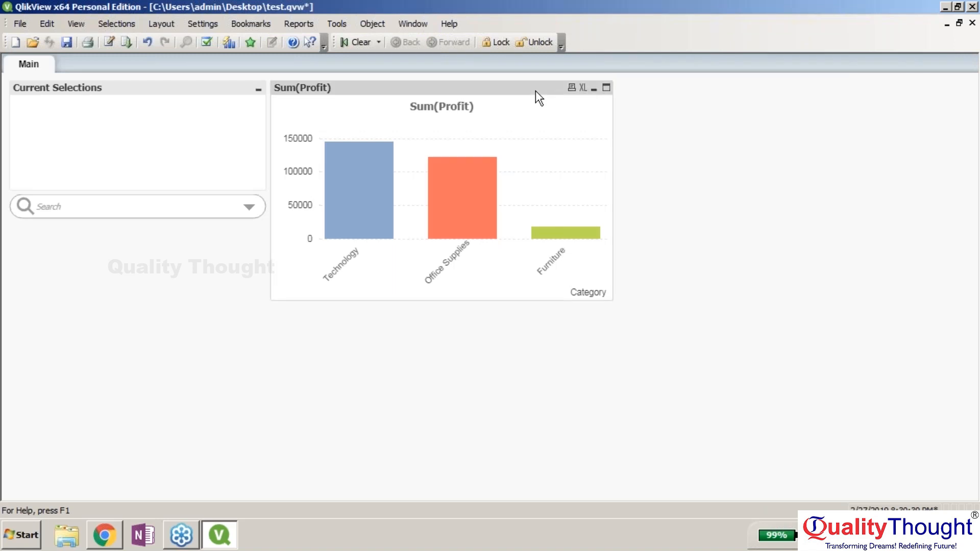
left_click(250, 208)
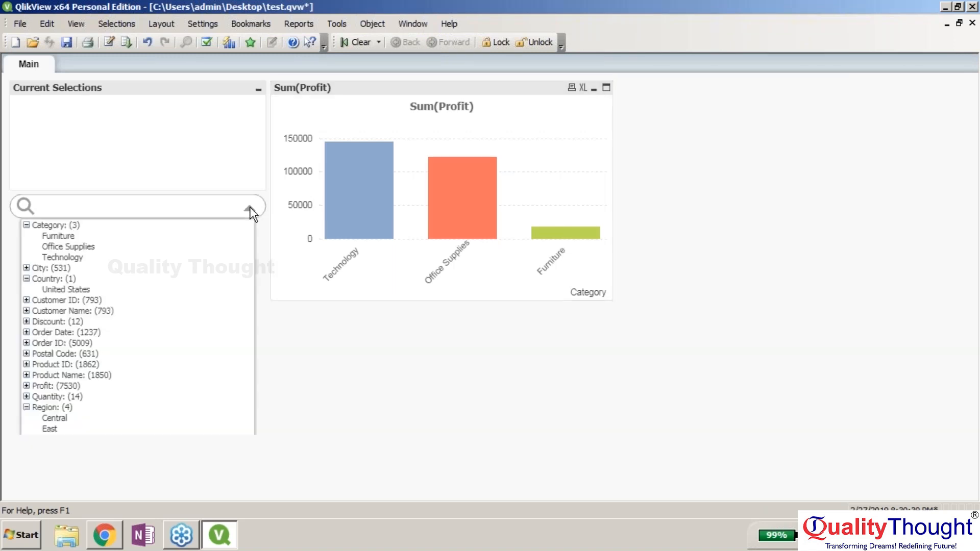
left_click(70, 238)
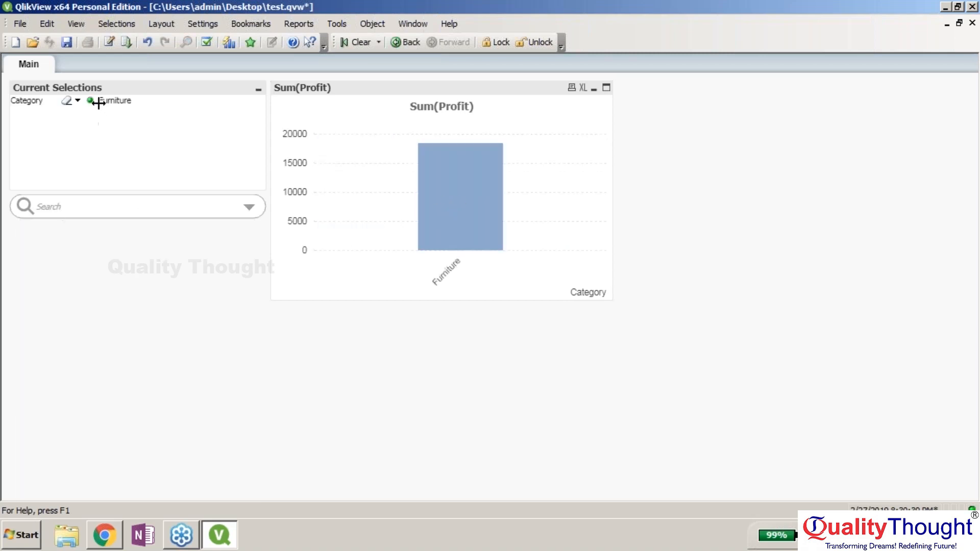
left_click(30, 109)
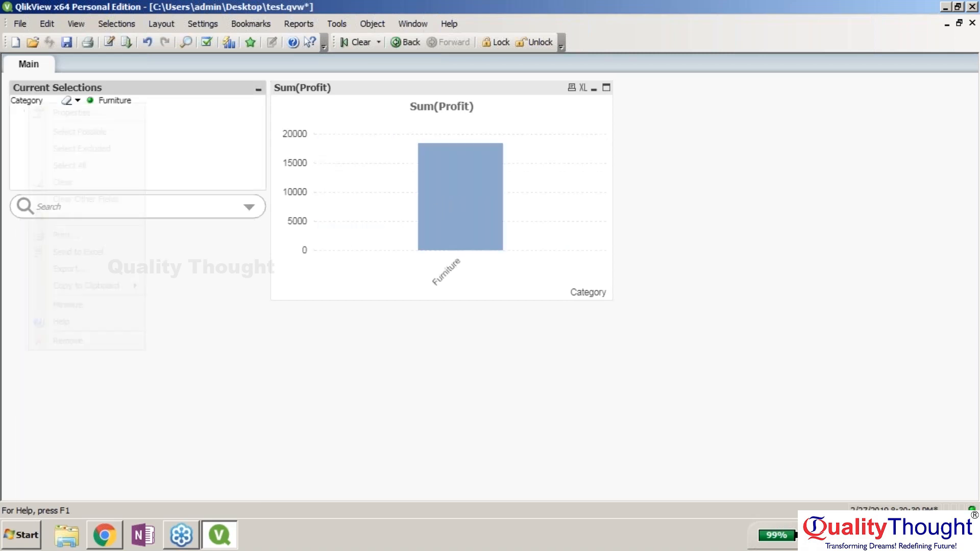
right_click(29, 104)
left_click(69, 187)
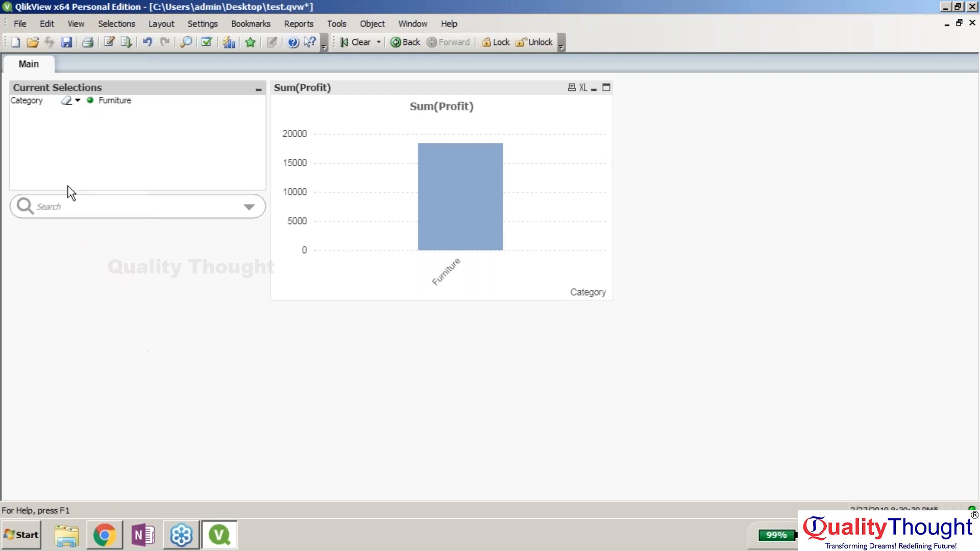
- Resize the Sum(Profit) chart smaller and shift it slightly left
left_click_drag(513, 86, 220, 250)
left_click_drag(350, 238, 201, 288)
left_click_drag(136, 294, 406, 90)
- Add a new Current Selections box and insert the Orders table's Order Date field into its title
right_click(602, 145)
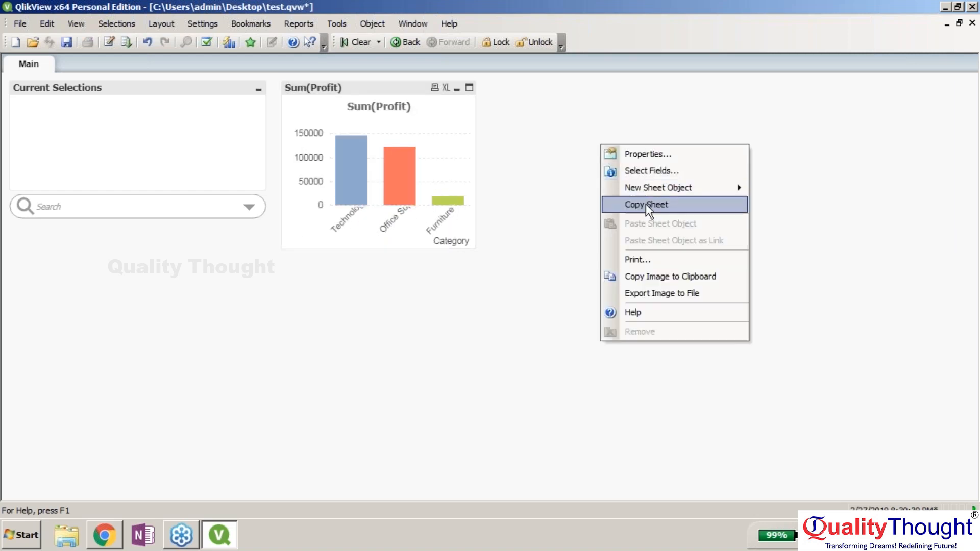
mouse_move(643, 194)
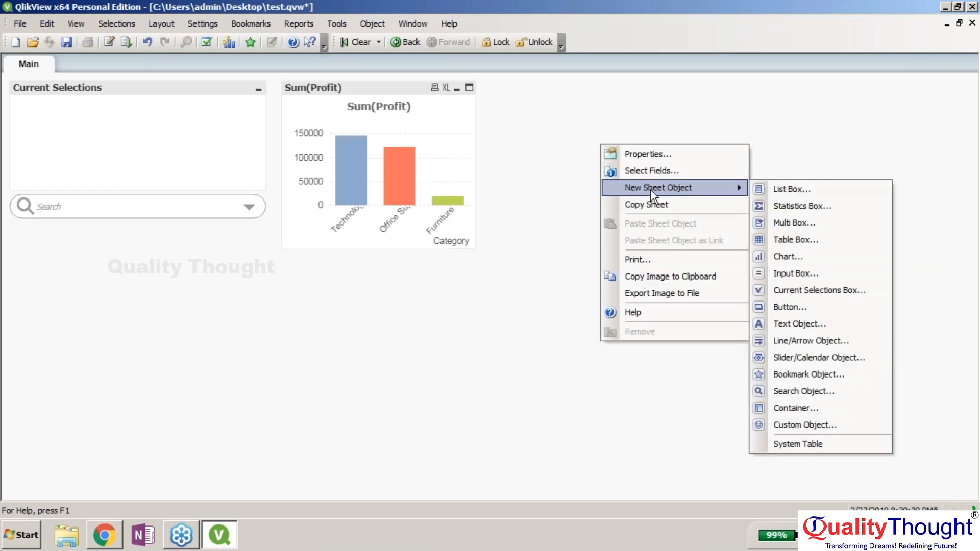
left_click(825, 290)
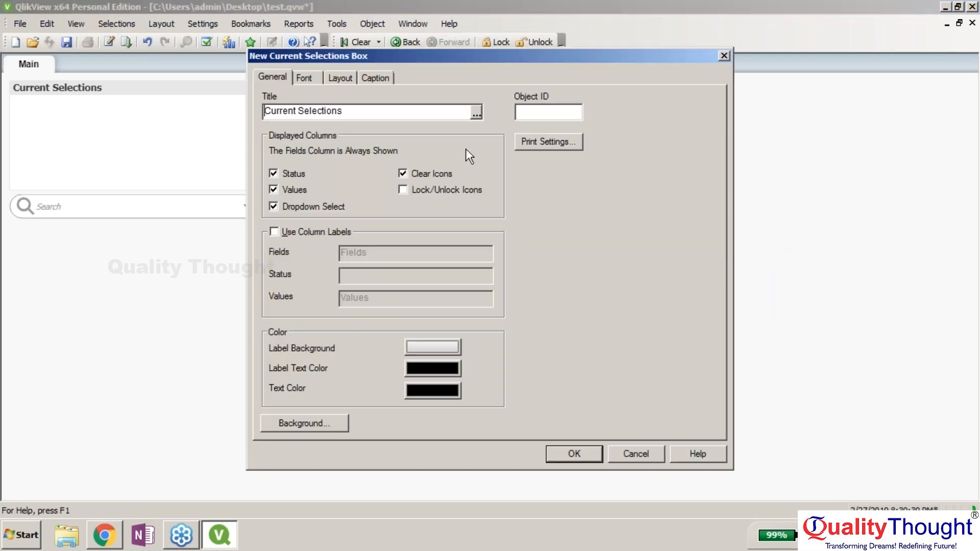
left_click(476, 112)
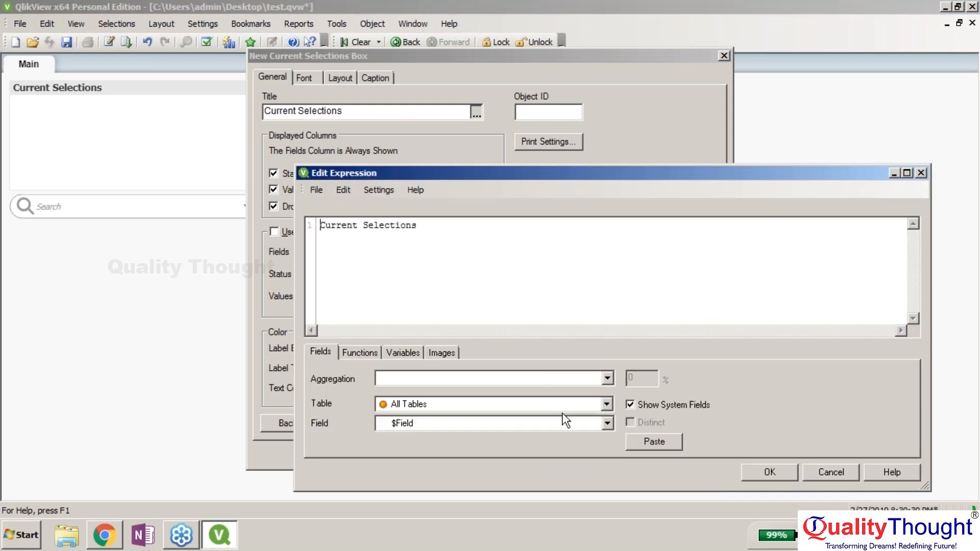
left_click(557, 403)
left_click(553, 439)
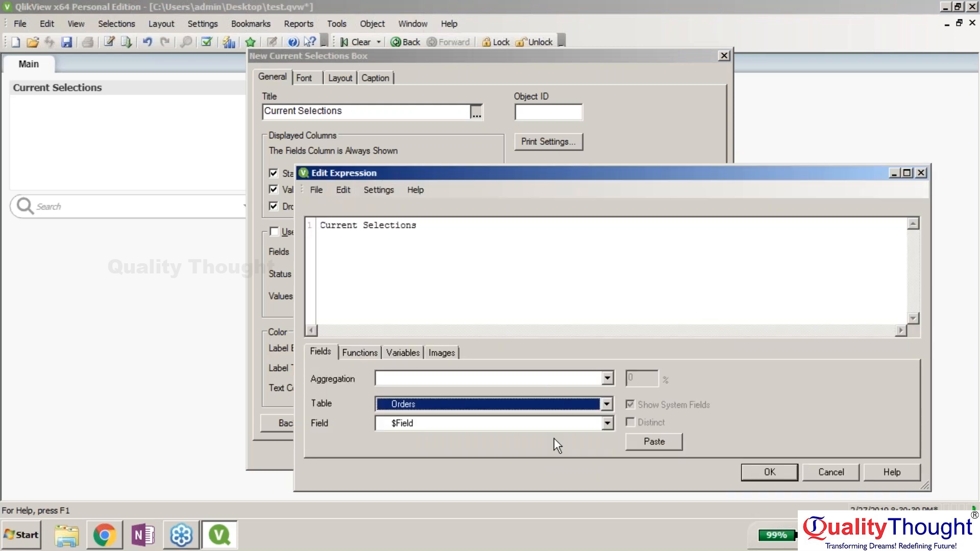
left_click(558, 426)
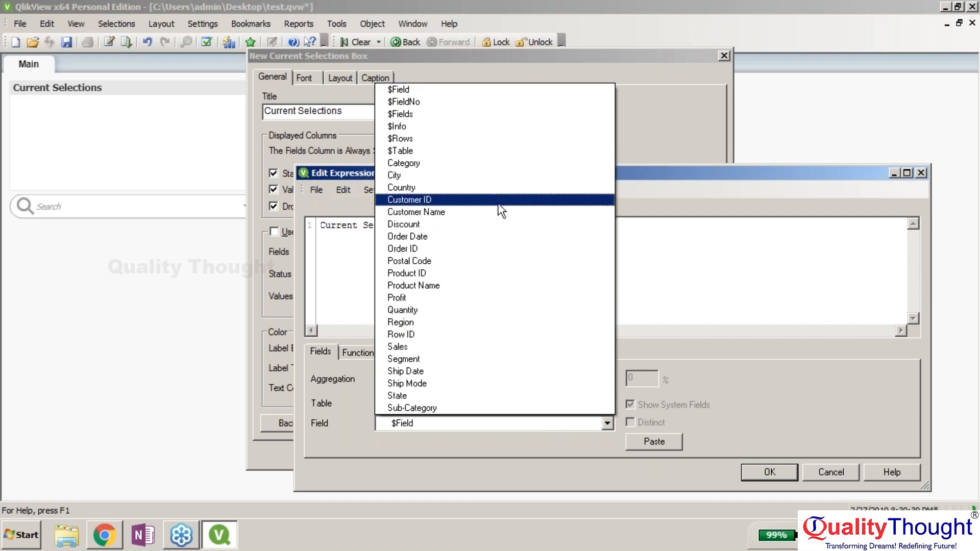
left_click(508, 237)
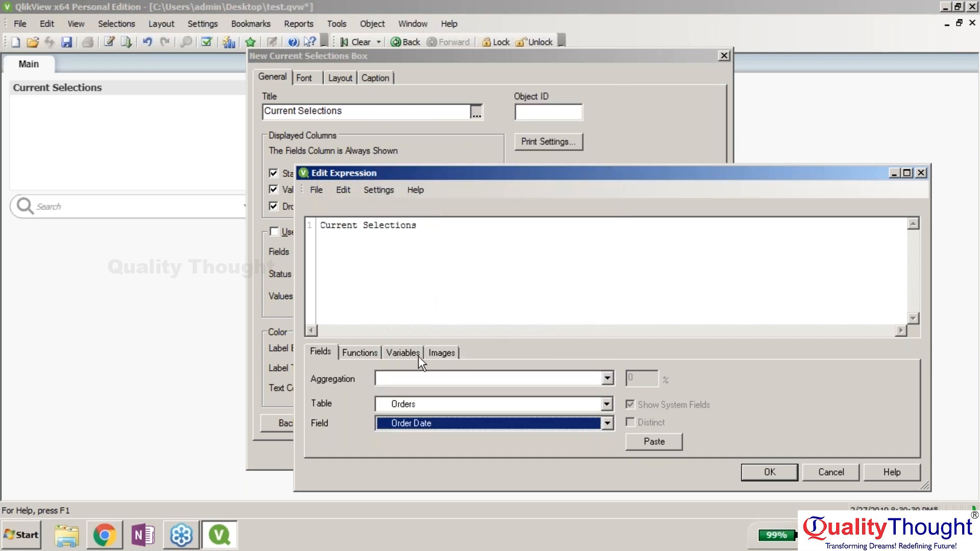
left_click(666, 442)
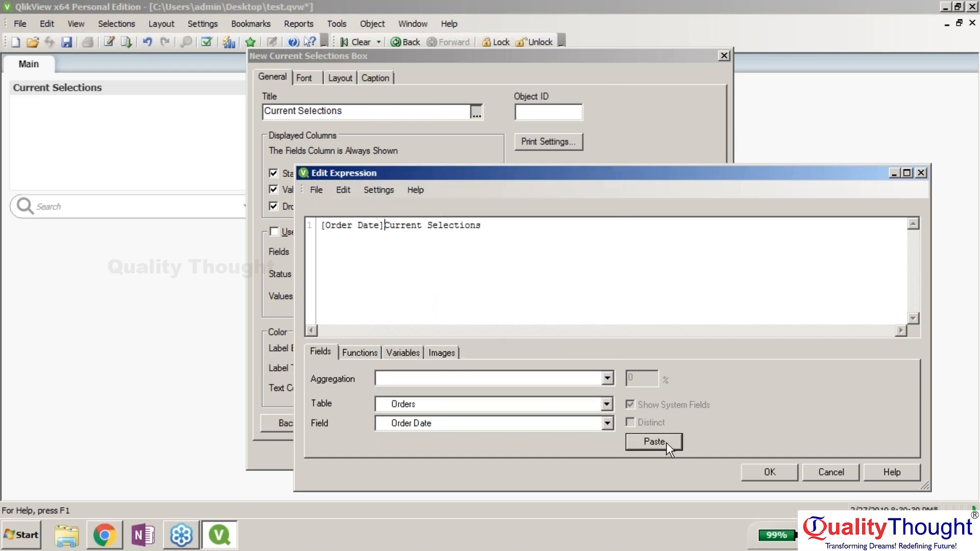
- Finish the [Order Date] title and place the box below Current Selections
key("Delete")
key("Delete")
key("Delete")
key("Delete")
key("Delete")
key("Delete")
key("Delete")
key("Delete")
key("Delete")
key("Delete")
key("Delete")
key("Delete")
key("Delete")
key("Delete")
key("Delete")
key("Delete")
key("Delete")
key("Delete")
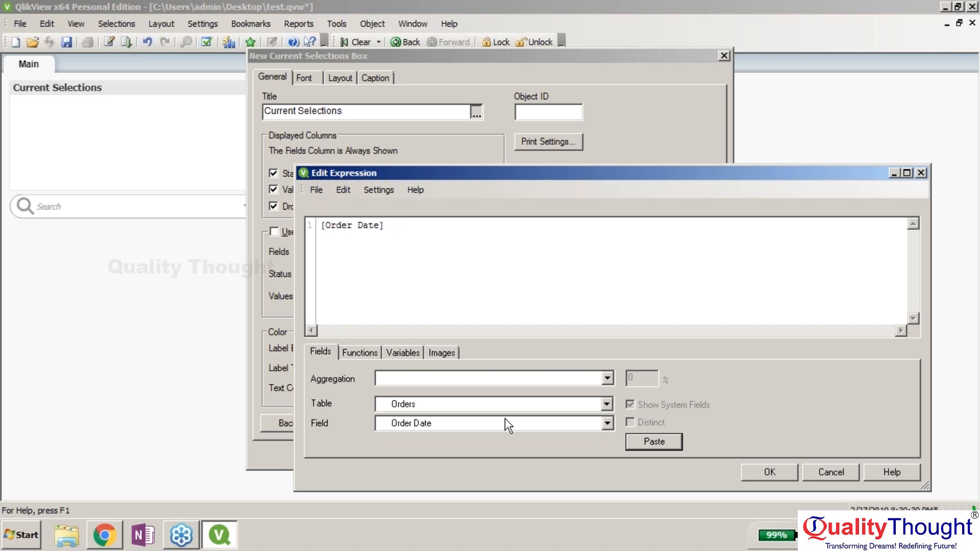
left_click(777, 476)
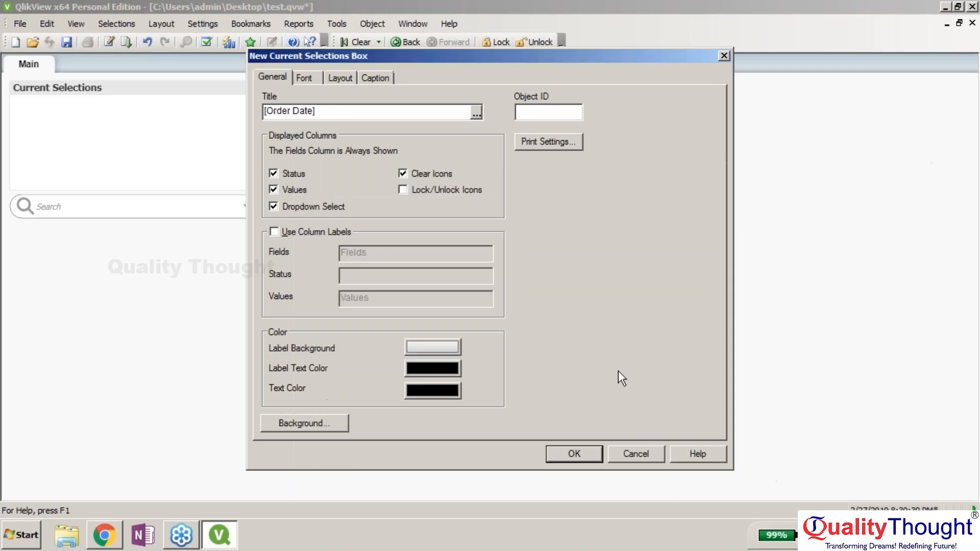
left_click(576, 455)
left_click_drag(765, 151, 179, 243)
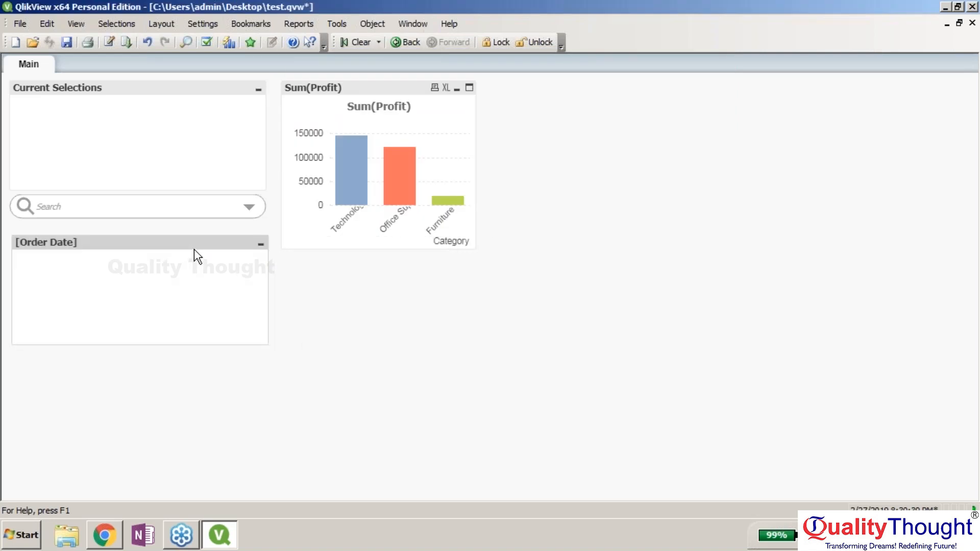
right_click(248, 245)
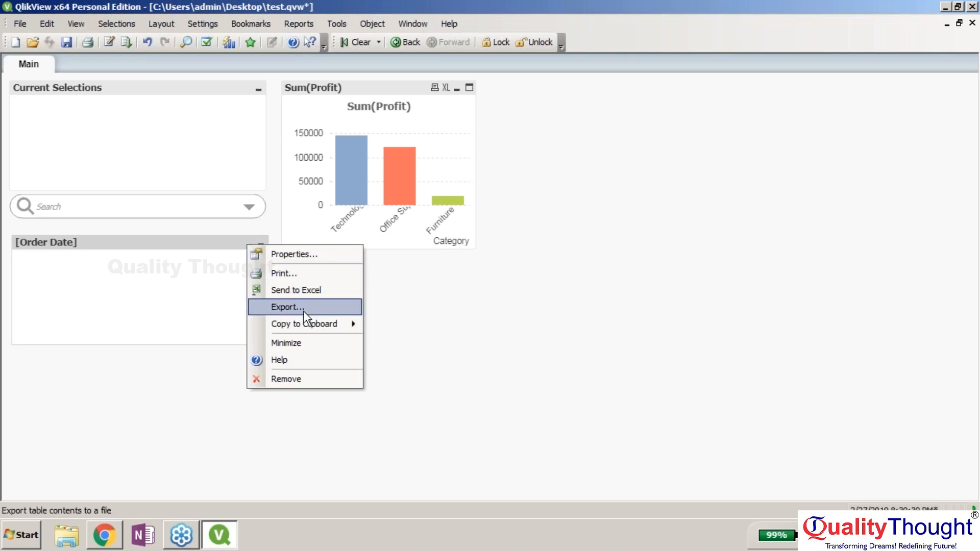
- Remove the [Order Date] box and start a new Current Selections box
left_click(293, 381)
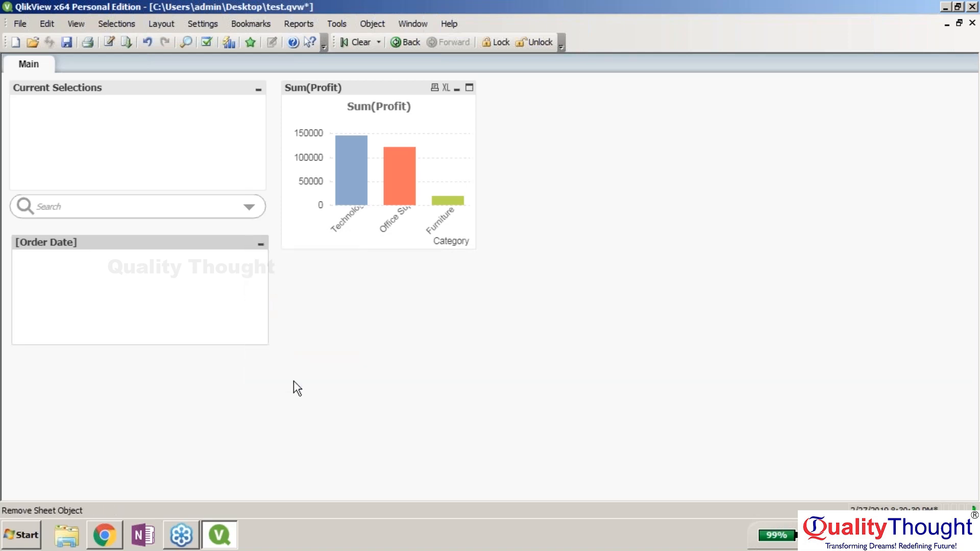
left_click(465, 294)
right_click(586, 141)
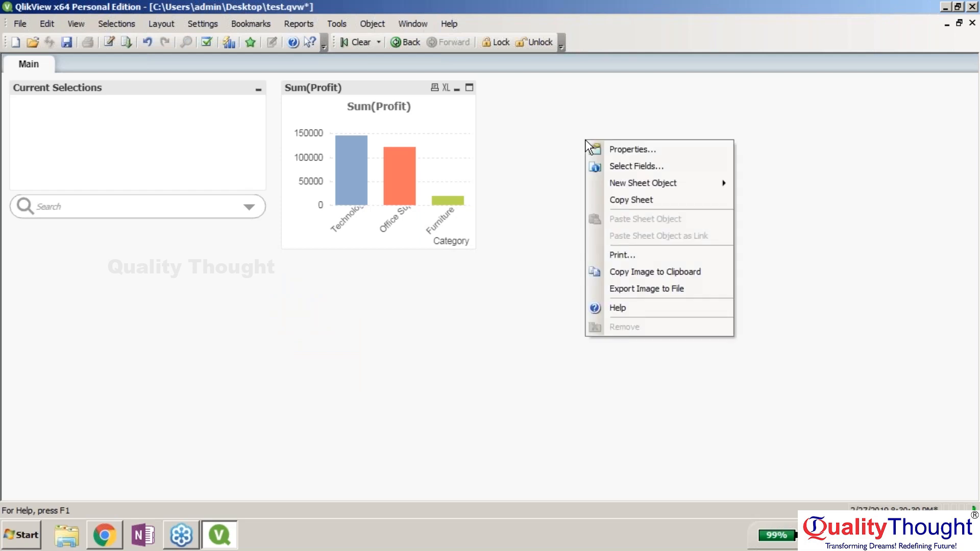
mouse_move(650, 187)
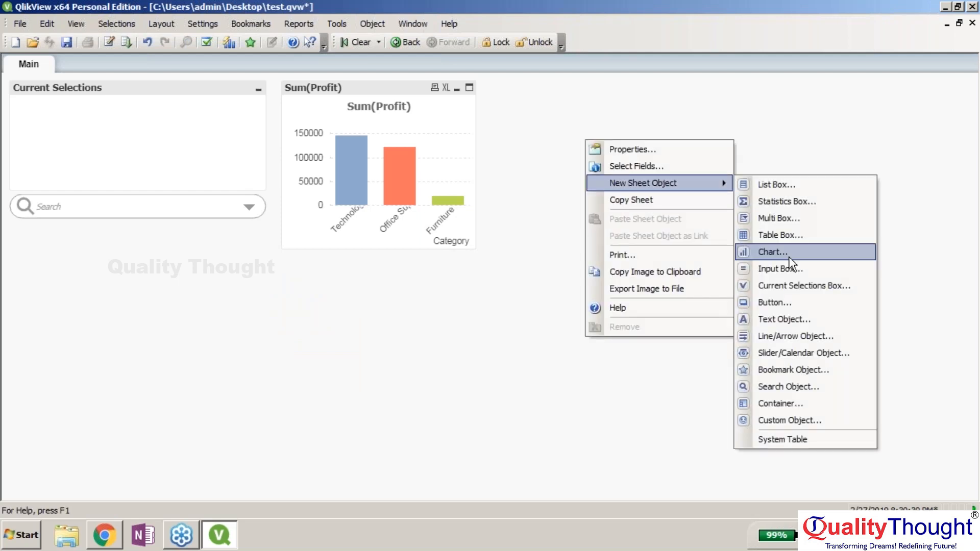
left_click(789, 284)
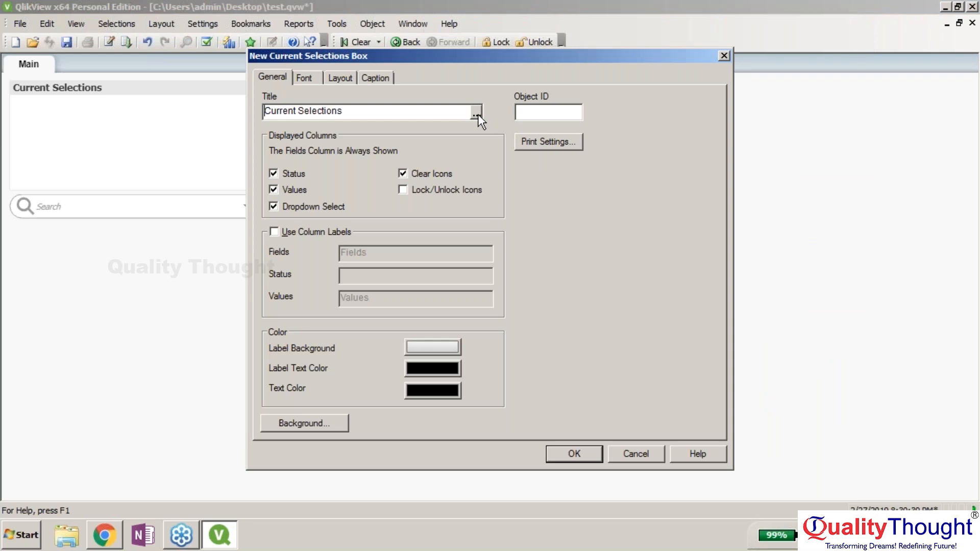
left_click(275, 235)
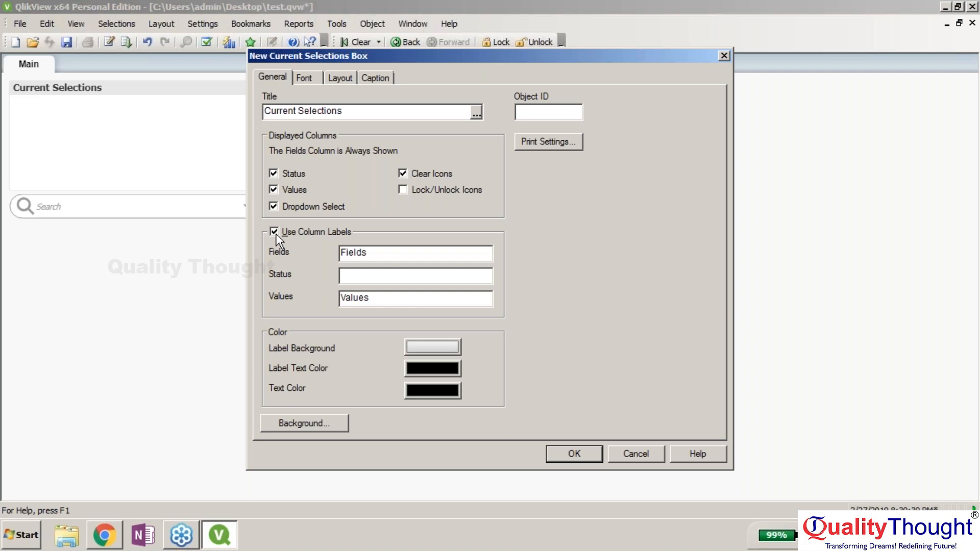
left_click(275, 233)
- Try the Orders table's Order Date field in the title expression editor, then close it
left_click(476, 113)
left_click(476, 404)
left_click(491, 443)
left_click(485, 423)
left_click(490, 236)
left_click(510, 424)
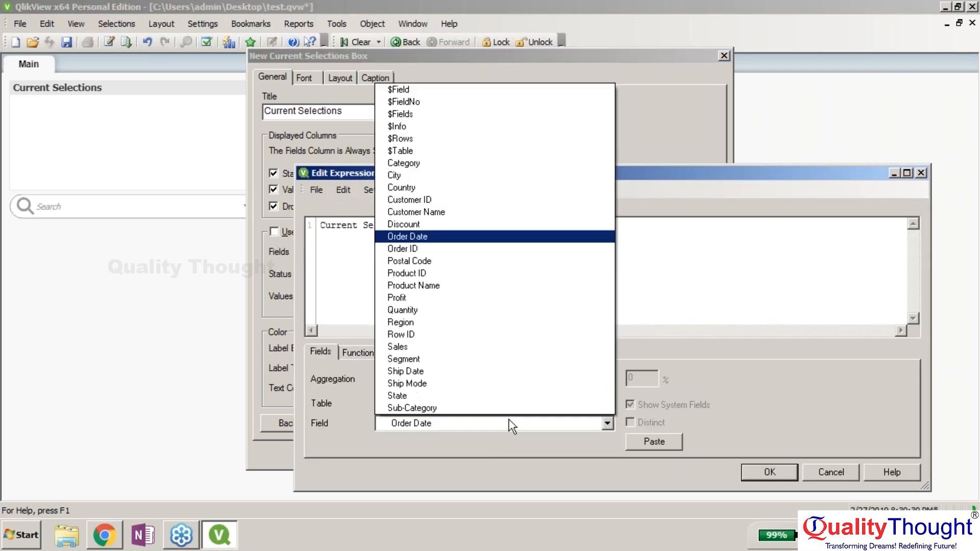
left_click(475, 261)
left_click(430, 406)
left_click(770, 472)
- Title the box Sum (Profit) with column labels on and create it
left_click(477, 113)
left_click(509, 403)
left_click(460, 444)
left_click(485, 424)
left_click(460, 298)
left_click(490, 378)
left_click(671, 442)
left_click(770, 472)
left_click(275, 232)
left_click(573, 454)
- Reopen the new box's properties and insert $Field into its title expression
right_click(812, 146)
left_click(846, 155)
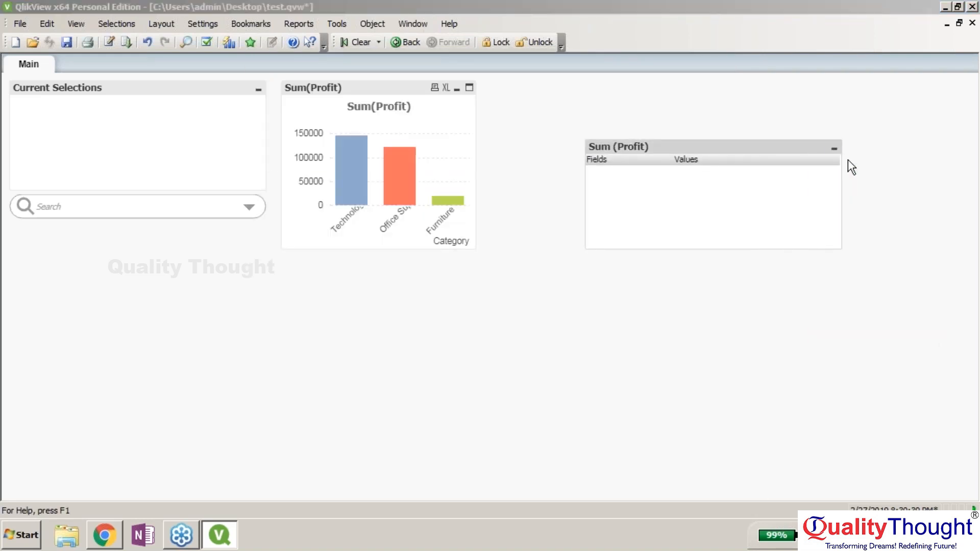
left_click(341, 77)
left_click(281, 79)
left_click(476, 113)
left_click(359, 352)
left_click(475, 378)
left_click(471, 313)
left_click(321, 352)
left_click(488, 424)
left_click(648, 441)
- Clear the title expression and browse the available functions, variables and images
key("ctrl+a")
key("BackSpace")
left_click(505, 423)
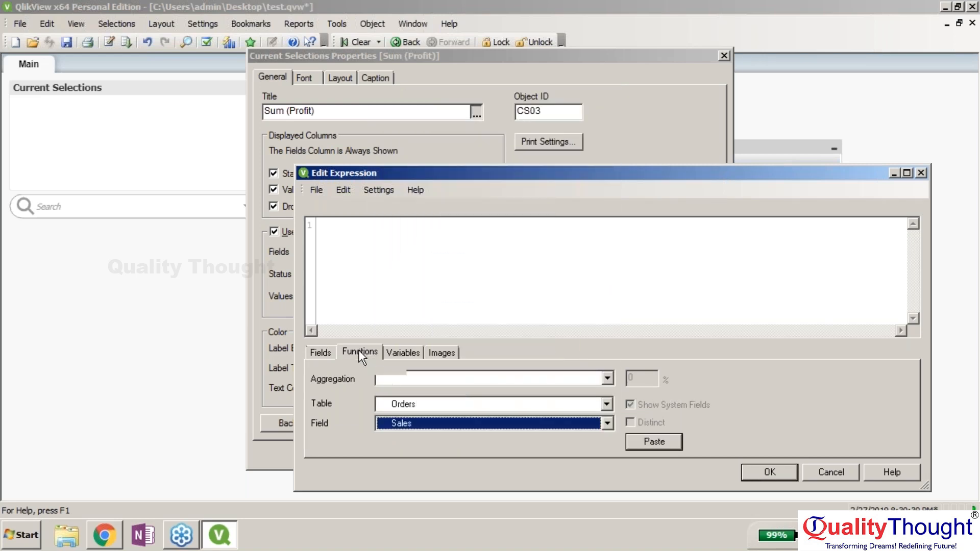
left_click(359, 352)
left_click(461, 376)
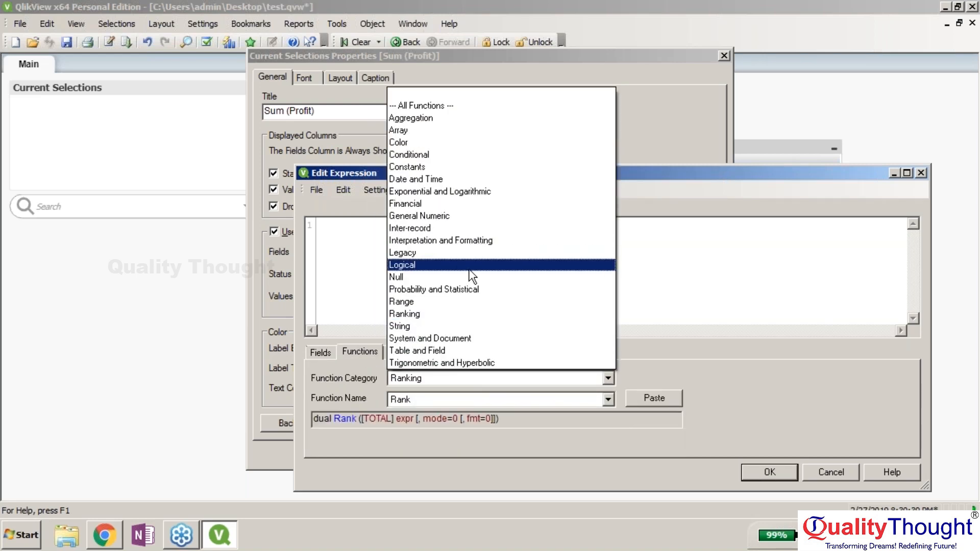
left_click(445, 105)
left_click(463, 401)
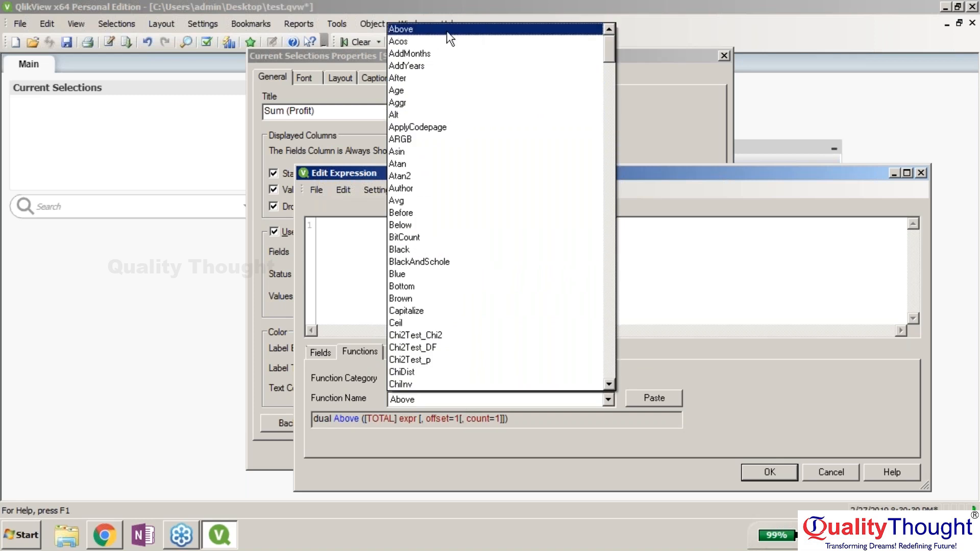
left_click(446, 31)
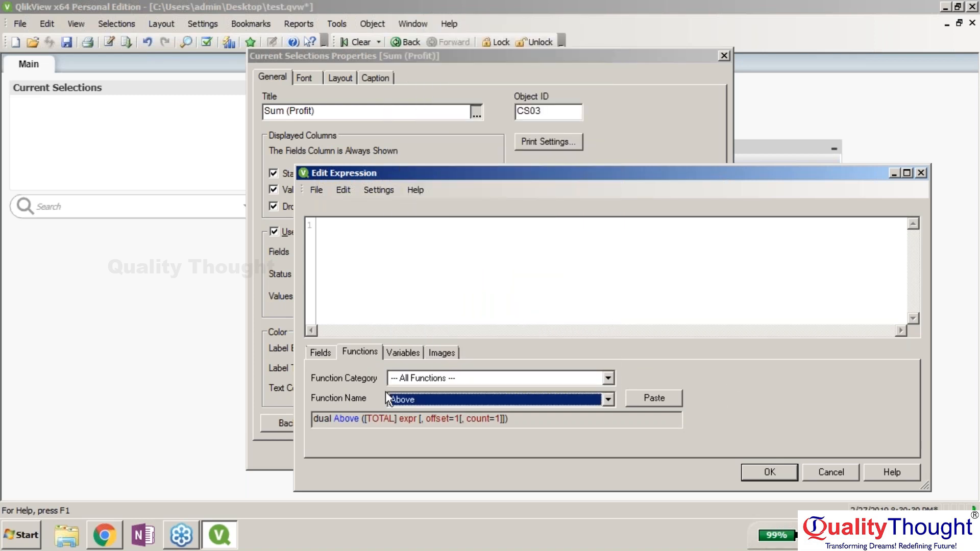
left_click(318, 351)
left_click(389, 354)
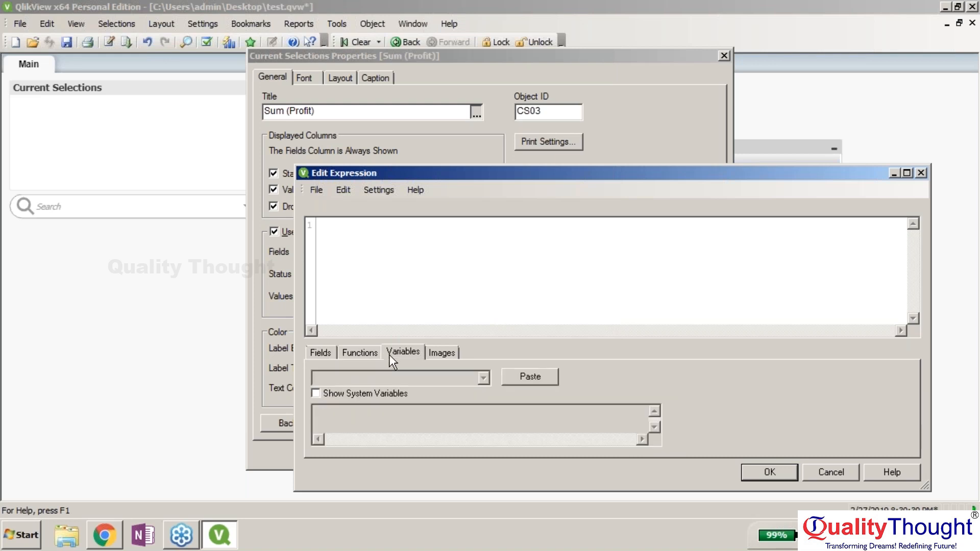
left_click(452, 353)
left_click(319, 351)
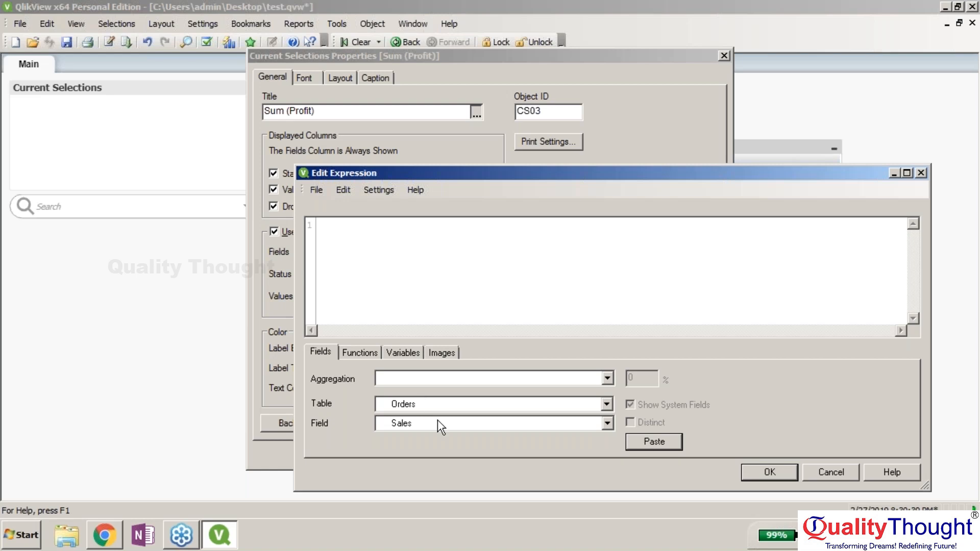
- Switch the field list to All Tables and paste $Field into the title
left_click(437, 422)
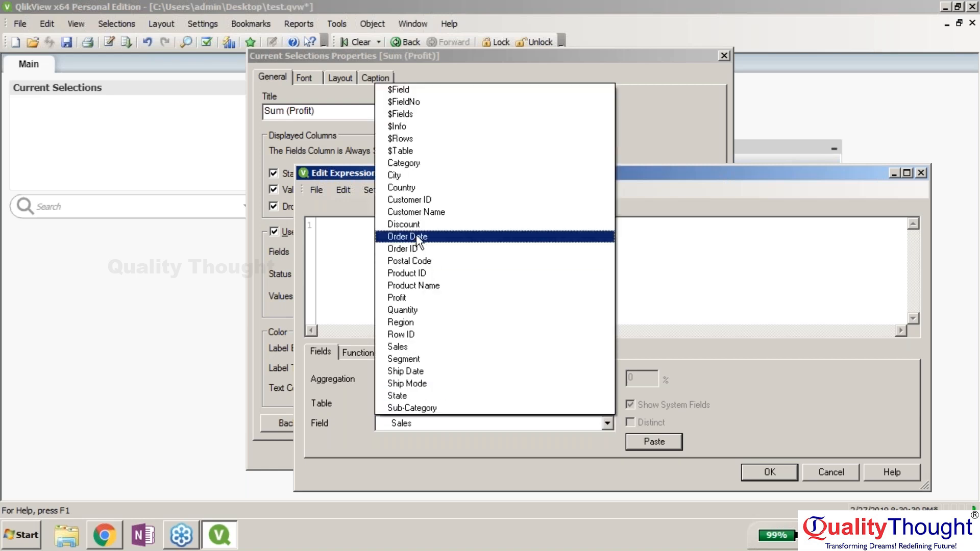
left_click(412, 211)
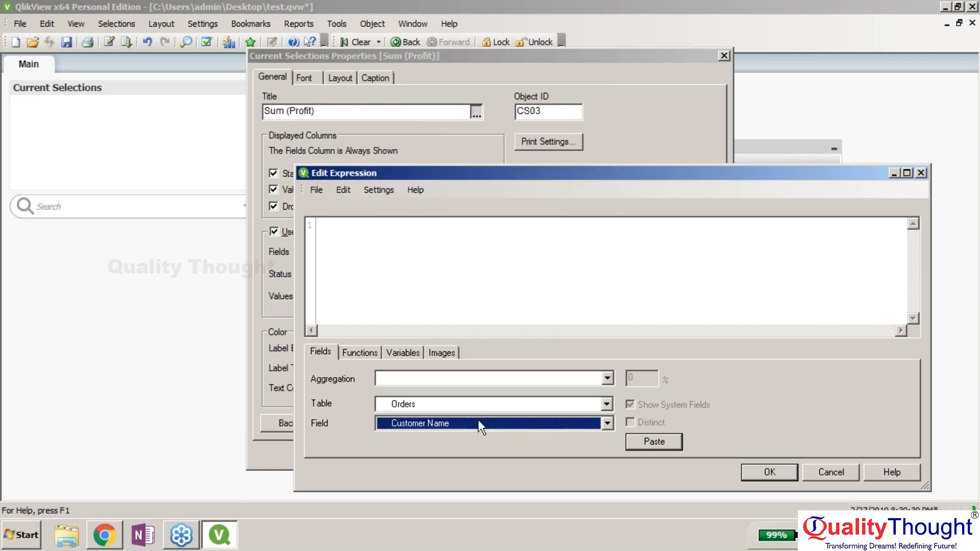
left_click(480, 425)
left_click(455, 407)
left_click(443, 408)
left_click(442, 409)
left_click(442, 409)
left_click(449, 419)
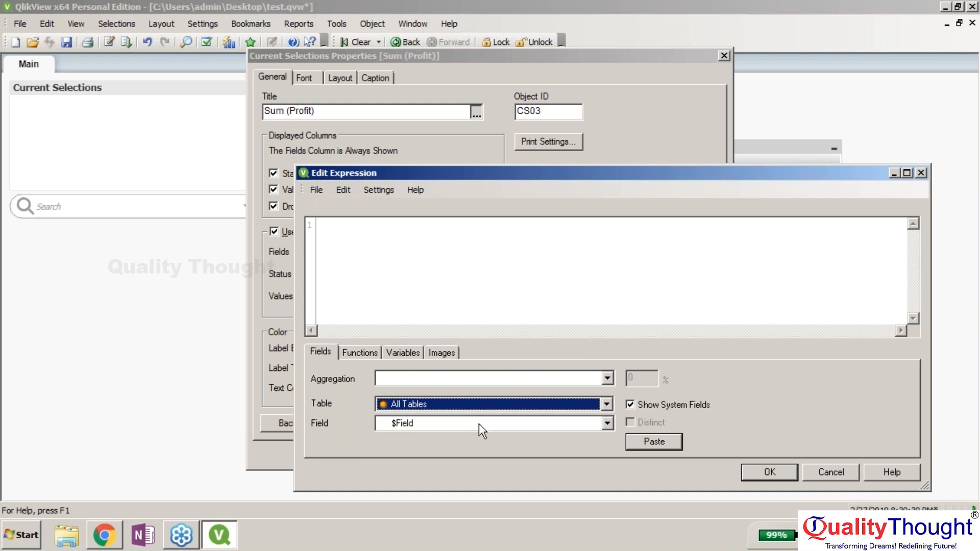
left_click(675, 441)
- Insert Sub-Category, fix the text to [Sub-Category], and apply the title
left_click(589, 423)
left_click(547, 409)
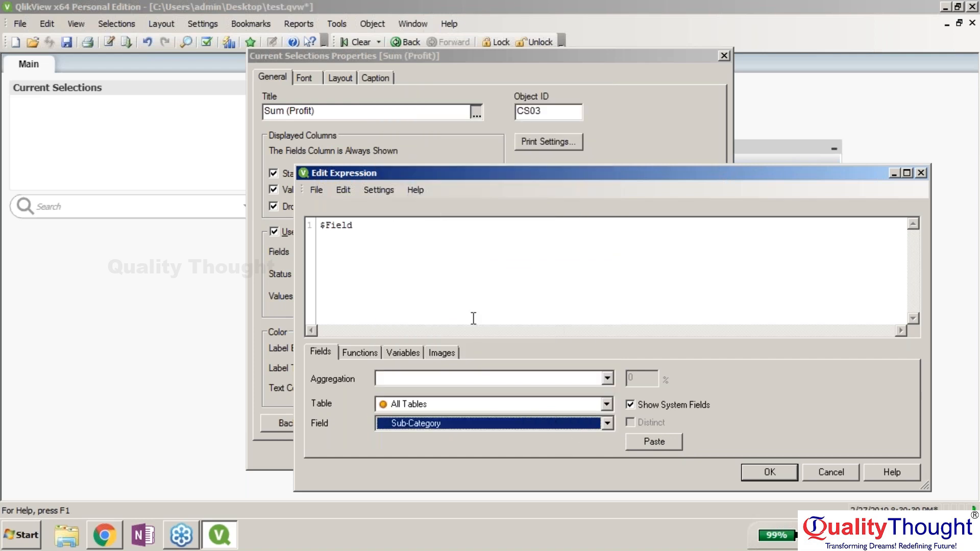
left_click(657, 445)
left_click_drag(358, 226, 316, 235)
key("Delete")
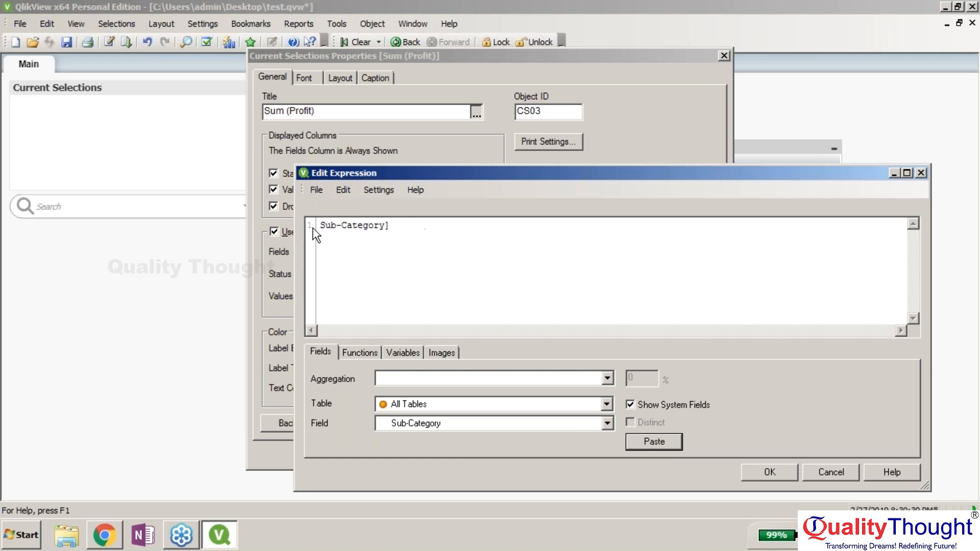
type("[")
left_click(771, 470)
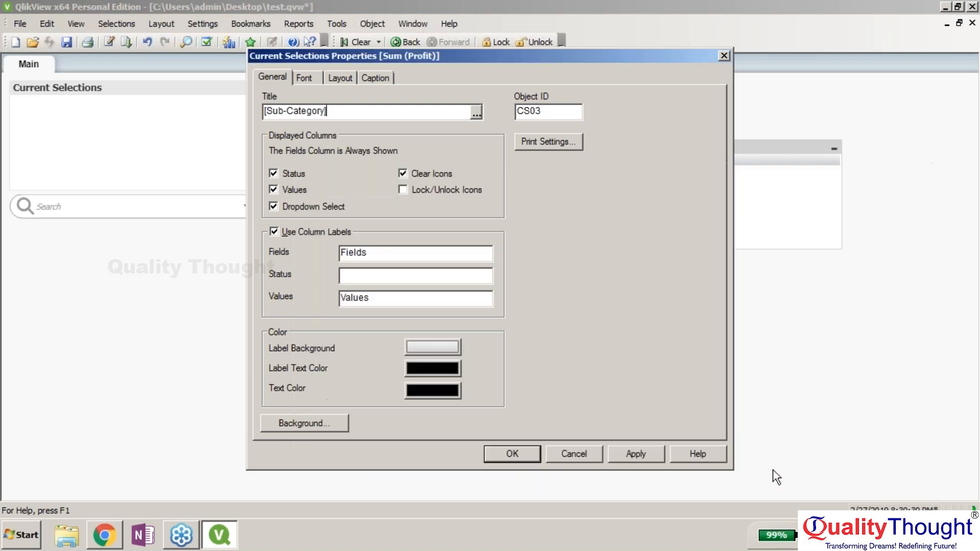
left_click(511, 454)
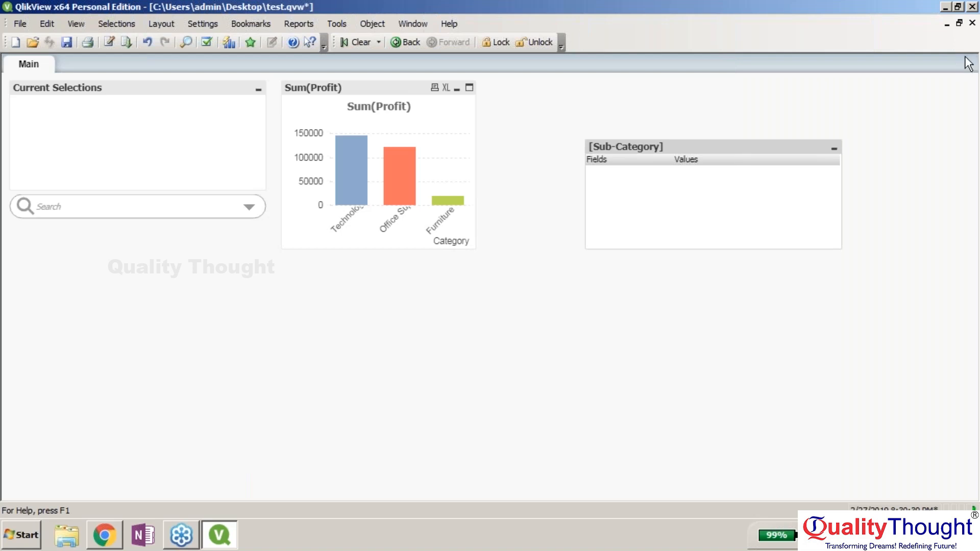
- Nudge the [Sub-Category] box, check its title expression without changes, then delete it
left_click_drag(772, 149, 741, 155)
right_click(740, 155)
left_click(783, 168)
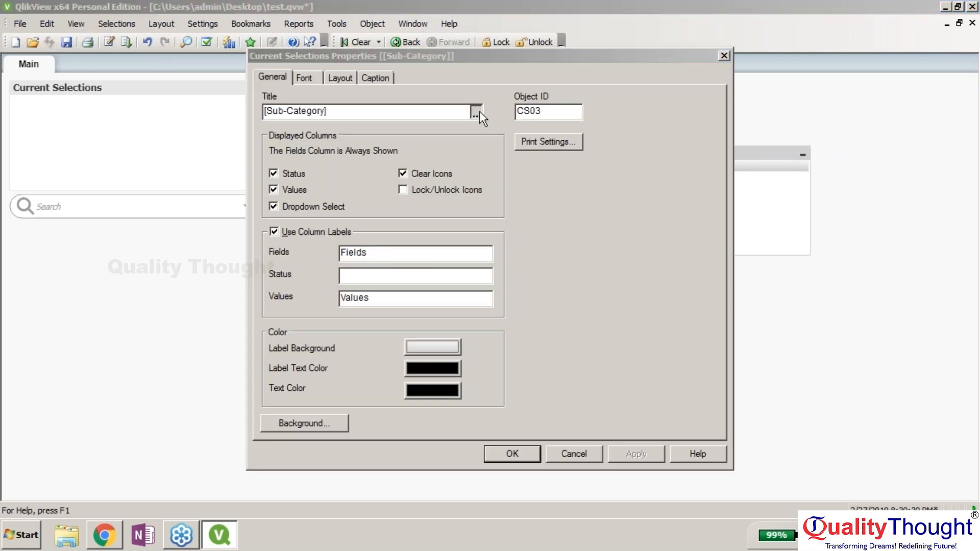
left_click(476, 112)
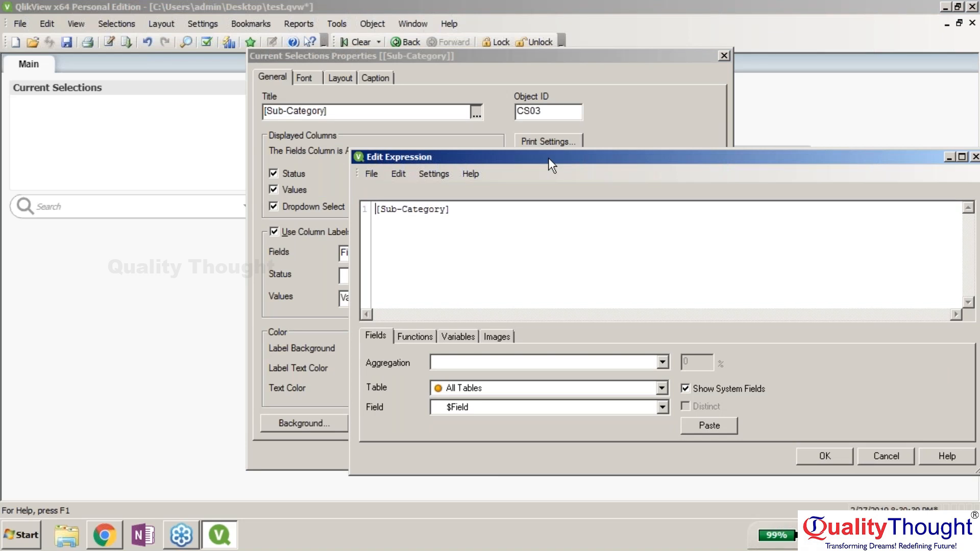
left_click(662, 388)
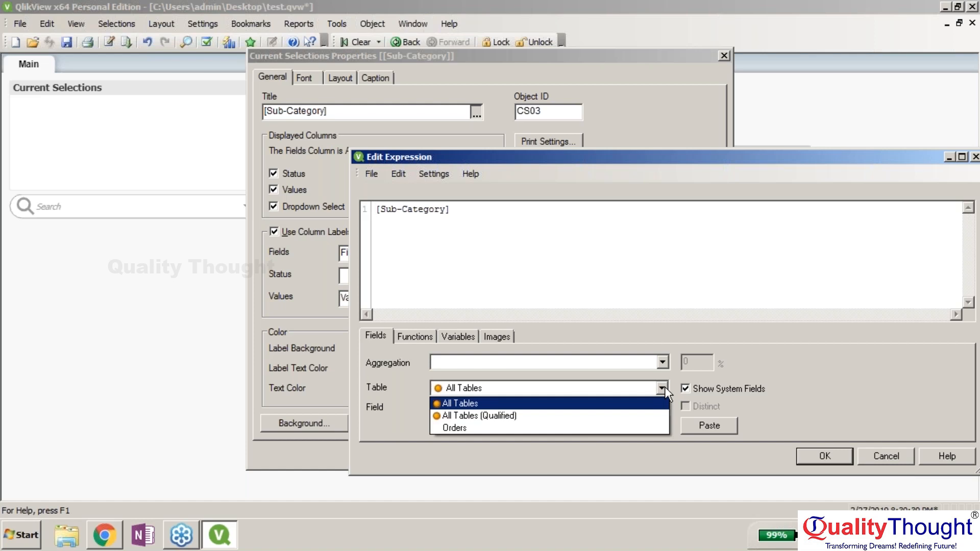
left_click(878, 455)
left_click(889, 457)
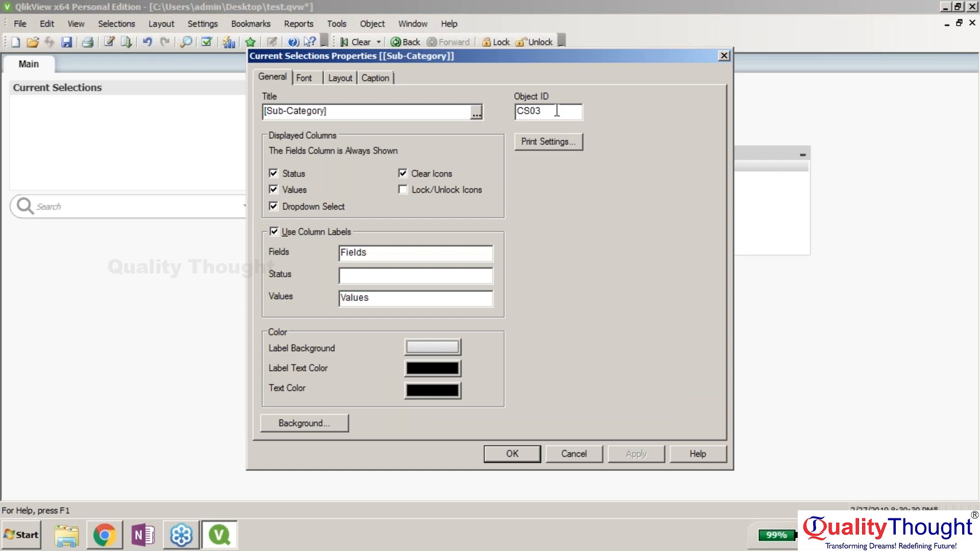
left_click(574, 454)
key("Delete")
- Confirm the box deletion and close the Sum(Profit) chart properties unchanged
left_click(457, 293)
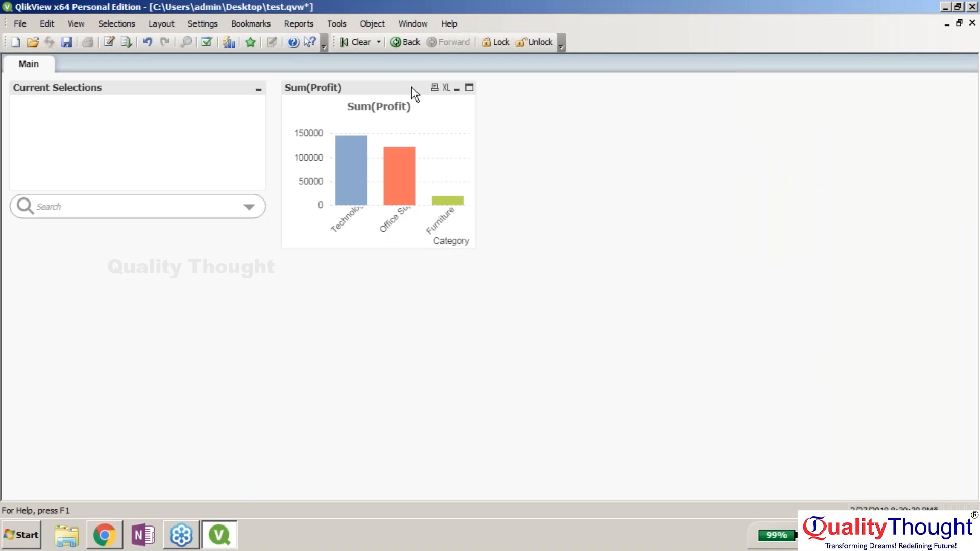
right_click(412, 86)
left_click(449, 97)
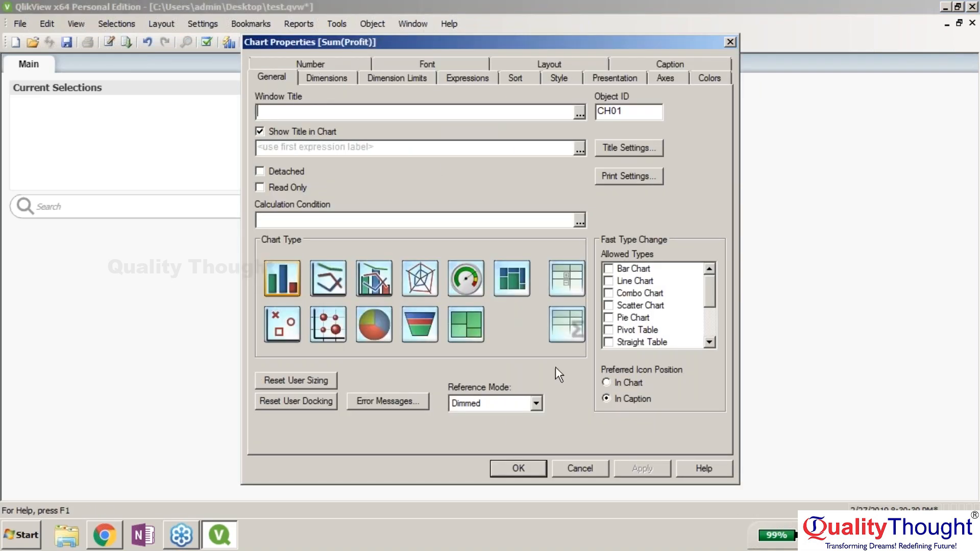
left_click(580, 467)
- Filter by Region Central, then East, then select all listed values
right_click(189, 84)
left_click(249, 207)
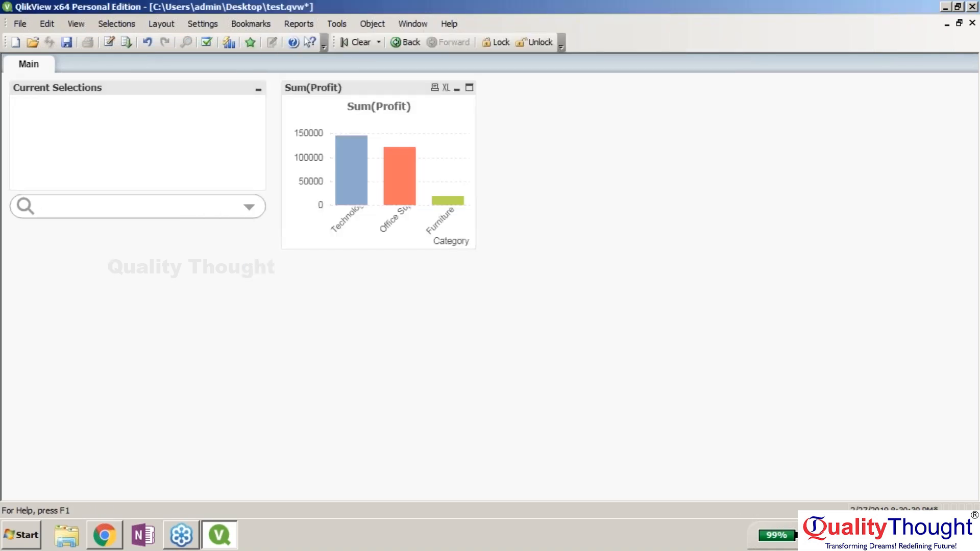
left_click(49, 419)
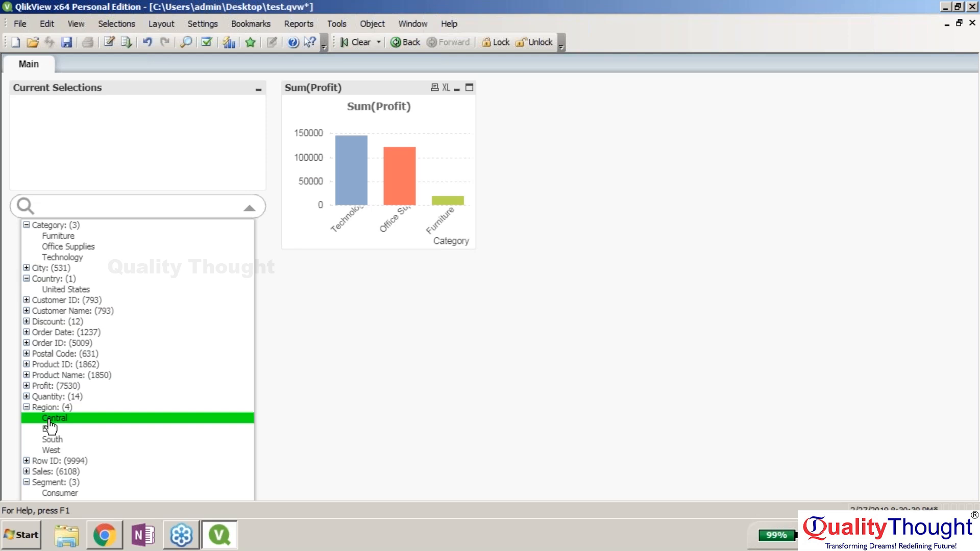
left_click(250, 209)
left_click(76, 429)
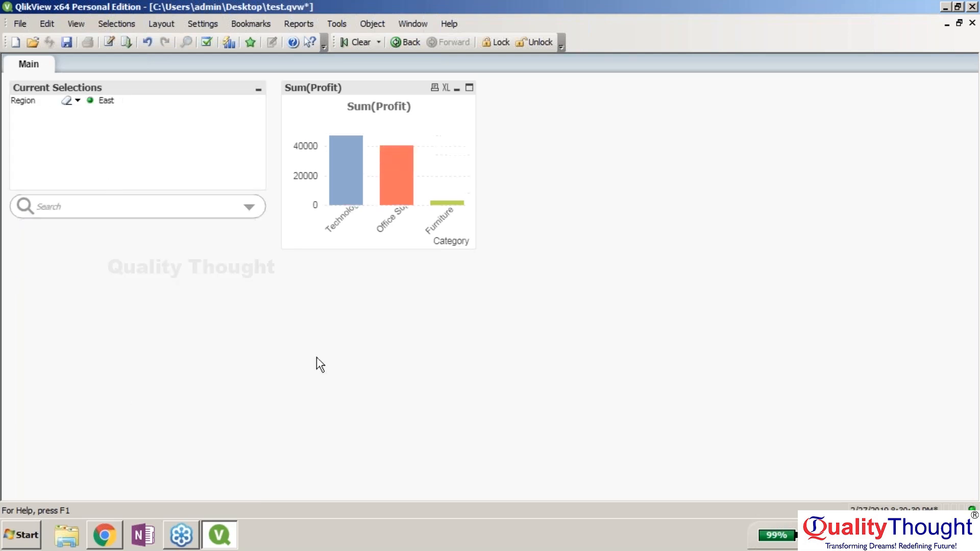
left_click(250, 209)
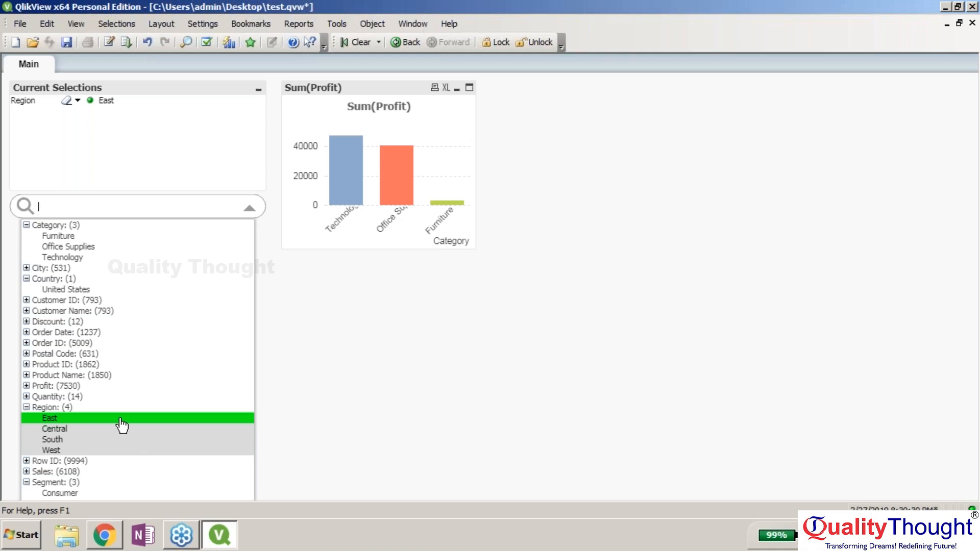
key("Return")
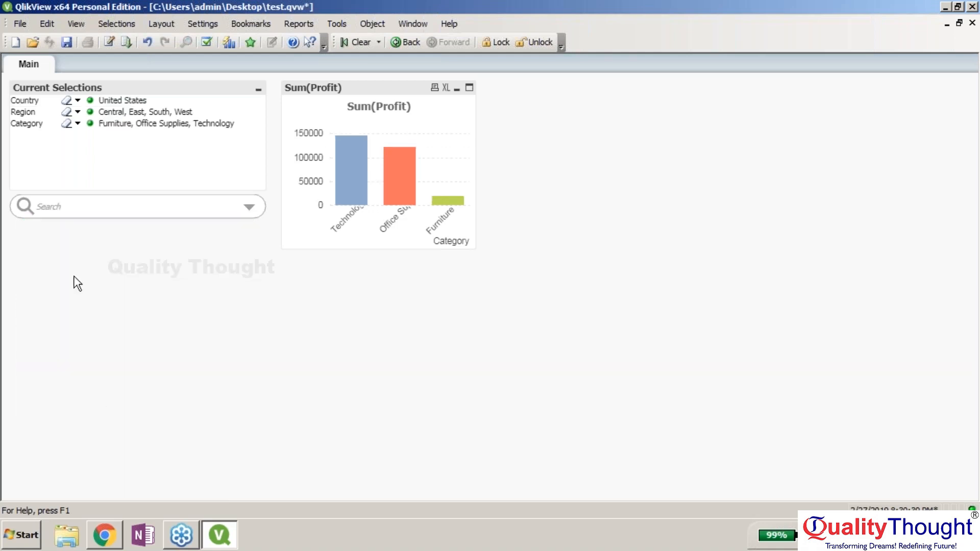
left_click(40, 120)
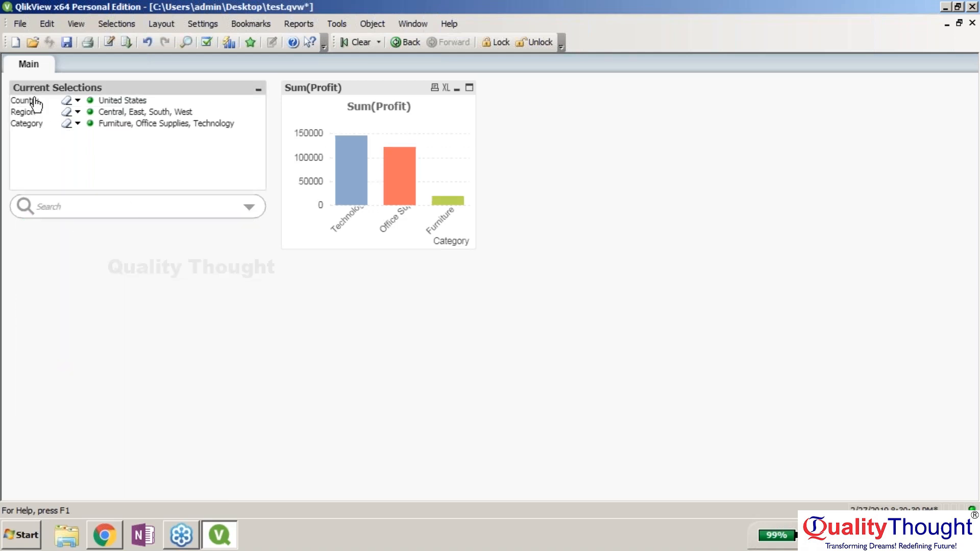
right_click(654, 183)
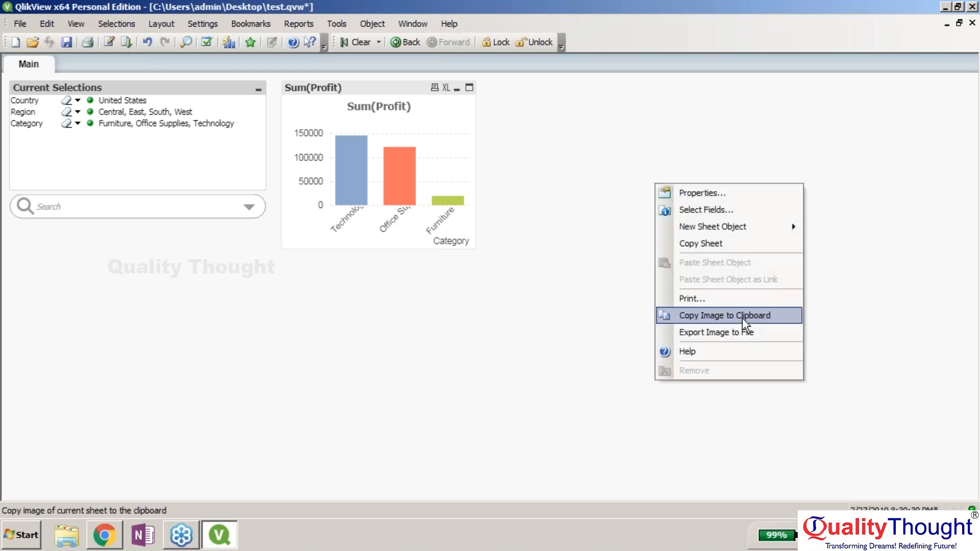
mouse_move(739, 230)
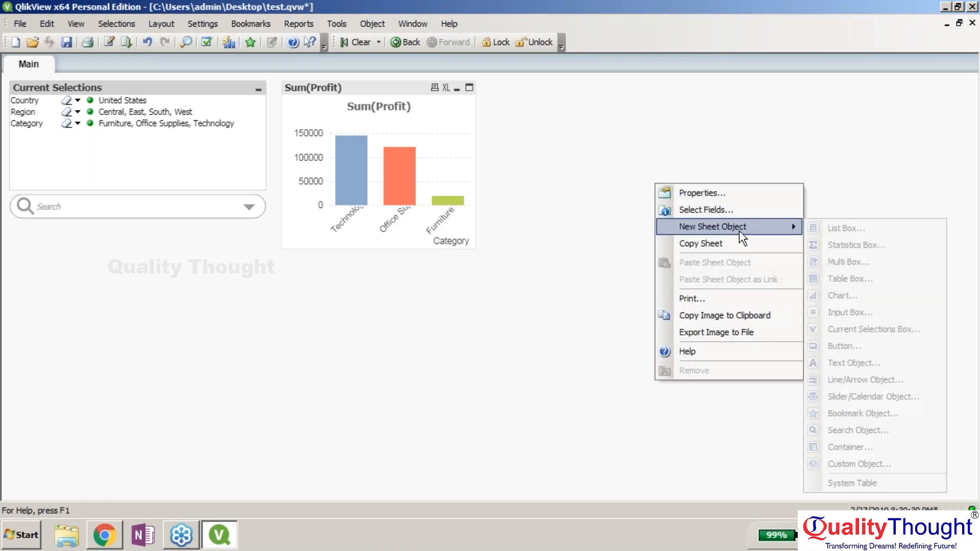
left_click(862, 329)
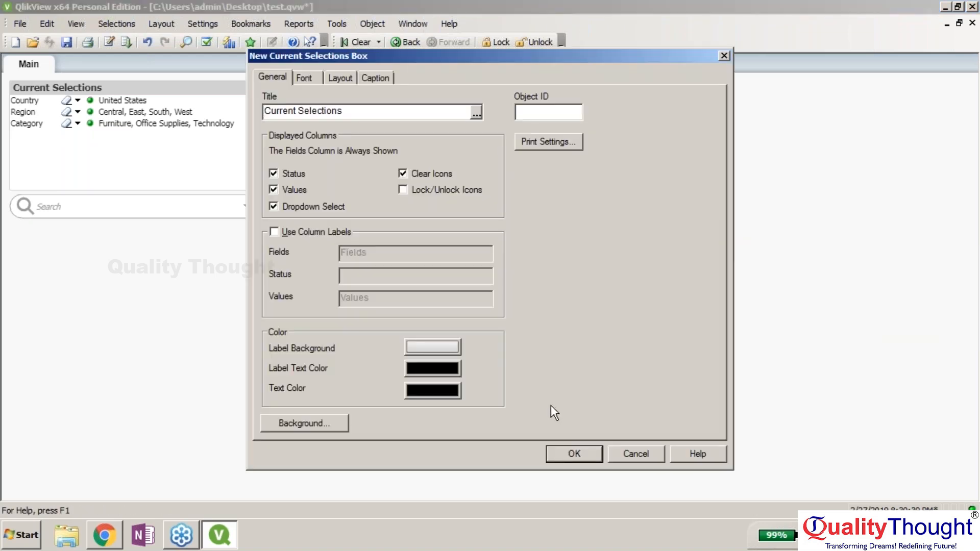
left_click(566, 454)
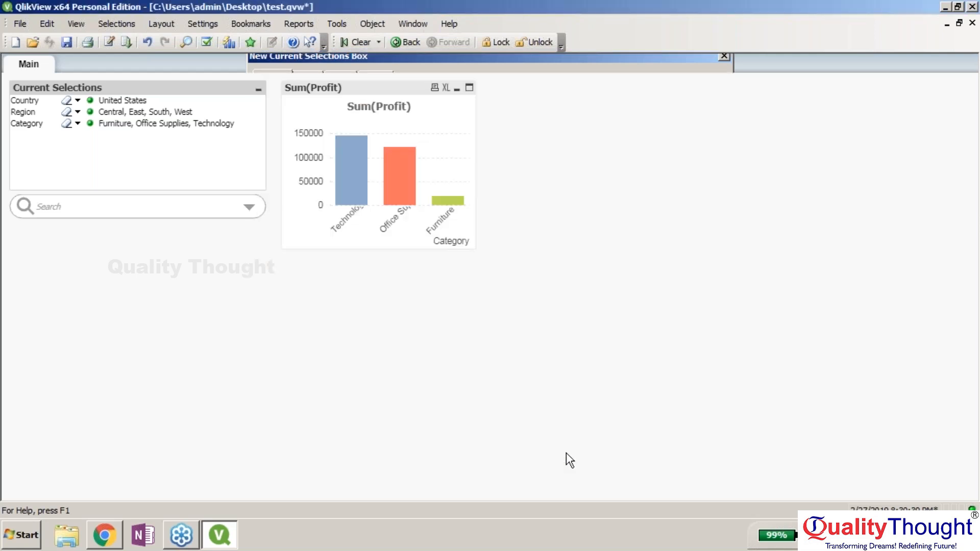
left_click_drag(785, 191, 153, 236)
right_click(173, 236)
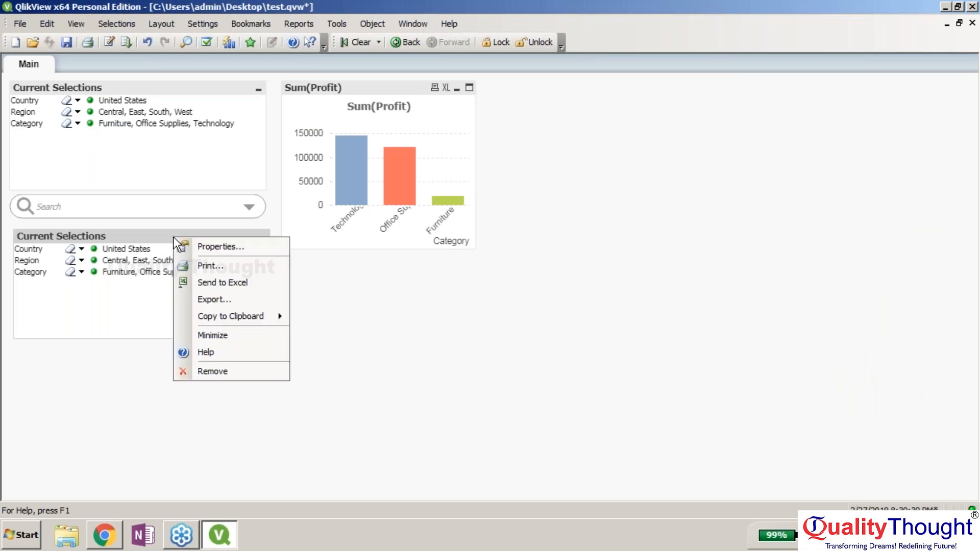
left_click(227, 377)
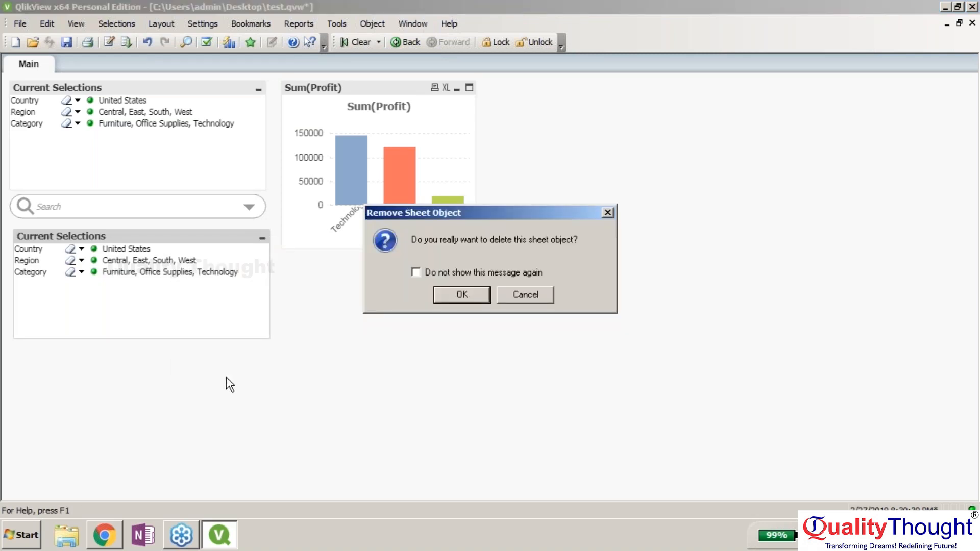
key("Return")
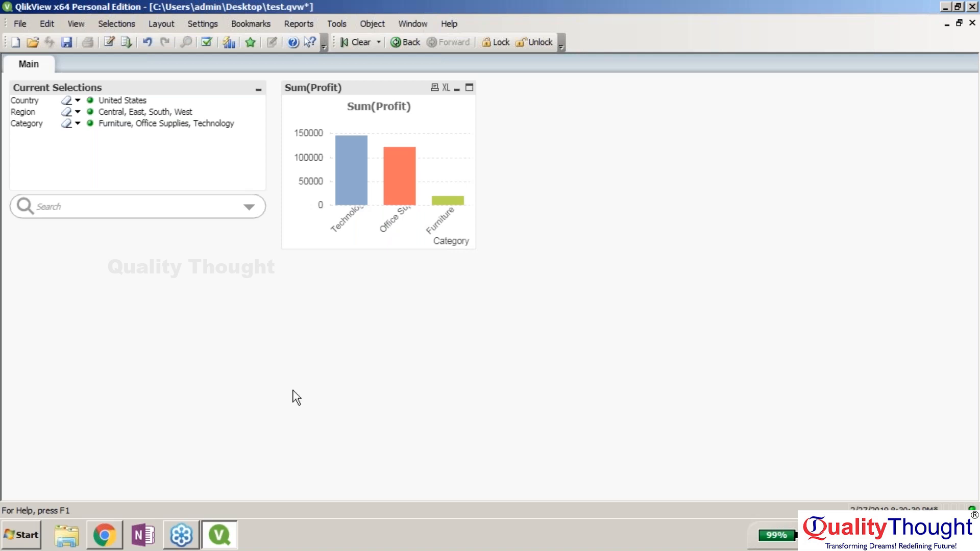
- Open the searchable field list and the Current Selections context menus, dismissing each without changes
left_click(249, 209)
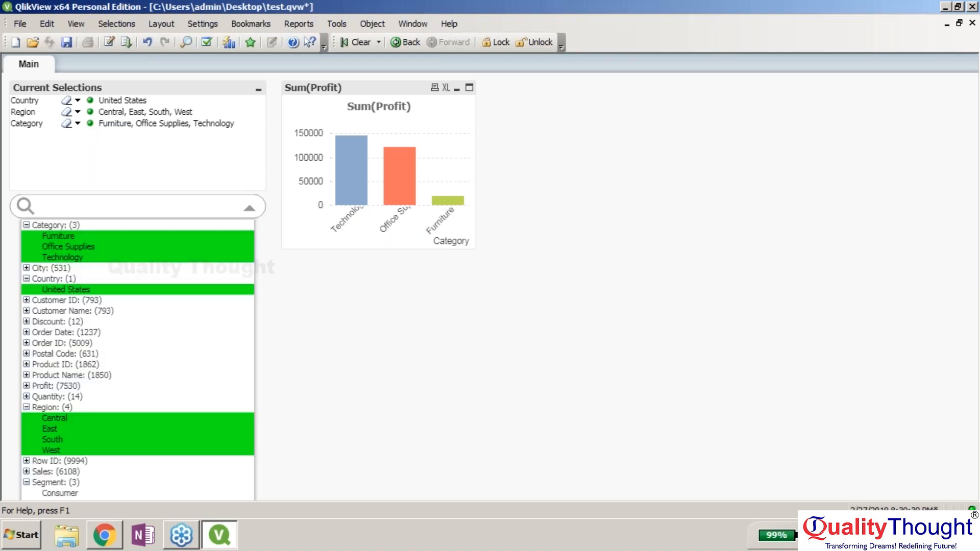
left_click(190, 94)
right_click(189, 92)
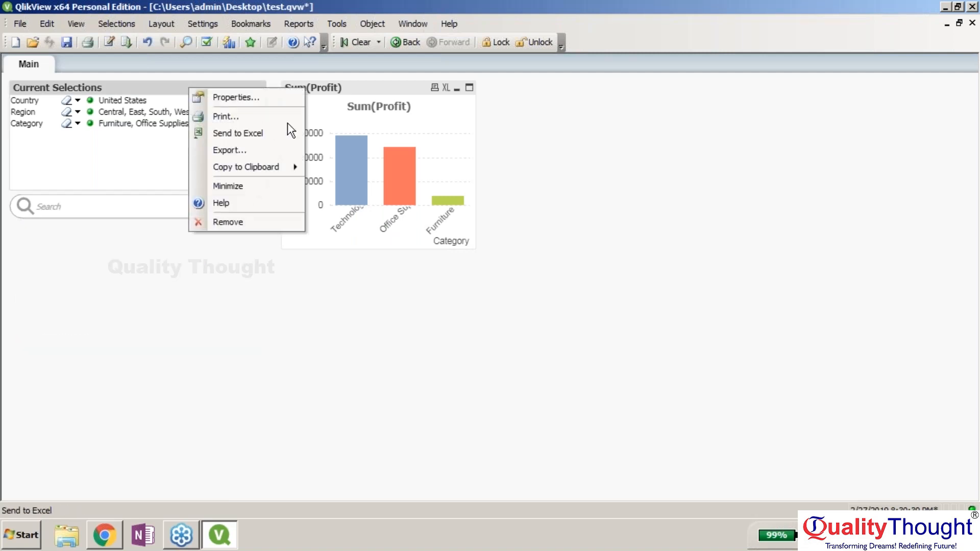
left_click(171, 86)
right_click(179, 92)
left_click(147, 121)
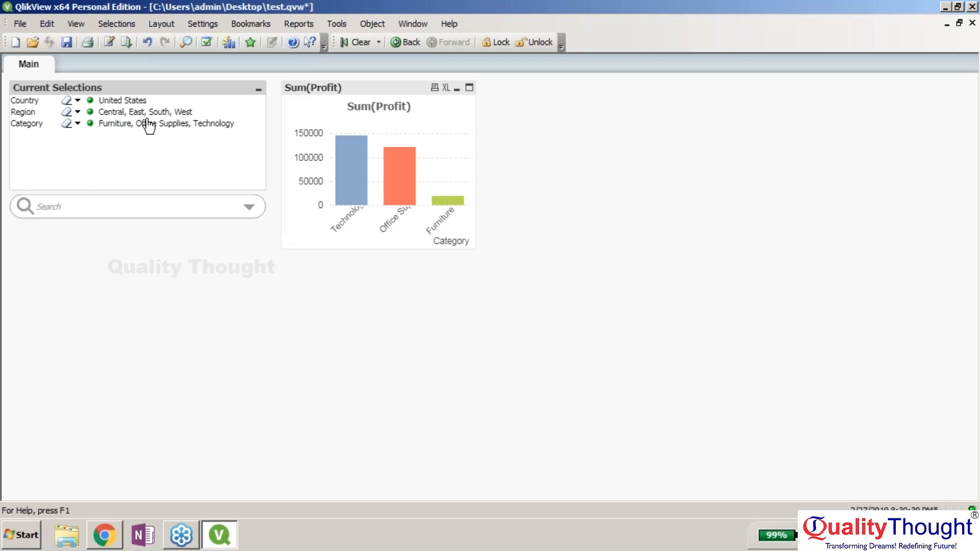
- Clear the Region, Category and Country selections, then bring up the searchable field list
right_click(148, 121)
left_click(221, 208)
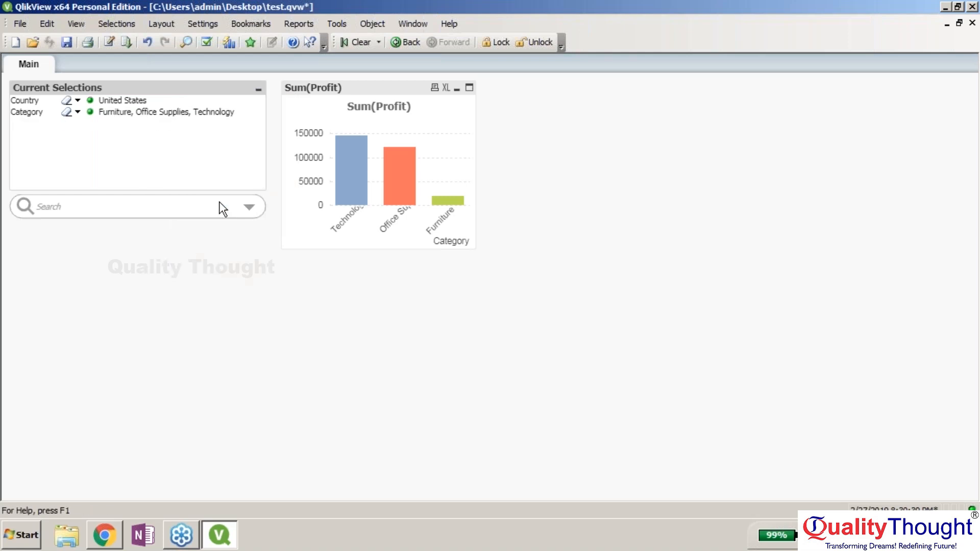
right_click(175, 102)
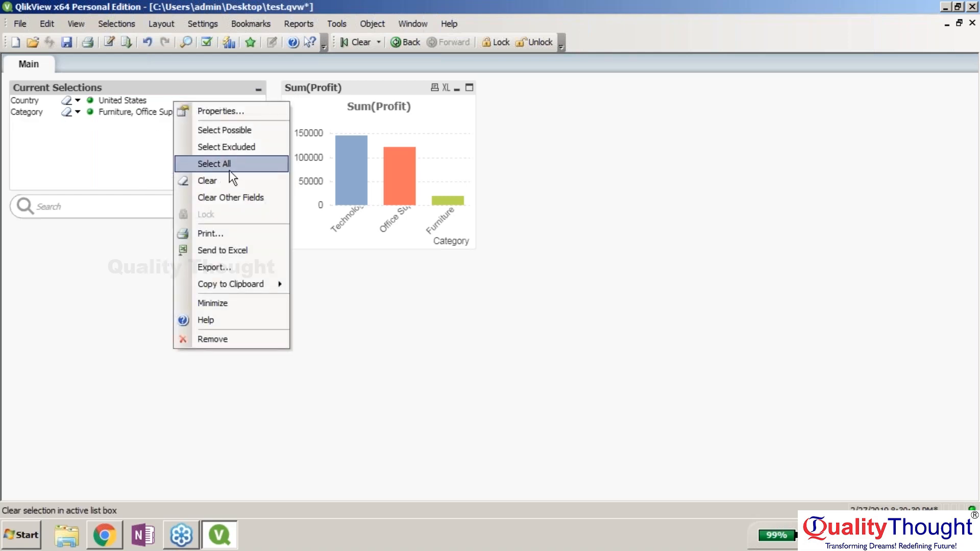
left_click(234, 197)
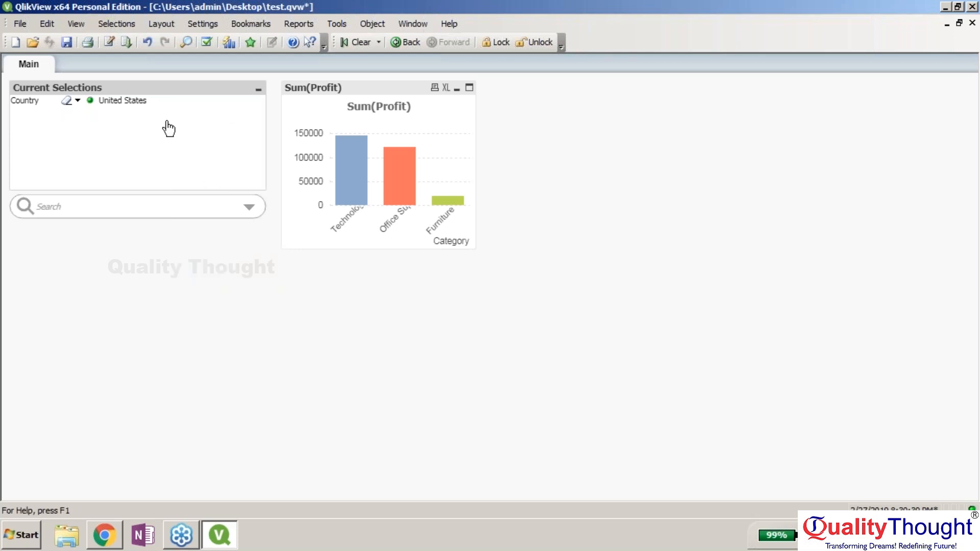
right_click(148, 100)
left_click(221, 181)
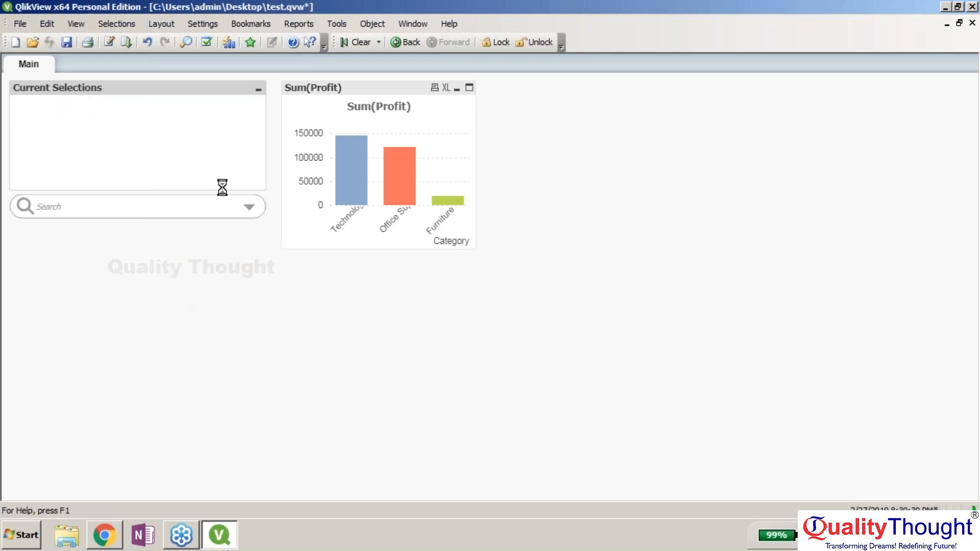
left_click(258, 210)
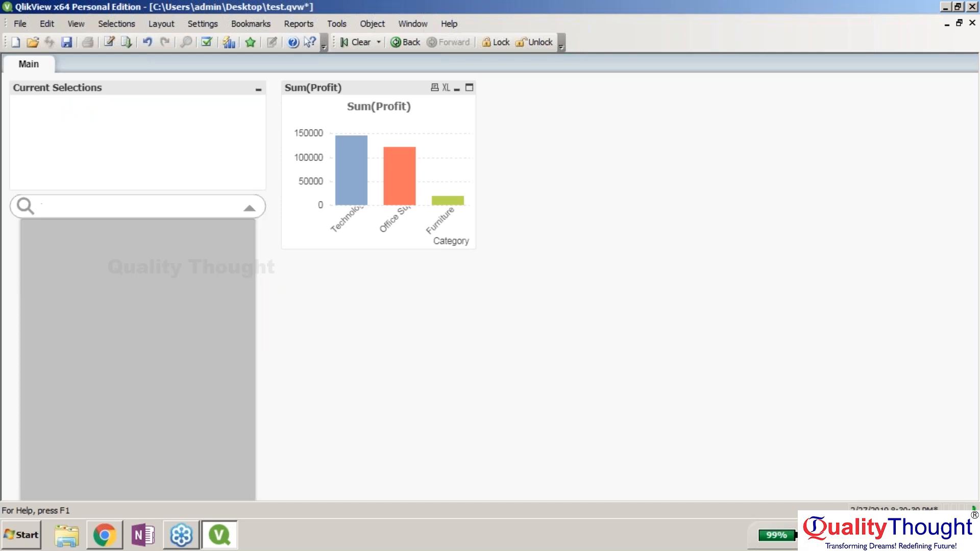
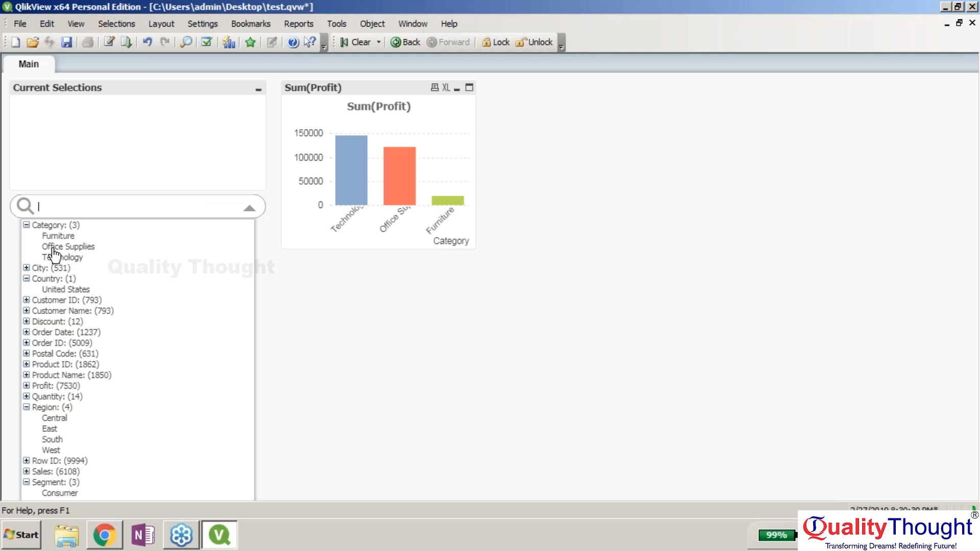
- Collapse the Country, Category, Region, Segment and Ship Mode lists, then select all their values
left_click(26, 279)
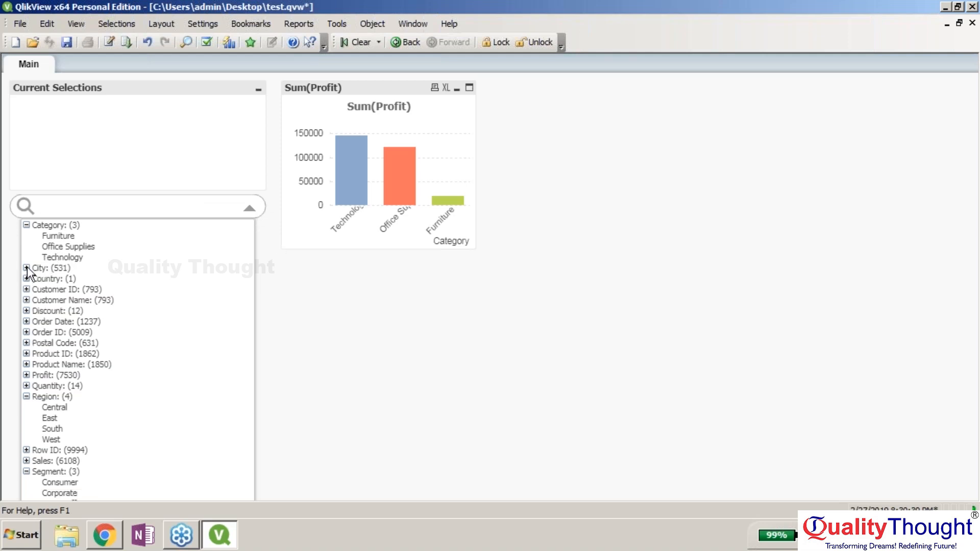
left_click(26, 225)
left_click(26, 365)
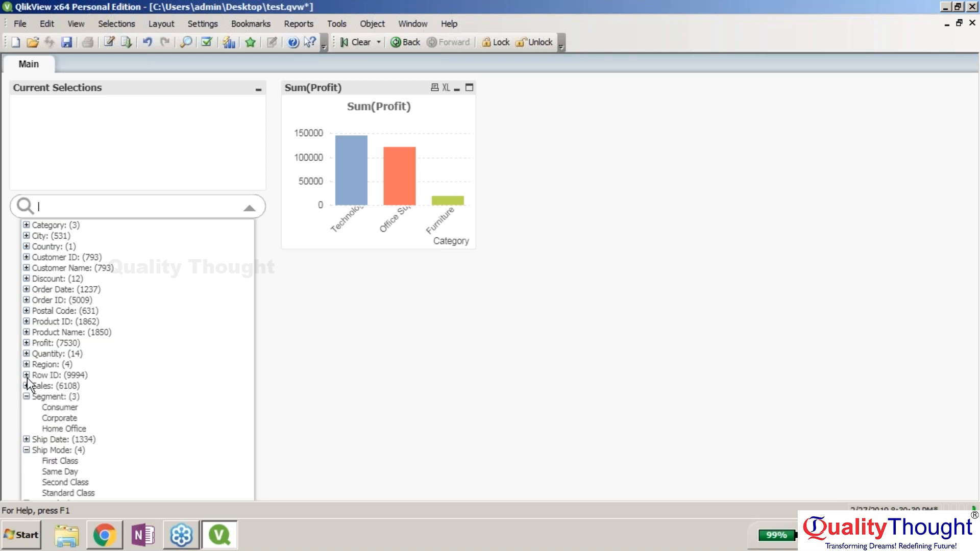
left_click(26, 397)
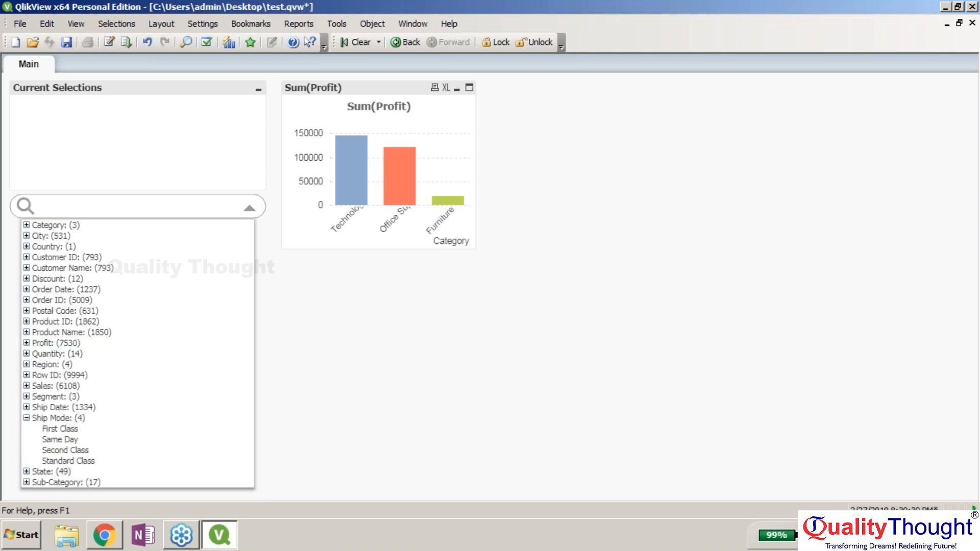
left_click(26, 418)
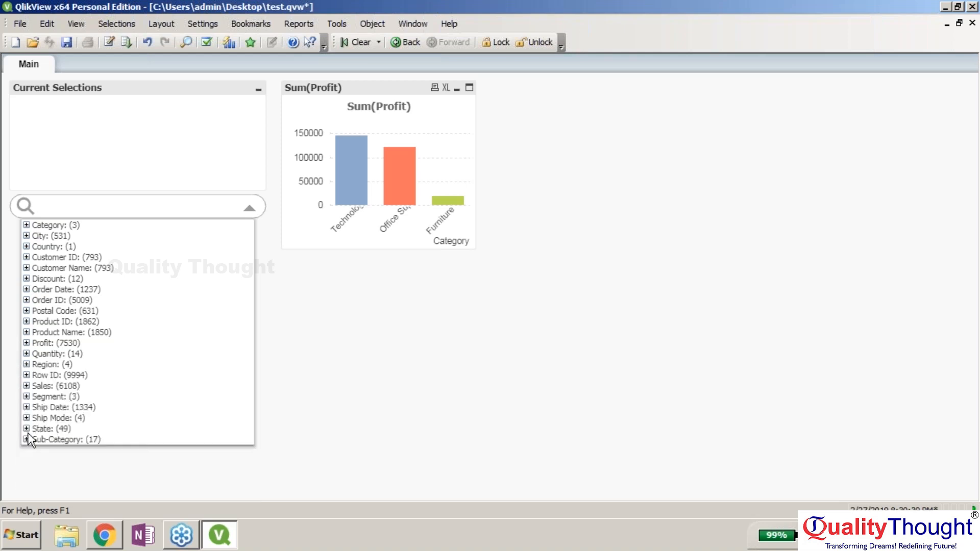
left_click(117, 156)
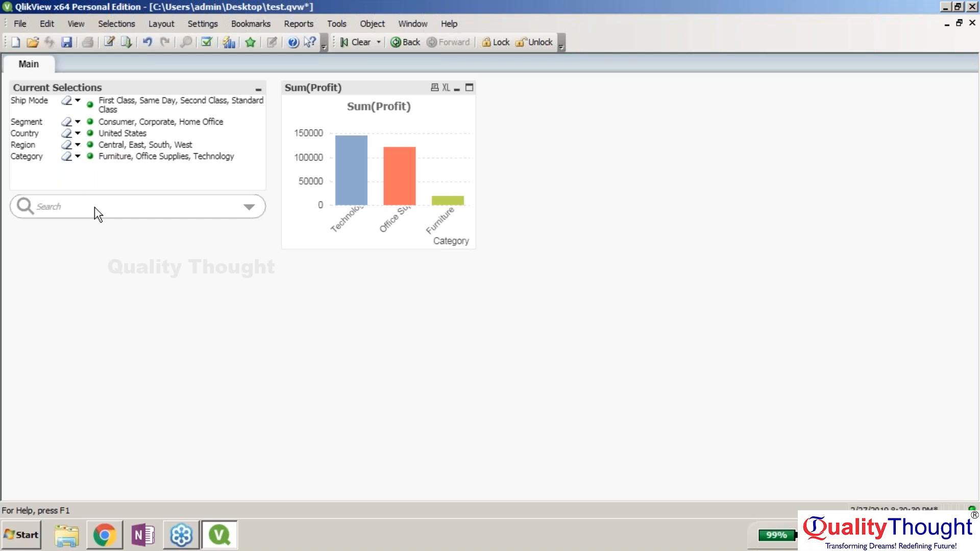
- Narrow Segment to Consumer, try Technology then Furniture, and reselect all three categories
left_click(77, 122)
left_click(110, 123)
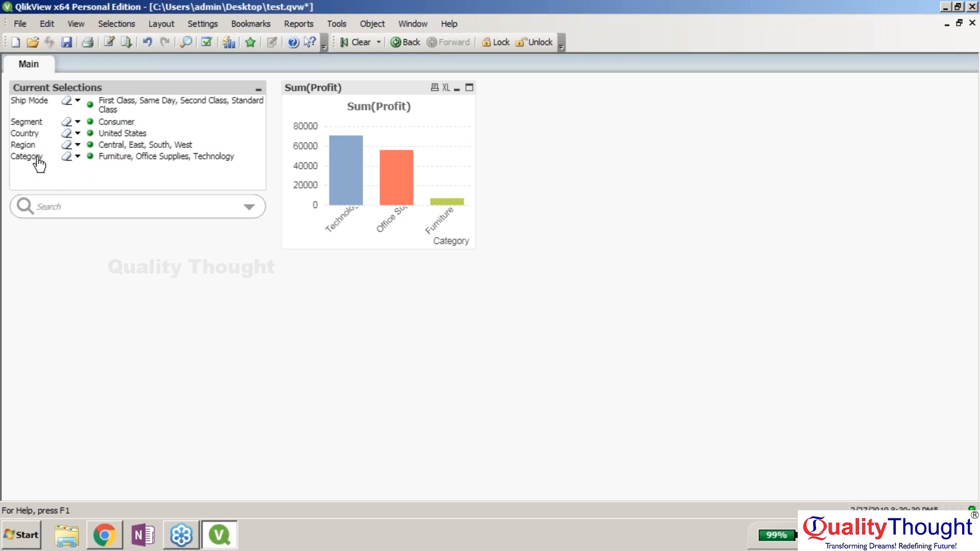
left_click(78, 156)
left_click(138, 177)
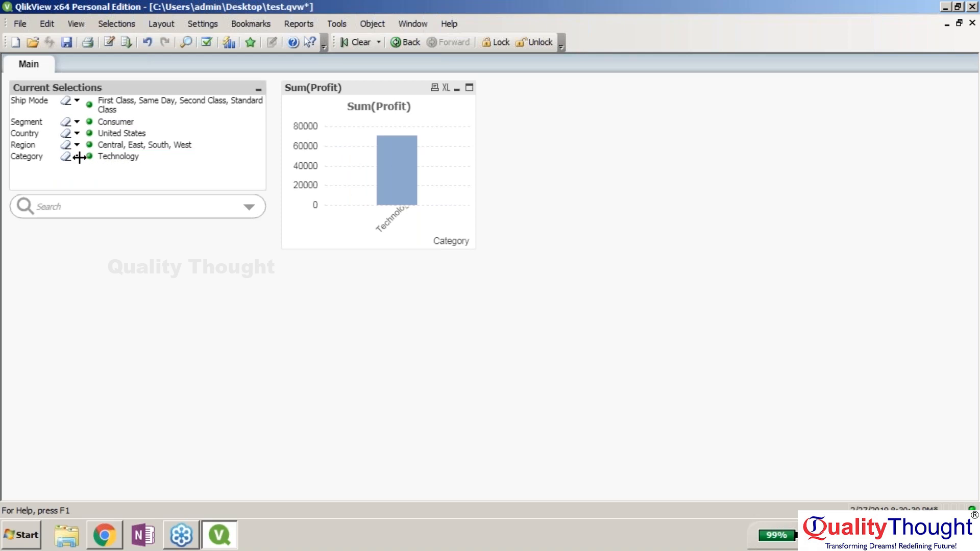
left_click(77, 156)
left_click(151, 166)
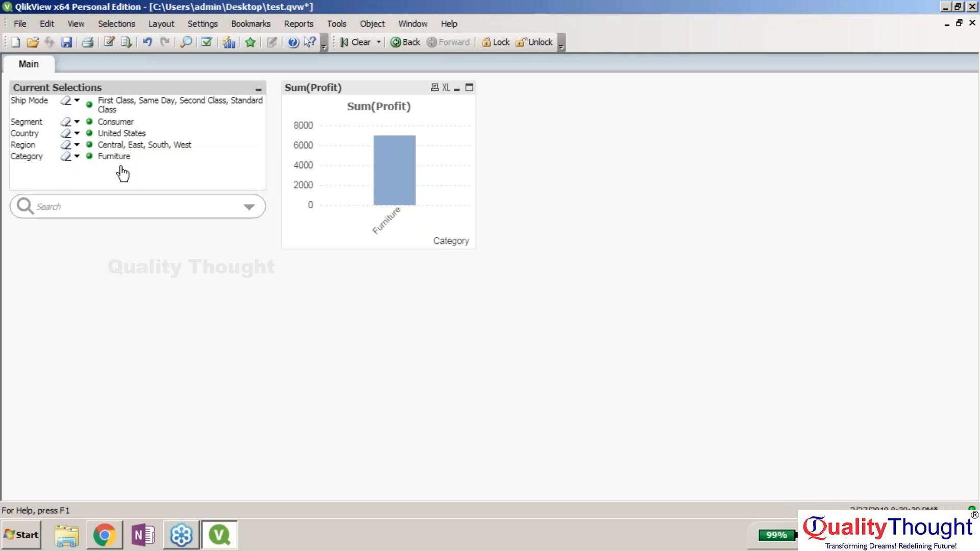
left_click(77, 156)
left_click_drag(156, 177, 144, 161)
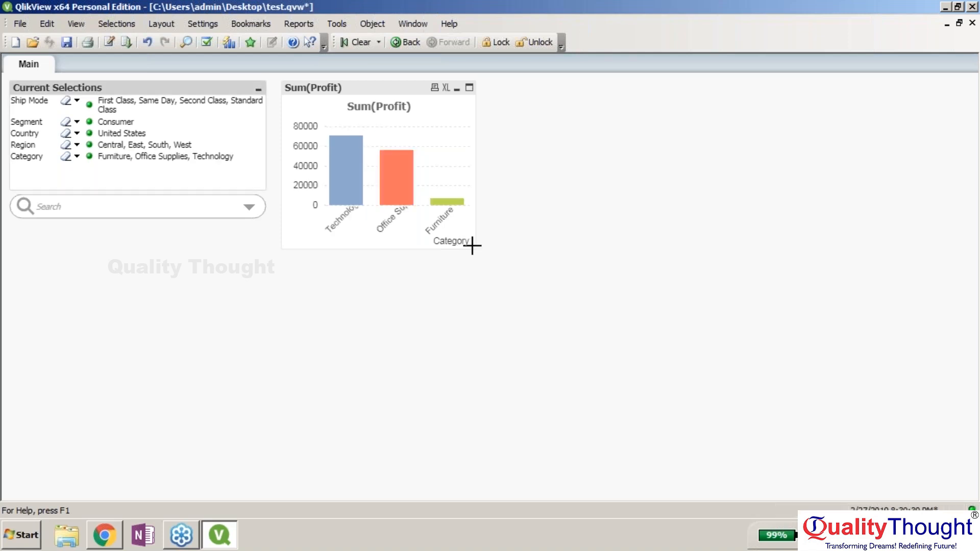
- Restrict Region to Central and undo the Sum(Profit) chart enlargement
left_click_drag(475, 248, 560, 411)
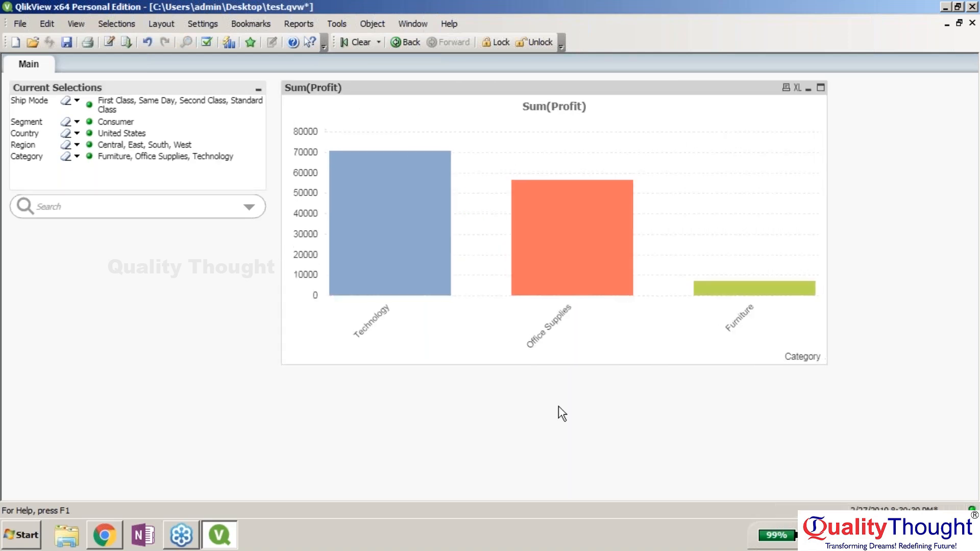
left_click(34, 146)
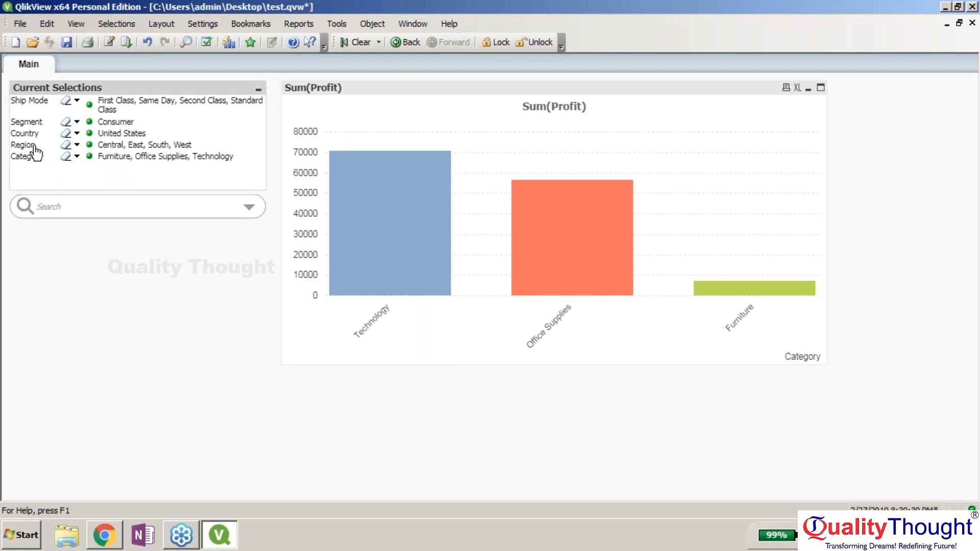
left_click(77, 145)
left_click(108, 144)
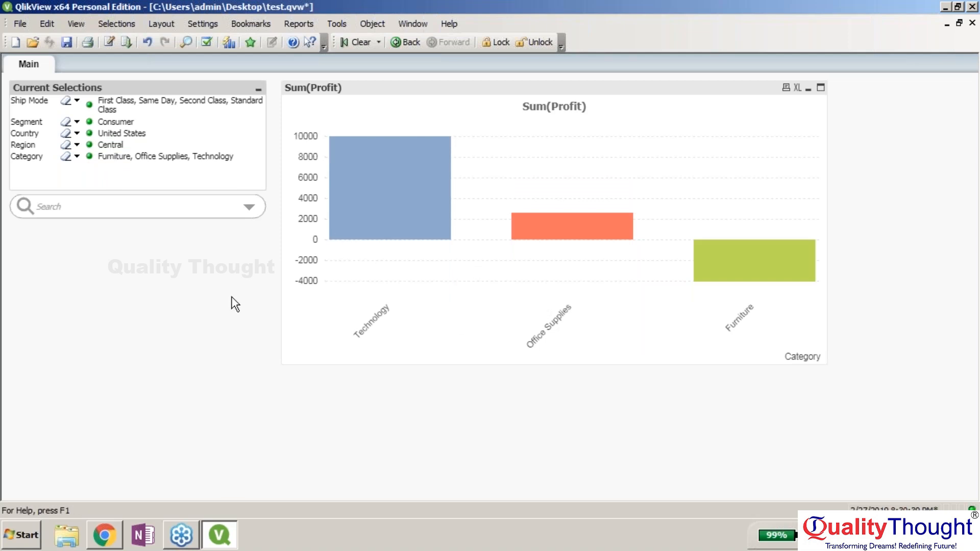
key("ctrl+z")
key("ctrl+z")
key("ctrl+z")
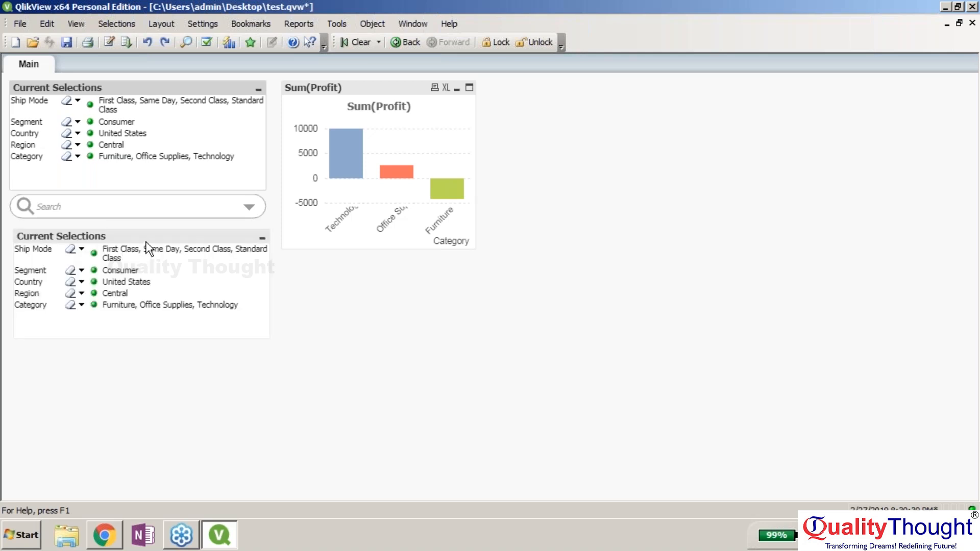
- Move the second Current Selections box to the right and enlarge it
left_click_drag(151, 245, 622, 91)
left_click_drag(813, 232, 839, 263)
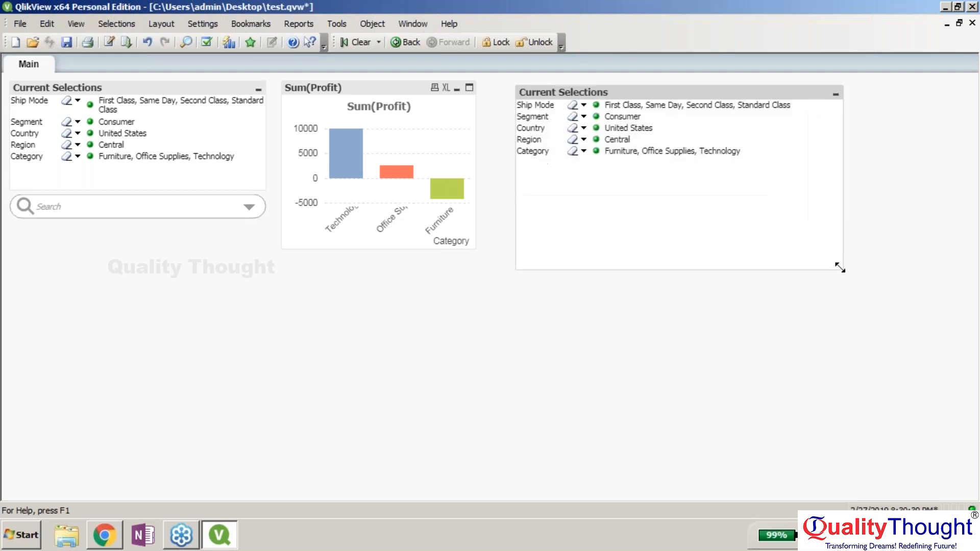
right_click(628, 122)
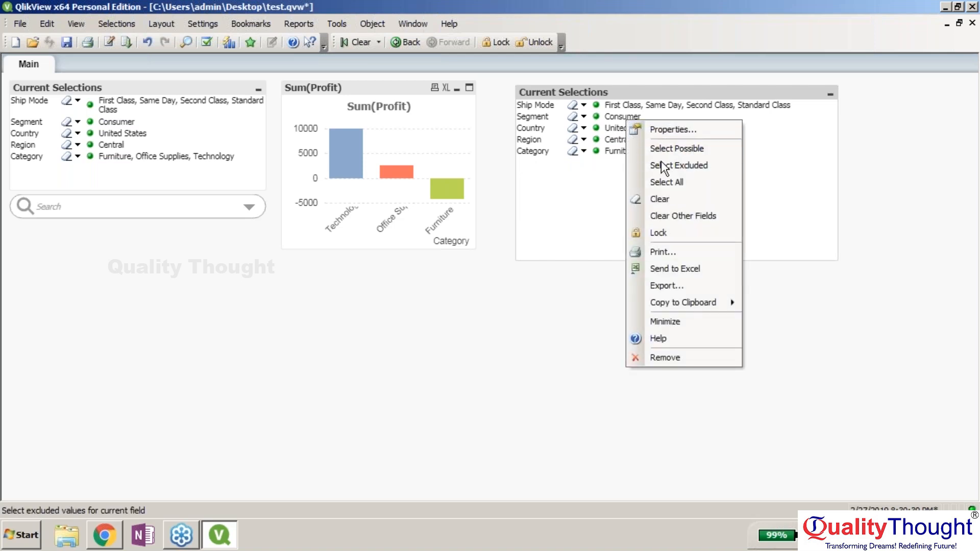
left_click(167, 162)
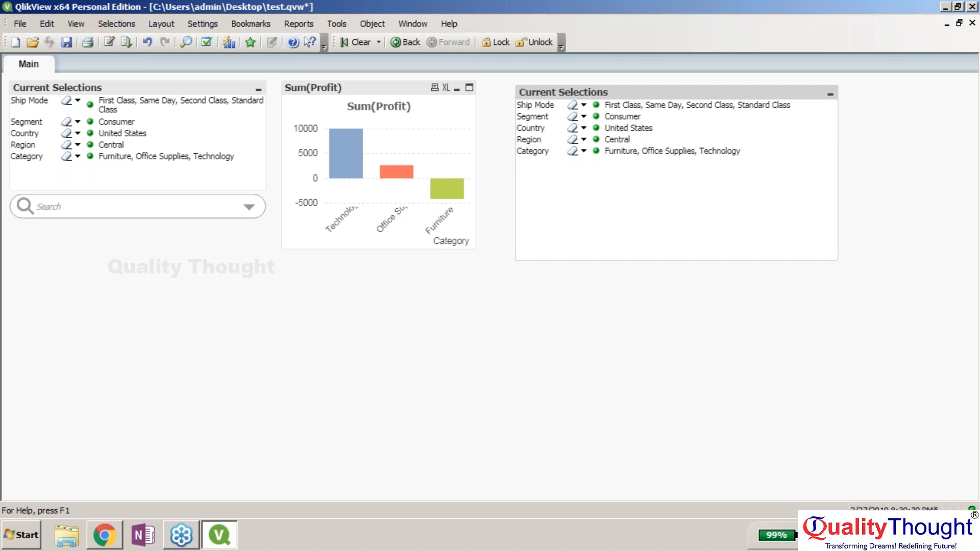
right_click(166, 159)
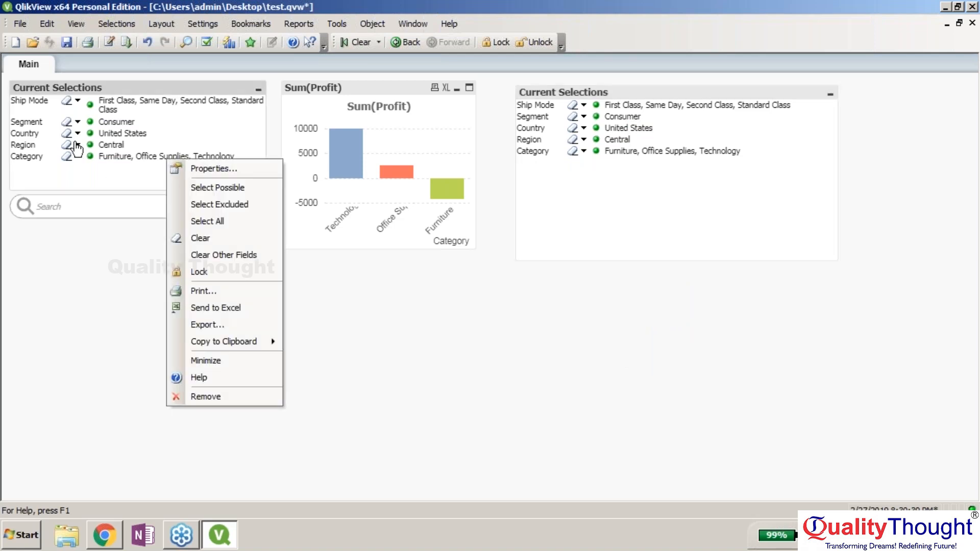
left_click(77, 122)
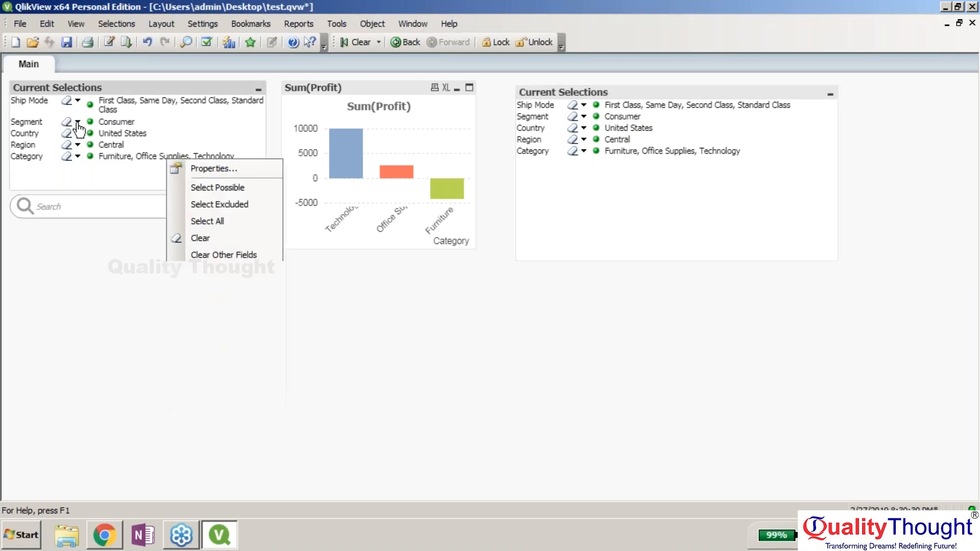
- Select Home Office, Corporate and Consumer for Segment and limit Ship Mode to First Class
left_click(78, 121)
left_click(126, 144)
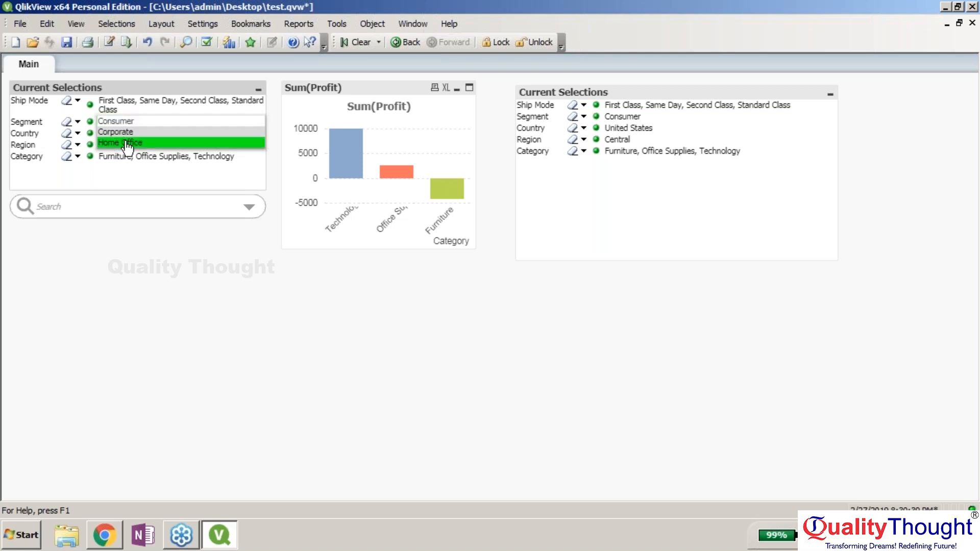
left_click(120, 131, "ctrl")
left_click(118, 123, "ctrl")
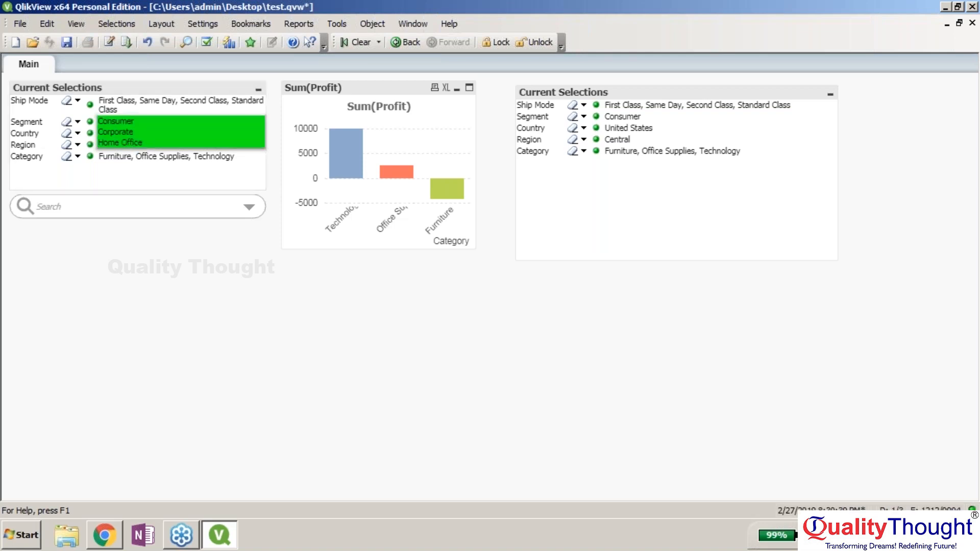
left_click(216, 290)
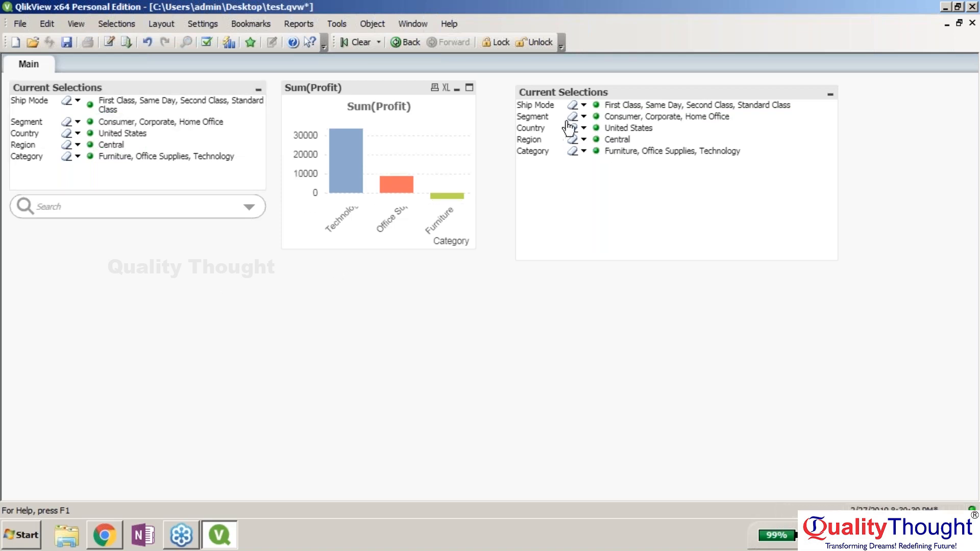
left_click(584, 105)
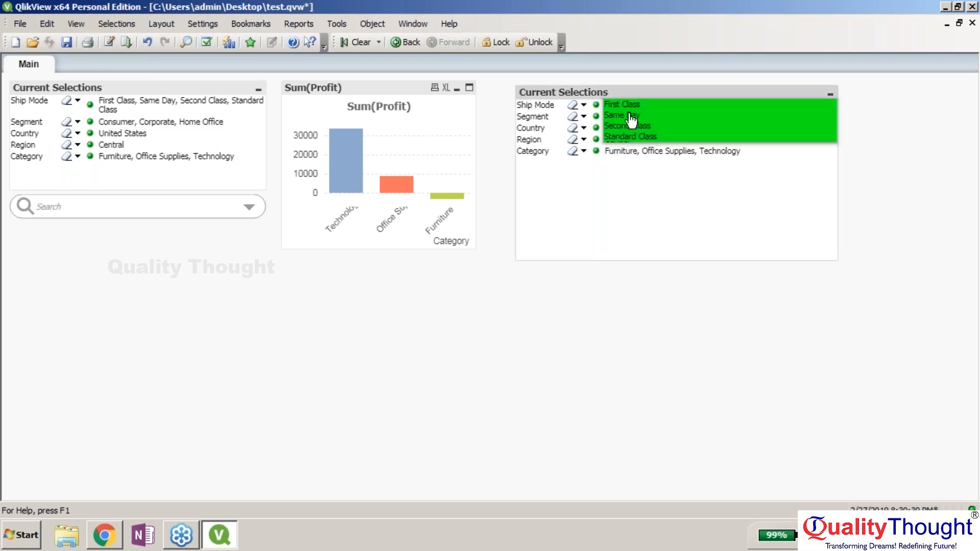
left_click(628, 105)
left_click(570, 309)
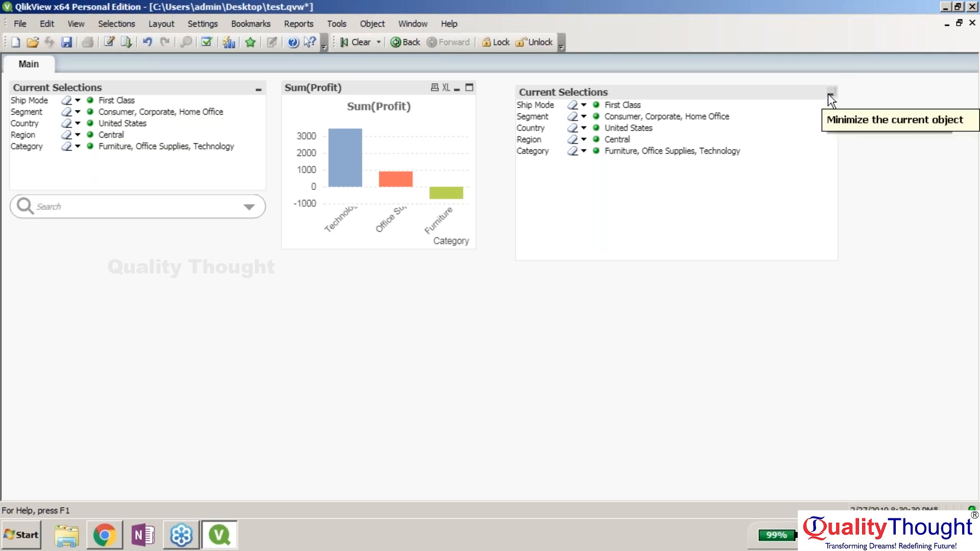
- Move the second selections box back below Search and shrink it
left_click_drag(815, 95, 312, 239)
left_click_drag(332, 407, 266, 341)
left_click(428, 413)
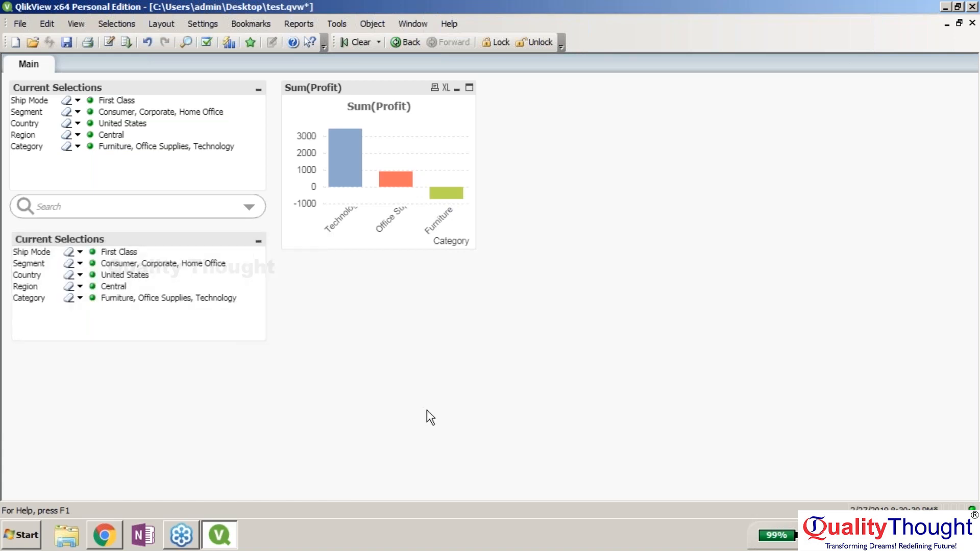
left_click(970, 248)
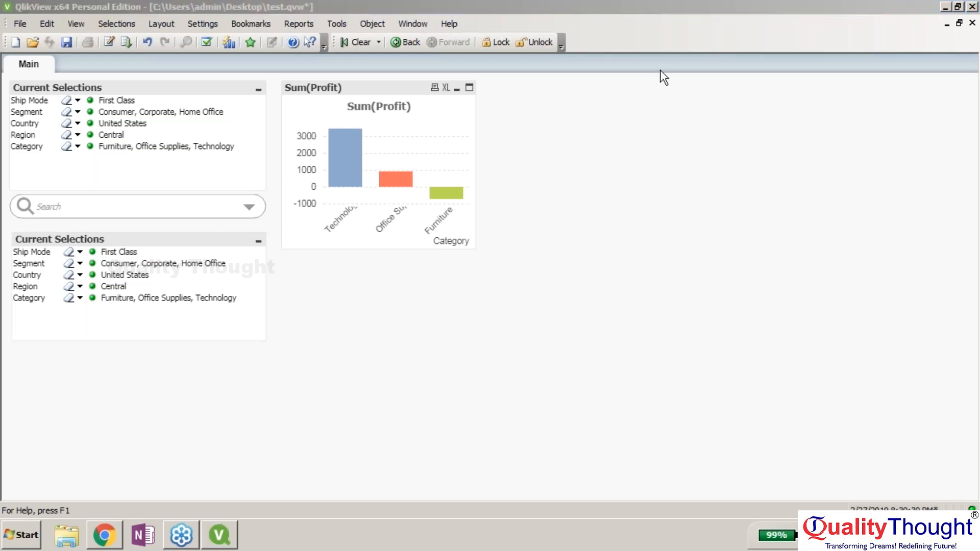
- Keep Furniture as the only category and clear the Country selection of United States
left_click(248, 209)
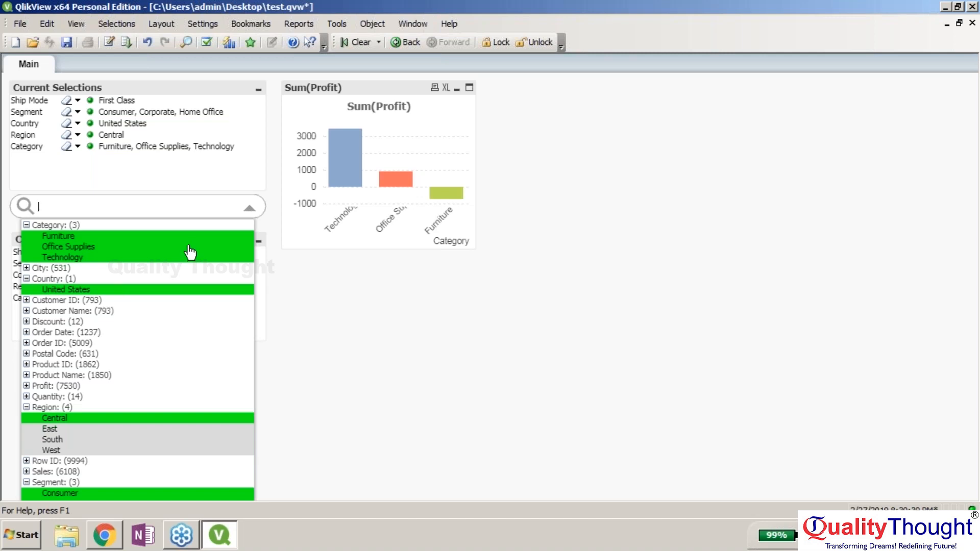
left_click(92, 334)
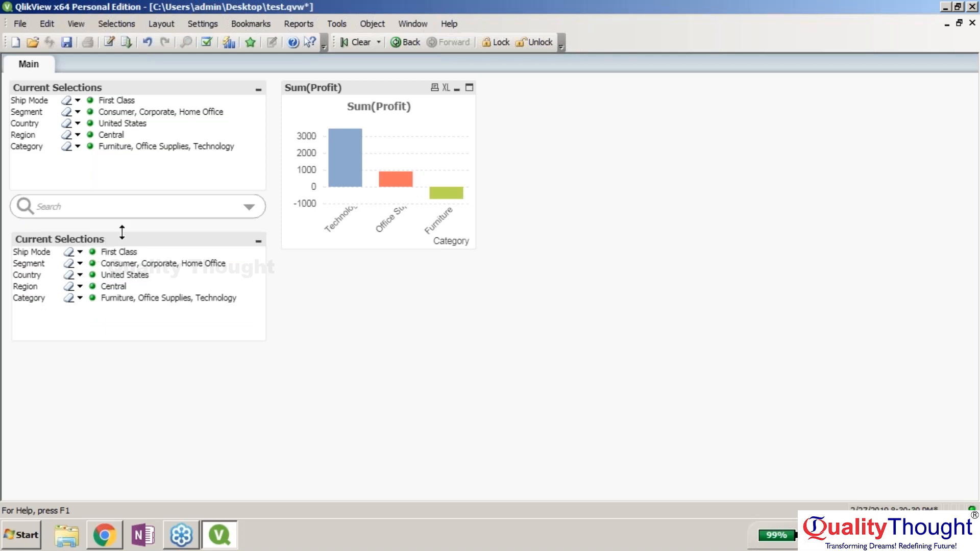
left_click(245, 208)
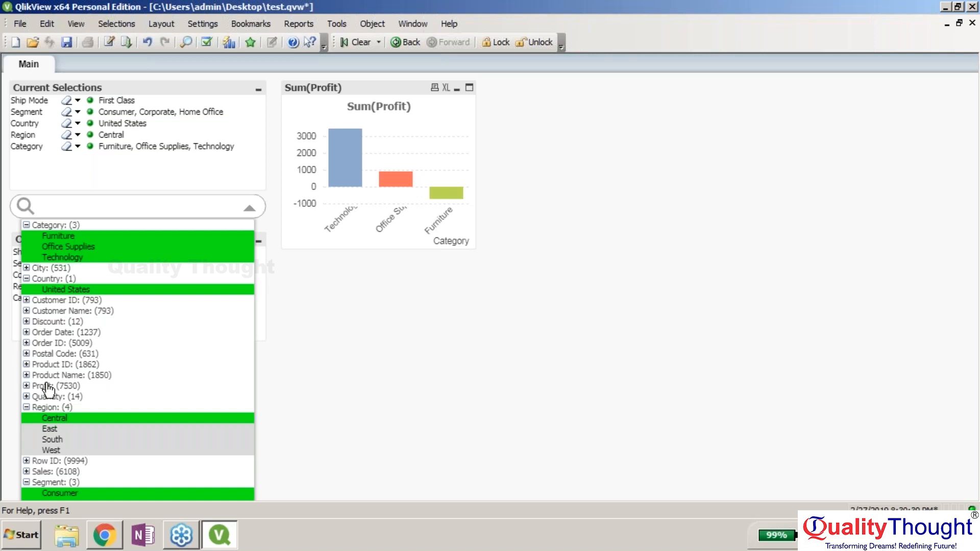
left_click(68, 237)
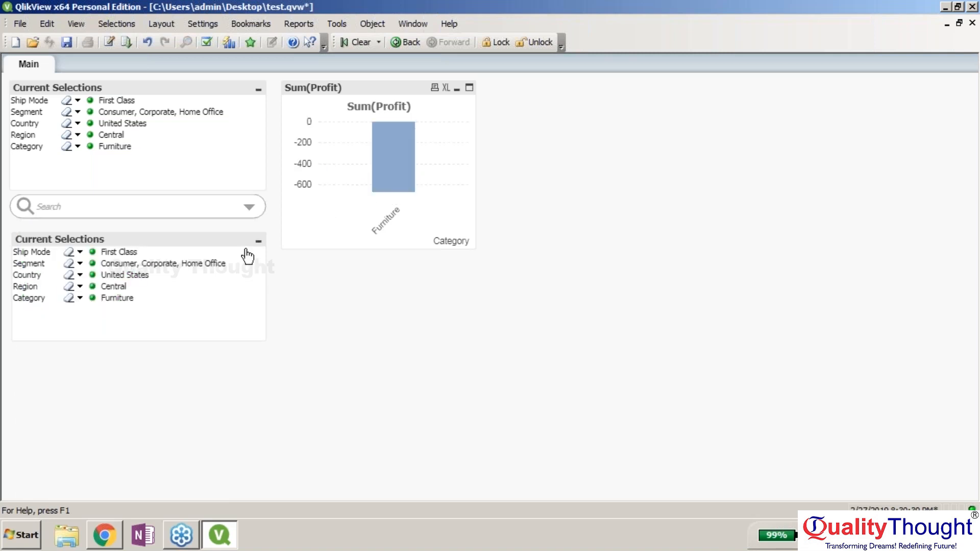
left_click(249, 207)
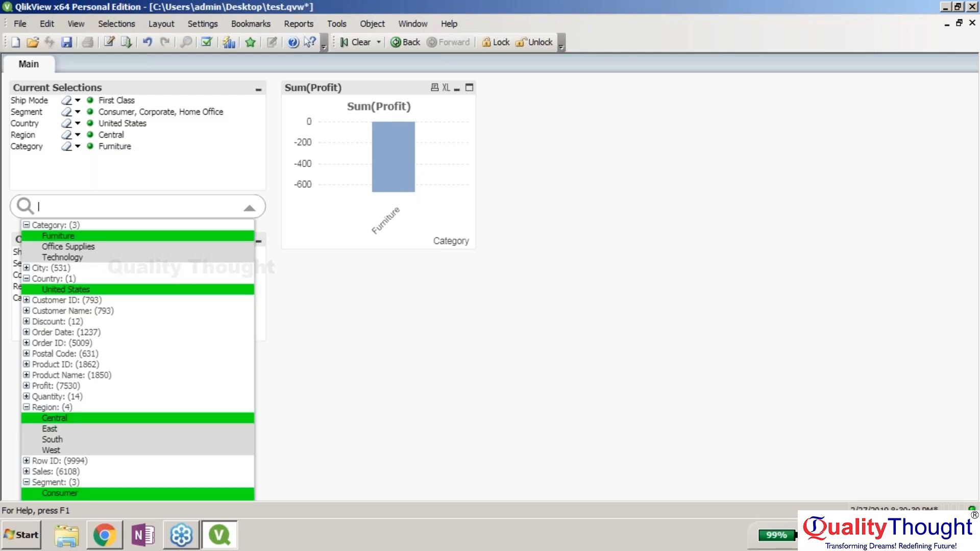
left_click(135, 289)
left_click(254, 208)
- Collapse the other fields in the search list and select Order Date 1/26/2014
left_click(27, 225)
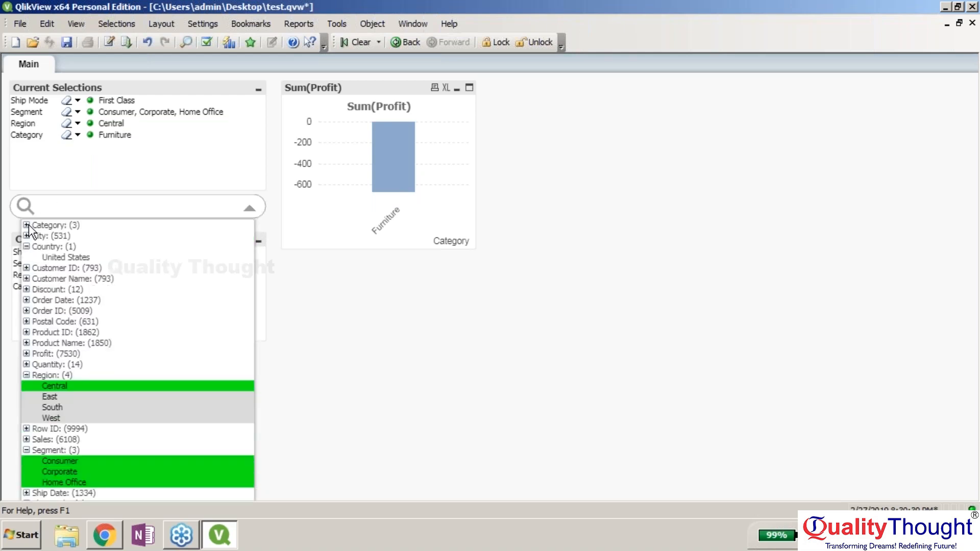
left_click(27, 246)
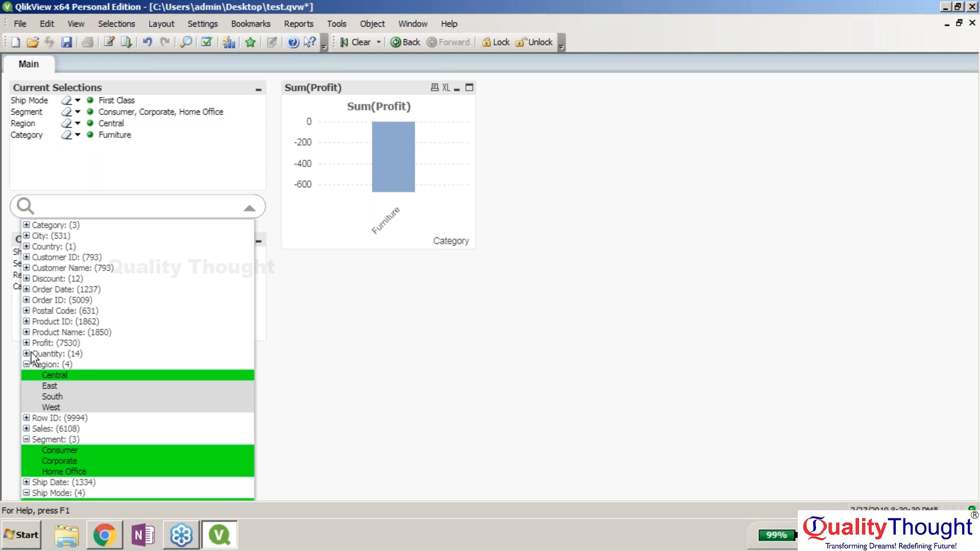
left_click(27, 365)
left_click(27, 396)
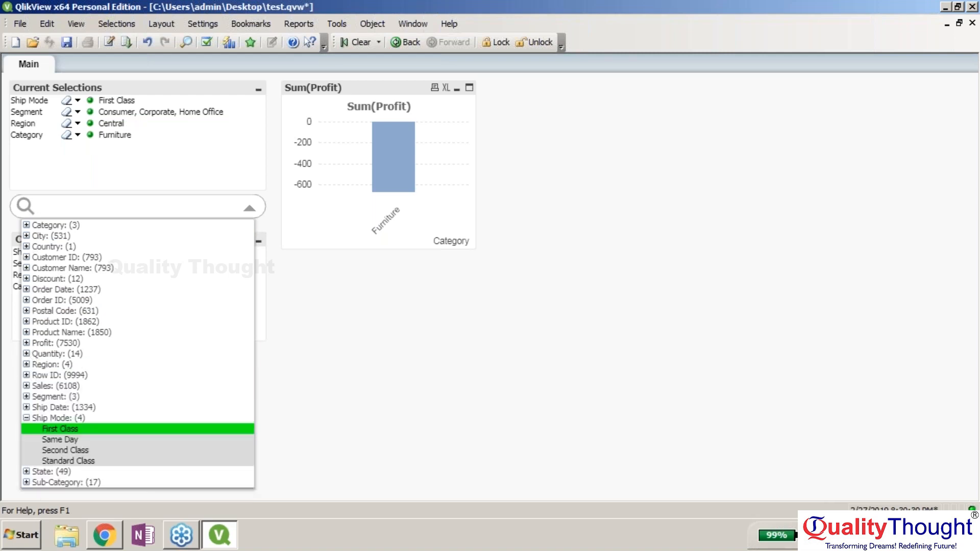
left_click(26, 419)
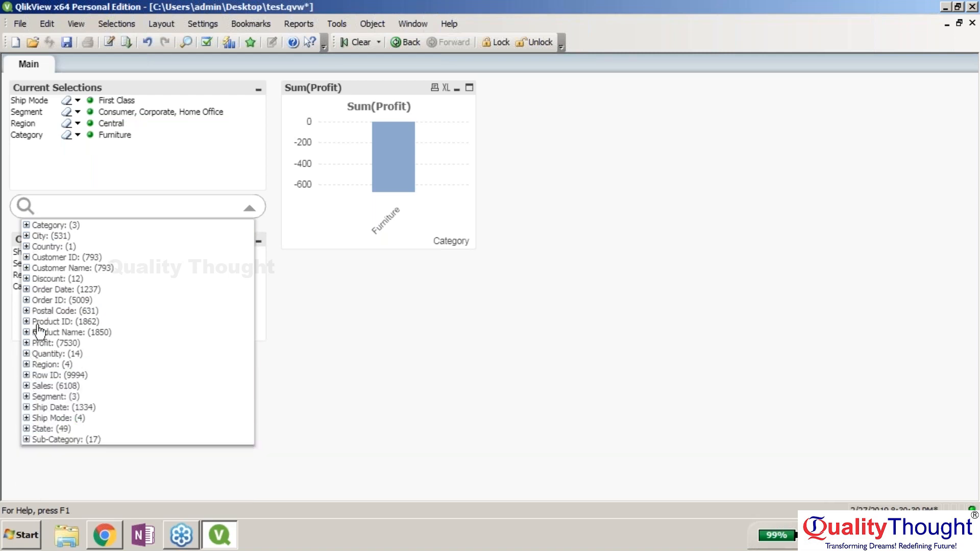
left_click(27, 289)
left_click(51, 300)
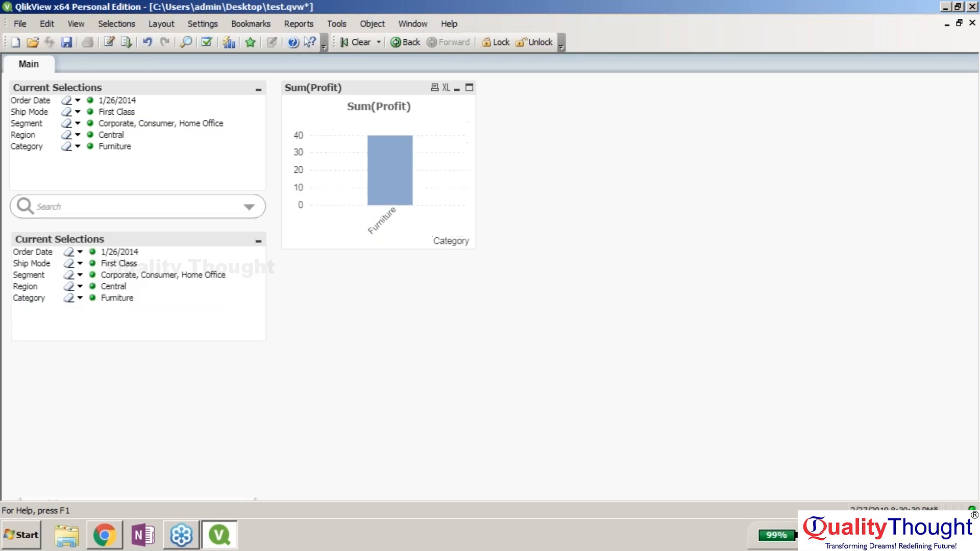
- Change the Order Date selection to 12/17/2017 via the Current Selections dropdown
left_click(112, 106)
left_click_drag(82, 101, 81, 100)
left_click(77, 101)
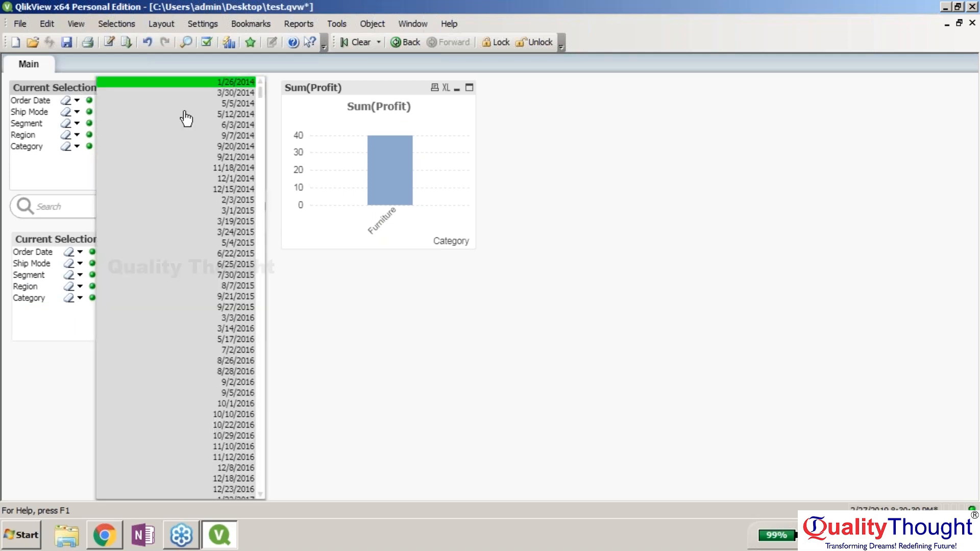
left_click_drag(261, 87, 278, 499)
left_click(233, 367)
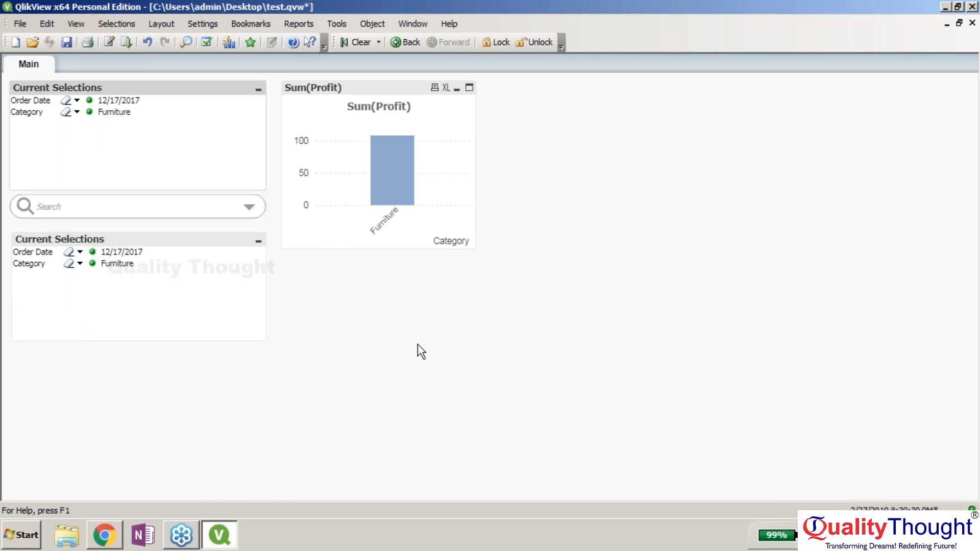
right_click(120, 107)
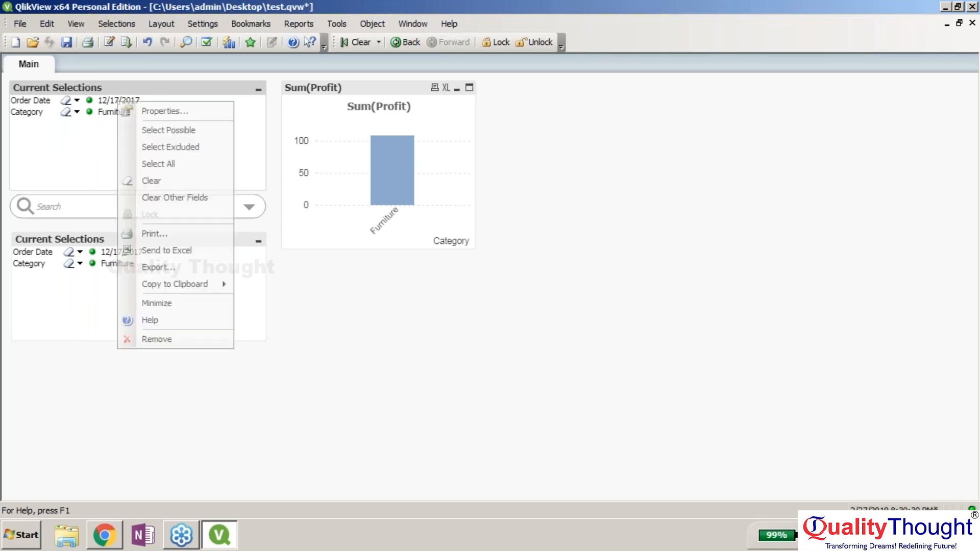
left_click(168, 132)
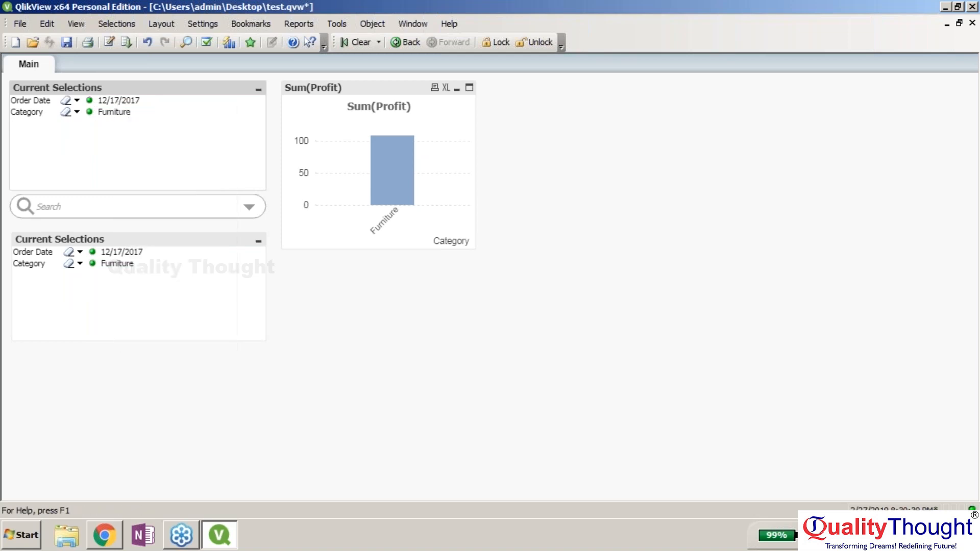
right_click(130, 101)
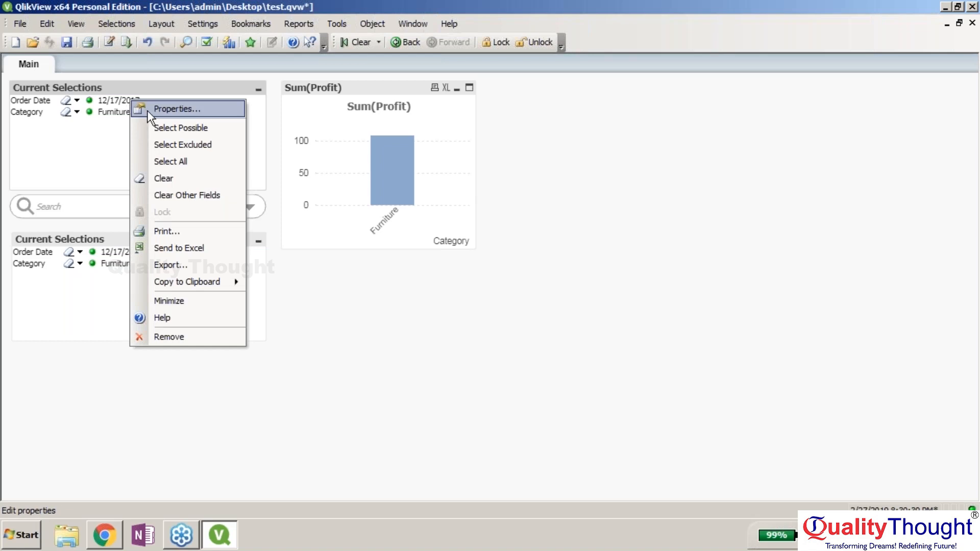
- Switch Order Date to all excluded dates so it reads ALL
left_click(180, 149)
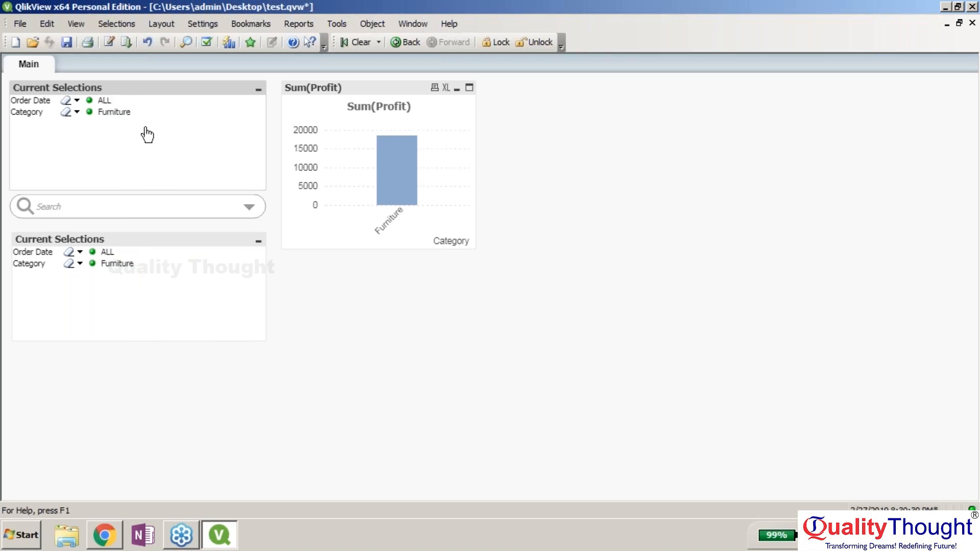
right_click(108, 101)
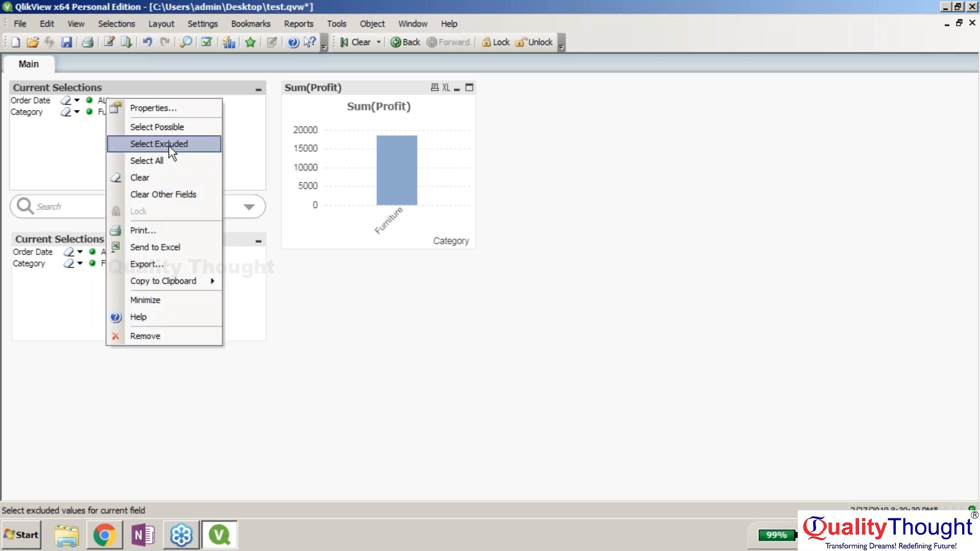
left_click(164, 139)
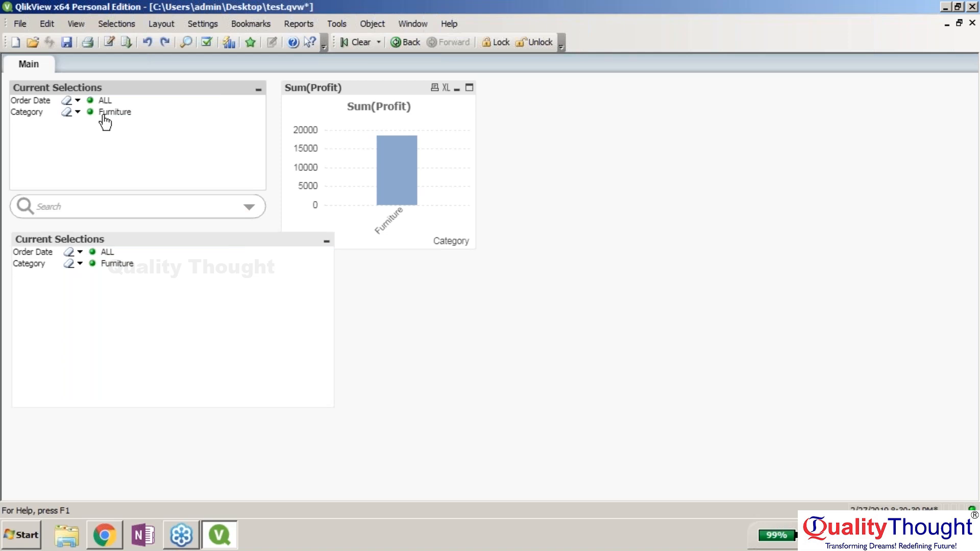
- Undo back to a single Current Selections box and shift the Sum(Profit) chart right
key("ctrl+z")
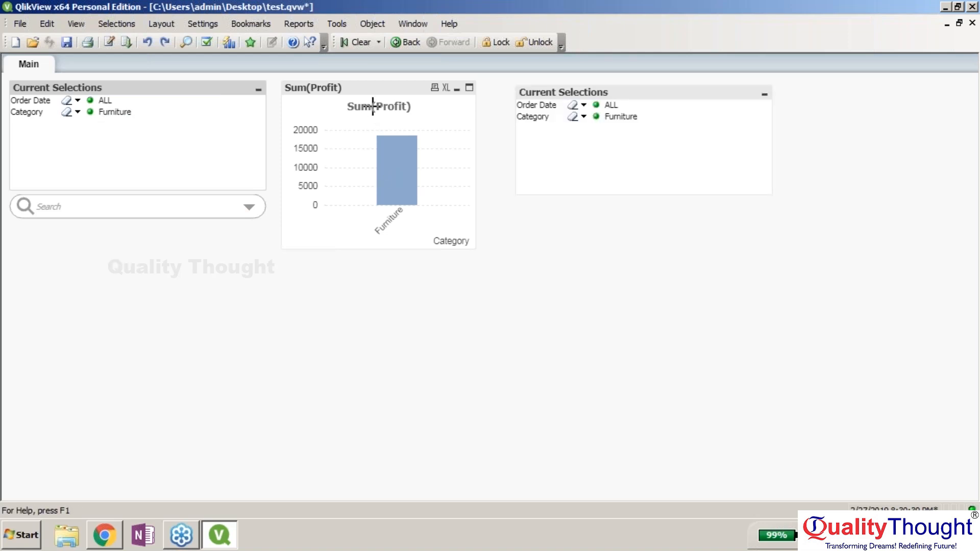
key("ctrl+z")
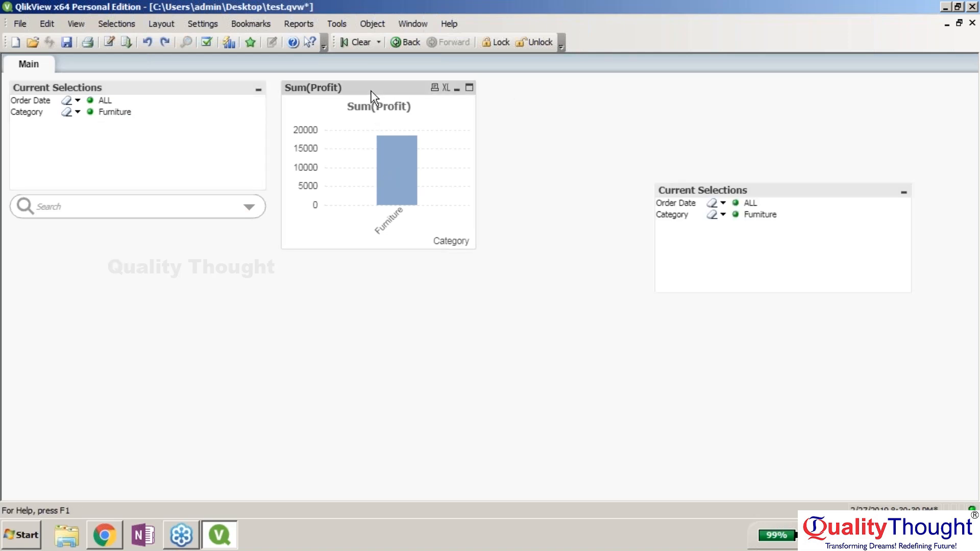
key("ctrl+z")
left_click_drag(400, 90, 456, 84)
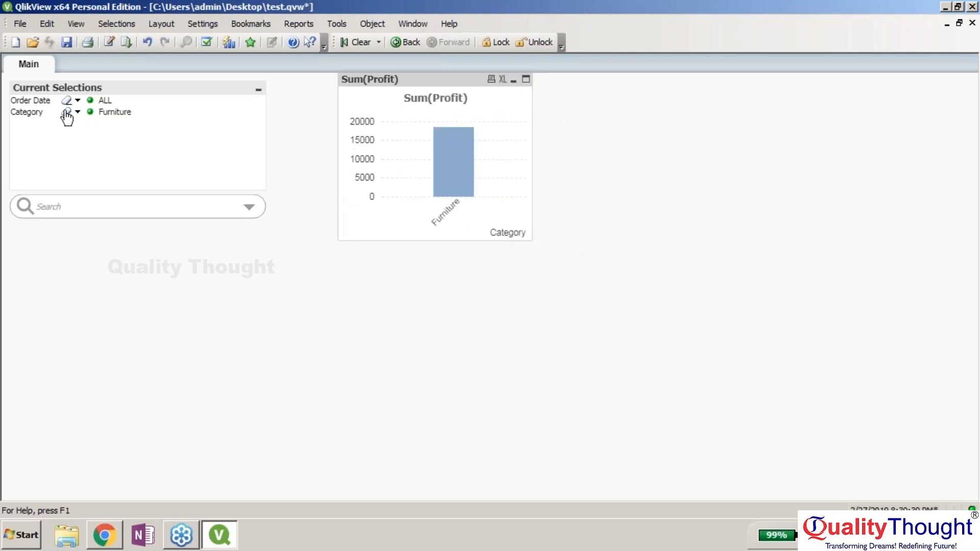
left_click(250, 209)
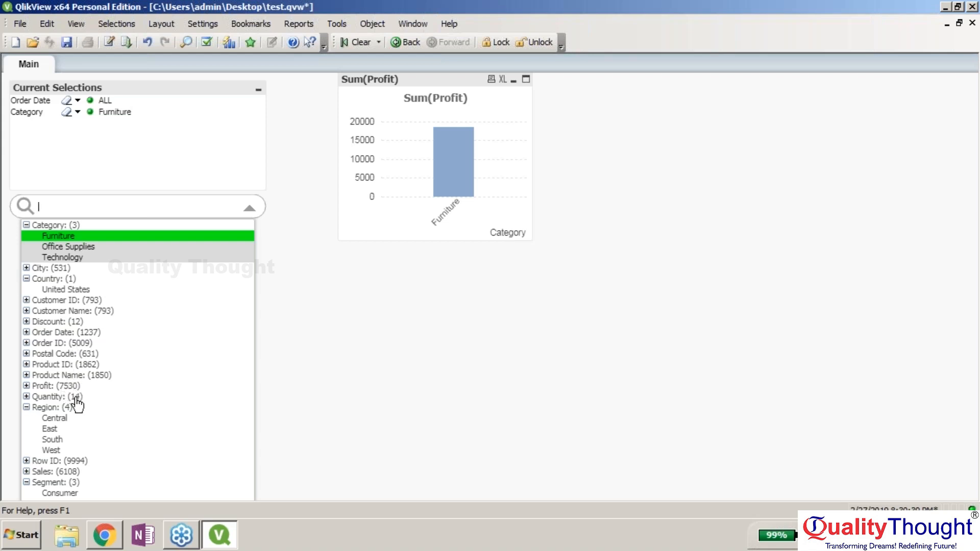
- Select all four Region values from the search list
mouse_move(49, 412)
left_mouse_down()
mouse_move(125, 328)
mouse_move(86, 228)
mouse_move(57, 409)
left_mouse_up()
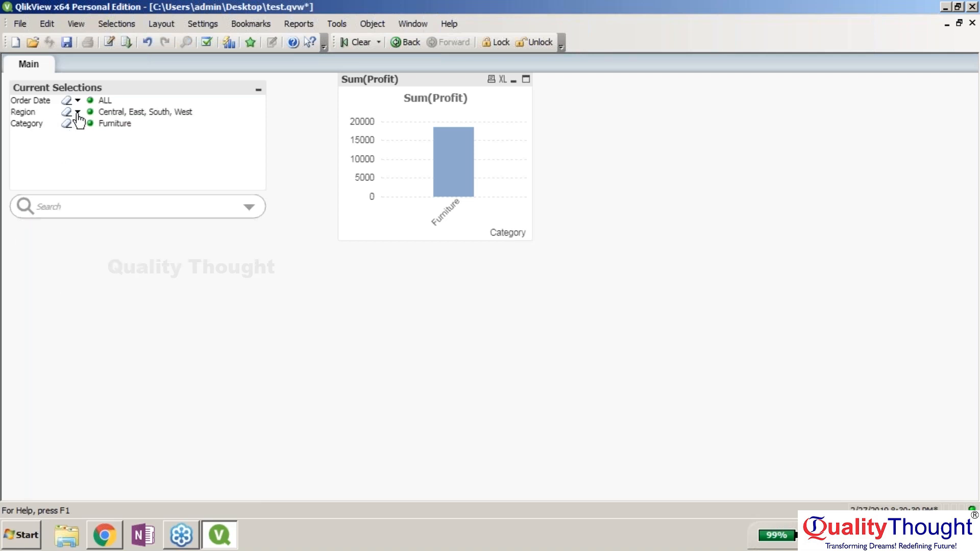
right_click(175, 112)
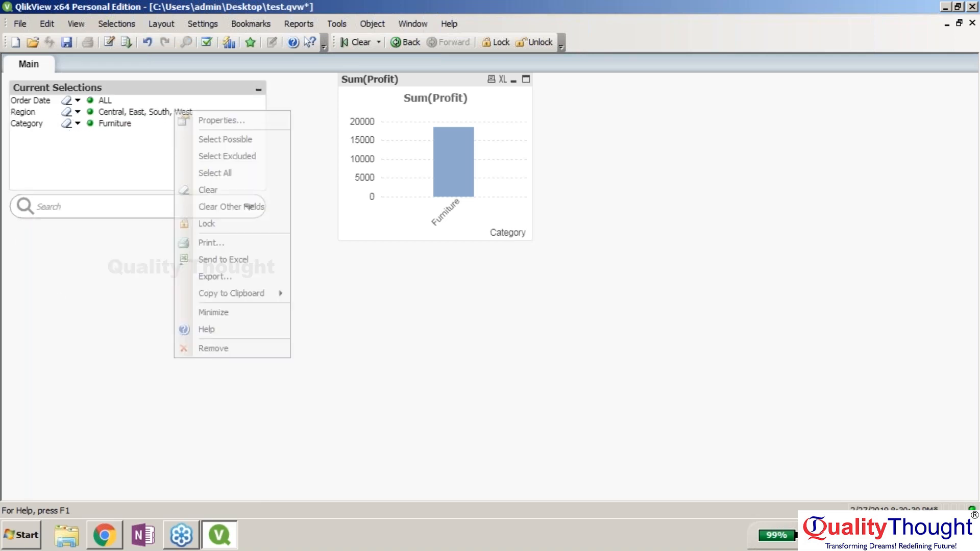
left_click(218, 174)
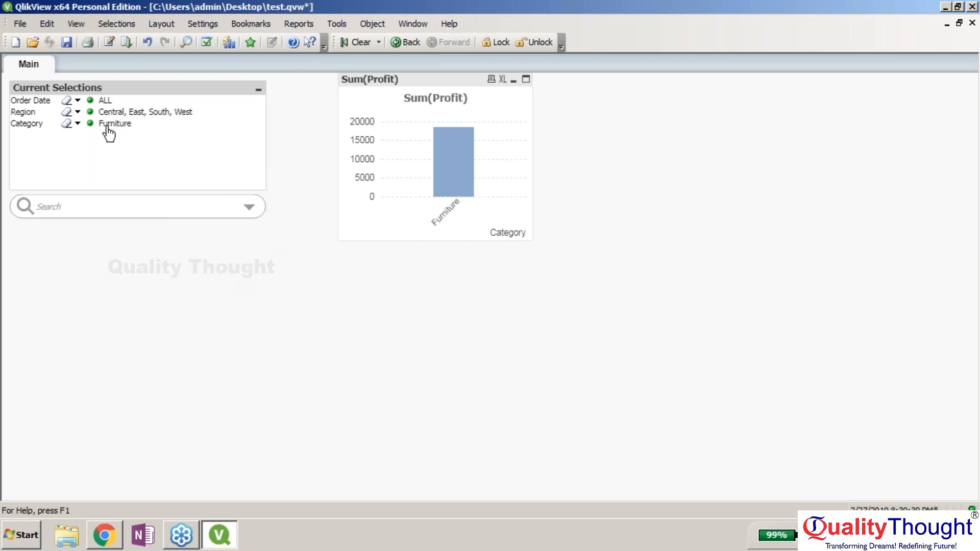
left_click(86, 115)
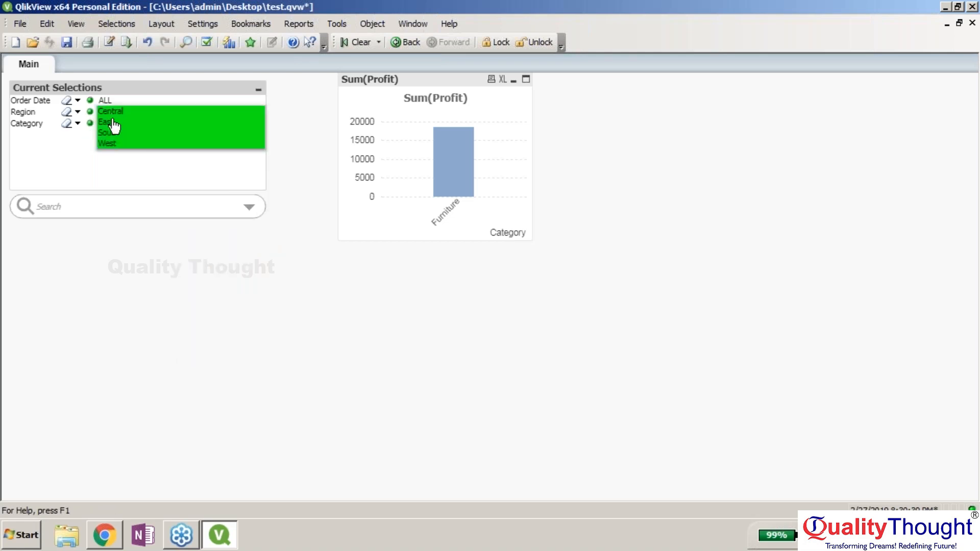
left_click(75, 118)
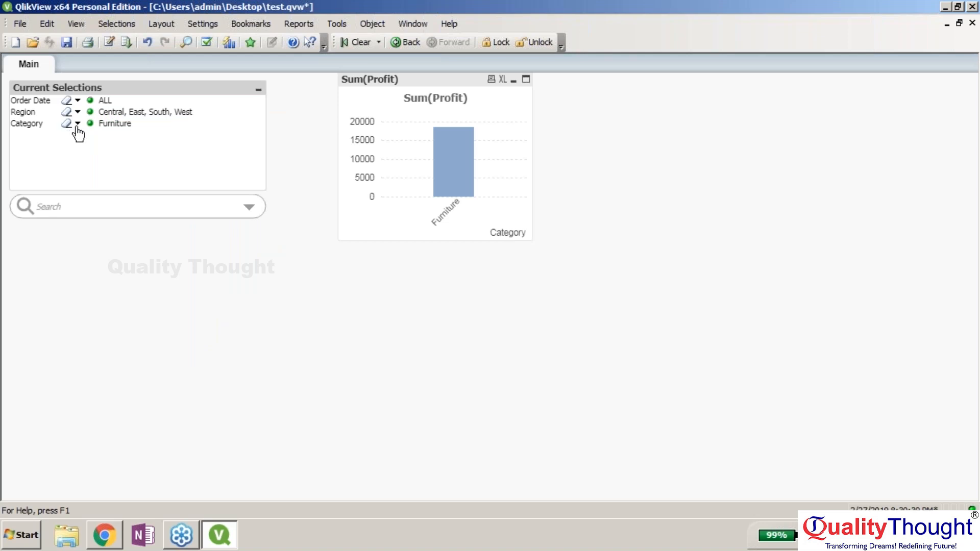
- Select all three categories and enlarge the Sum(Profit) chart
left_click(77, 123)
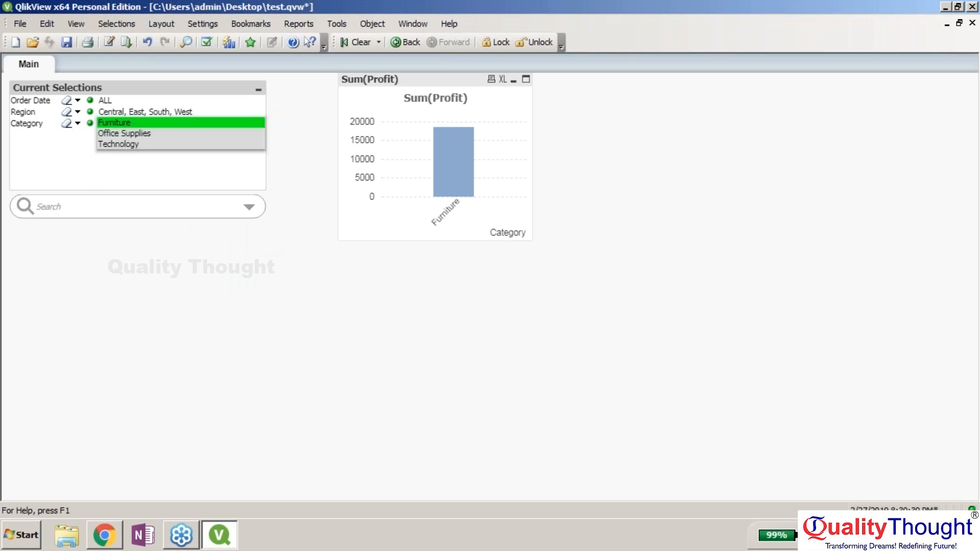
right_click(114, 128)
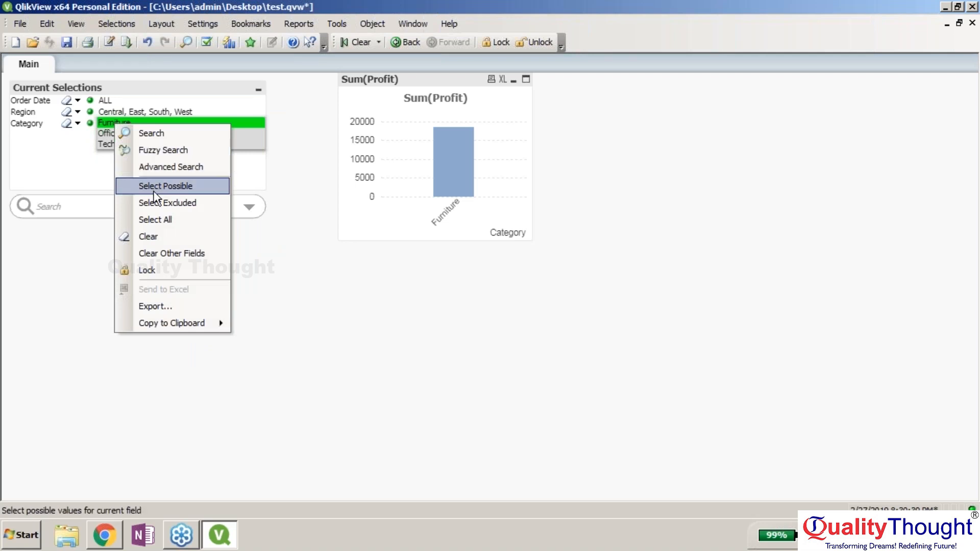
left_click(167, 220)
left_click_drag(528, 237, 776, 331)
left_click(78, 101)
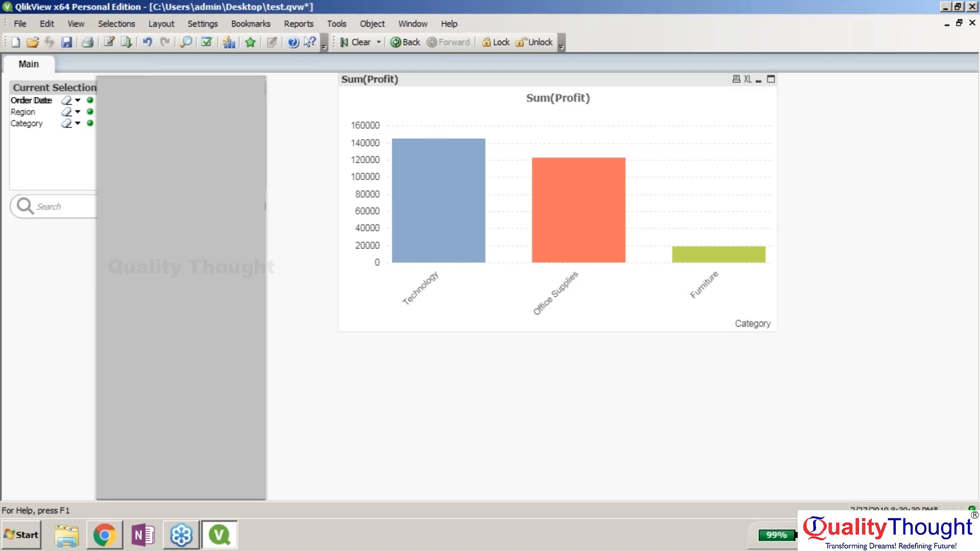
- Fuzzy-search Order Date for ~11/11/2014 and select the matching date
right_click(223, 127)
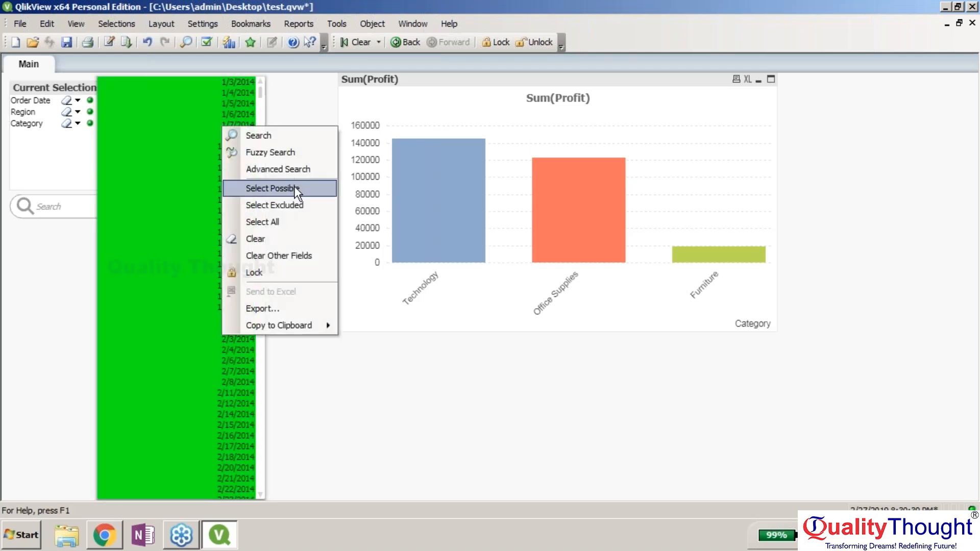
left_click(284, 153)
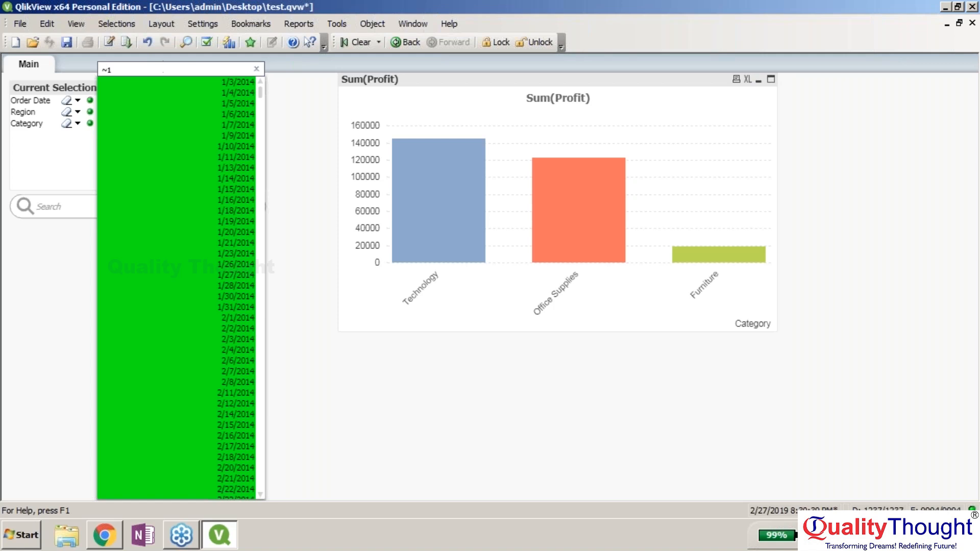
type("/1/")
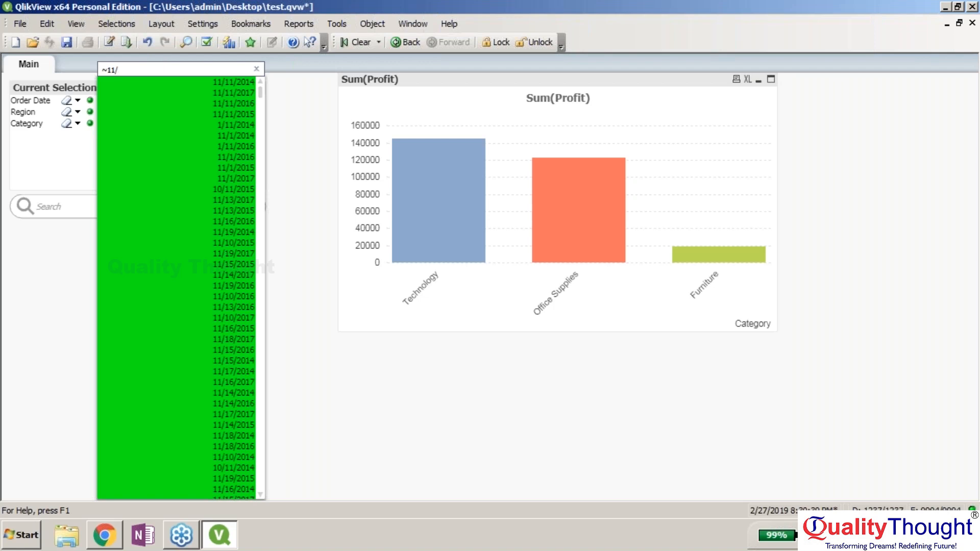
type("1/")
key("BackSpace")
type("1/")
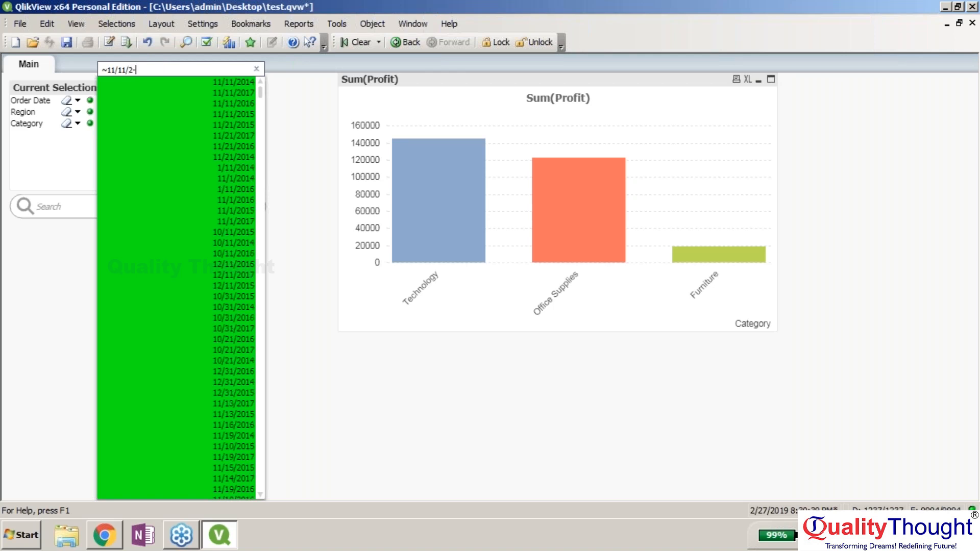
type("2014")
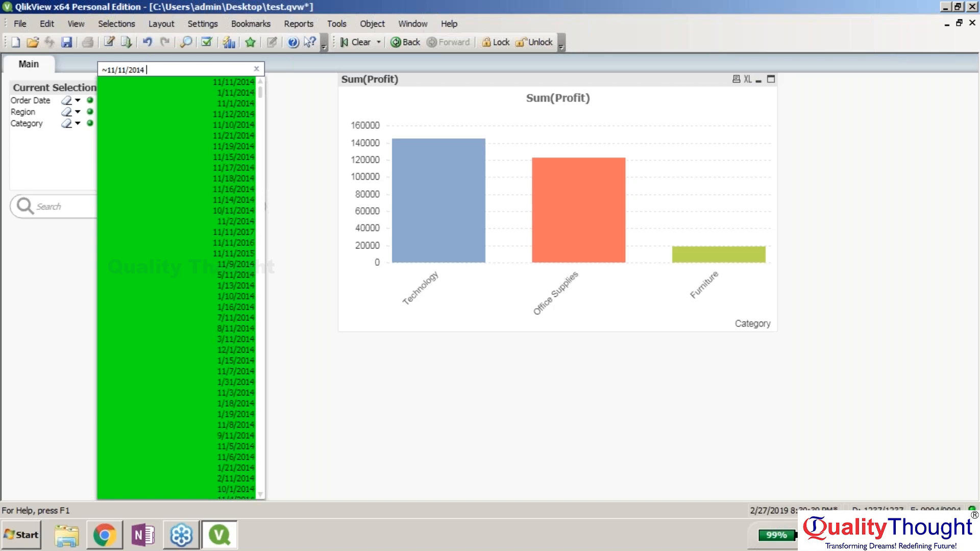
key("Return")
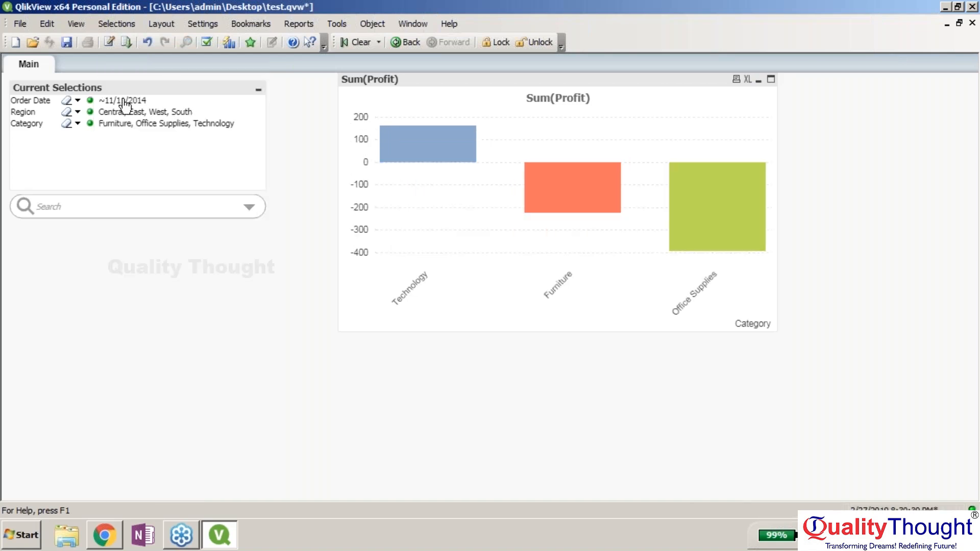
- Select all possible Order Date values from the Current Selections dropdown
right_click(123, 99)
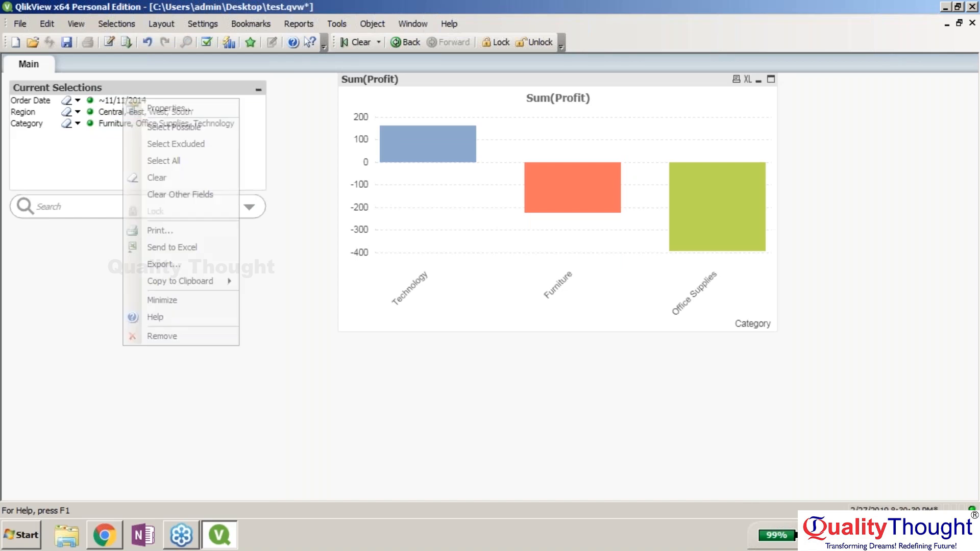
left_click(109, 102)
right_click(109, 100)
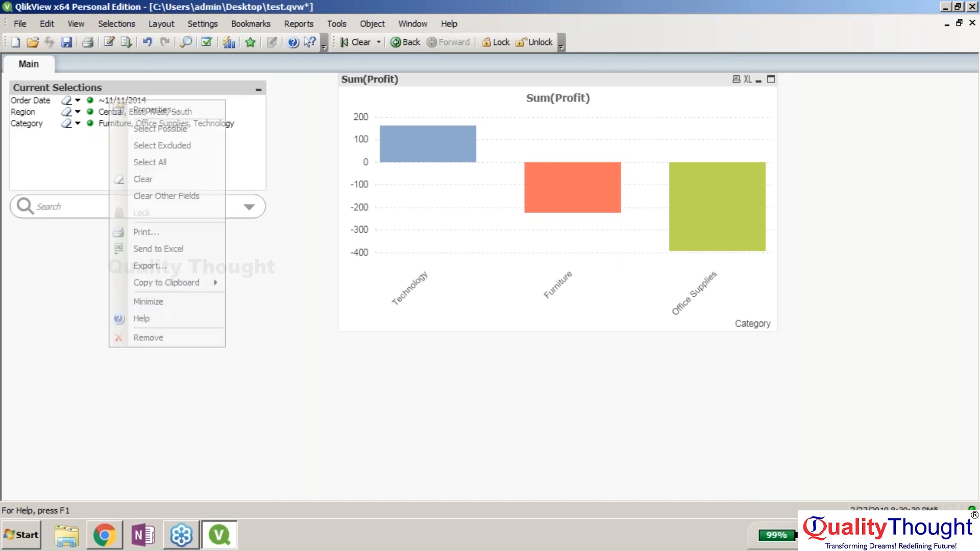
key("Escape")
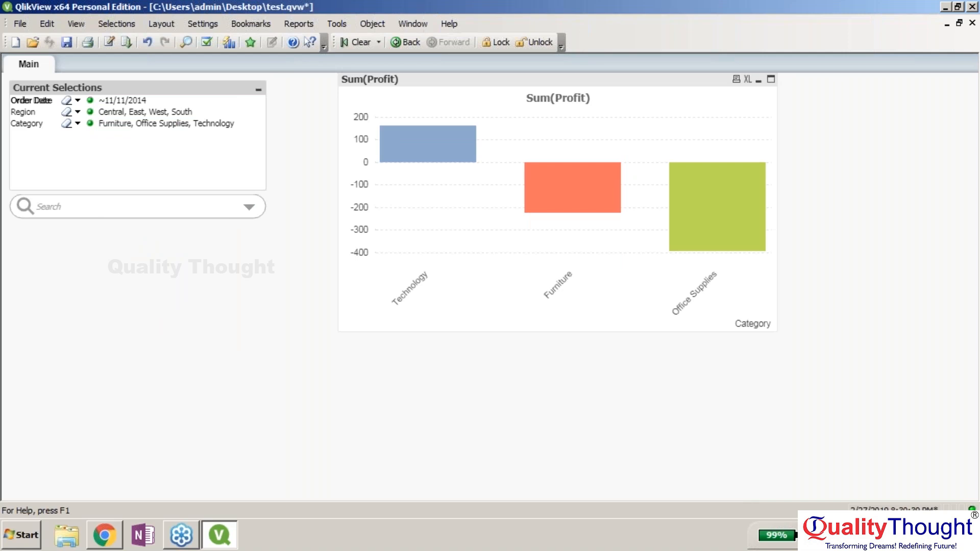
left_click(78, 101)
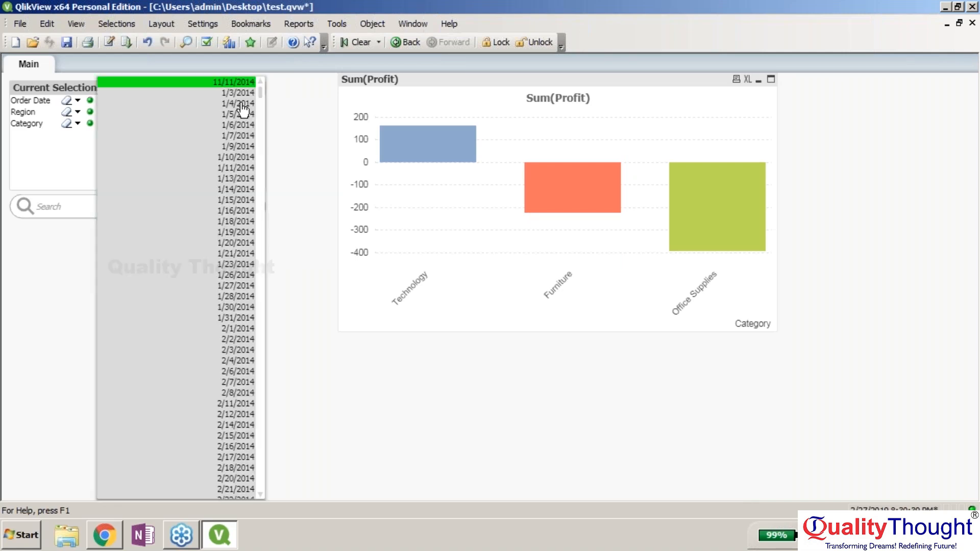
right_click(210, 82)
left_click(284, 152)
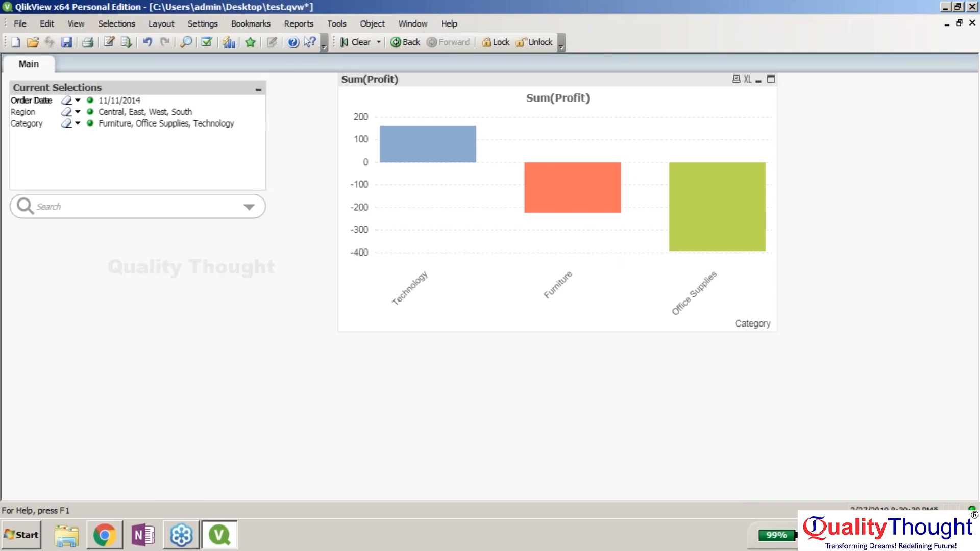
- Switch Order Date to excluded values so it reads NOT 11/11/2014, widening the column
left_click(77, 101)
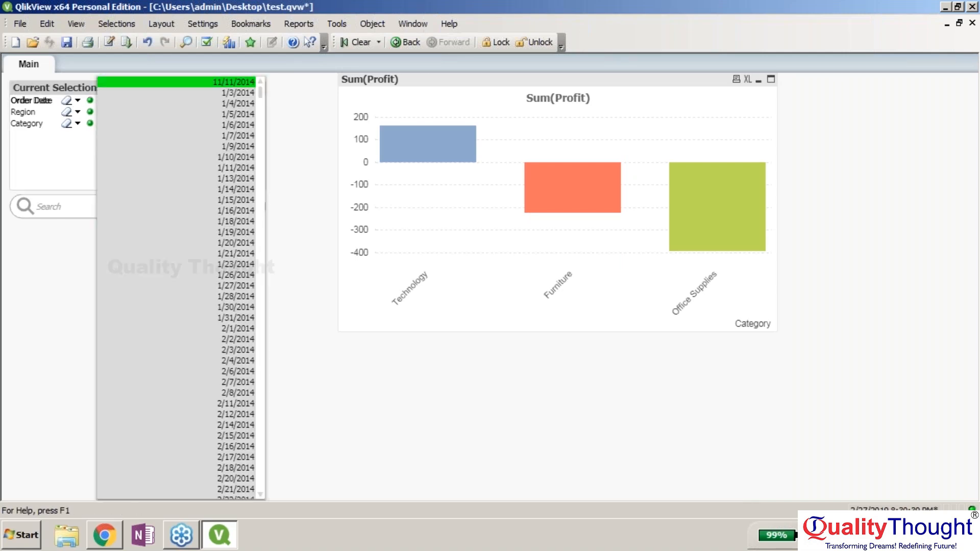
right_click(221, 113)
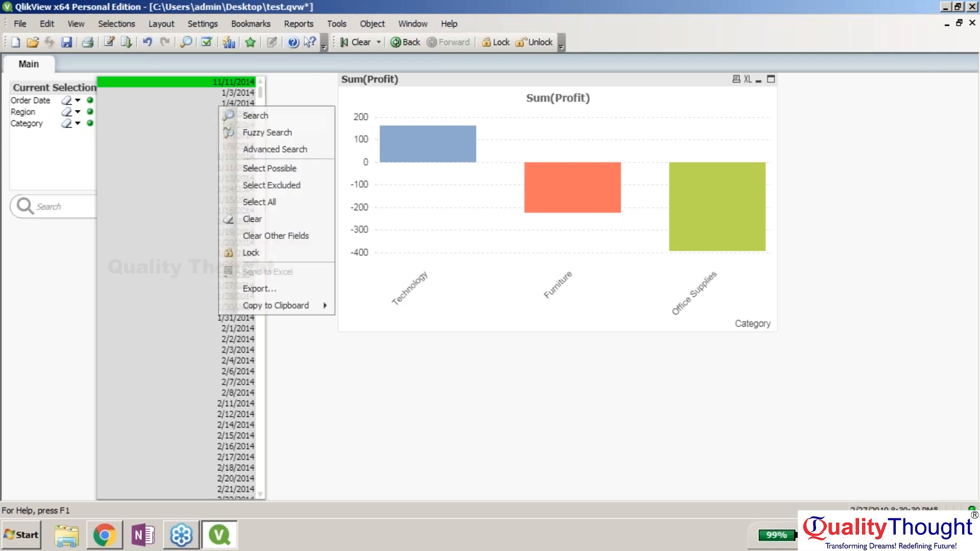
left_click(305, 193)
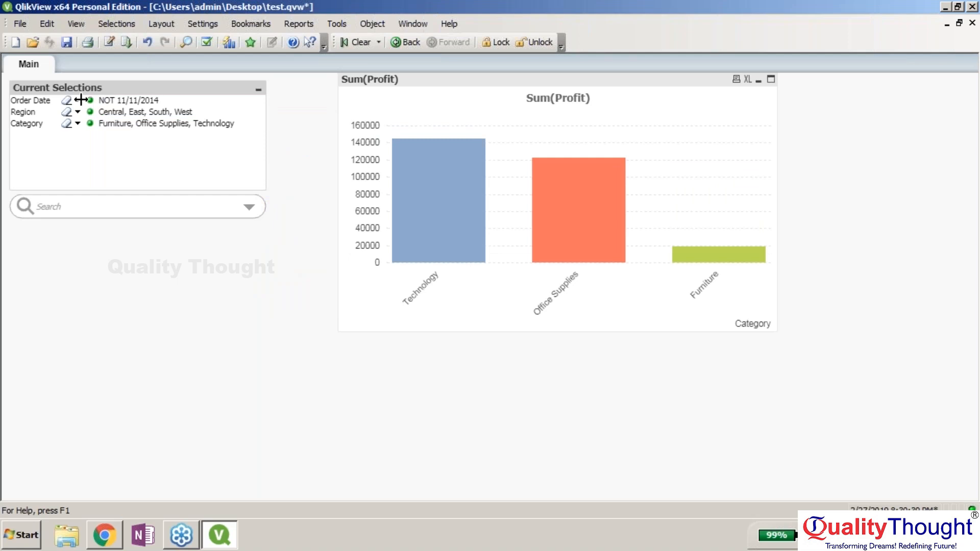
left_click_drag(81, 100, 112, 101)
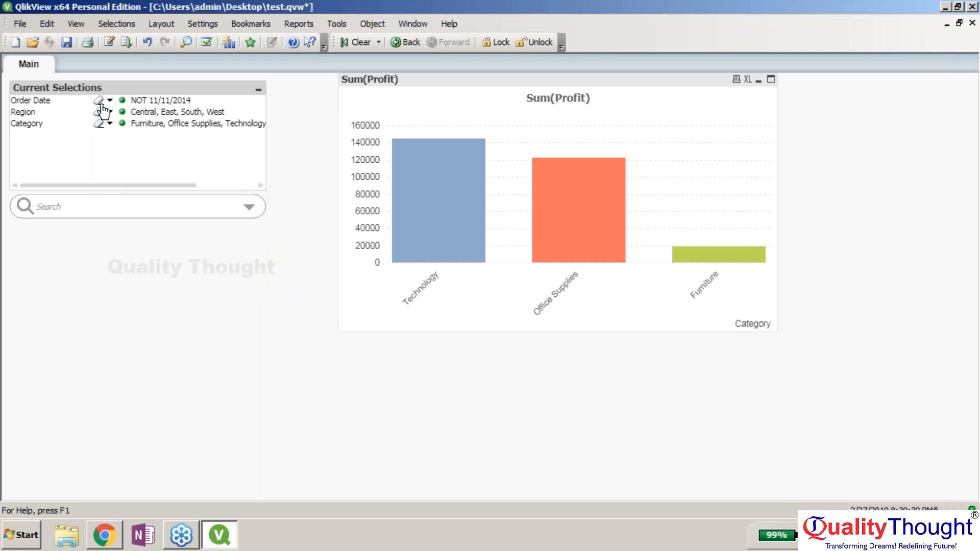
left_click(110, 100)
- Clear the Order Date selection, leaving only Region and Category selected
right_click(194, 136)
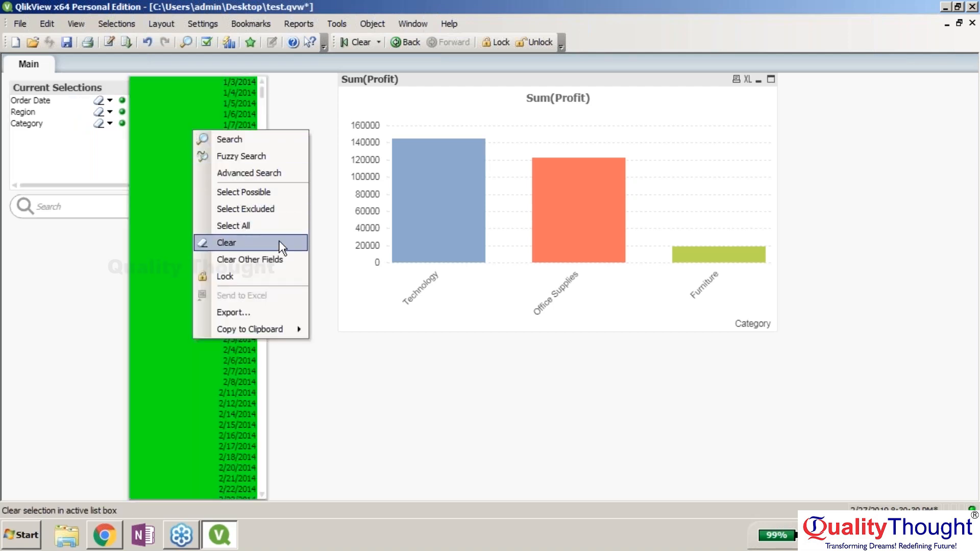
left_click(280, 243)
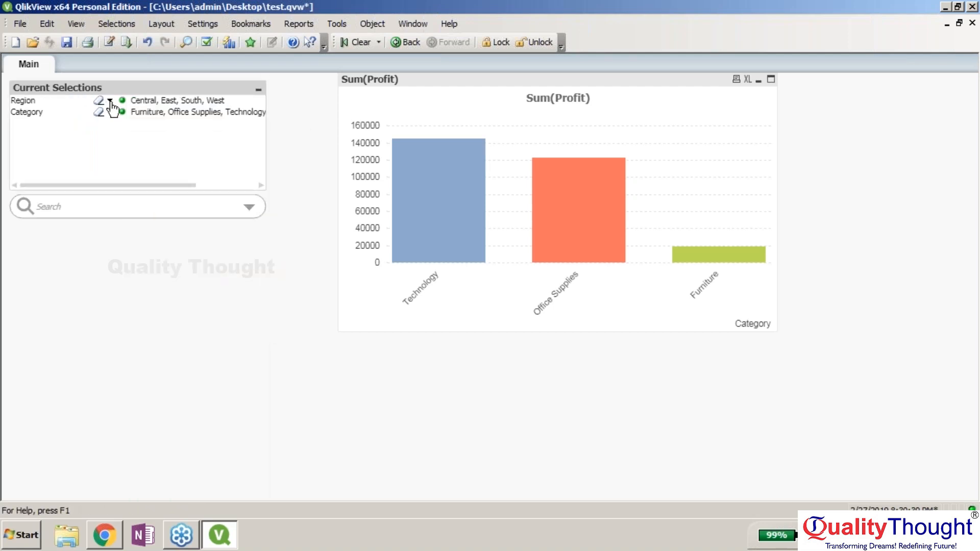
left_click(110, 100)
left_click(109, 100)
left_click(110, 100)
left_click(249, 208)
- Collapse Region and Segment in the search field tree and pick the Order Date field
left_click(250, 207)
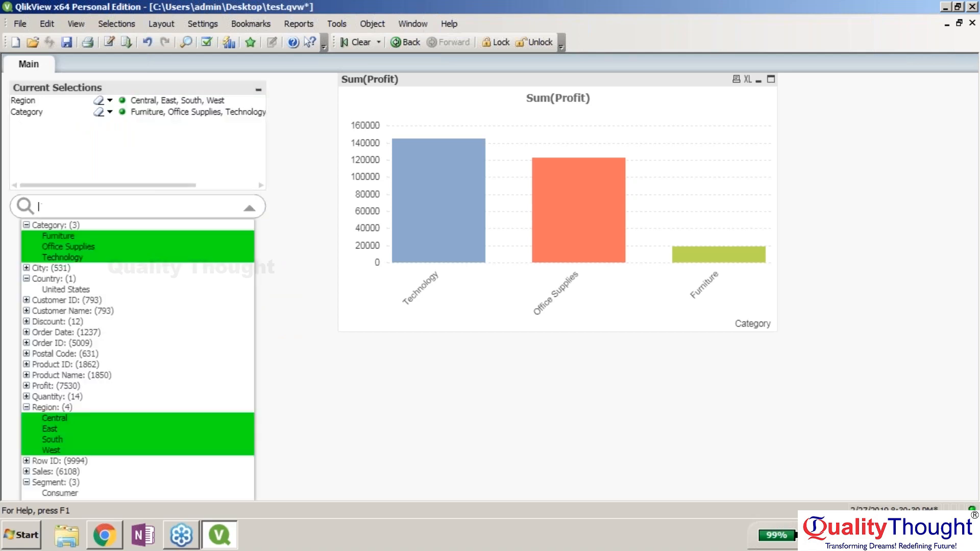
left_click(27, 407)
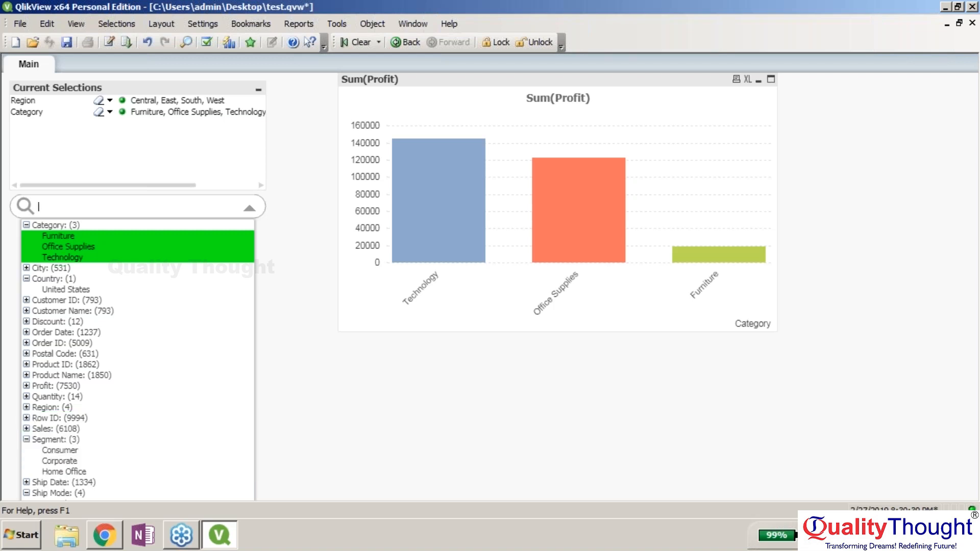
left_click(26, 440)
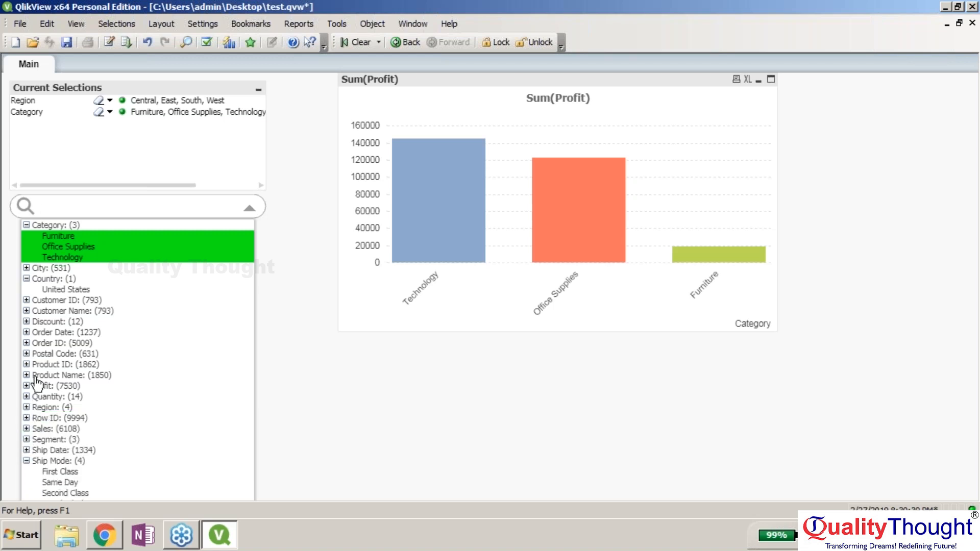
left_click(39, 333)
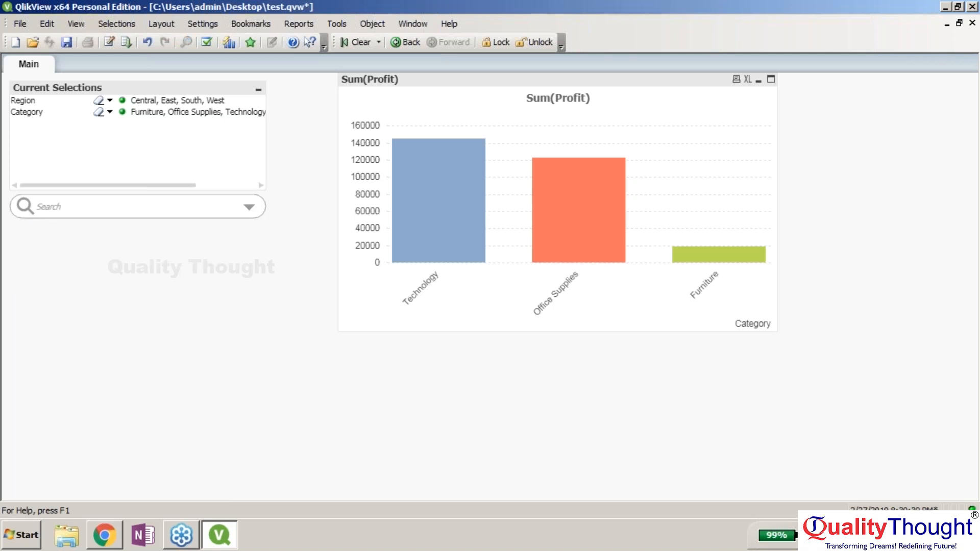
left_click(252, 210)
- Select Order Date 1/3/2014, then toggle Category to Furniture and back to all three
left_click(249, 208)
left_click(109, 101)
left_click(110, 112)
left_click(110, 123)
right_click(136, 125)
left_click(207, 223)
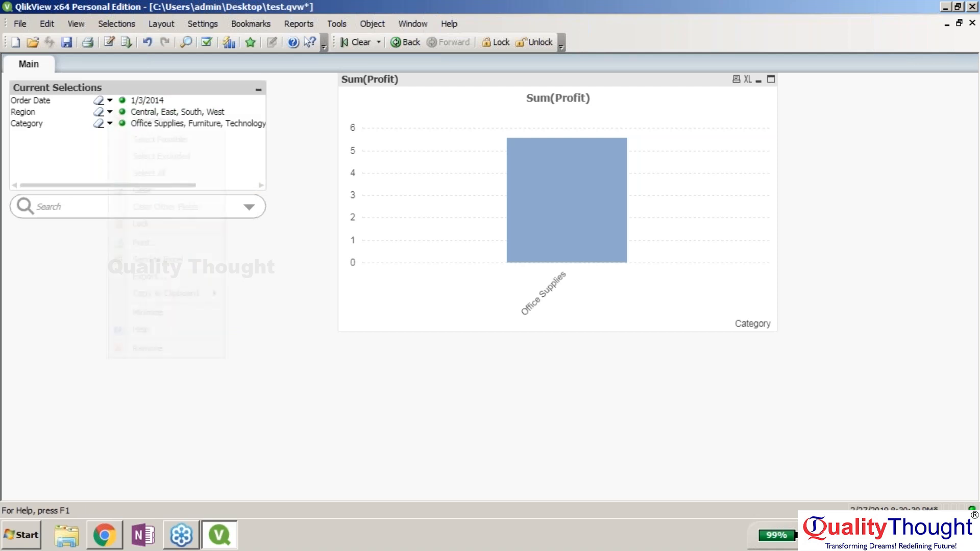
left_click(110, 125)
left_click(175, 134)
right_click(170, 130)
left_click(214, 225)
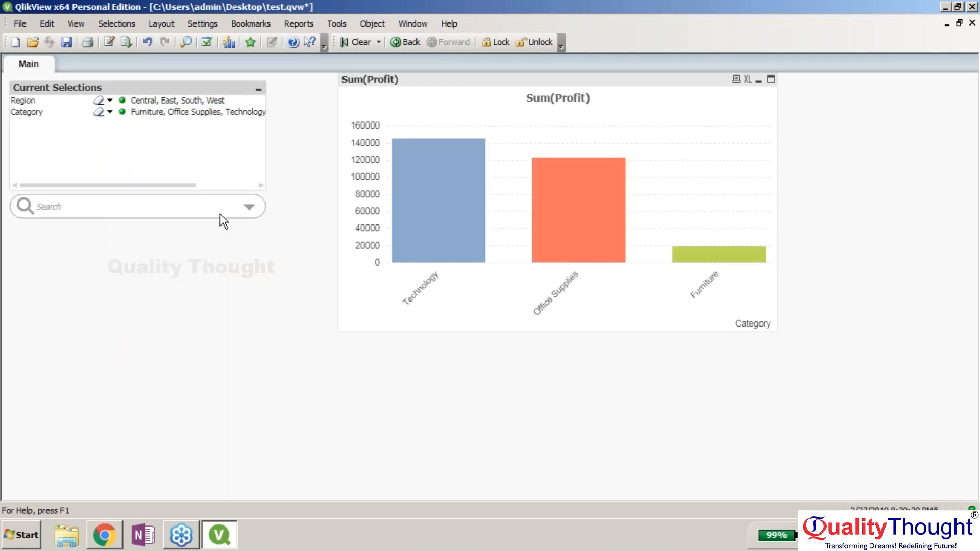
- Add more Order Date values from the search list, giving nine selected dates
left_click(249, 208)
left_click(26, 332)
left_click(72, 377)
left_click(109, 100)
right_click(215, 117)
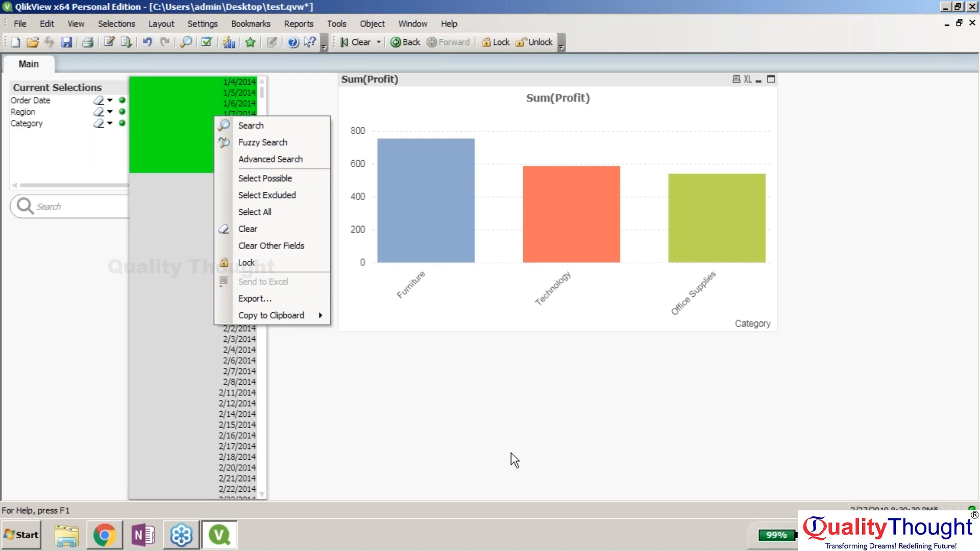
left_click(455, 429)
left_click(455, 429)
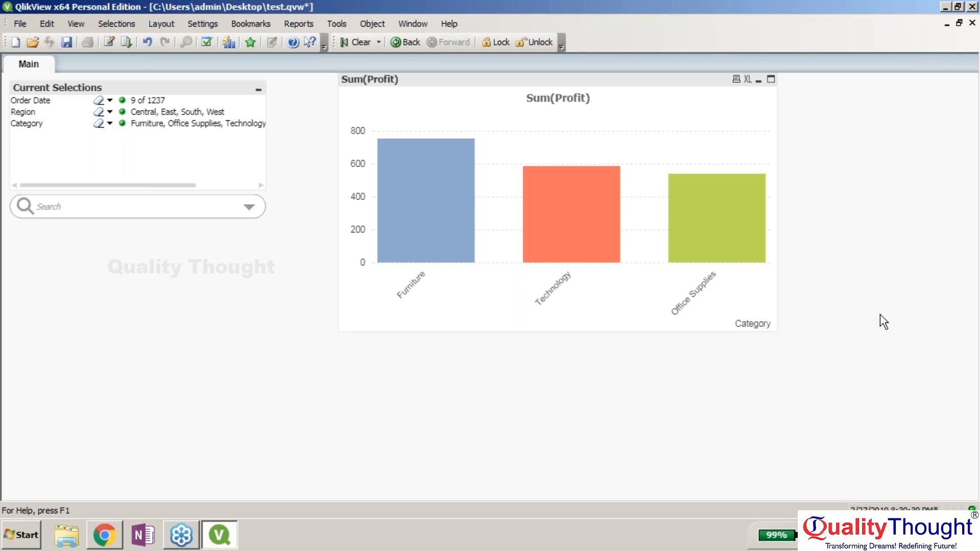
left_click(968, 249)
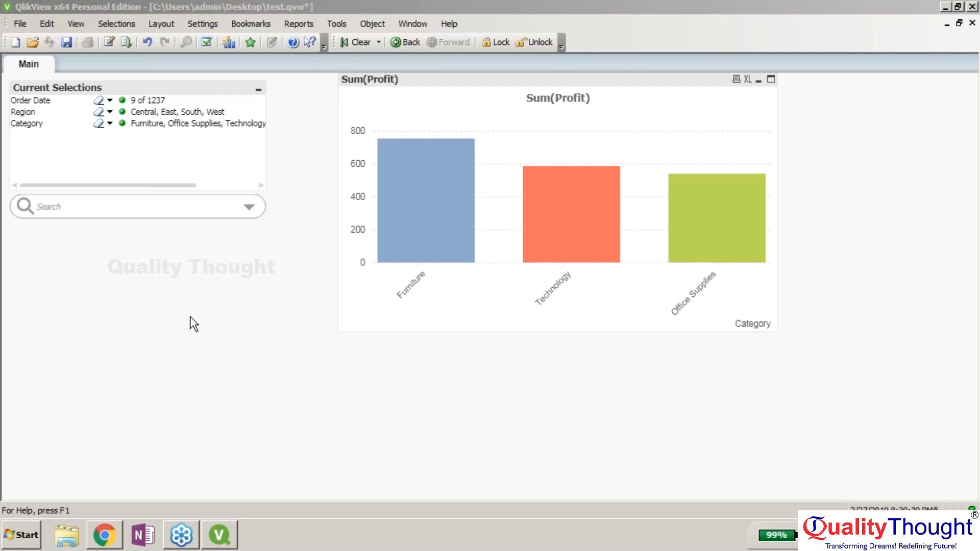
right_click(157, 265)
- Add an Order Date list box titled DATE, move it to the left edge, and select only 1/6/2014
mouse_move(247, 307)
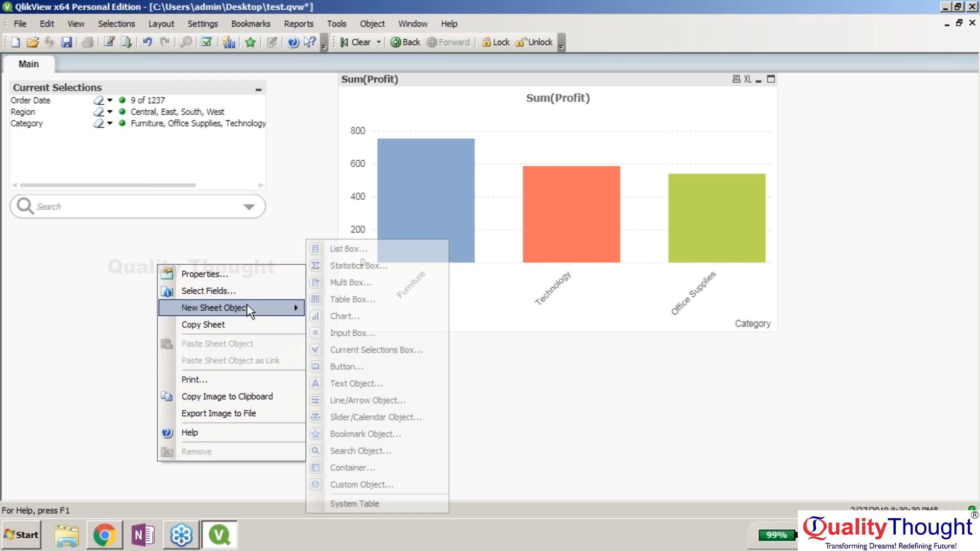
left_click(357, 250)
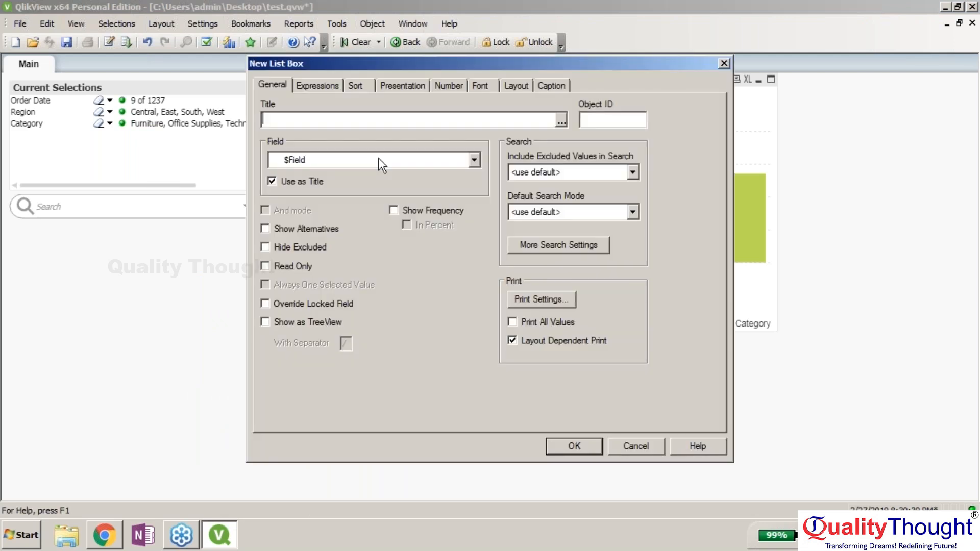
left_click(378, 159)
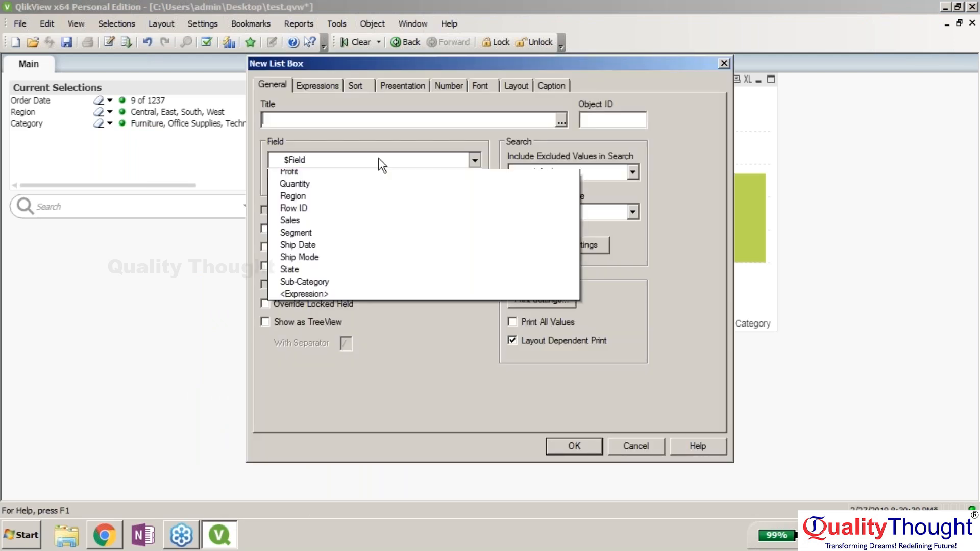
key("o")
key("o")
key("o")
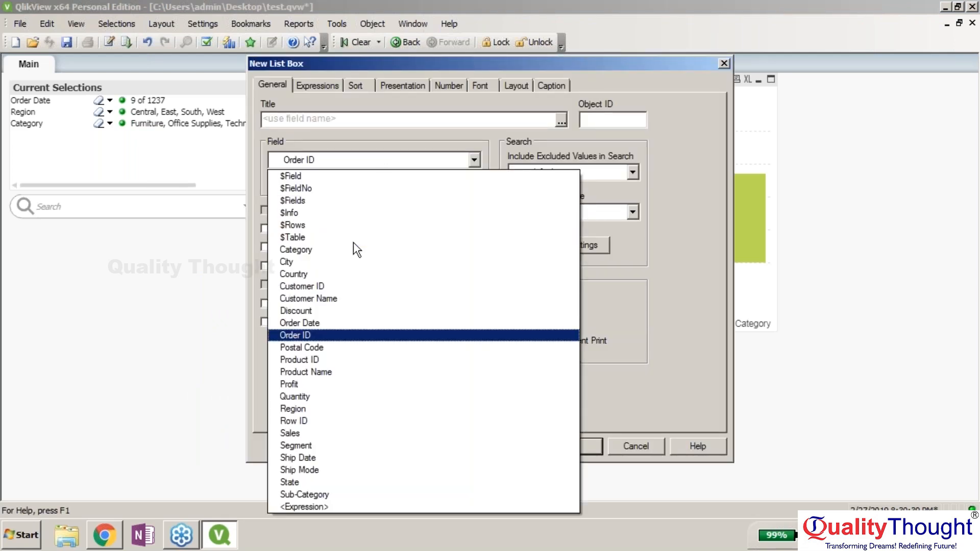
key("Return")
key("shift+Tab")
type("DATE")
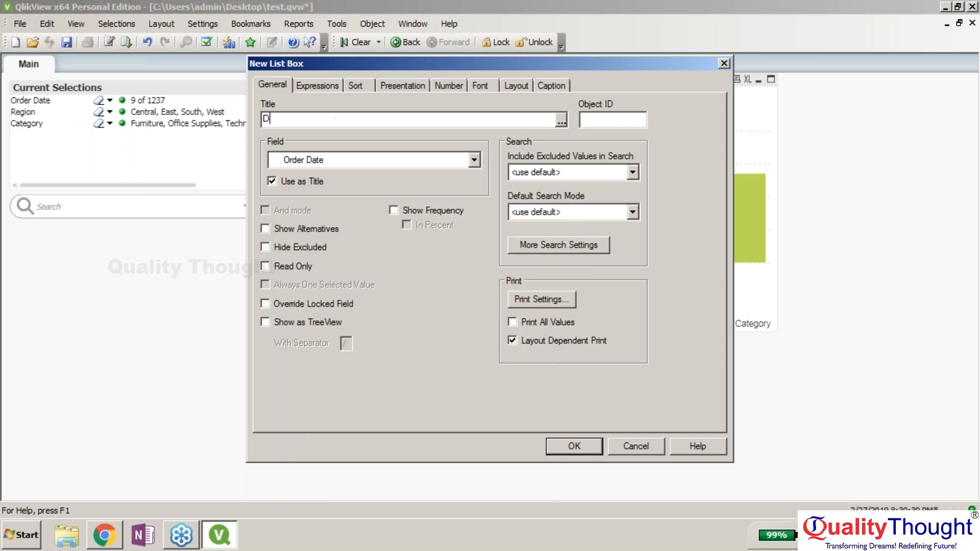
left_click(575, 447)
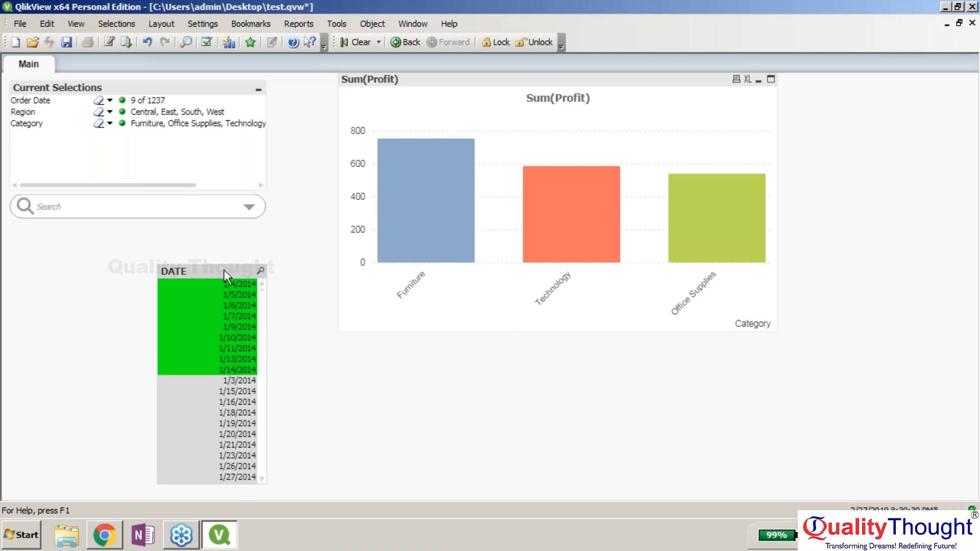
left_click_drag(216, 270, 67, 237)
left_click(74, 273)
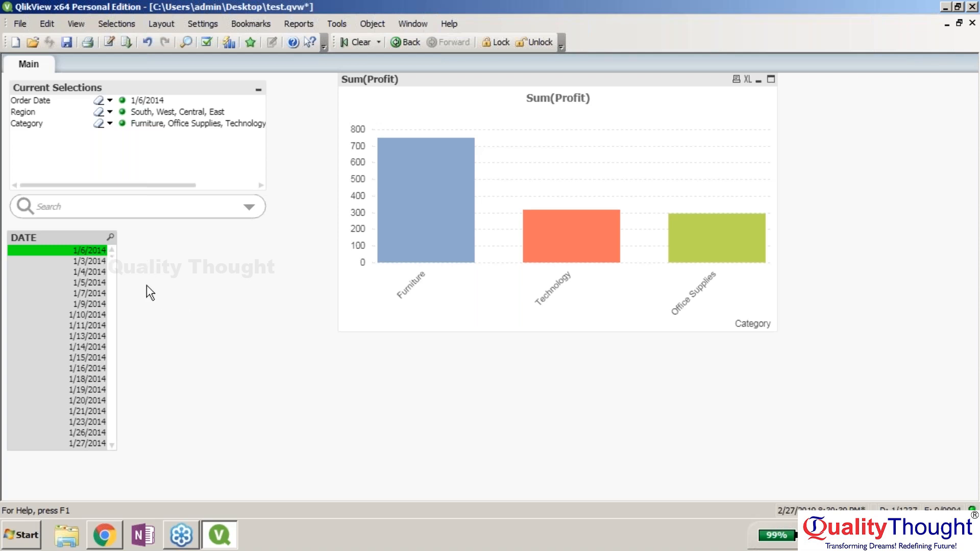
- Create a new Input Box sheet object containing new variables StartDate and EndDate
right_click(146, 267)
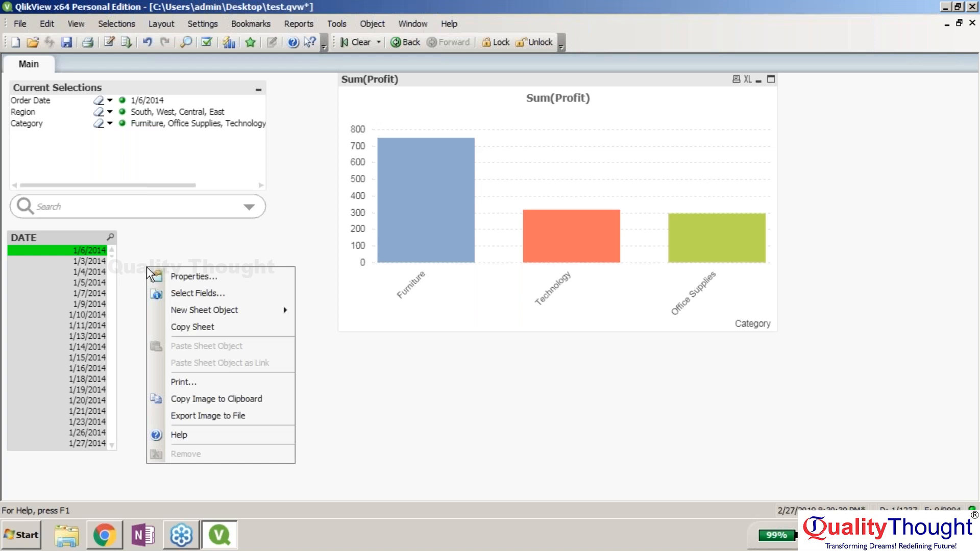
mouse_move(248, 312)
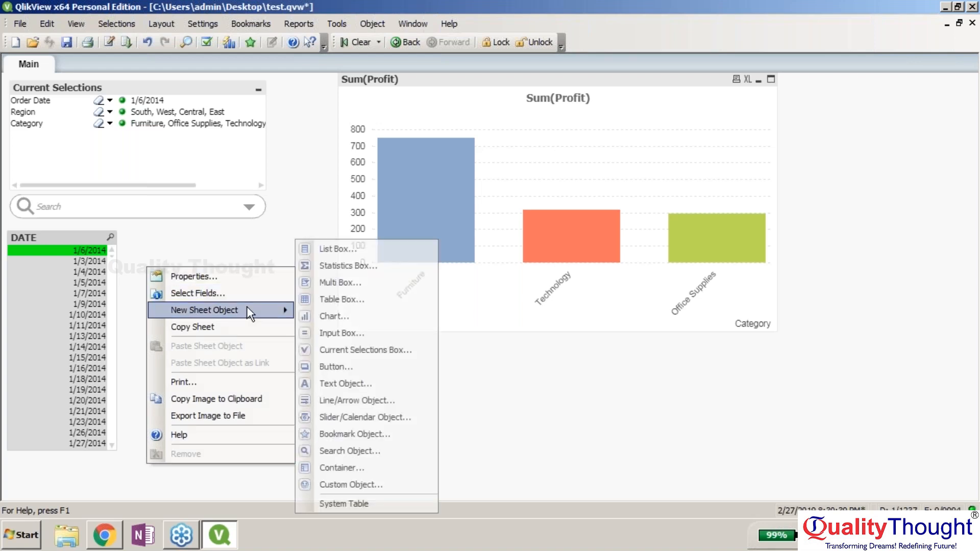
left_click(366, 331)
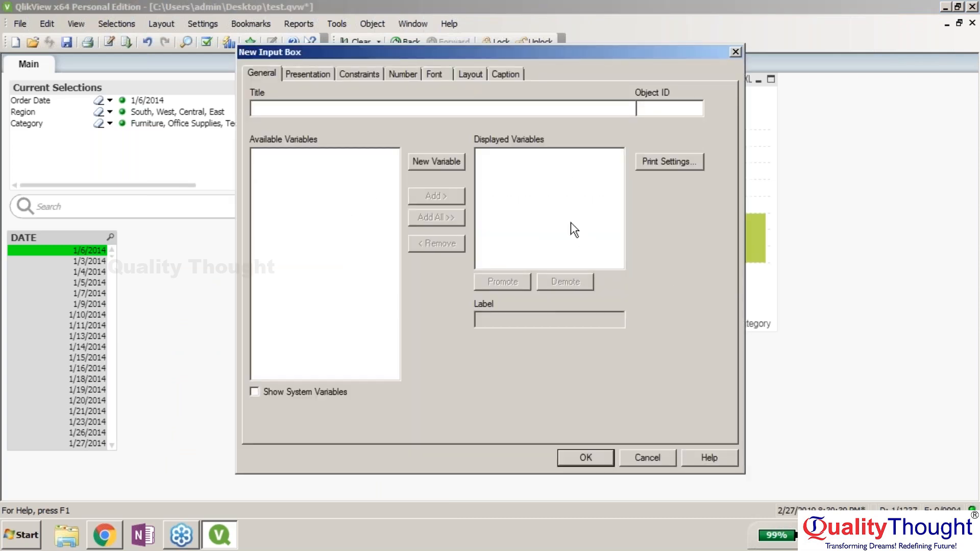
left_click(446, 162)
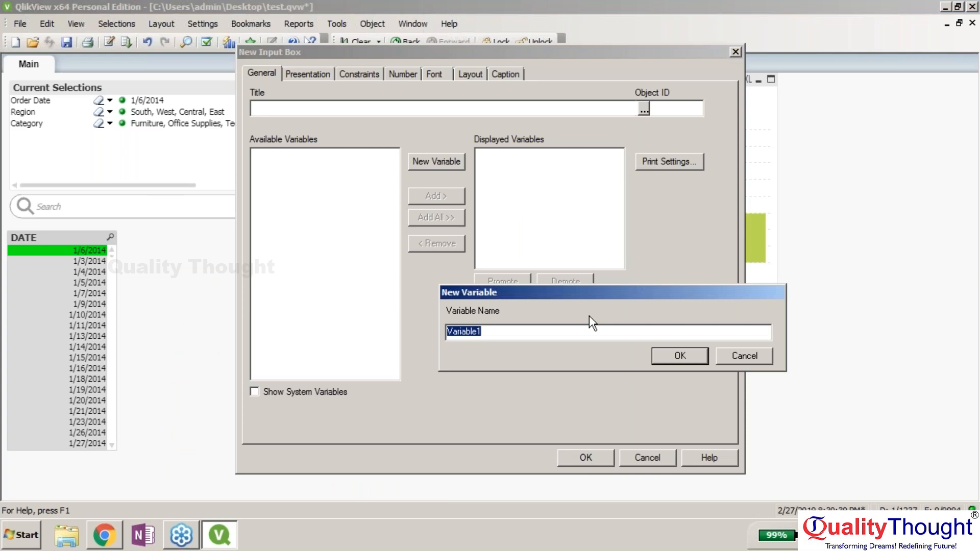
type("StartDate")
key("Return")
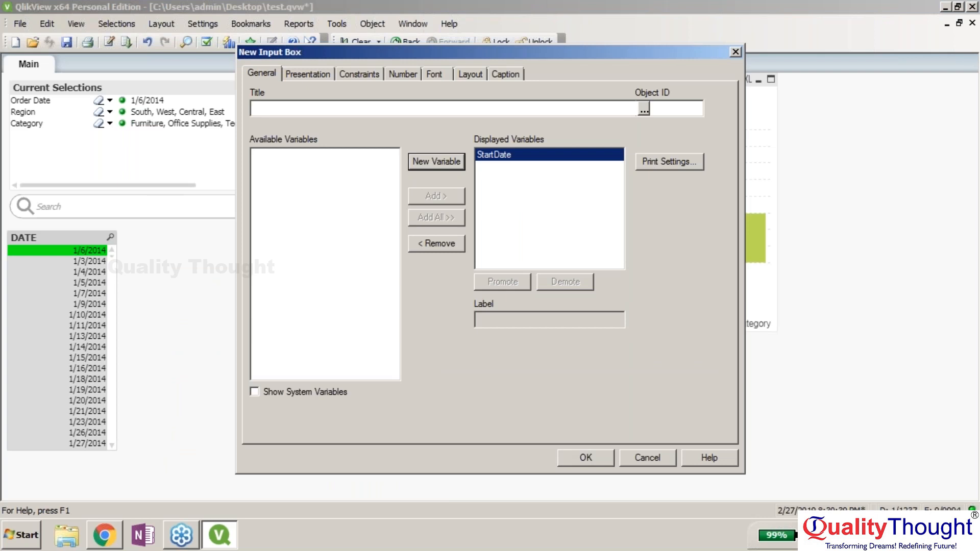
left_click(442, 163)
type("EndDate")
key("Return")
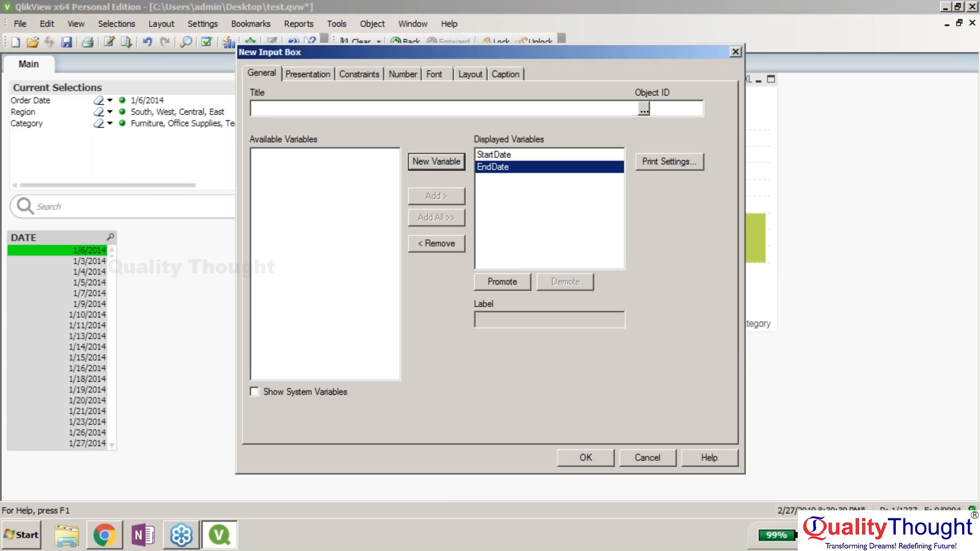
left_click(594, 457)
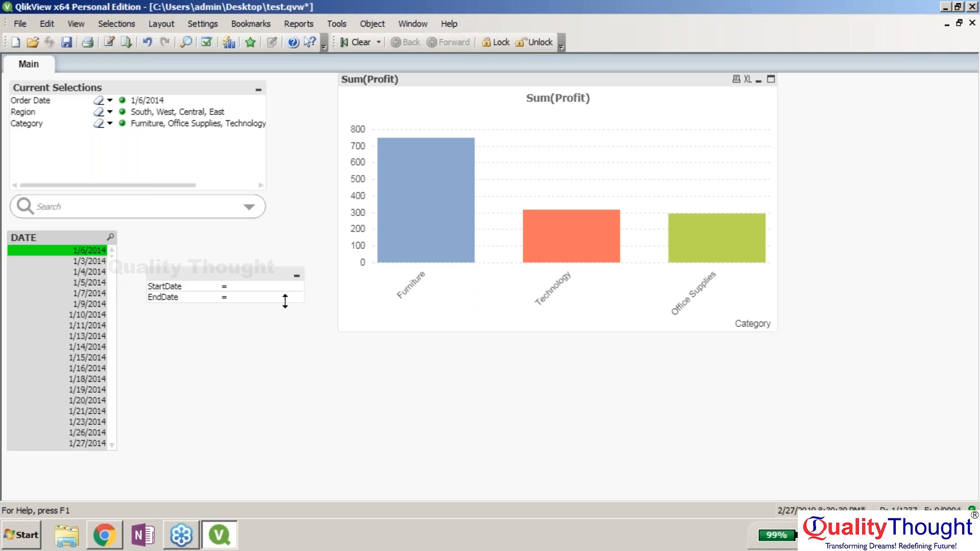
- Format the input box's StartDate variable as a Date with pattern DD-MM-YYYY
right_click(275, 272)
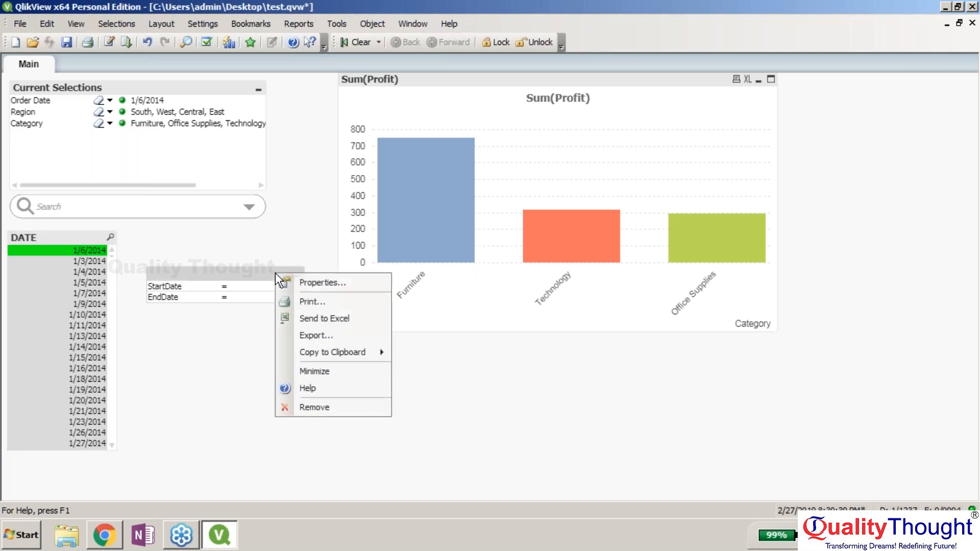
left_click(332, 283)
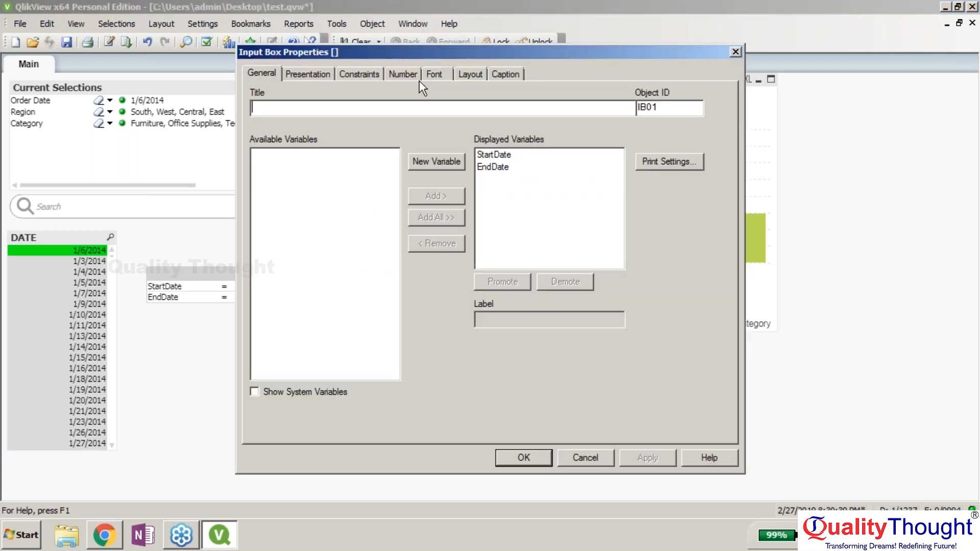
left_click(417, 79)
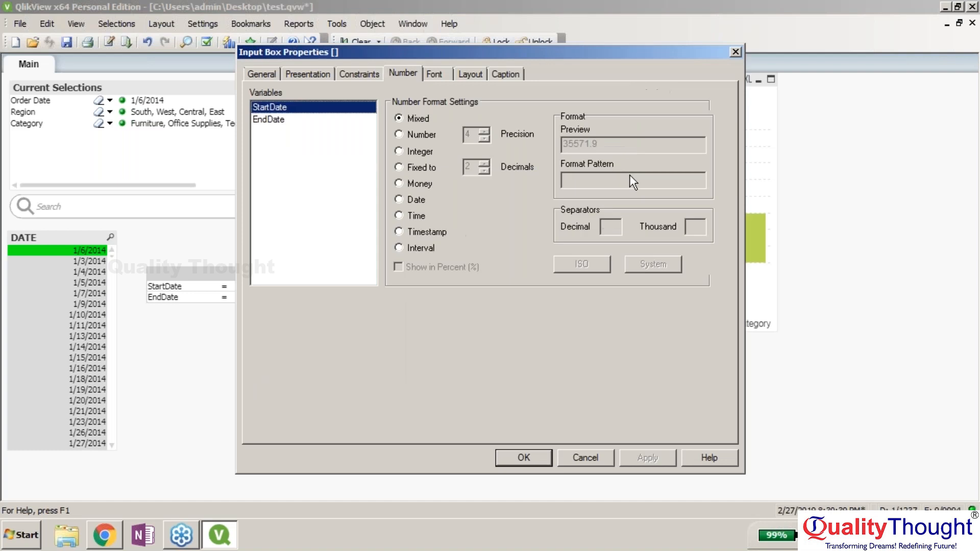
left_click(399, 199)
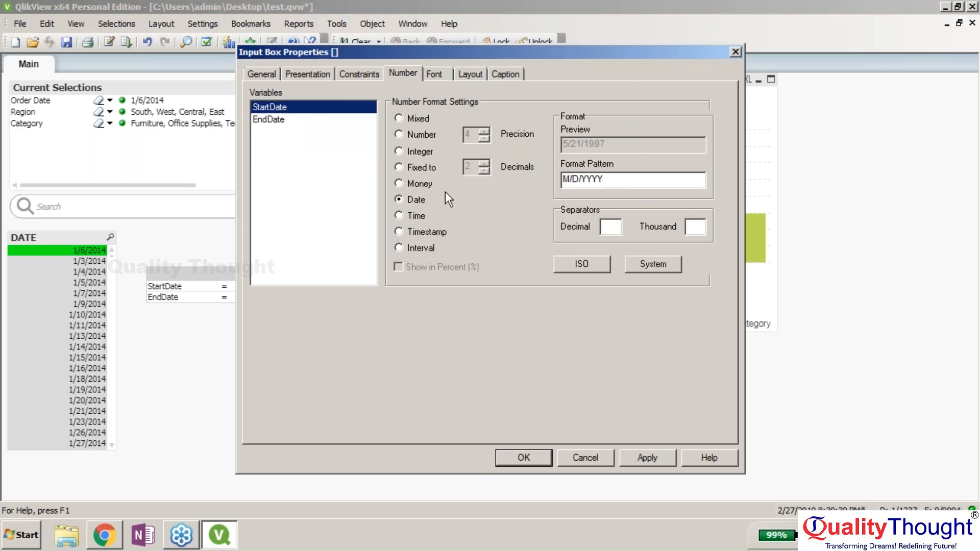
left_click_drag(618, 180, 562, 180)
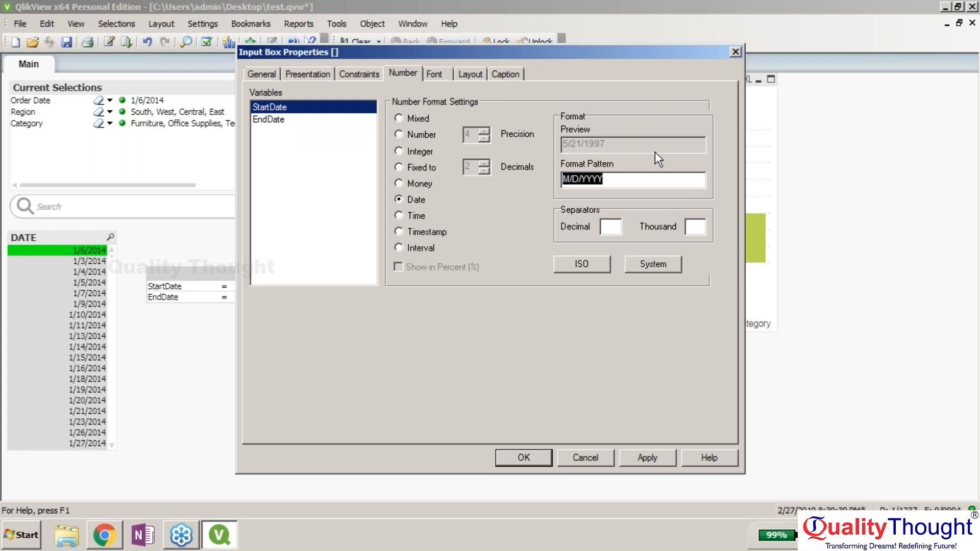
key("BackSpace")
type("DD-MM-")
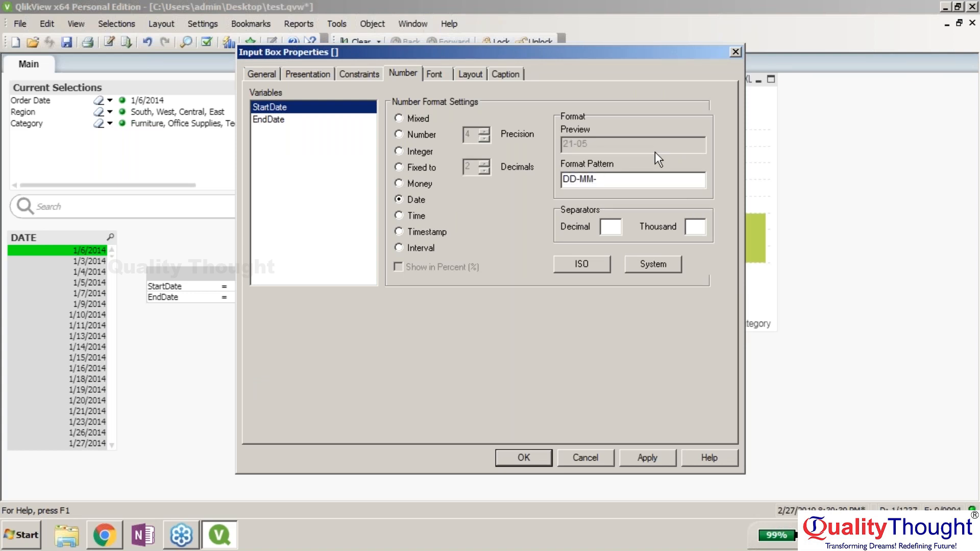
type("YYYY")
left_click(641, 458)
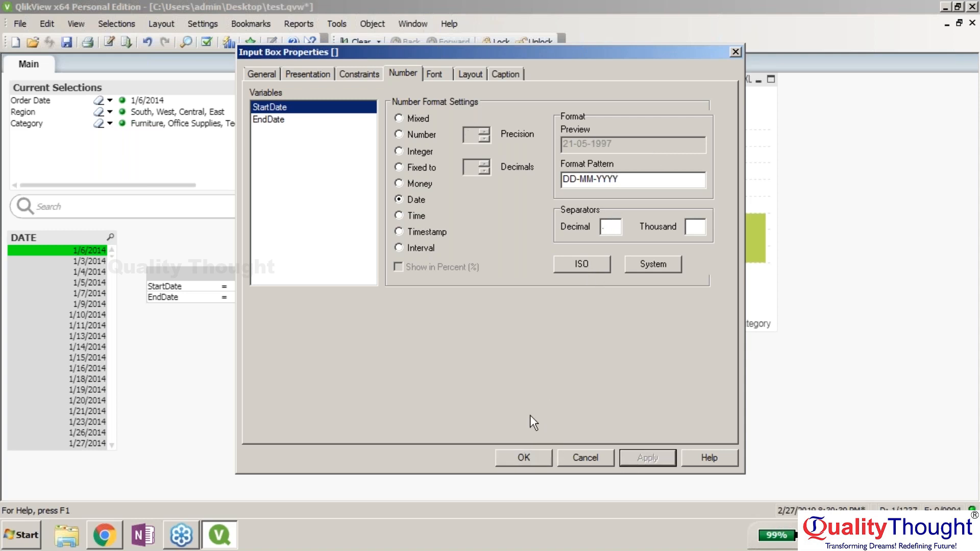
left_click(513, 458)
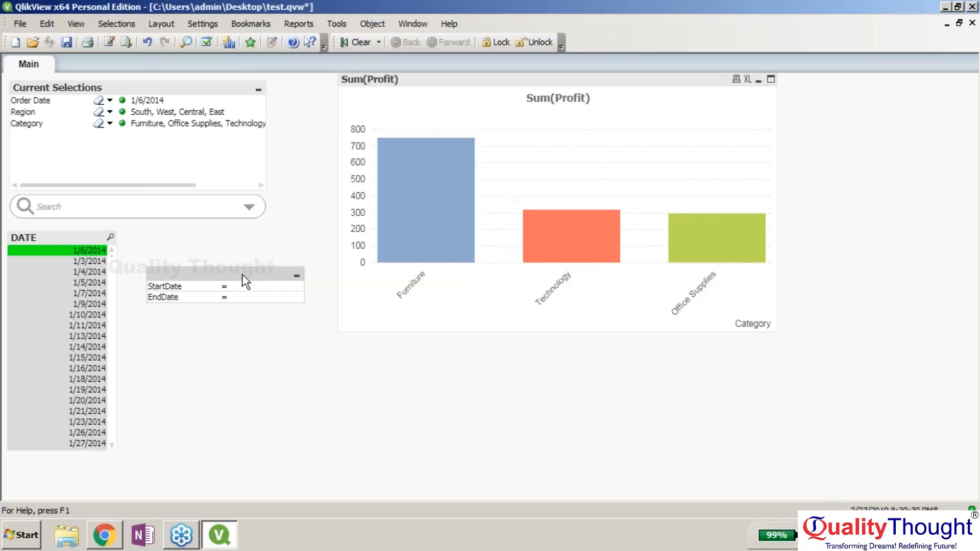
- Replace the dashes in StartDate's format pattern so it reads DD/MM/YYYY
right_click(242, 274)
left_click(302, 289)
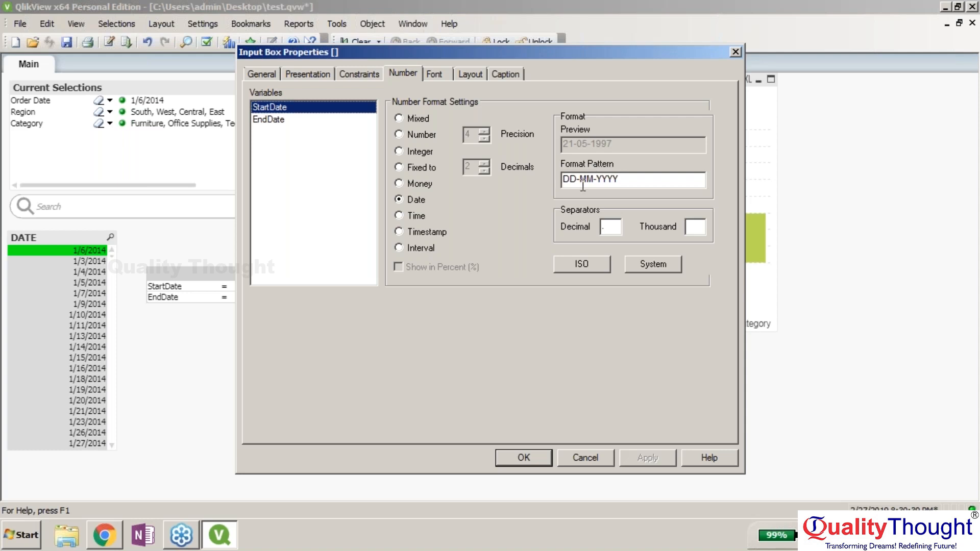
left_click(582, 183)
key("BackSpace")
type("/")
left_click(600, 182)
type("\\")
key("BackSpace")
key("BackSpace")
type("/MM/")
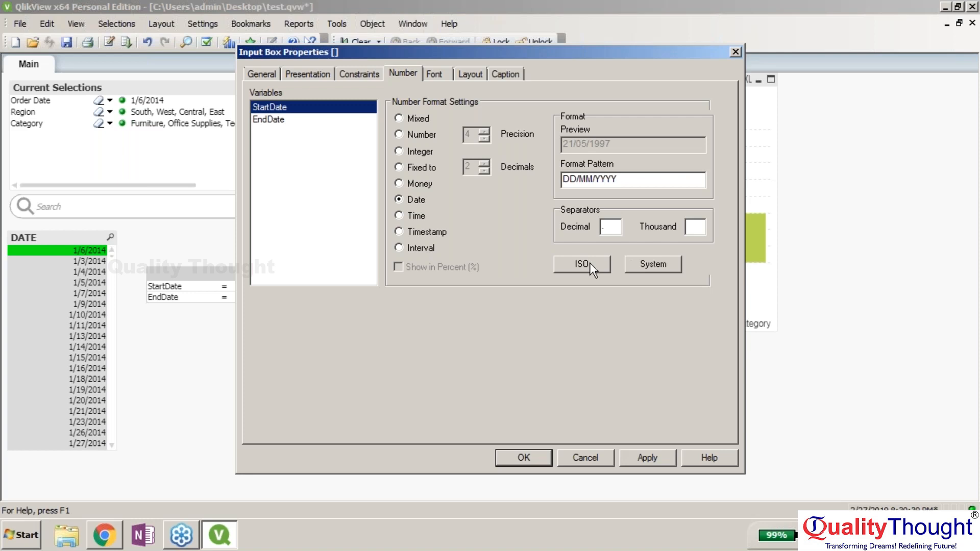
left_click(515, 457)
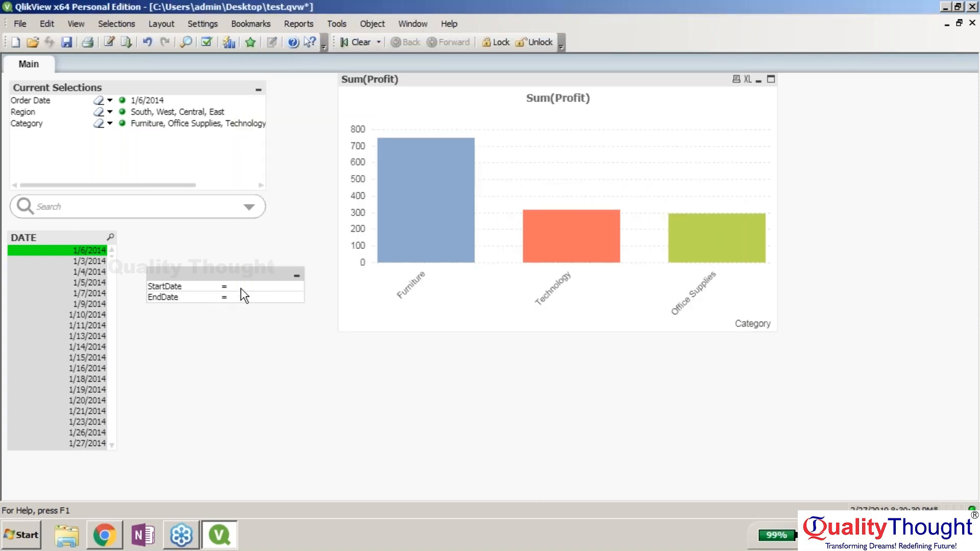
- Select 1/3/2014 in the DATE list and undo the layout change to restore the input box
left_click_drag(77, 261, 194, 263)
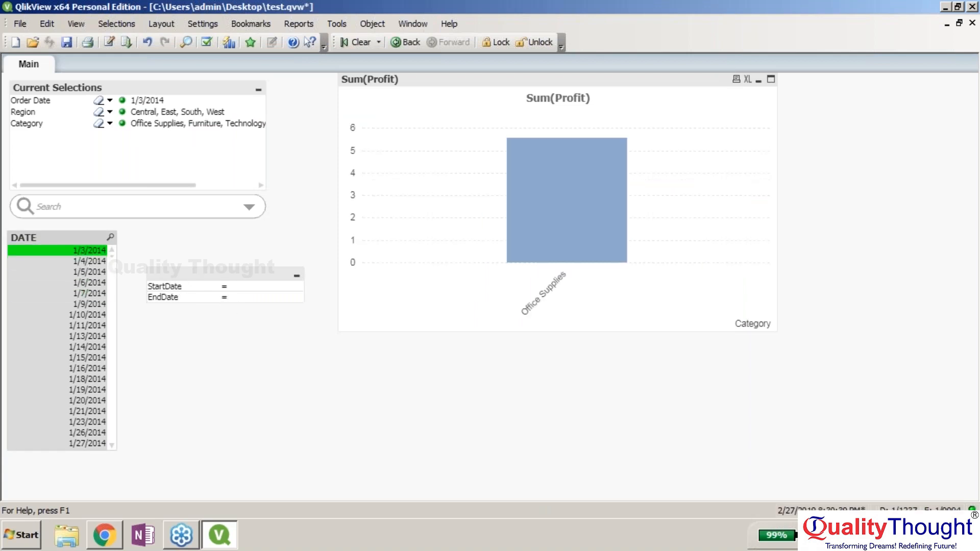
key("ctrl+z")
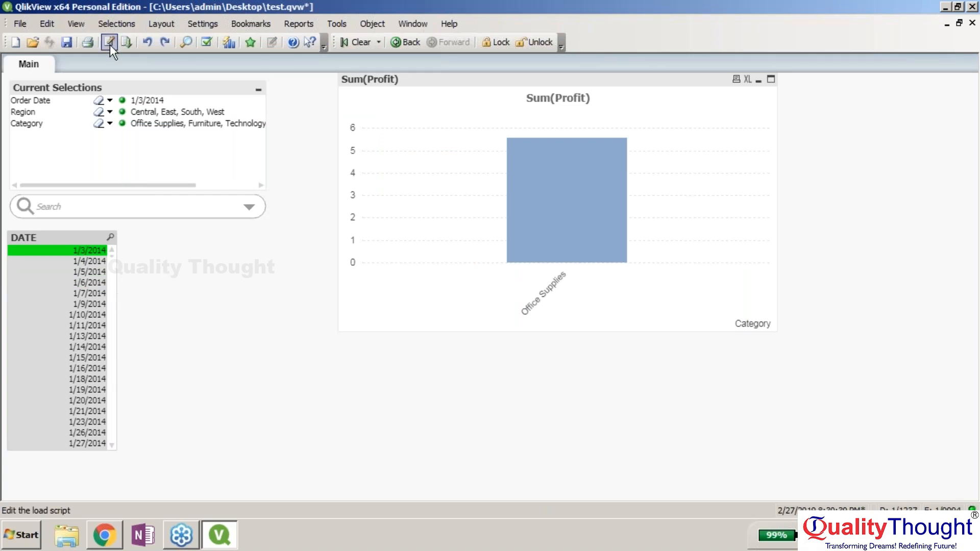
left_click(50, 25)
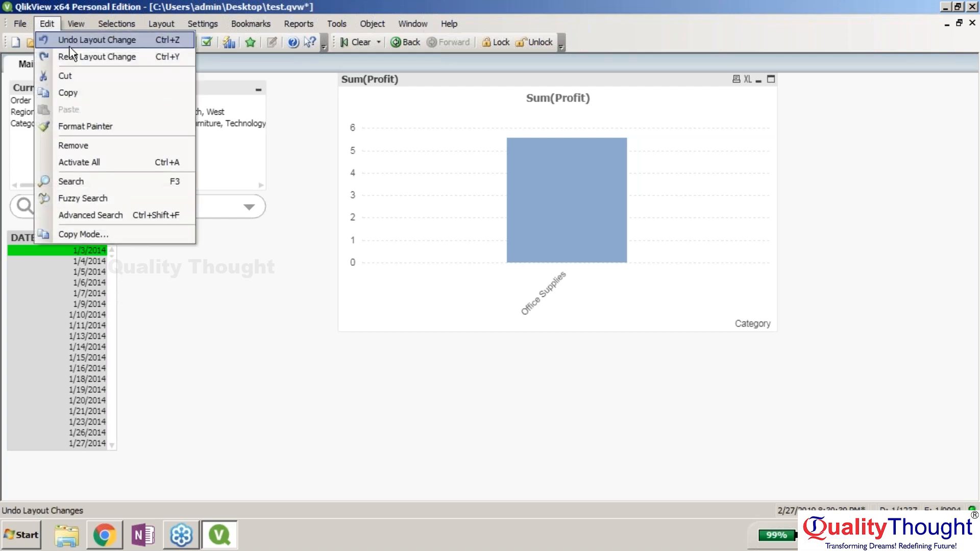
left_click(64, 40)
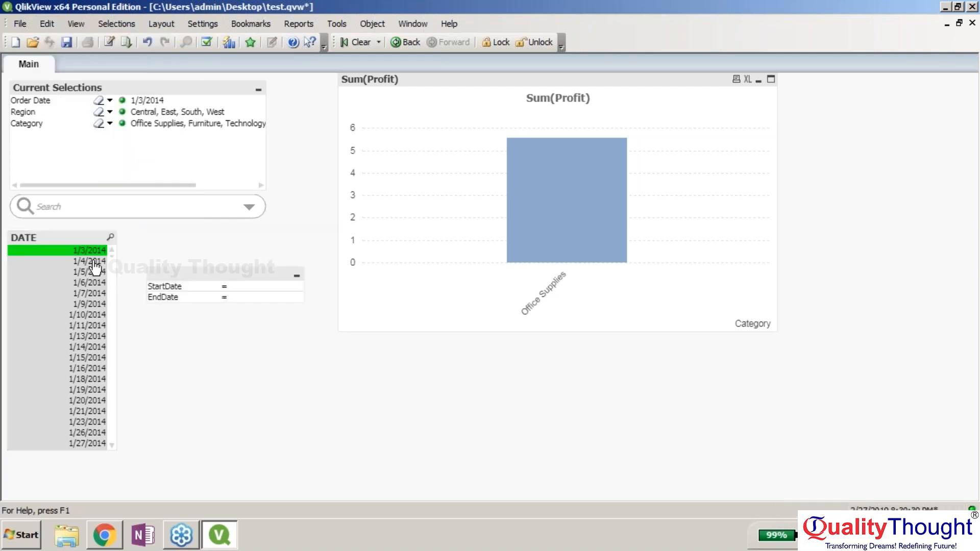
- Open the StartDate expression editor, then close it without changes
left_click(263, 286)
left_click(297, 287)
left_click_drag(633, 158, 416, 113)
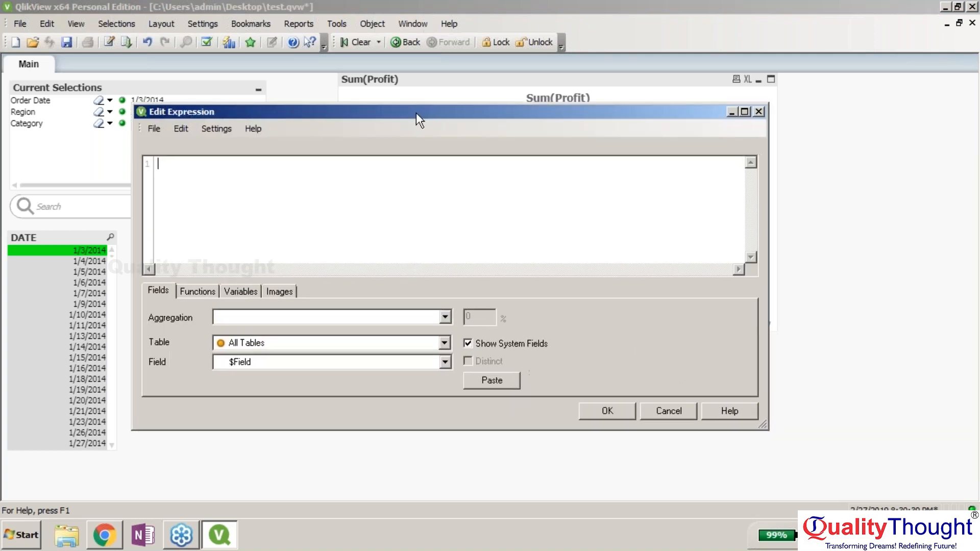
left_click(657, 406)
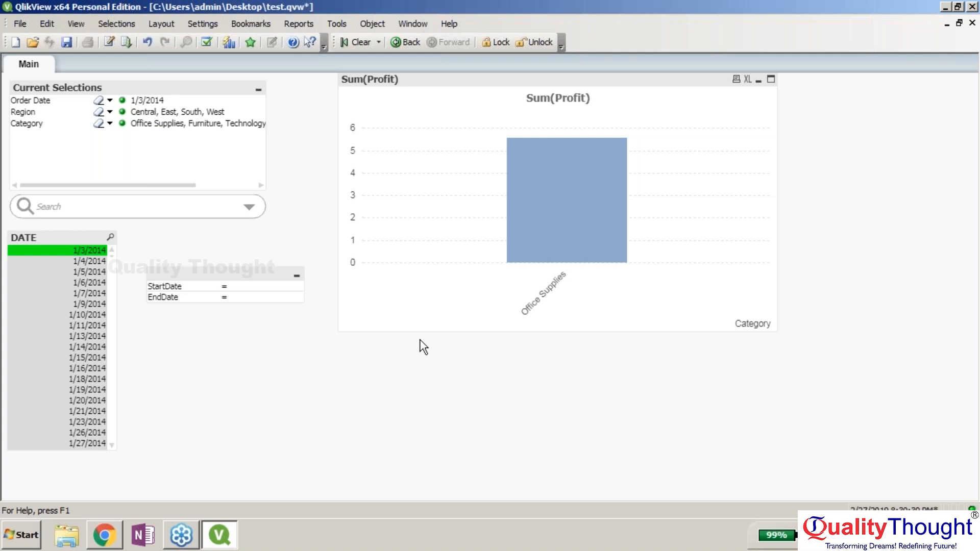
- Swap StartDate's format pattern from DD/MM to MM/DD, giving MM/DD/YYYY, and apply it
right_click(245, 273)
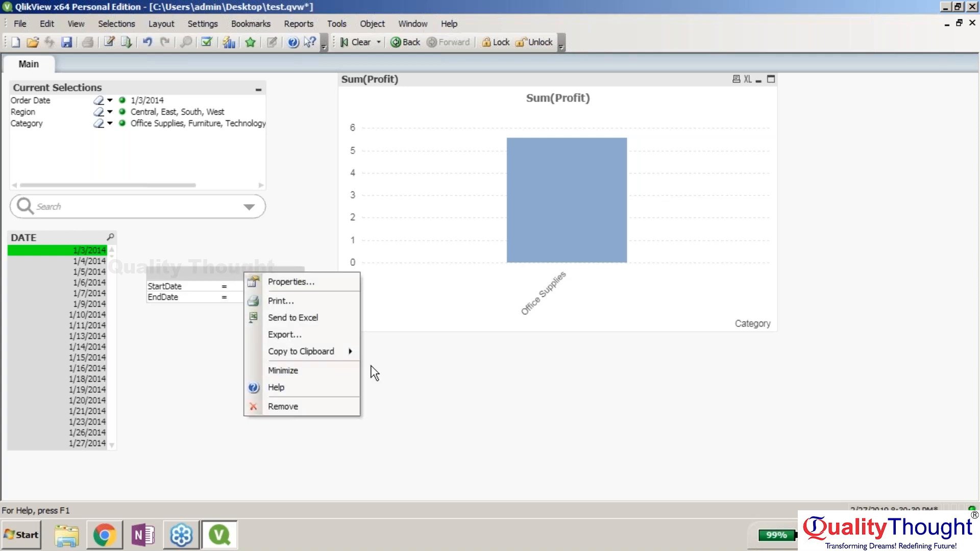
left_click(295, 282)
left_click_drag(594, 179, 563, 178)
type("mm")
key("BackSpace")
key("BackSpace")
type("MM/DD/YYYY")
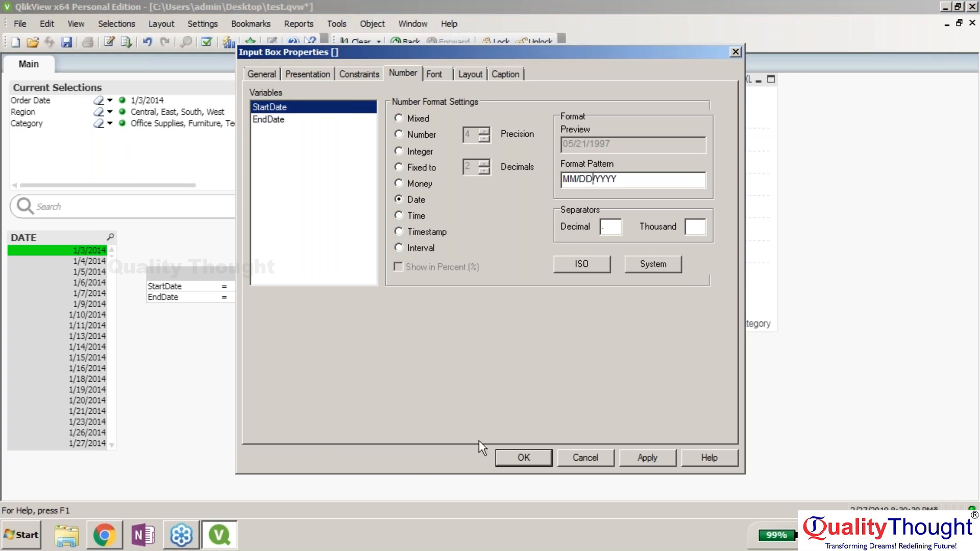
left_click(528, 458)
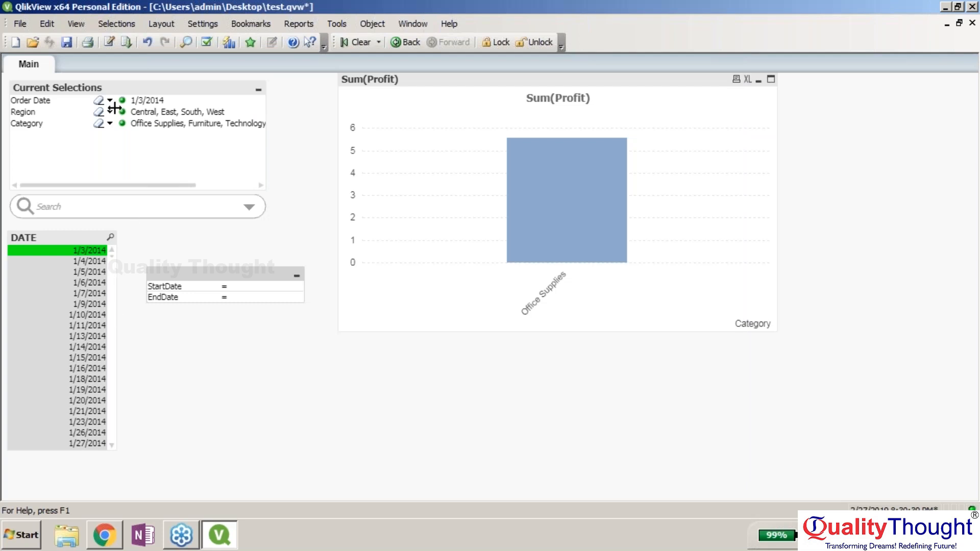
- Select Order Dates 1/5/2014 through 1/21/2014 in the Order Date list
left_click(110, 101)
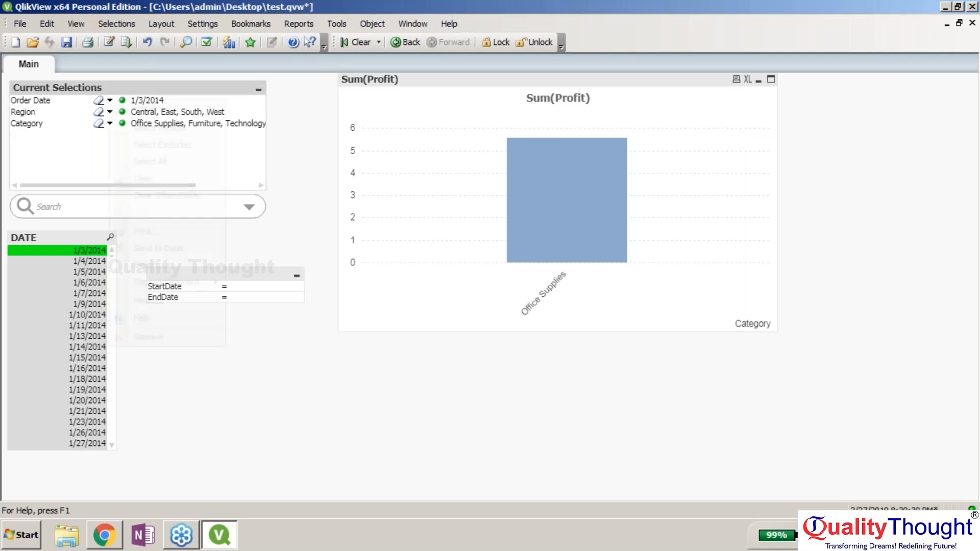
left_click(154, 126)
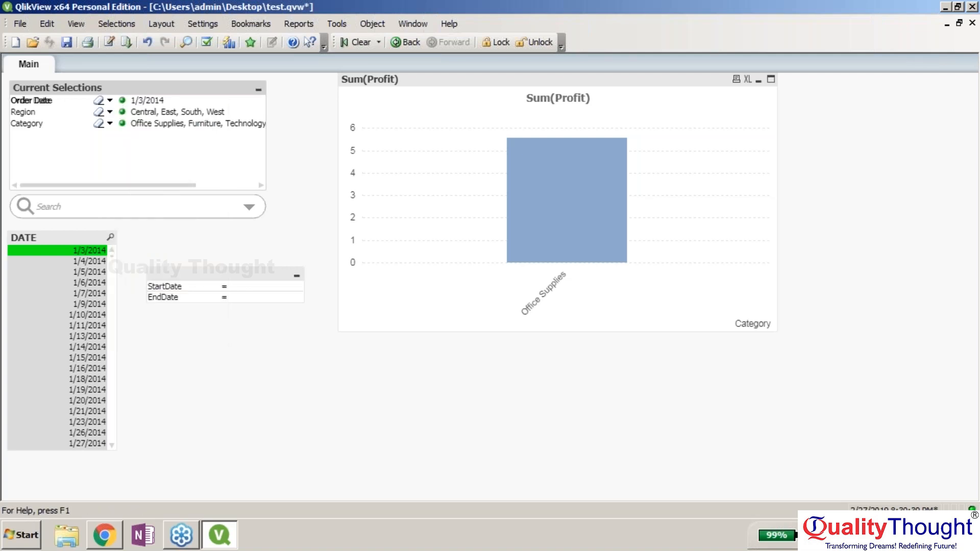
left_click(110, 101)
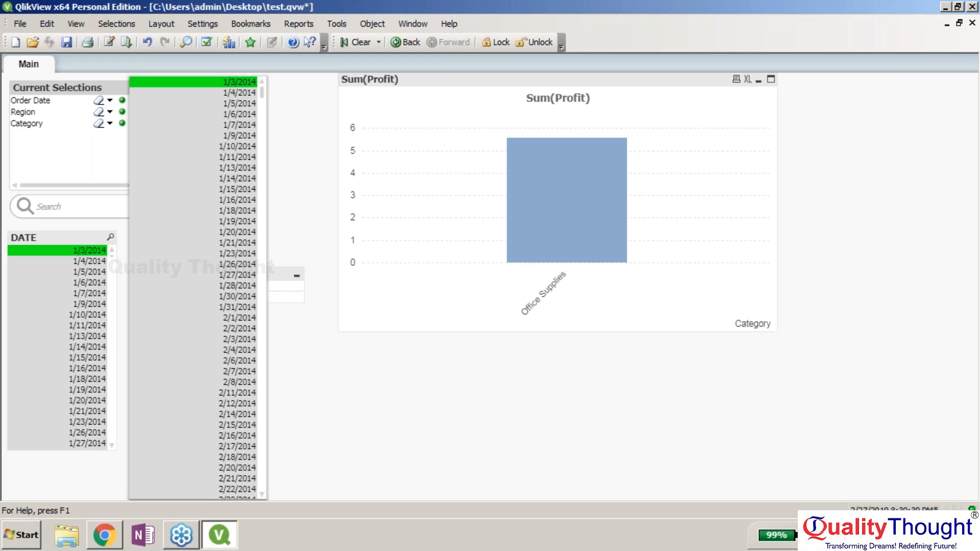
left_click_drag(178, 103, 178, 121)
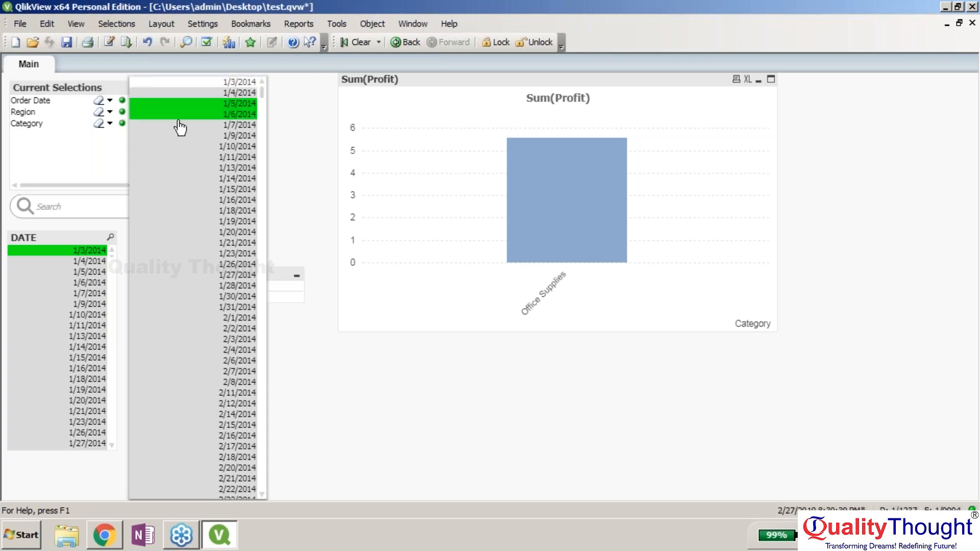
left_click_drag(177, 121, 179, 243)
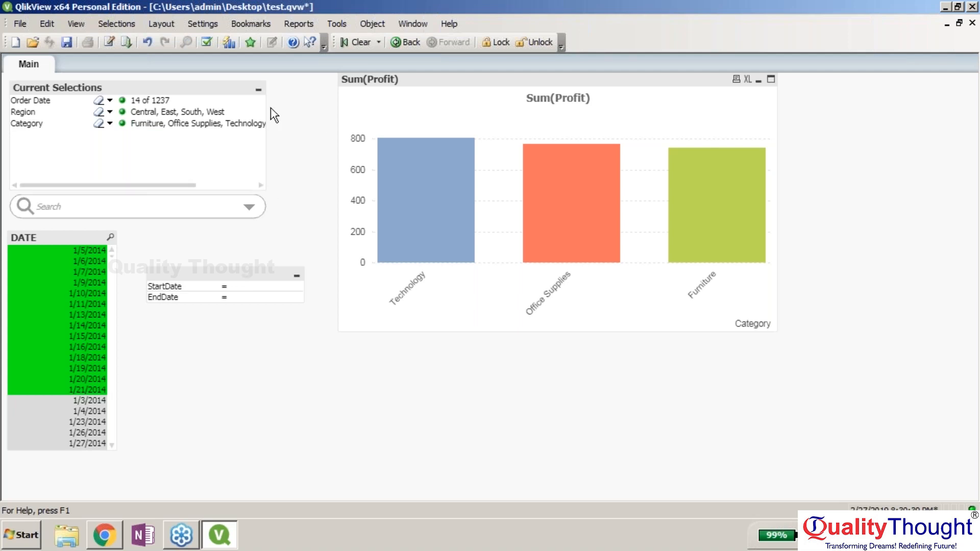
- Open Document Properties from the Settings menu
left_click(209, 25)
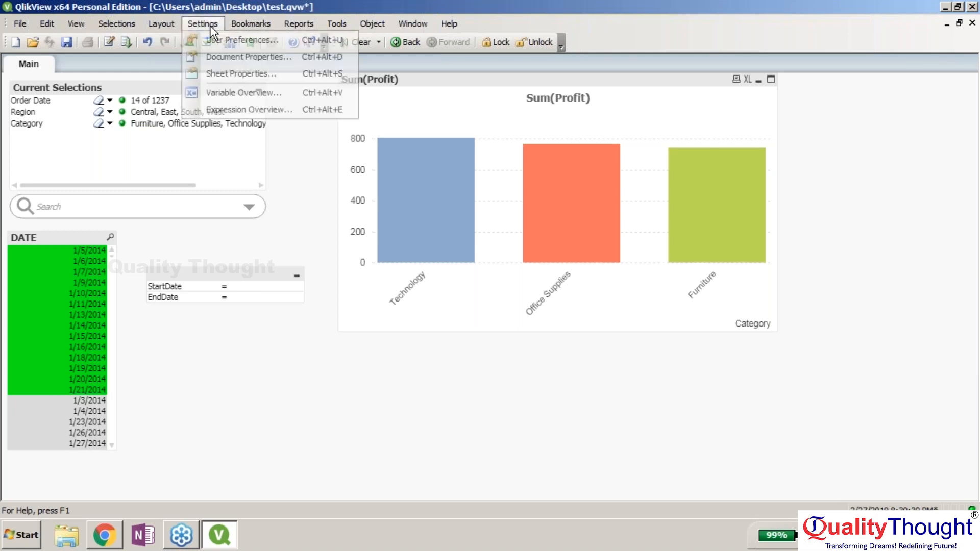
left_click(250, 23)
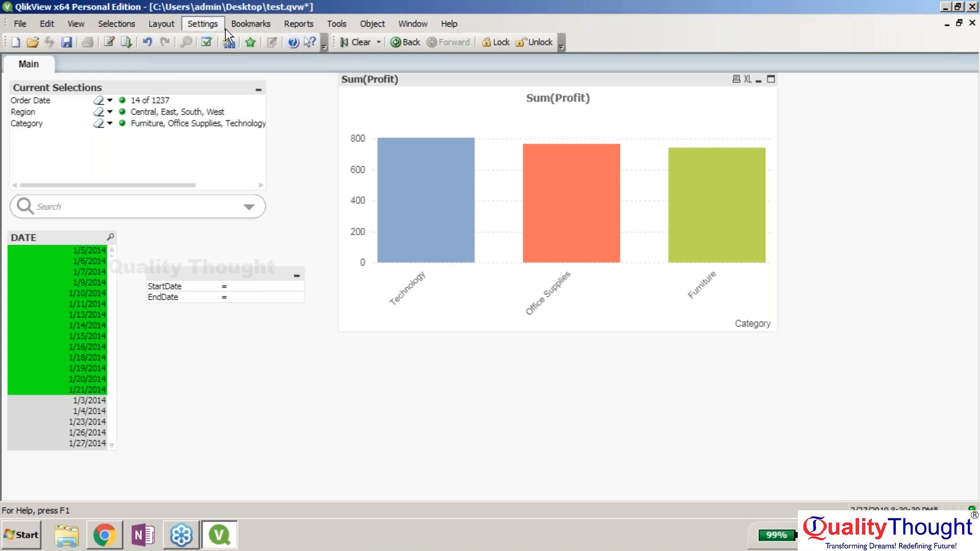
mouse_move(209, 24)
left_click(231, 58)
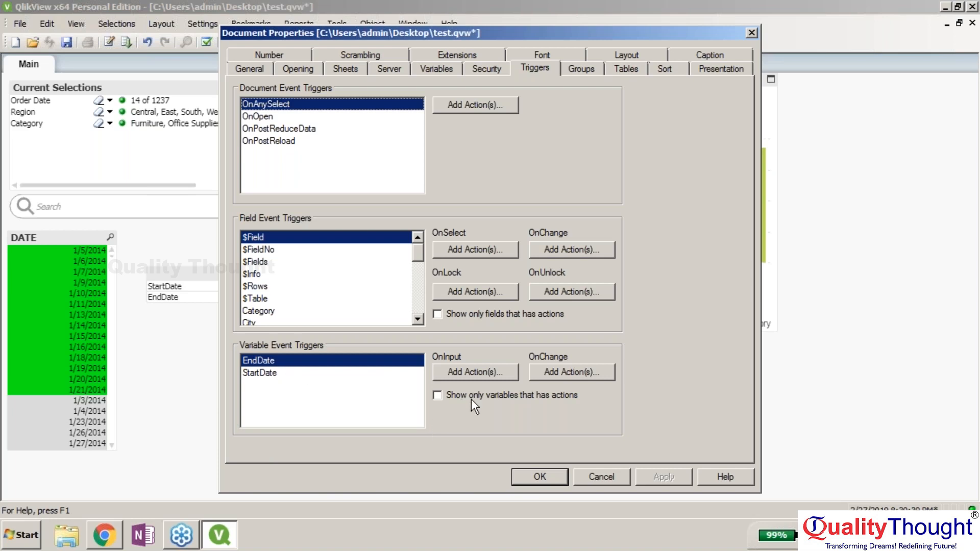
- Add a Select in Field action to EndDate's OnInput trigger, targeting the OrderDate field
left_click(479, 372)
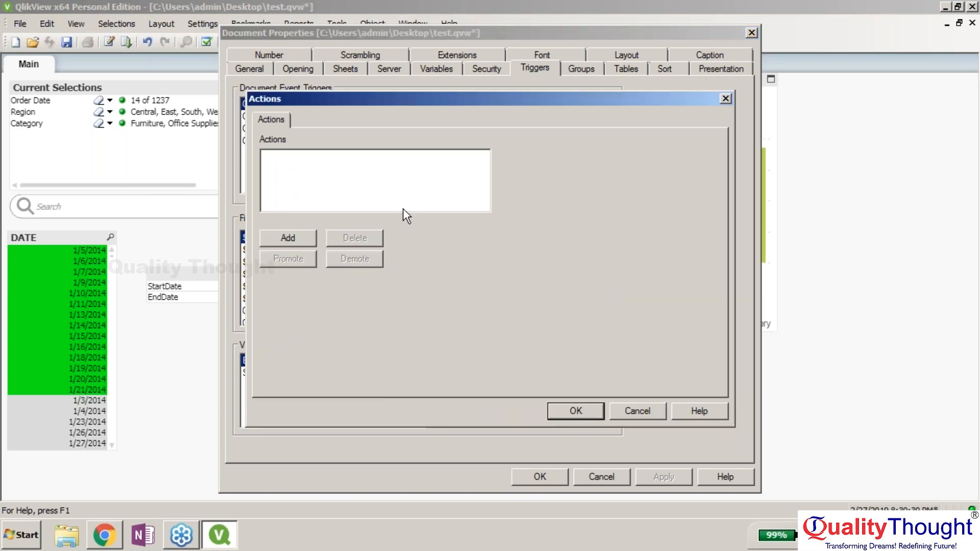
left_click(297, 236)
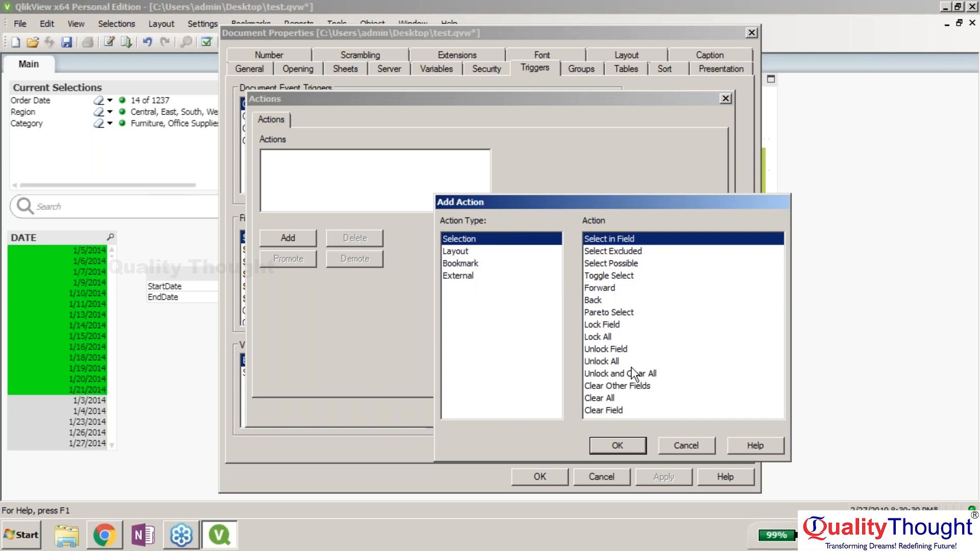
left_click(620, 444)
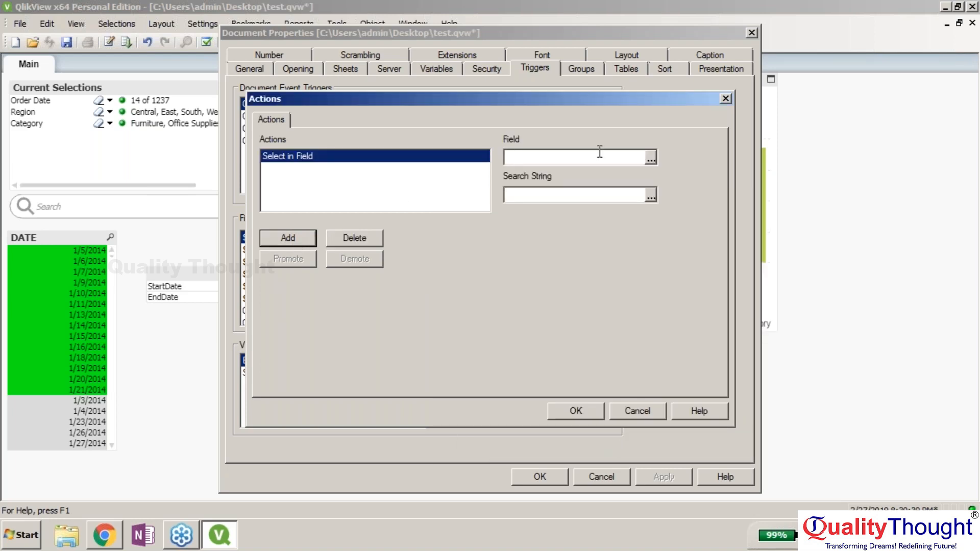
left_click(618, 157)
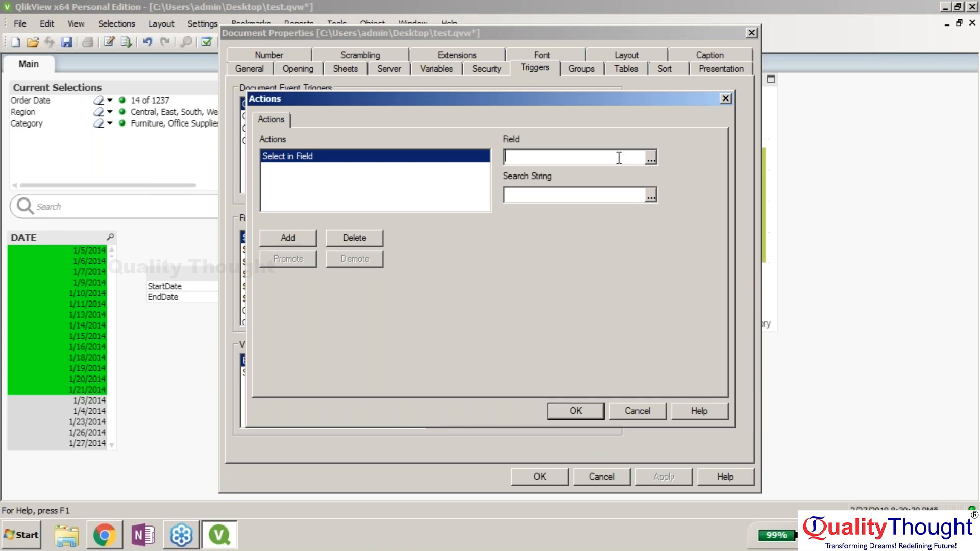
type("OrderDate")
left_click(649, 196)
- Enter the search string ='>='&StartDate&'<='&EndDate for the EndDate action and confirm it
left_click(649, 196)
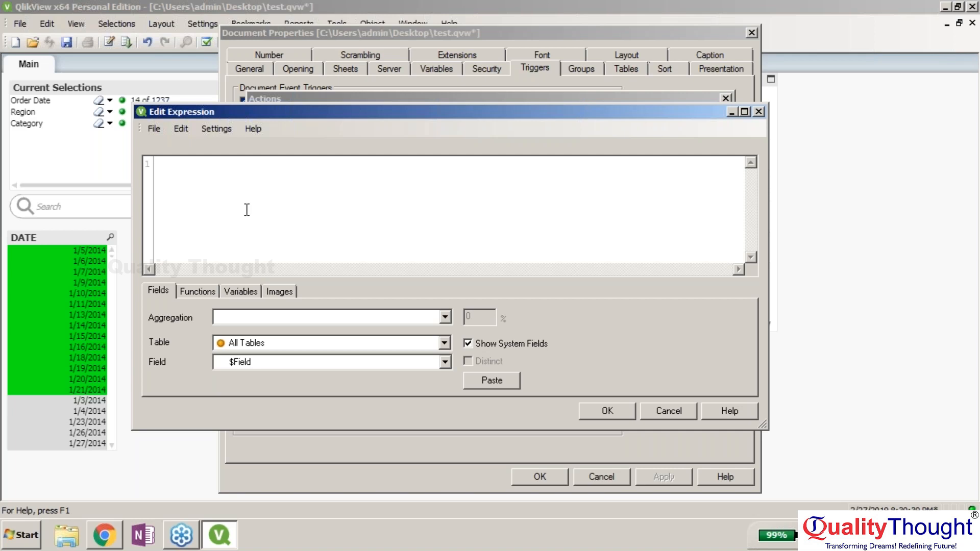
type("='>='&start")
key("Return")
type("&")
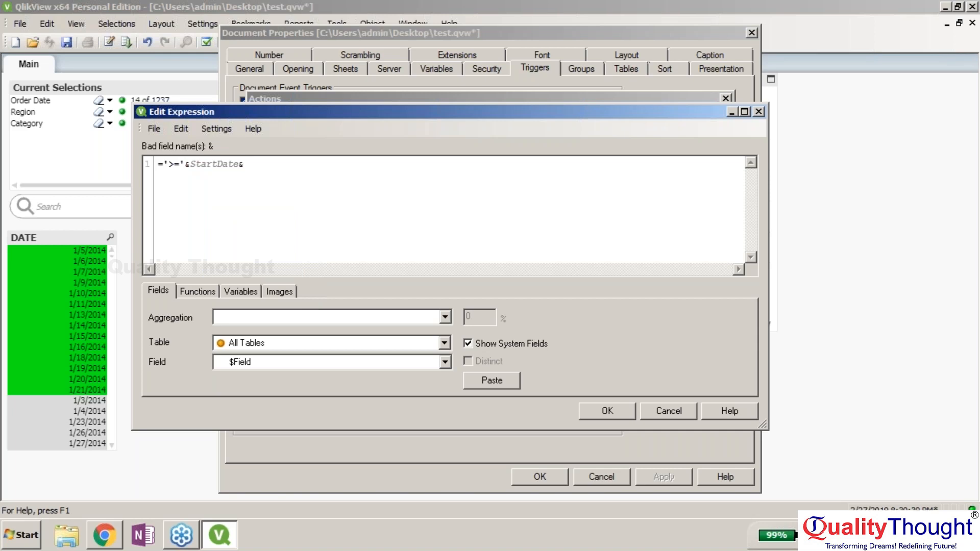
type("'")
type("<=")
type("'")
type("end")
key("BackSpace")
key("BackSpace")
key("BackSpace")
type("&e")
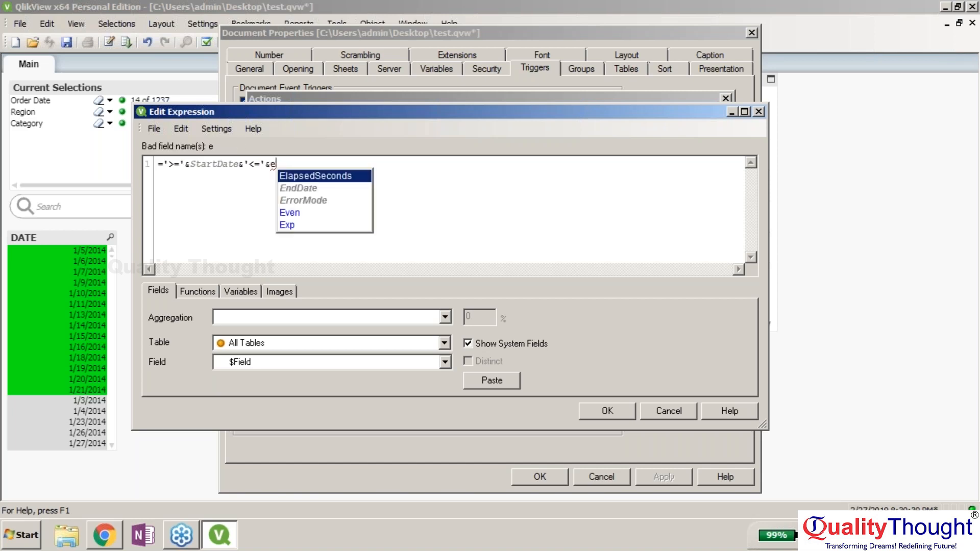
key("Down")
key("Return")
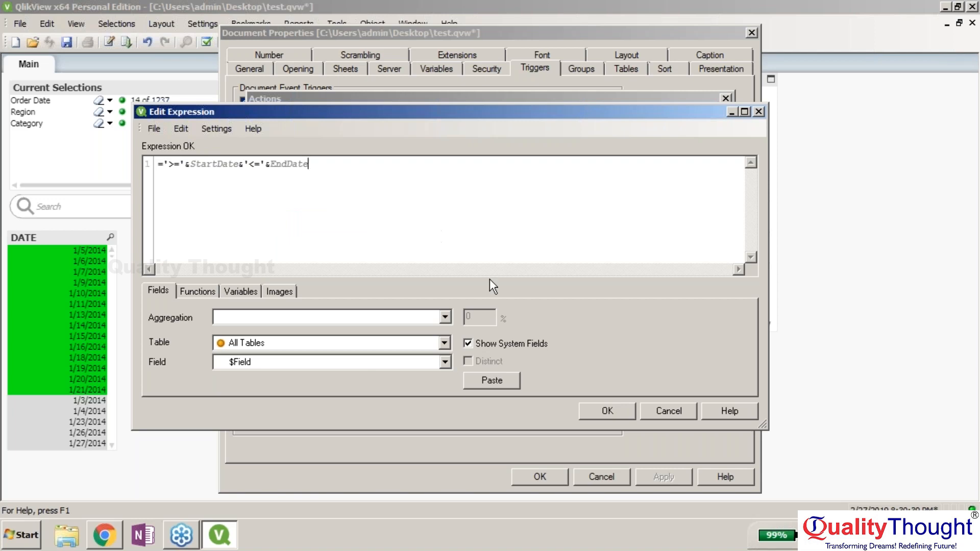
left_click(610, 411)
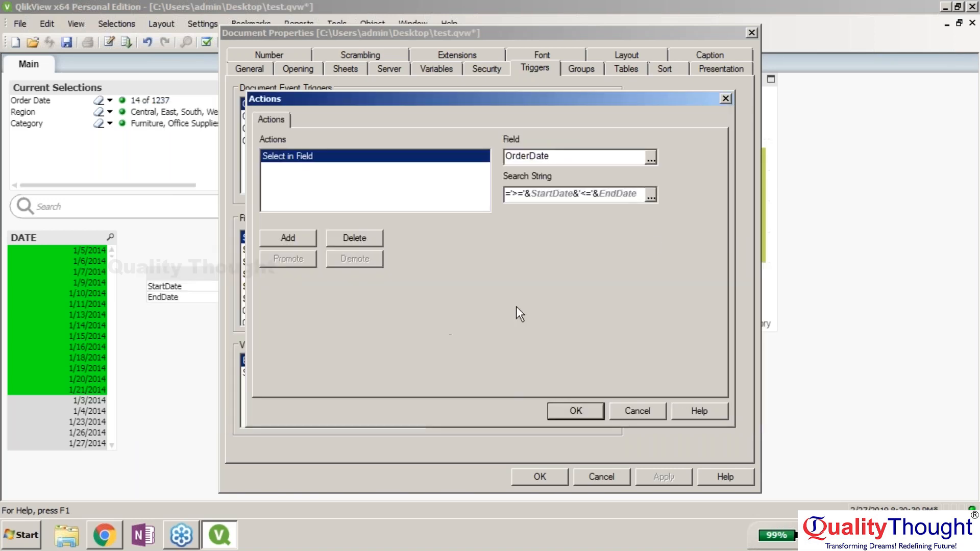
- Keep the EndDate action and add a Select in Field action to StartDate's OnInput trigger
left_click(588, 411)
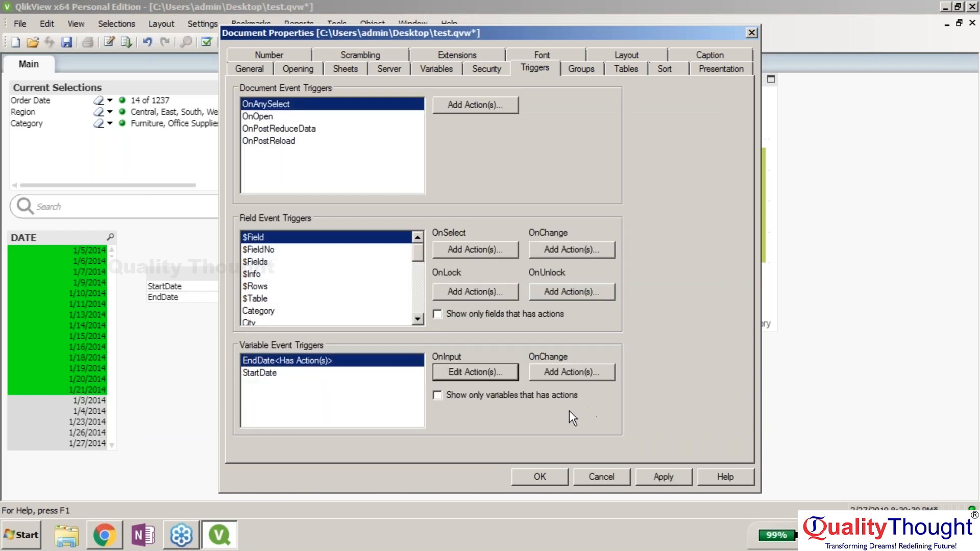
left_click(333, 376)
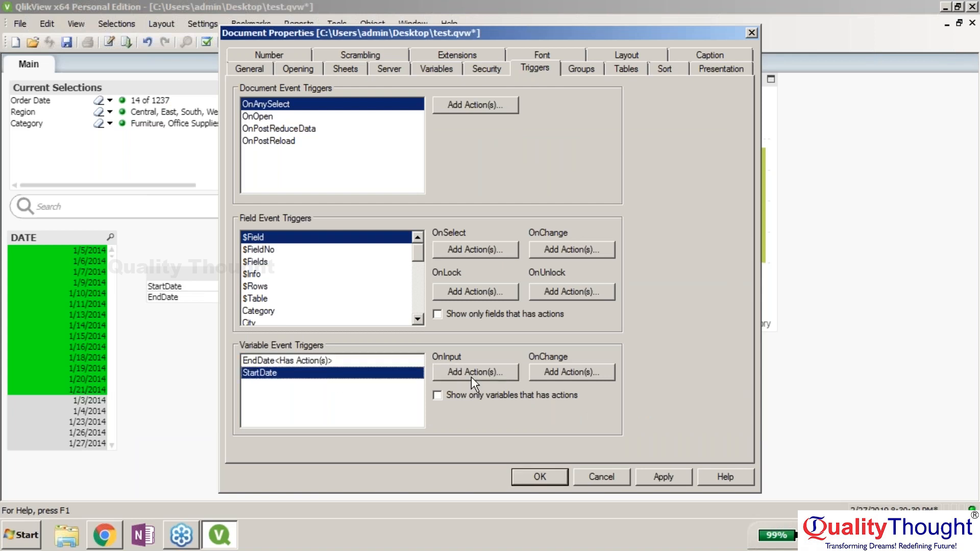
left_click(471, 376)
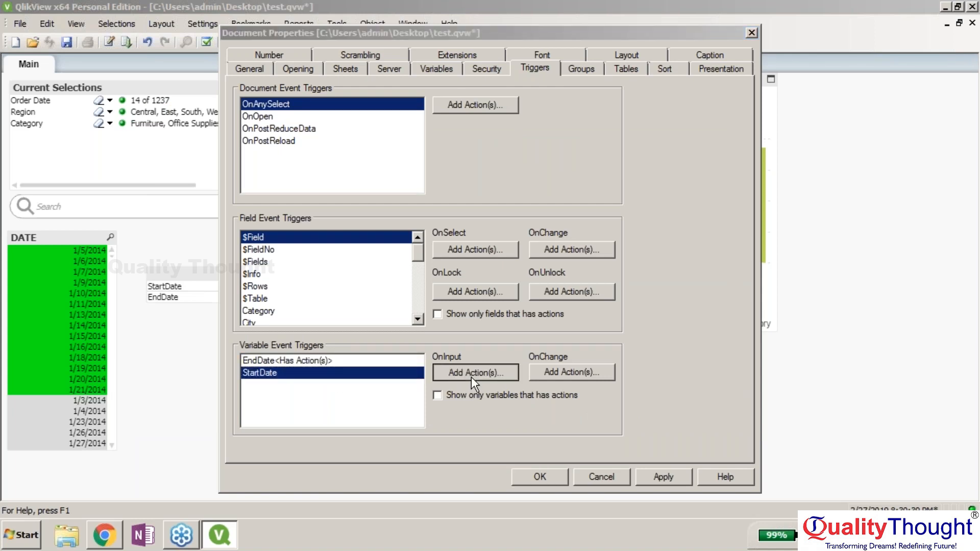
left_click(308, 232)
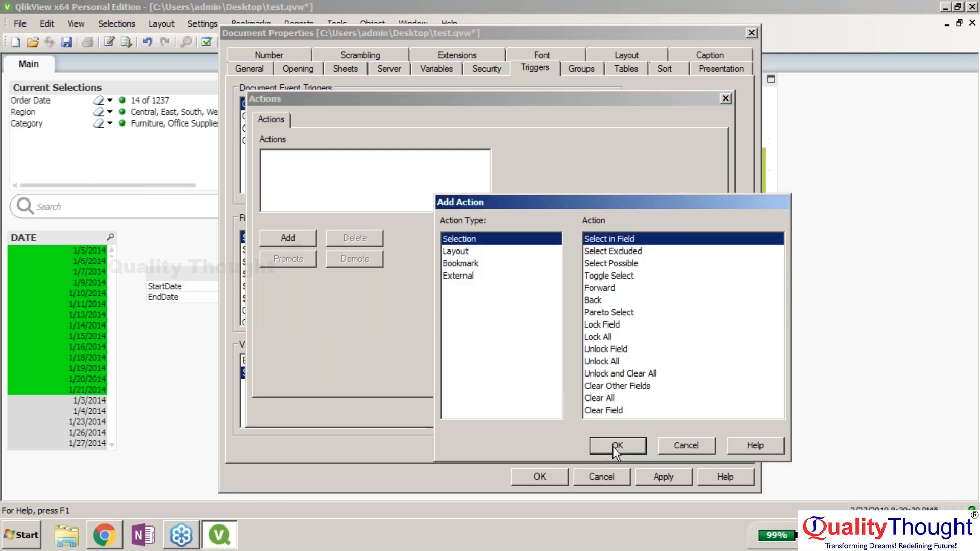
left_click(614, 445)
- Set the StartDate action's field to OrderDate and open its search string editor
left_click(650, 158)
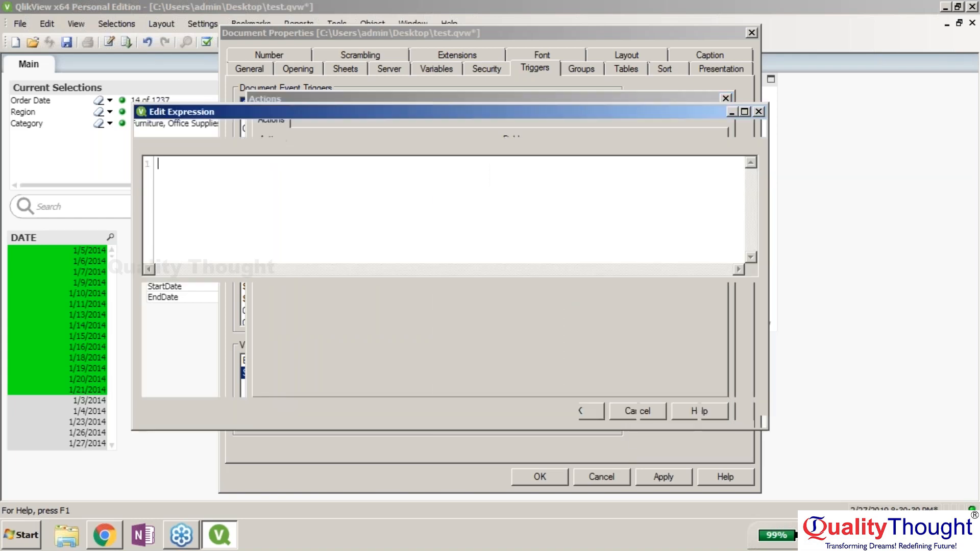
left_click(663, 408)
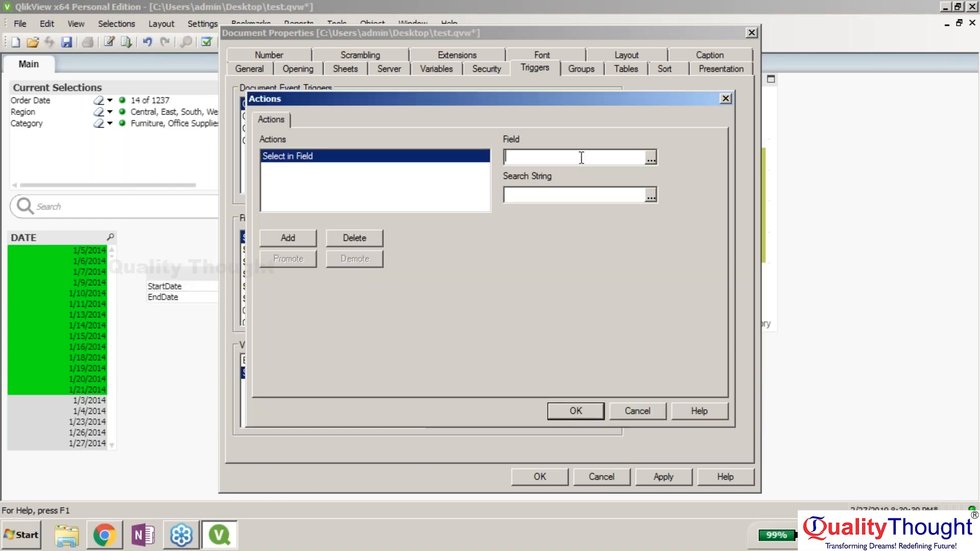
type("Orader")
key("BackSpace")
key("BackSpace")
key("BackSpace")
key("BackSpace")
key("BackSpace")
type("rderDate")
key("Tab")
left_click(650, 194)
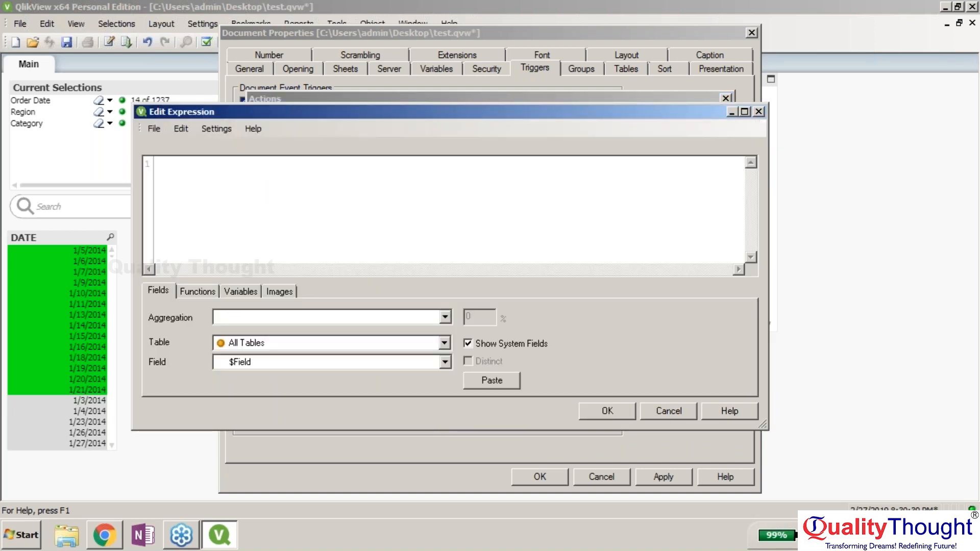
- Type a draft StartDate search string: ='>='StartDate' & '<='&EndDate
type("='>='Star")
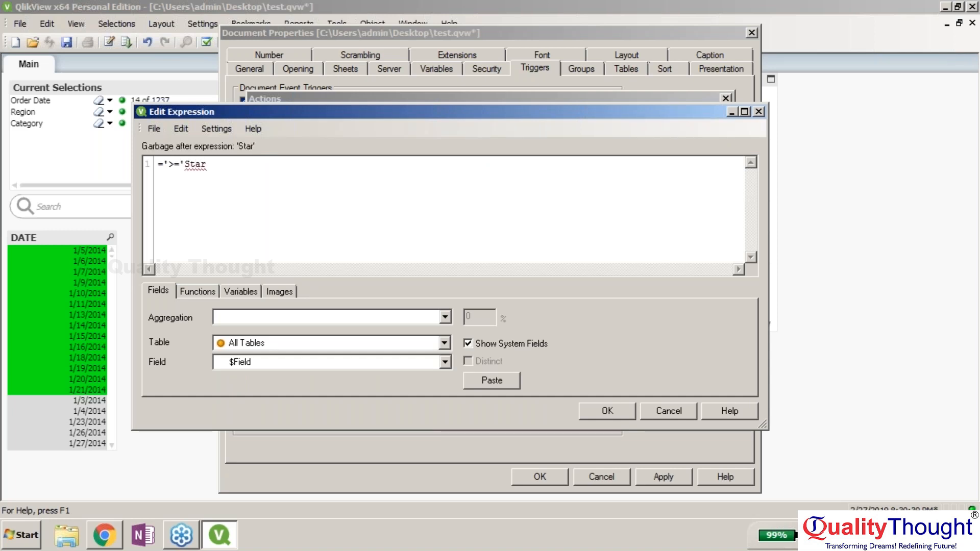
type("tDate' &")
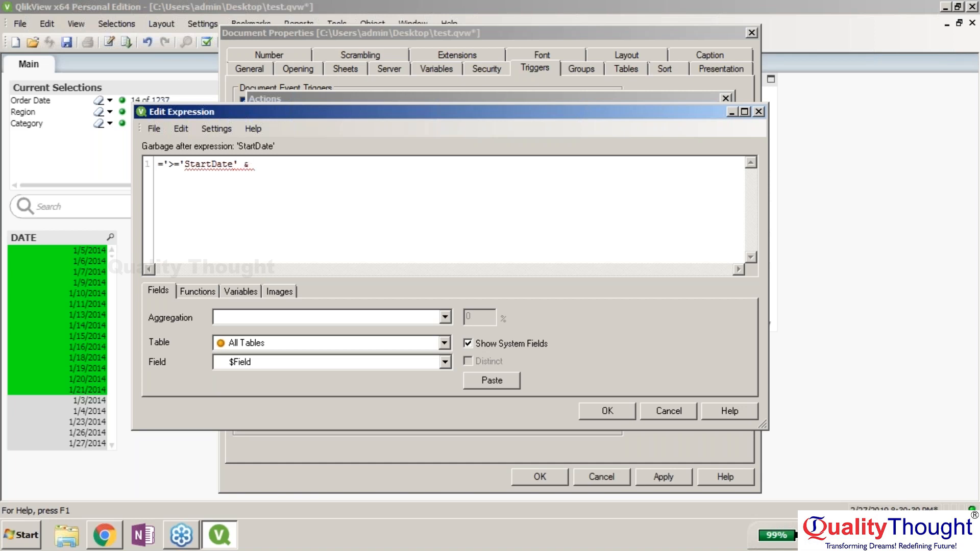
type(" '<='&EndDate")
key("BackSpace")
key("BackSpace")
key("BackSpace")
- Fix the quotes, spaces and ampersands so the expression reads ='>='&StartDate&'<='&EndDate
key("BackSpace")
key("BackSpace")
key("BackSpace")
key("BackSpace")
type("e")
left_click(245, 165)
key("BackSpace")
left_click(249, 165)
key("BackSpace")
key("Delete")
type("'")
left_click(239, 165)
key("BackSpace")
left_click(246, 165)
left_click(290, 165)
key("BackSpace")
type("e")
left_click(240, 164)
left_click(234, 164)
key("BackSpace")
type("EndDate")
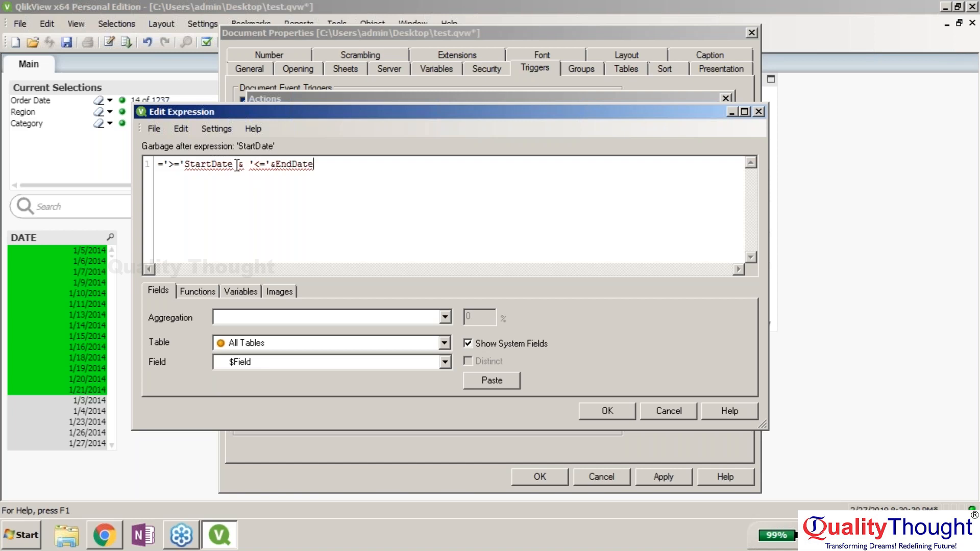
left_click(187, 164)
type("&")
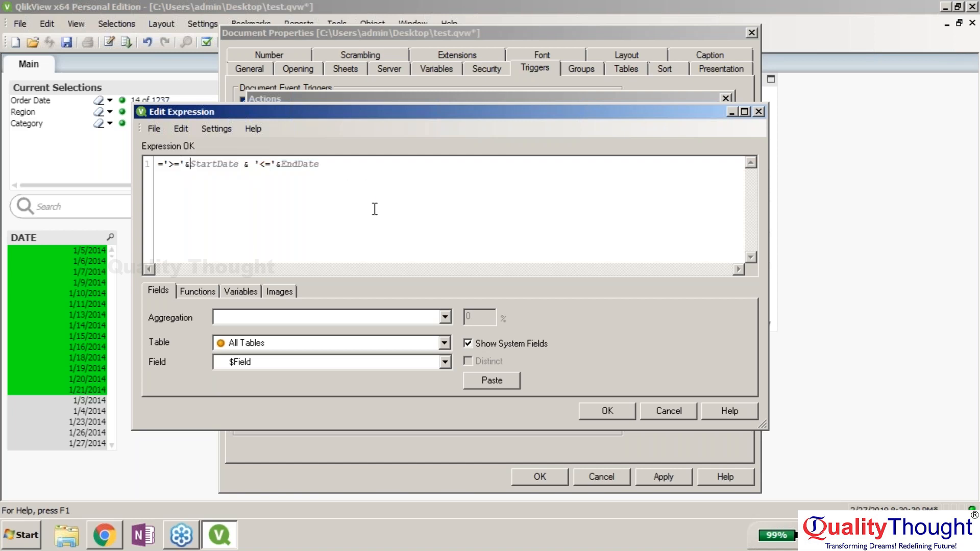
- Confirm the expression and StartDate action, then close Document Properties
left_click(614, 412)
left_click(586, 408)
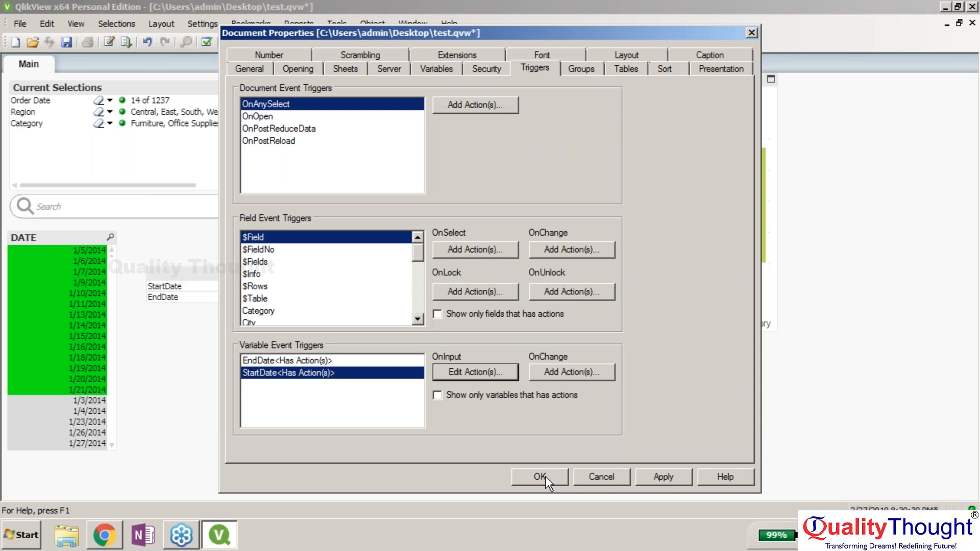
left_click(540, 477)
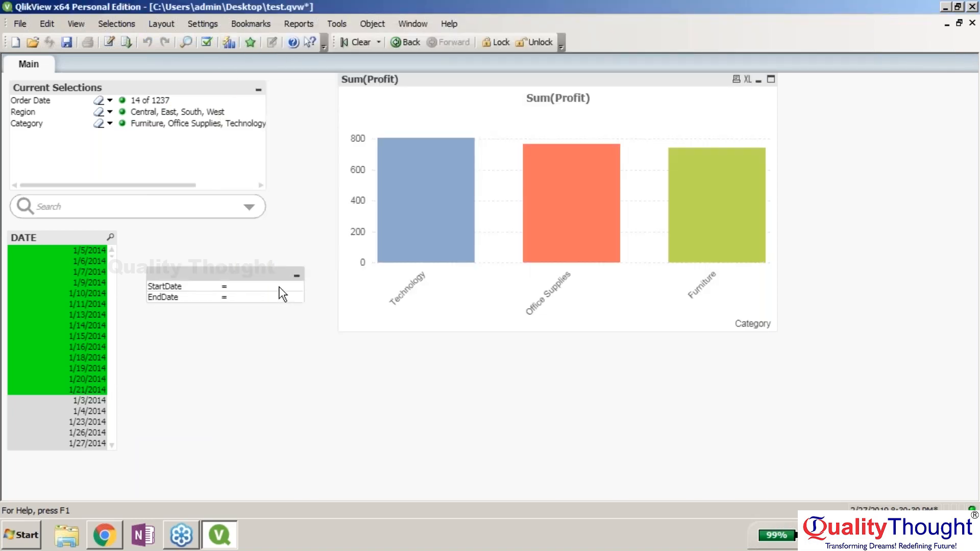
- Enter StartDate 1/5/2014 and EndDate 01/01/2018 in the input box, fixing a mistyped EndDate
left_click(280, 288)
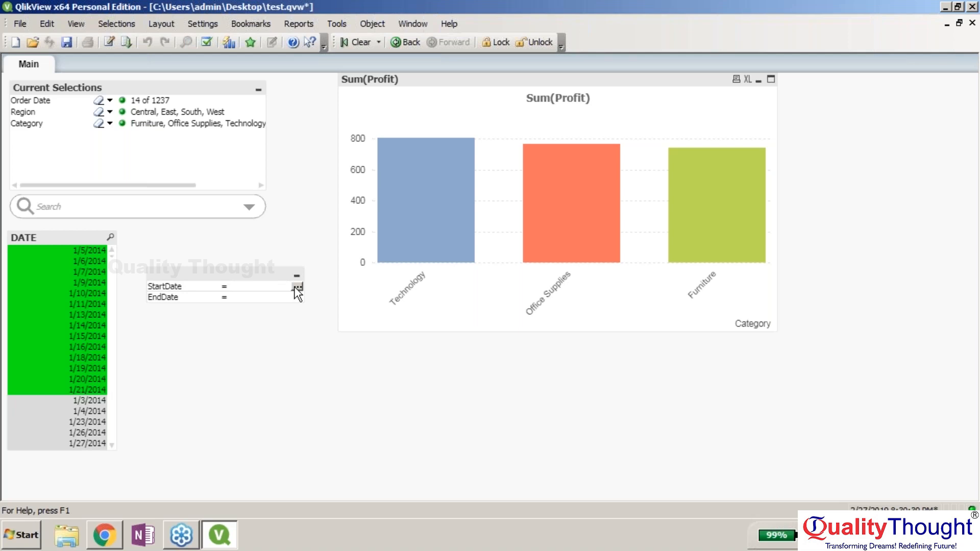
type("1/")
type("5/2014")
key("Return")
left_click(262, 295)
type("01/05")
key("BackSpace")
key("BackSpace")
key("BackSpace")
key("BackSpace")
type("01/01/2018")
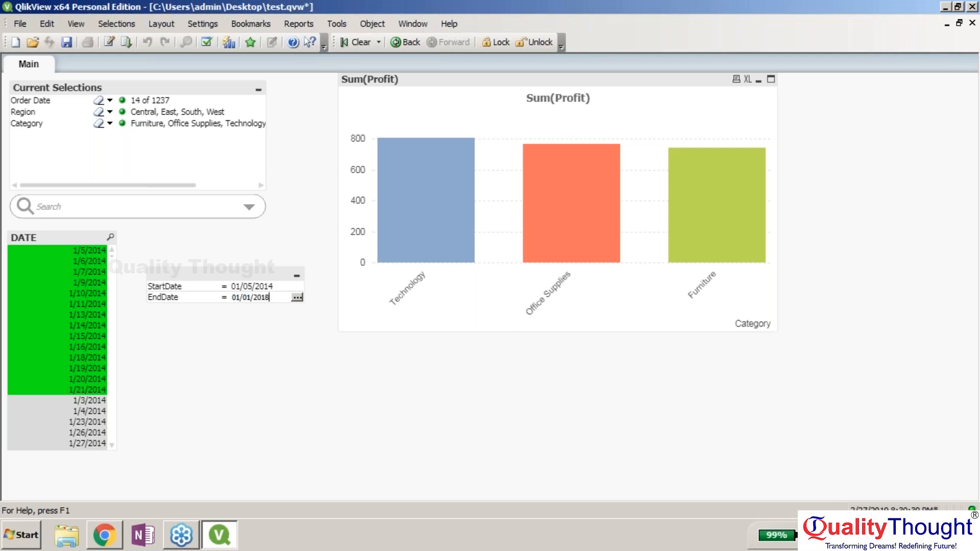
key("Return")
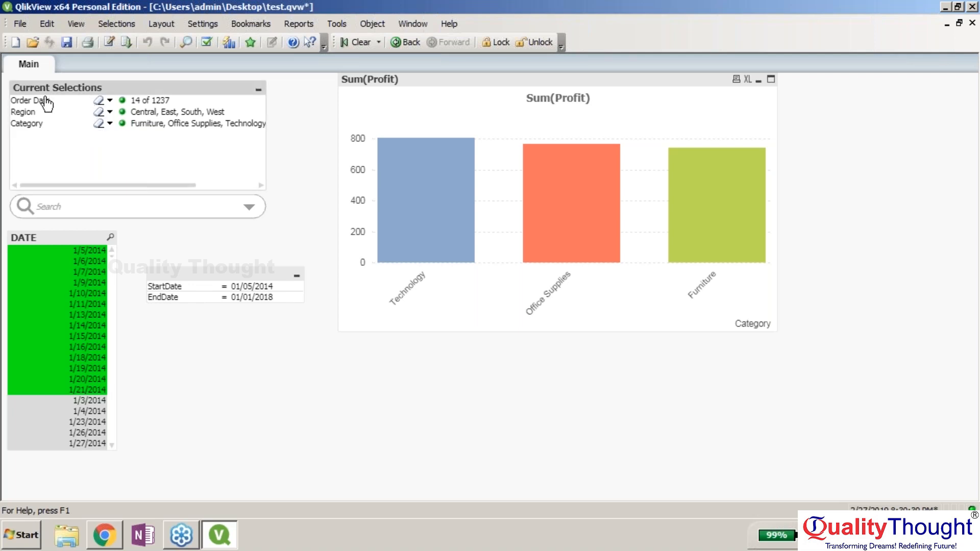
- Open the date input box's properties and close them without changes
right_click(196, 279)
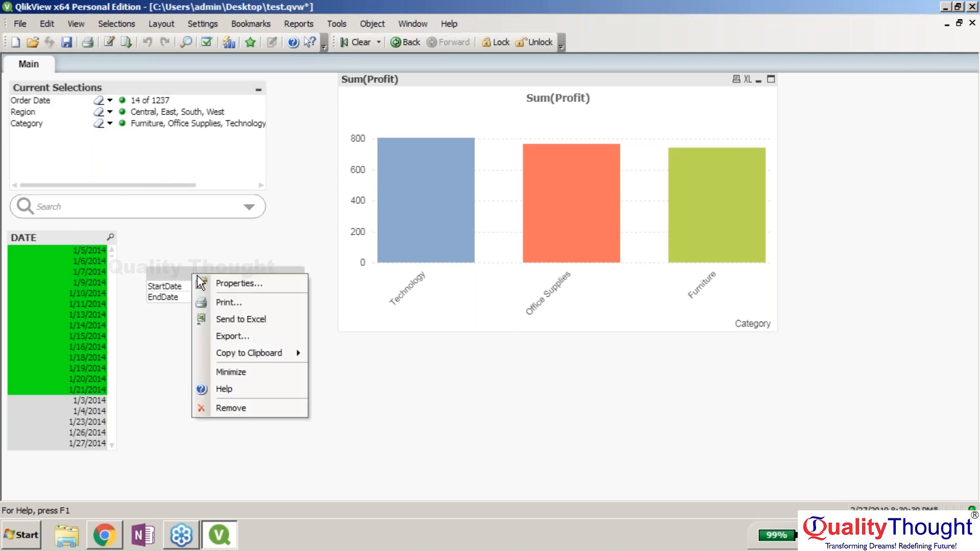
left_click(198, 280)
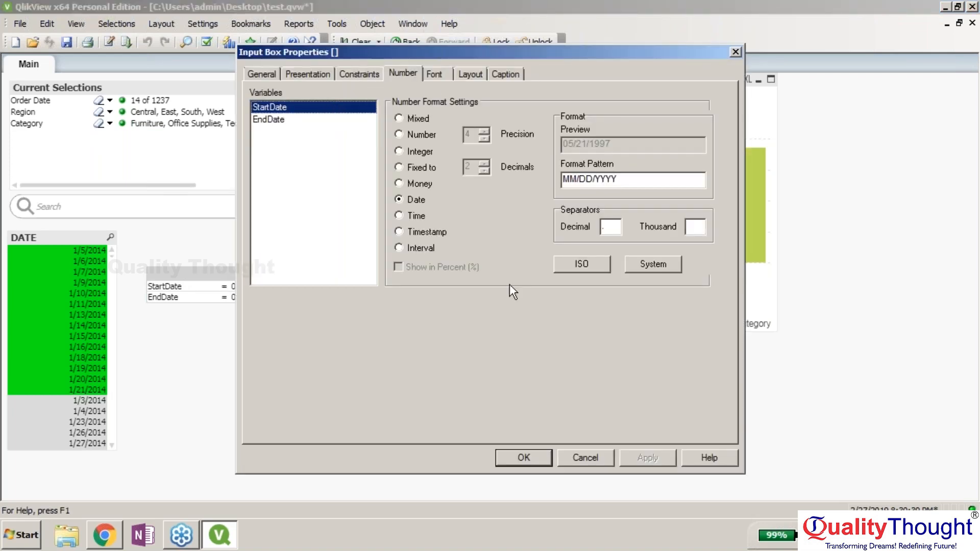
left_click(594, 457)
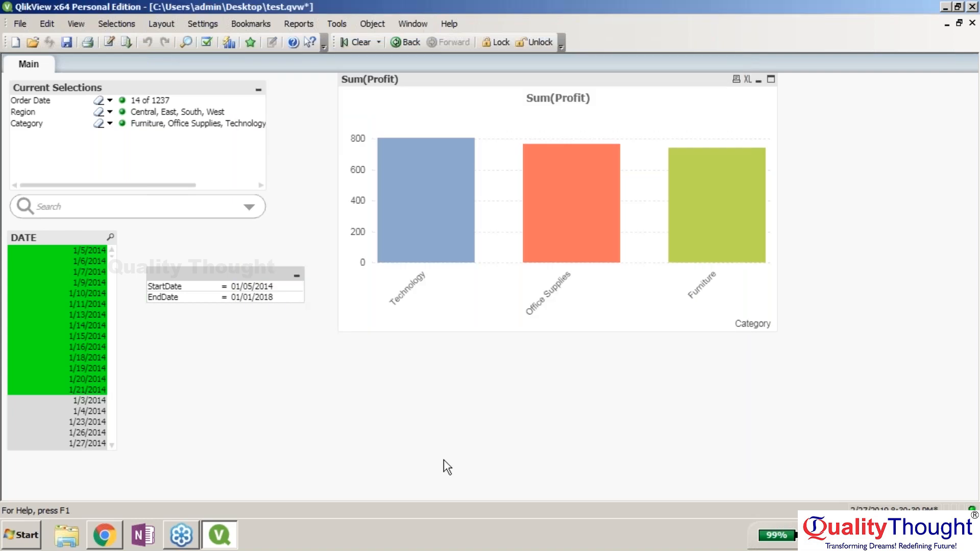
- Retitle the DATE list box to 'Order Date'
right_click(61, 237)
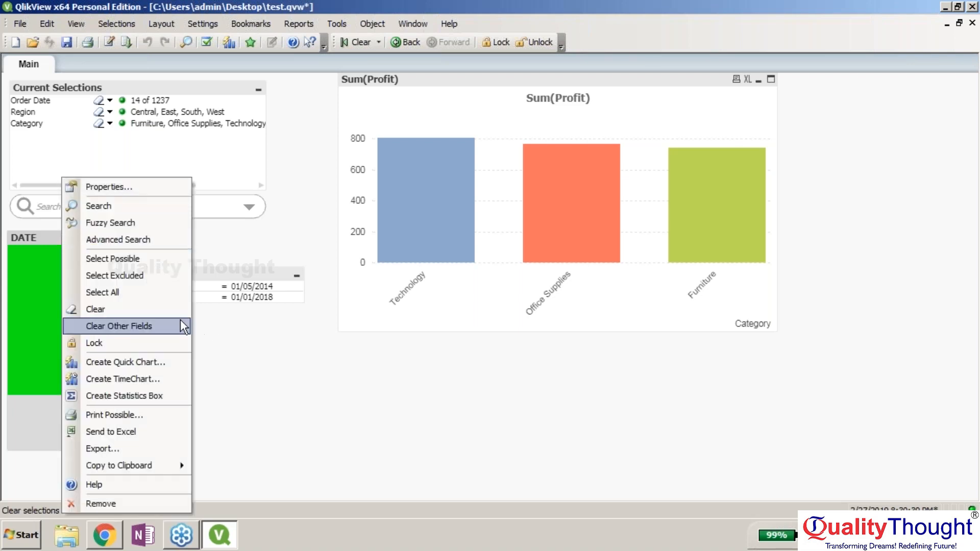
left_click(141, 185)
type("Order Date")
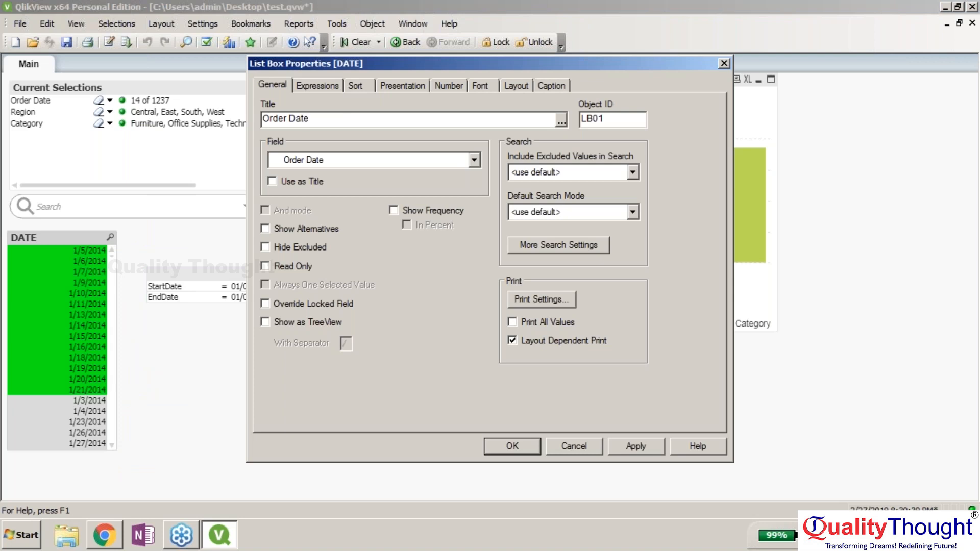
key("Return")
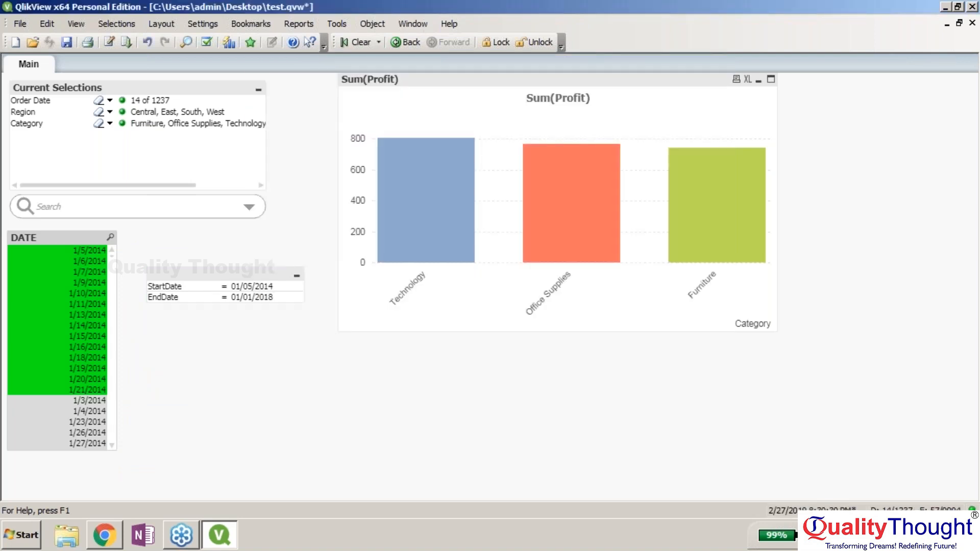
- Reopen the Order Date list box's properties to review them, then close
right_click(72, 241)
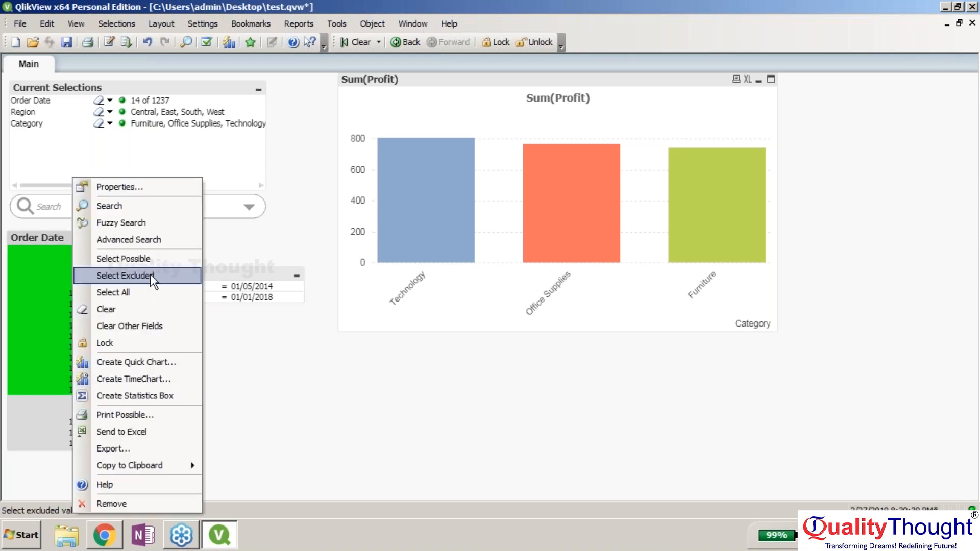
left_click(311, 405)
right_click(66, 236)
left_click(153, 187)
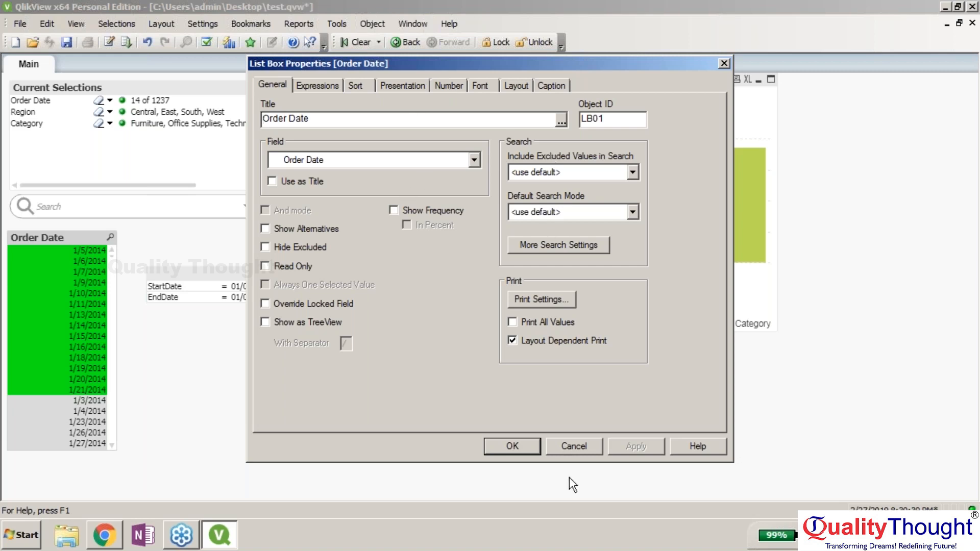
left_click(572, 446)
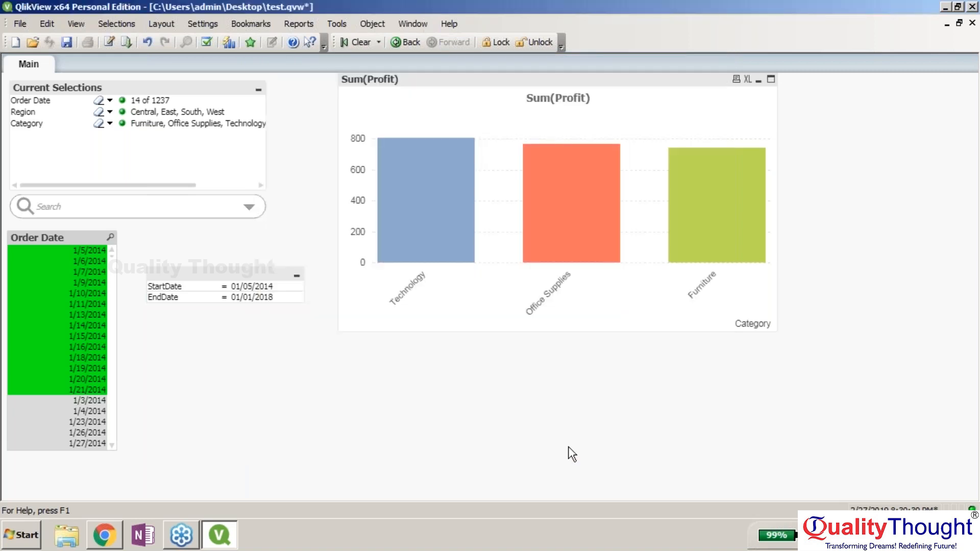
- In Document Properties triggers, change the EndDate OnInput action's field to Order Date
left_click(251, 23)
left_click(215, 25)
left_click(209, 25)
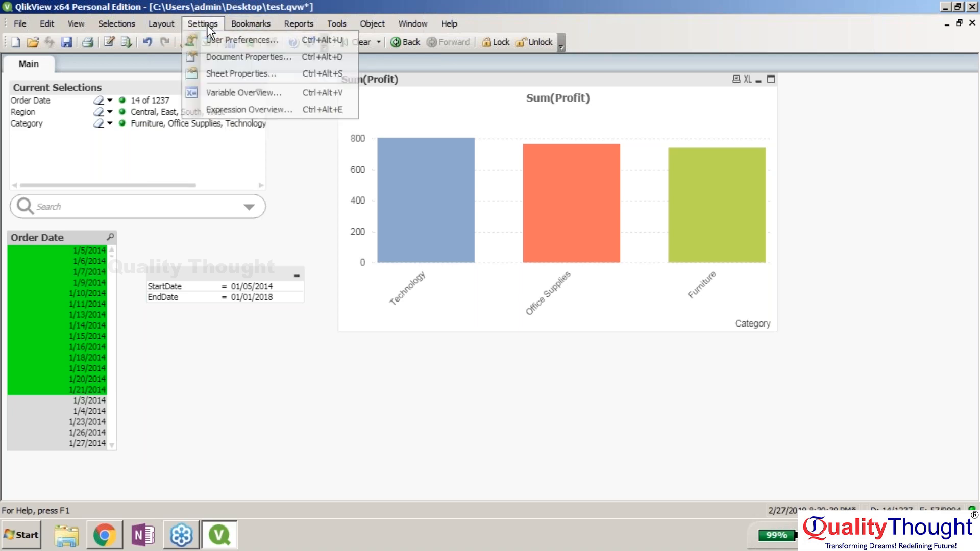
left_click(234, 61)
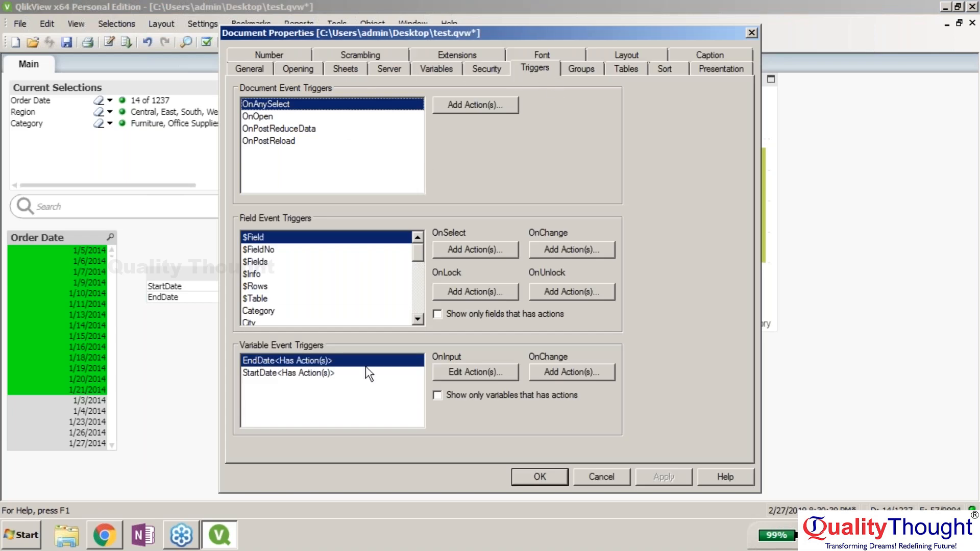
left_click(464, 372)
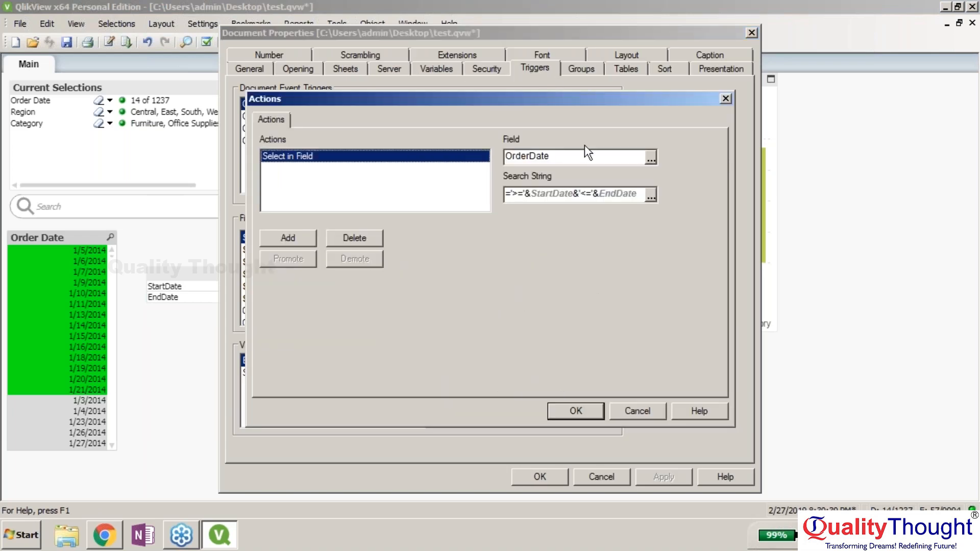
left_click(530, 156)
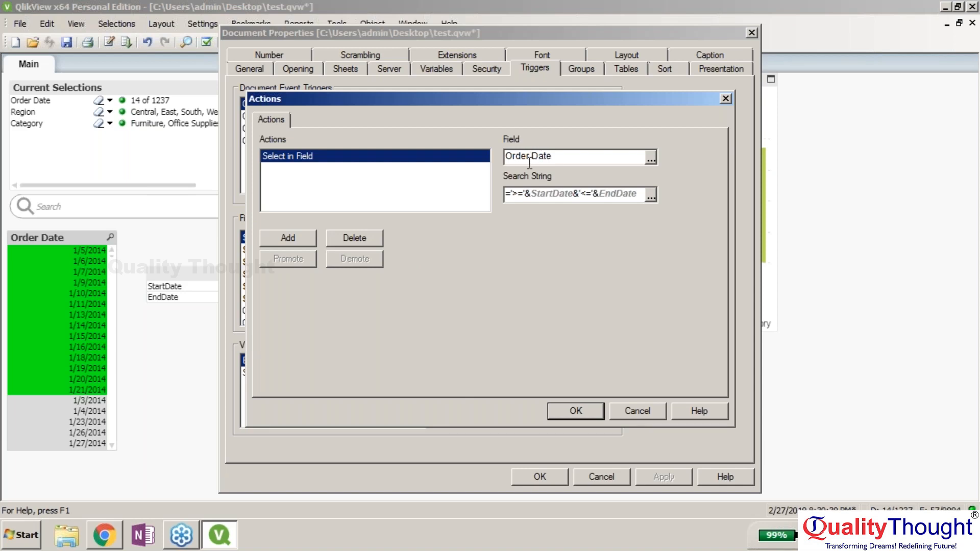
left_click(571, 411)
- Change the StartDate OnInput trigger action's field to Order Date as well
left_click(352, 378)
left_click(464, 371)
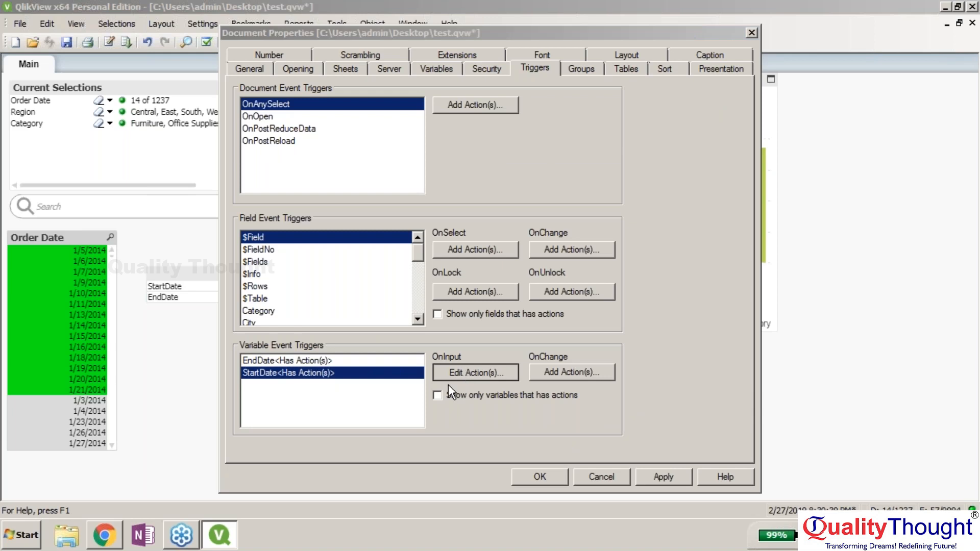
left_click(531, 156)
left_click(654, 477)
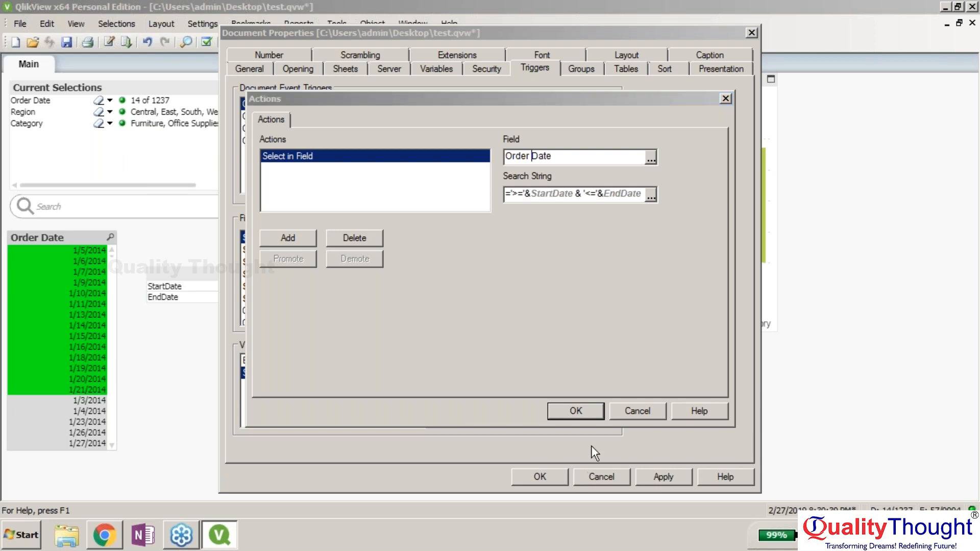
left_click(613, 414)
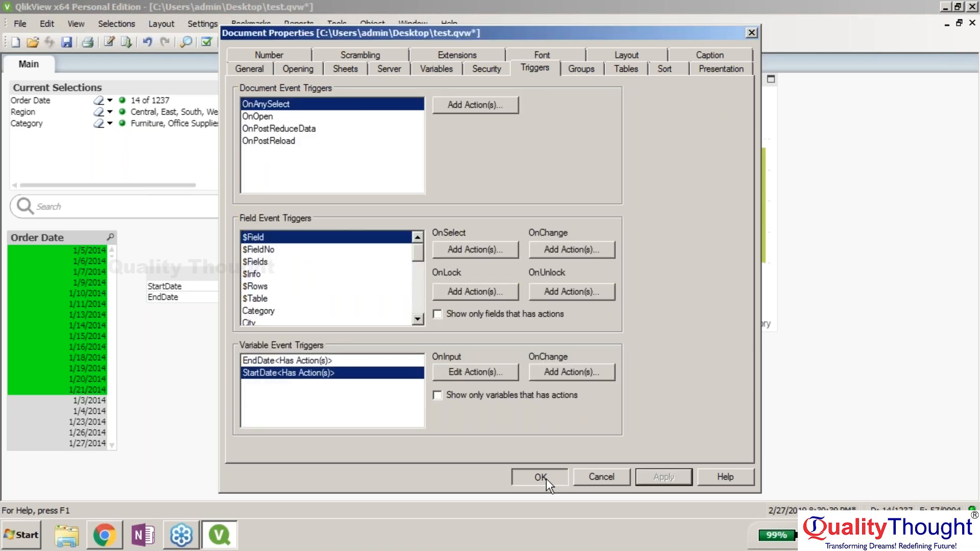
- Confirm Document Properties so Order Date filters >=1/5/2014<=01/01/2018 and Sum(Profit) recalculates
left_click(541, 477)
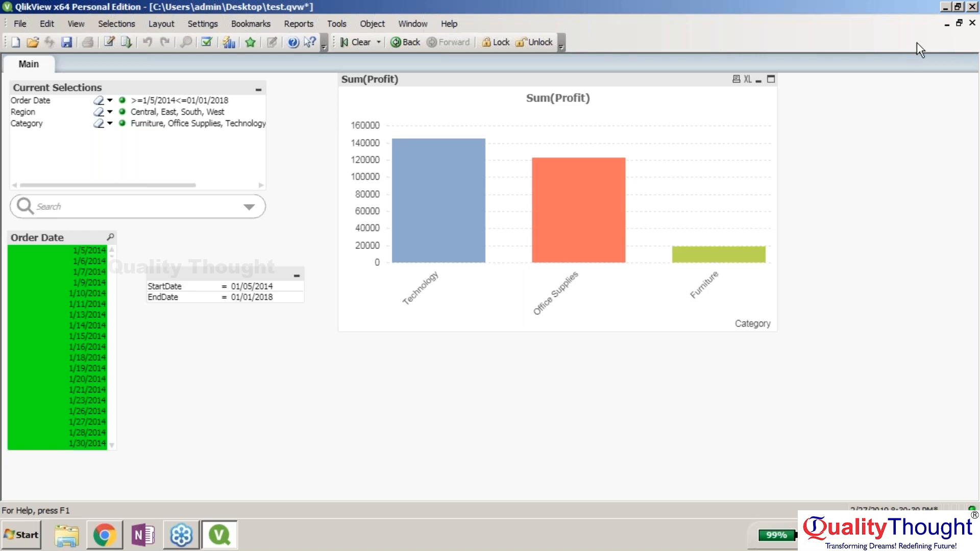
left_click(959, 46)
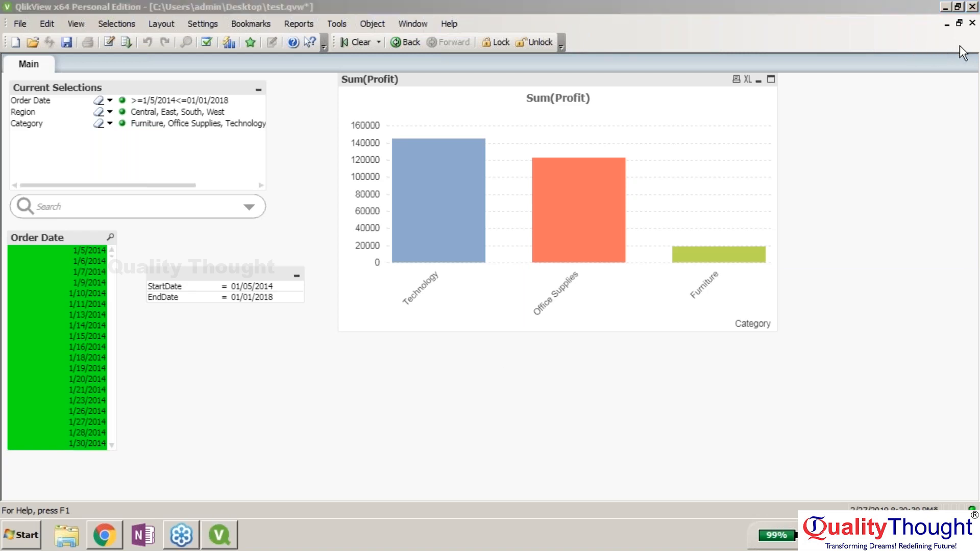
left_click(615, 6)
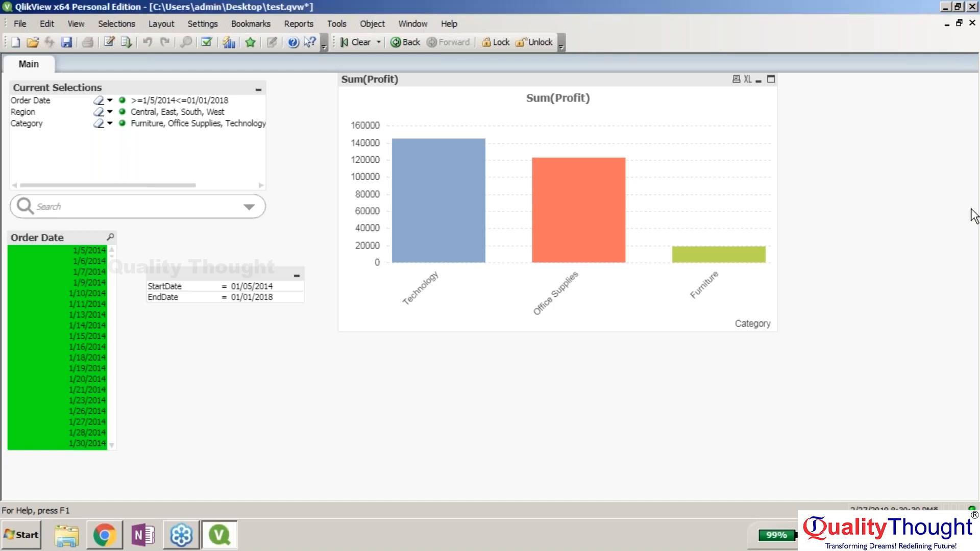
left_click(755, 255)
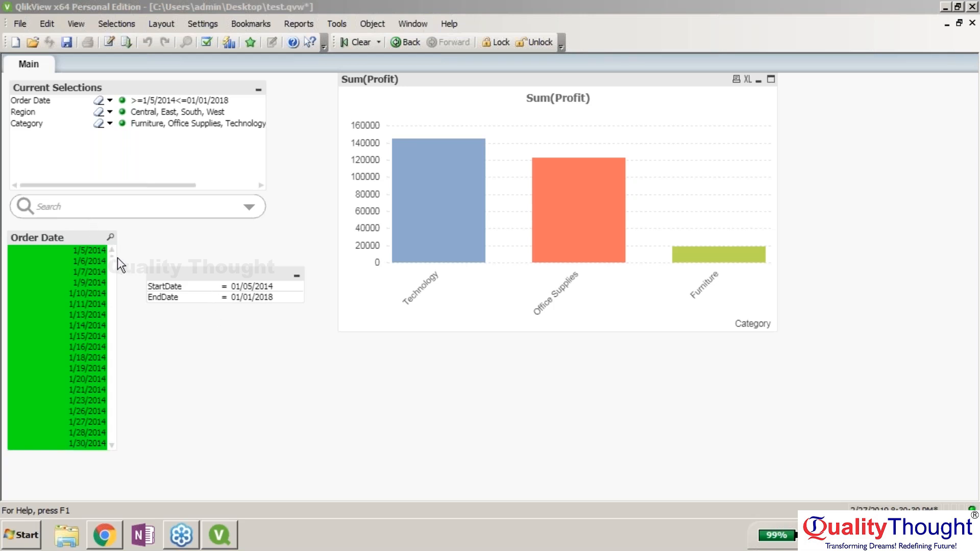
- Widen the Order Date list box slightly; glance at the sheet and Layout menus without changes
mouse_move(117, 260)
left_mouse_down()
mouse_move(139, 262)
mouse_move(125, 263)
left_mouse_up()
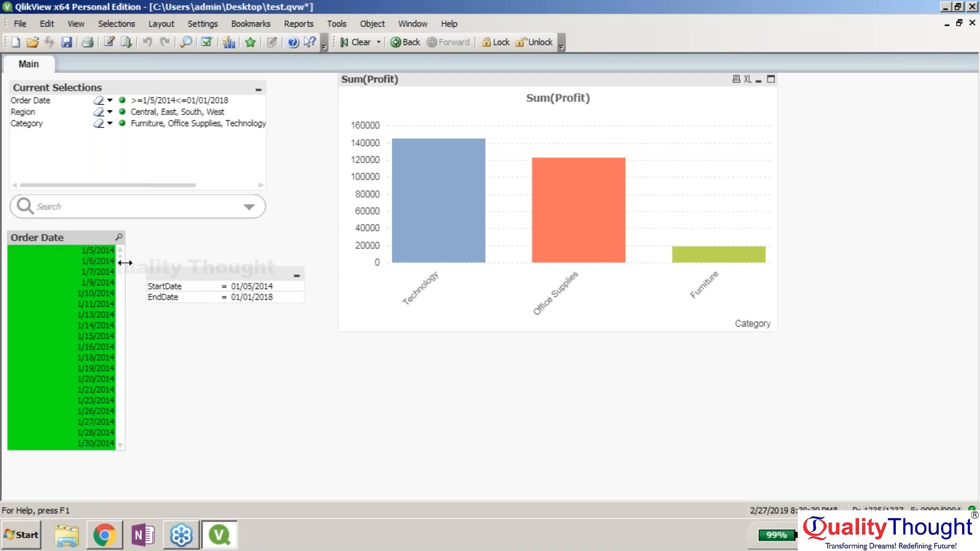
right_click(364, 387)
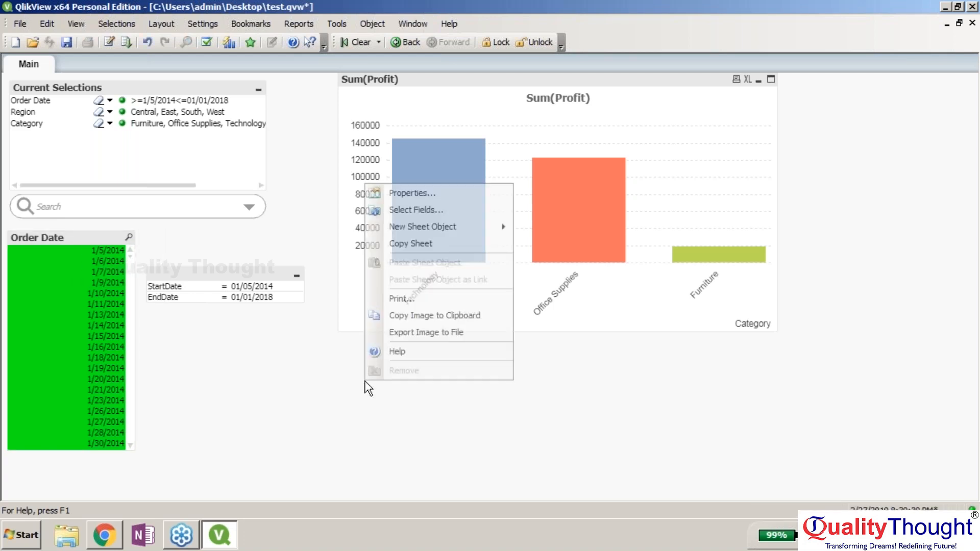
left_click(329, 371)
left_click(159, 21)
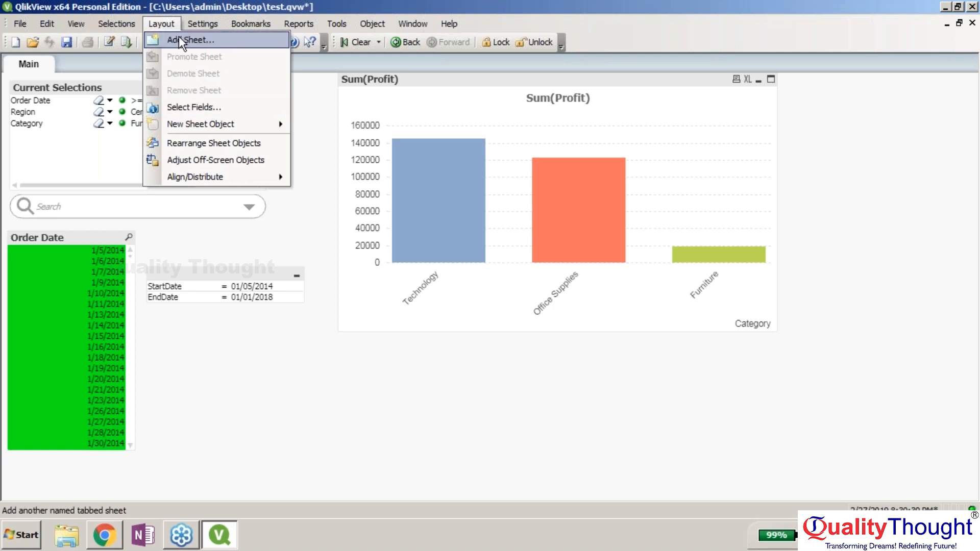
left_click(225, 365)
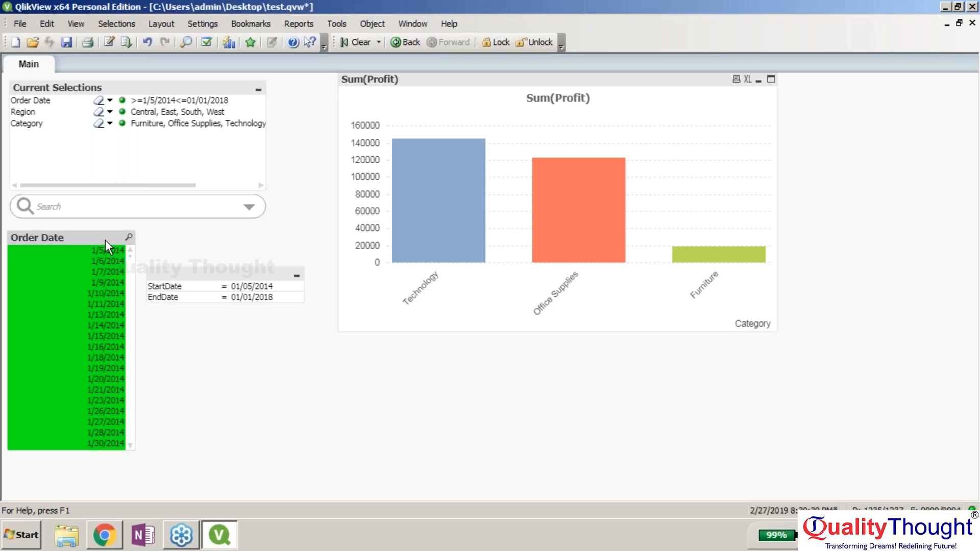
right_click(221, 363)
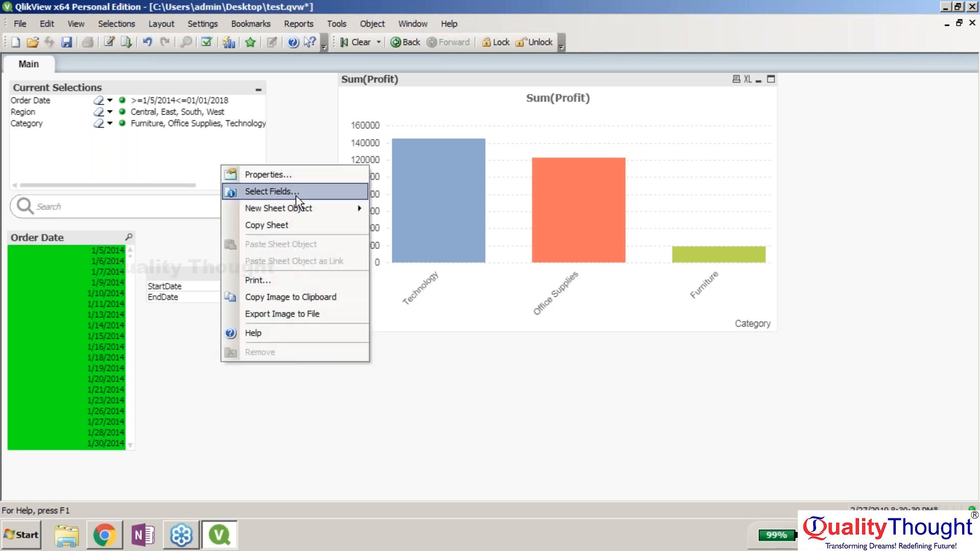
mouse_move(303, 207)
left_click(397, 210)
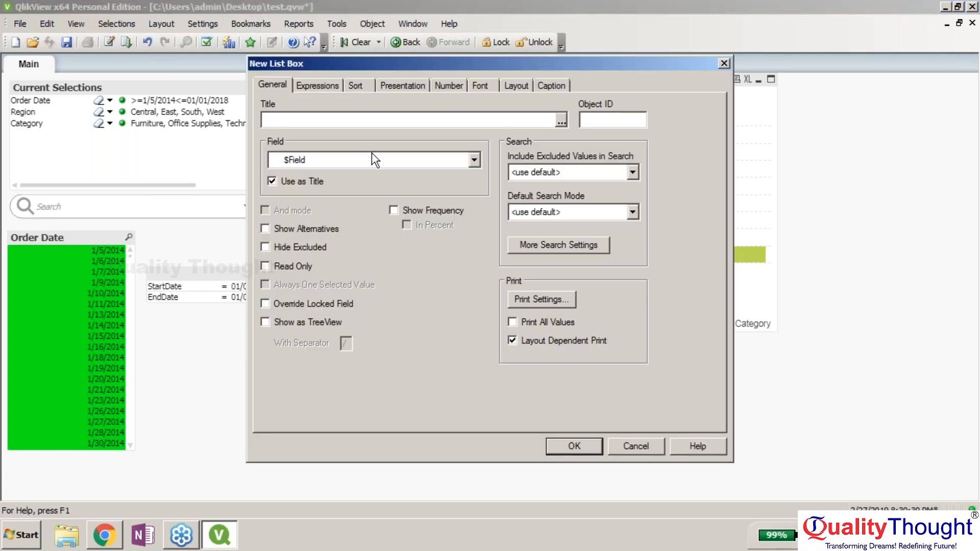
left_click(657, 63)
left_click(474, 159)
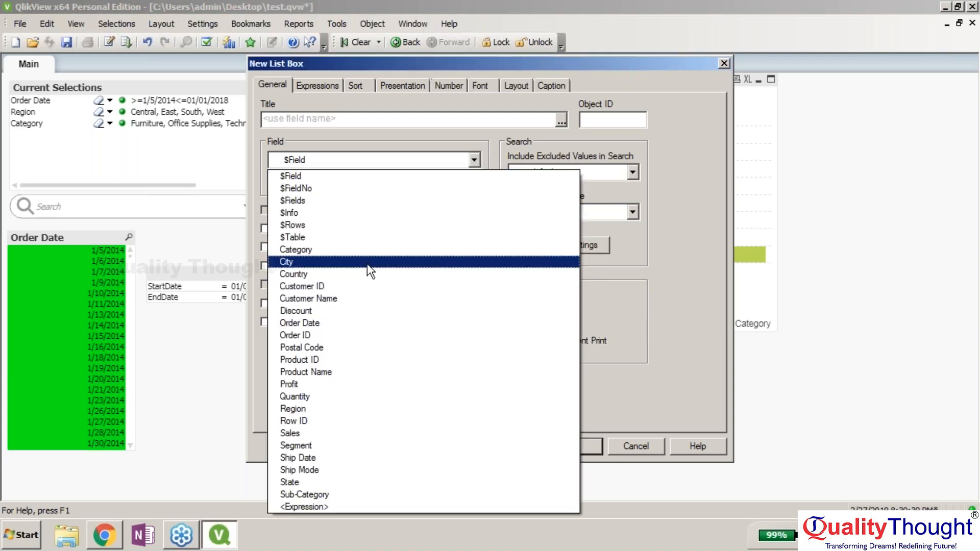
left_click(368, 262)
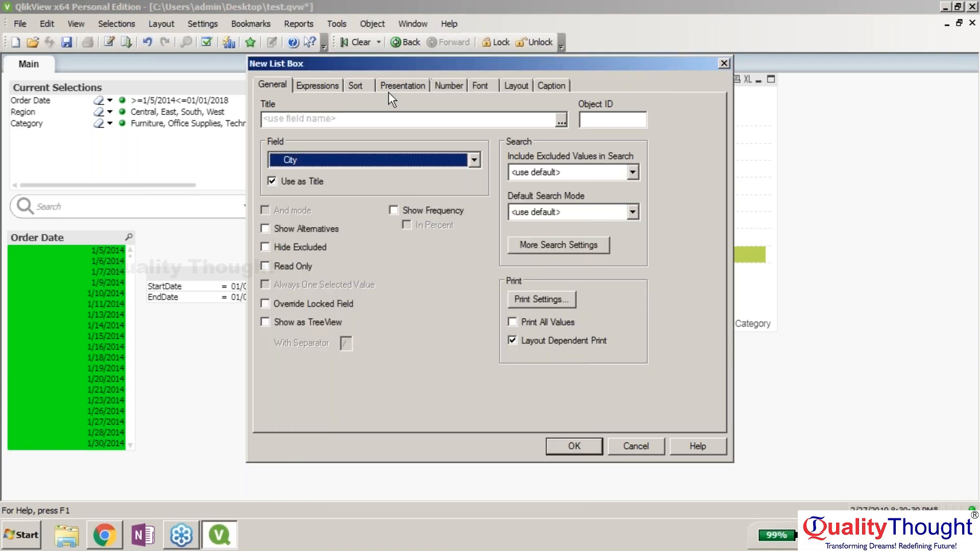
left_click(396, 118)
type("city")
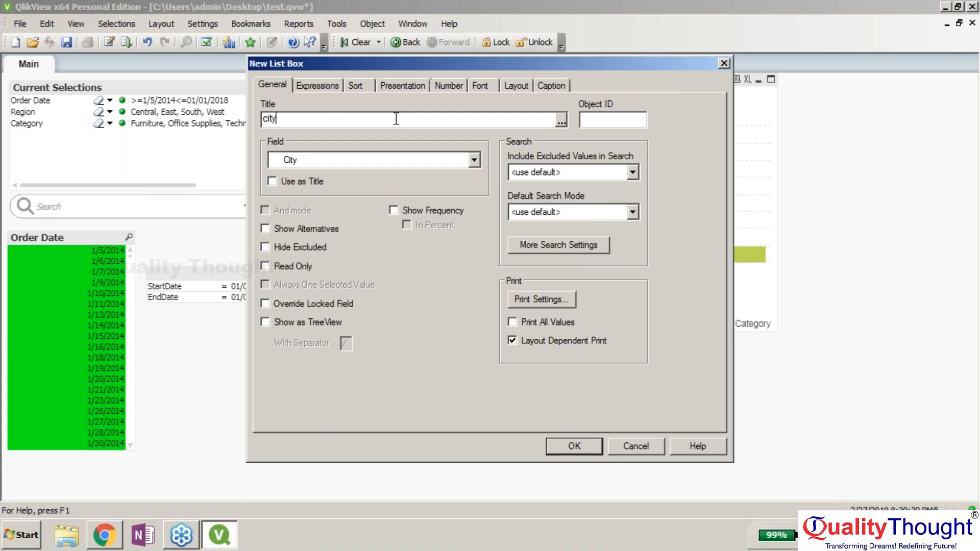
left_click(578, 444)
left_click_drag(286, 370, 269, 140)
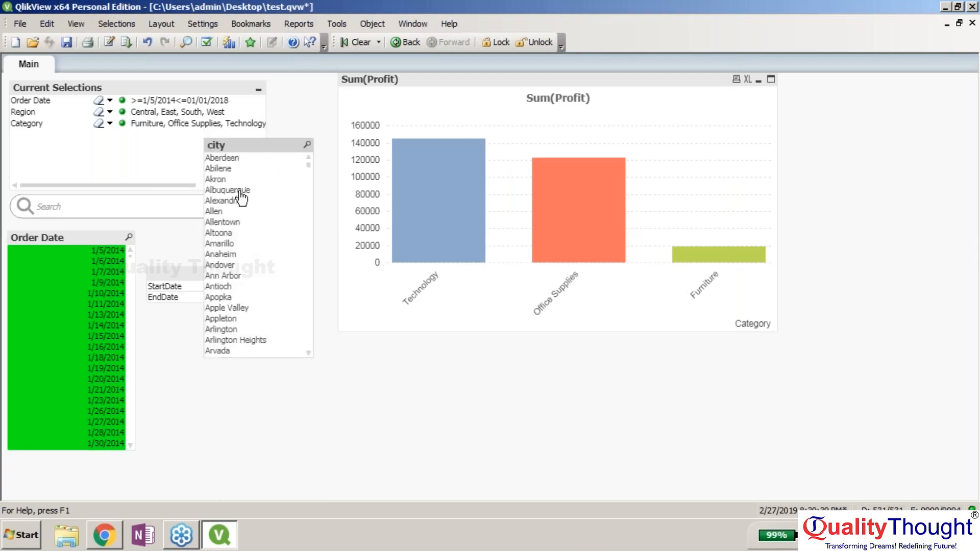
left_click_drag(240, 194, 238, 286)
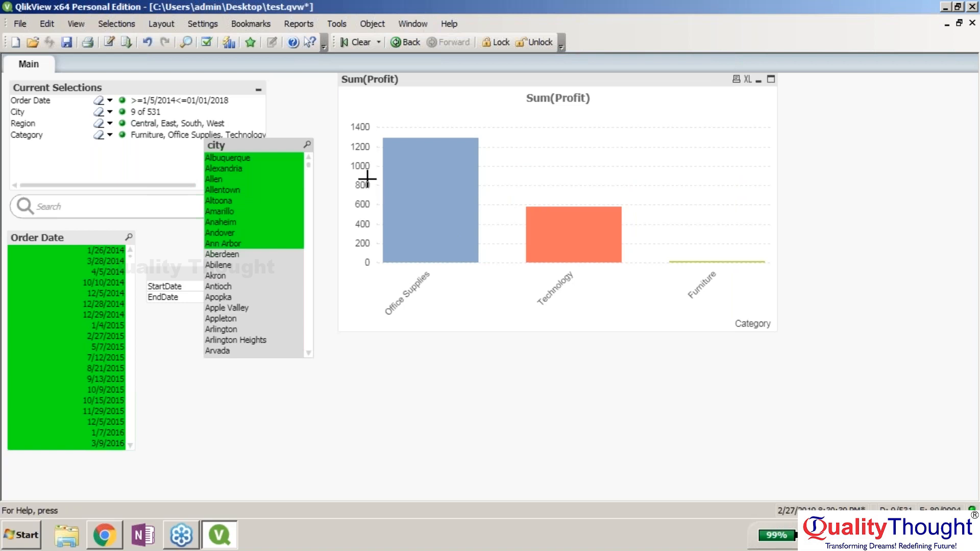
left_click_drag(277, 144, 297, 253)
right_click(302, 255)
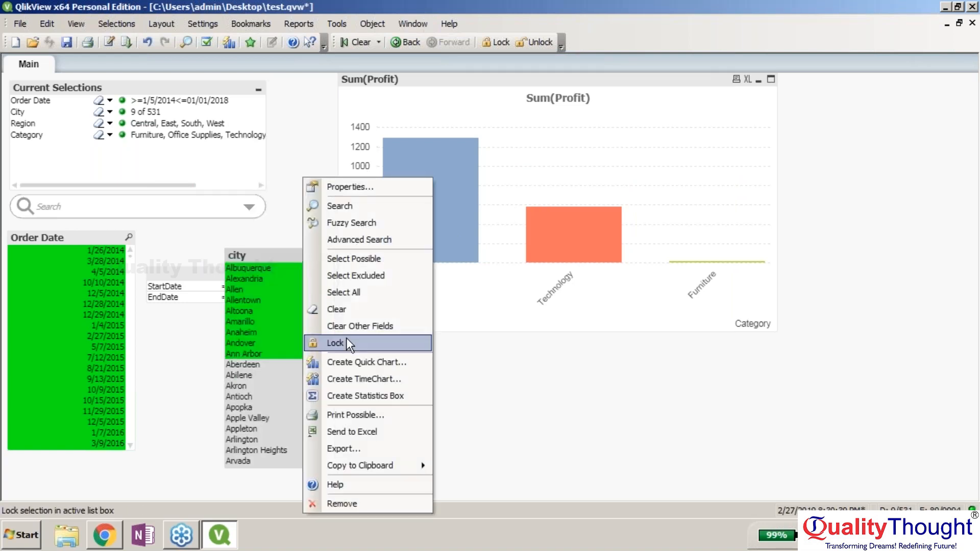
left_click(333, 309)
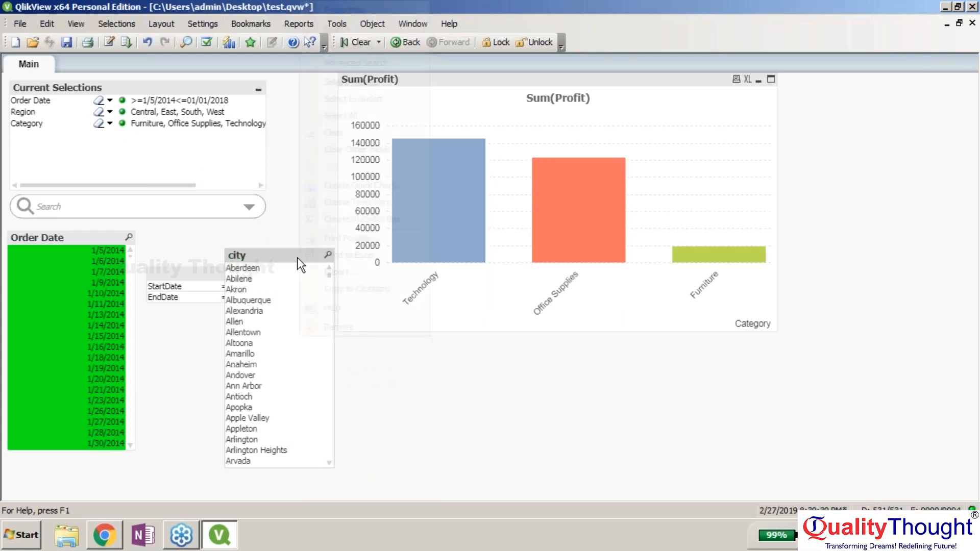
right_click(301, 264)
left_click(339, 326)
left_click(452, 299)
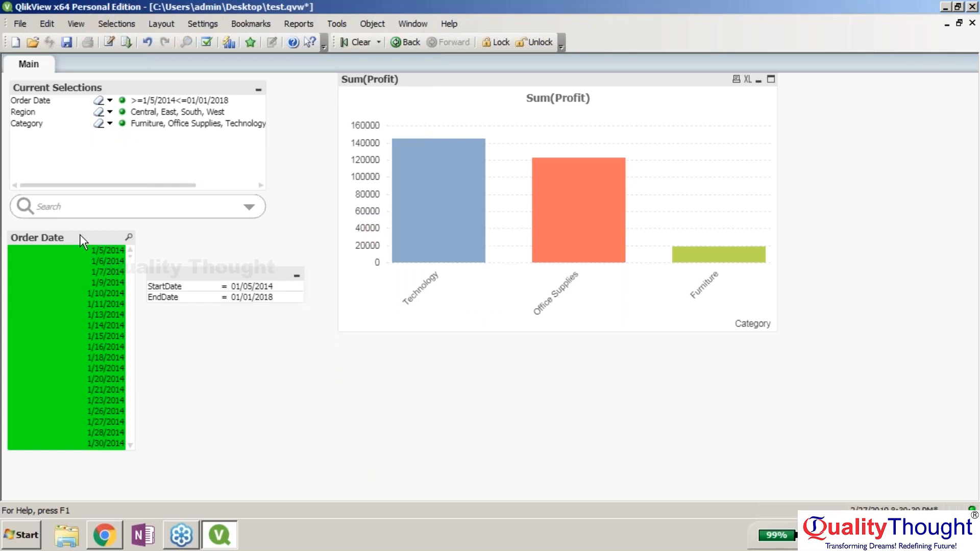
- Add a new empty input box below the Sum(Profit) chart, checking its number format
right_click(207, 285)
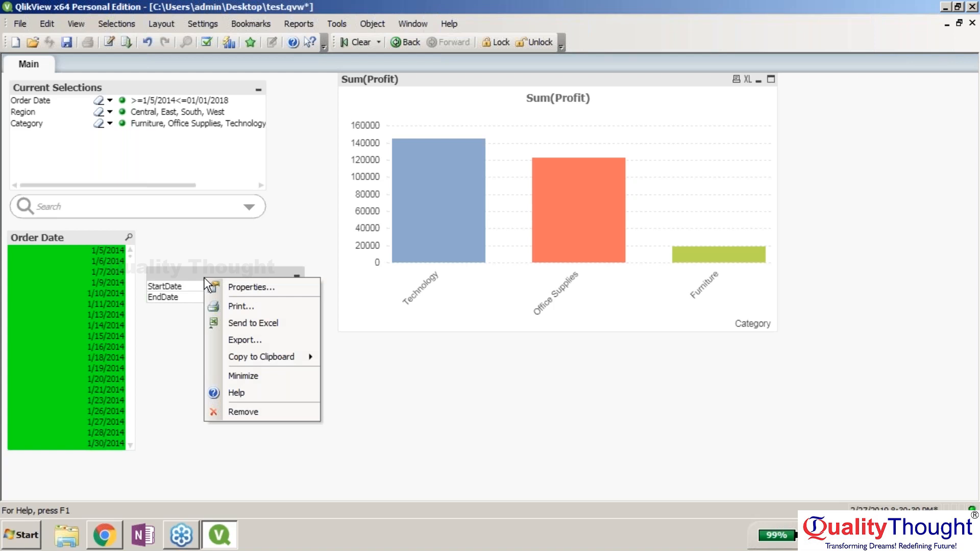
right_click(351, 359)
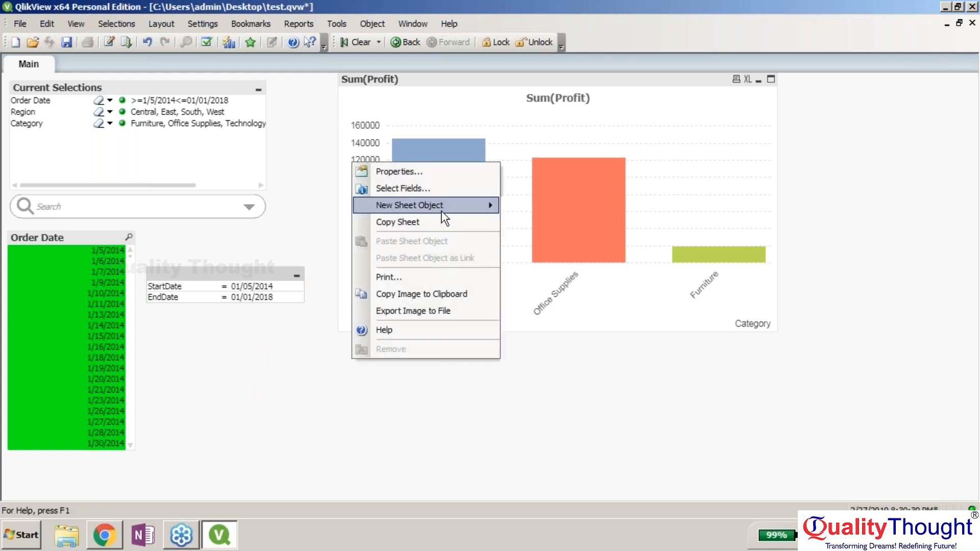
mouse_move(443, 205)
left_click(542, 288)
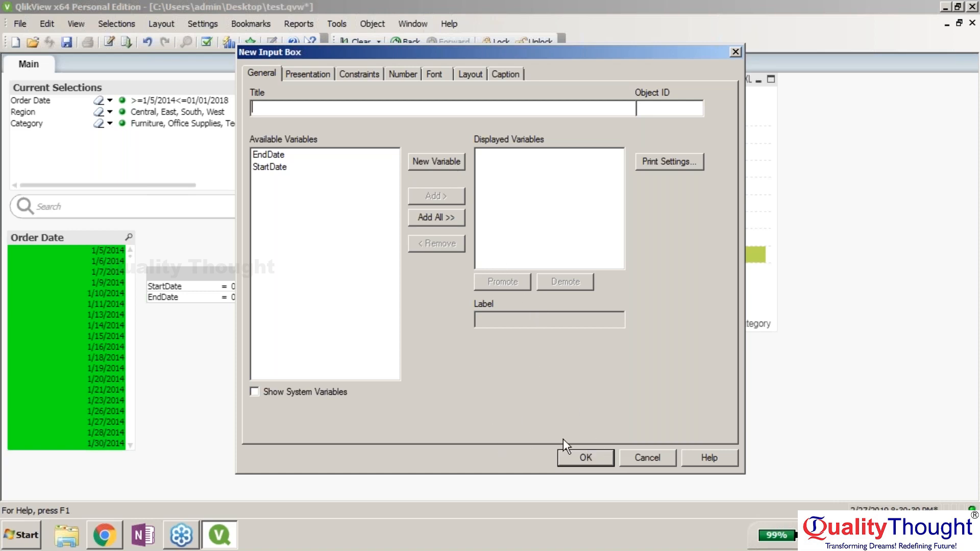
left_click(408, 77)
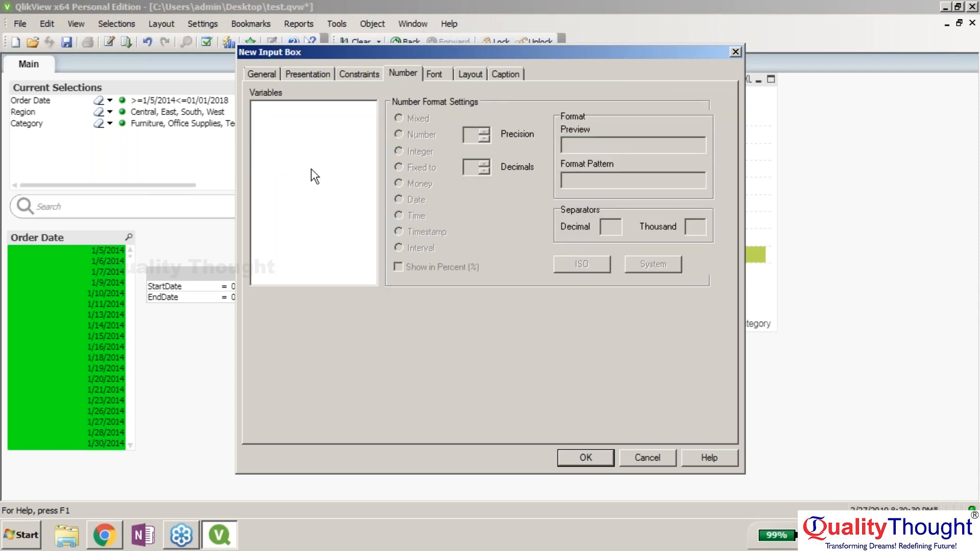
left_click(586, 457)
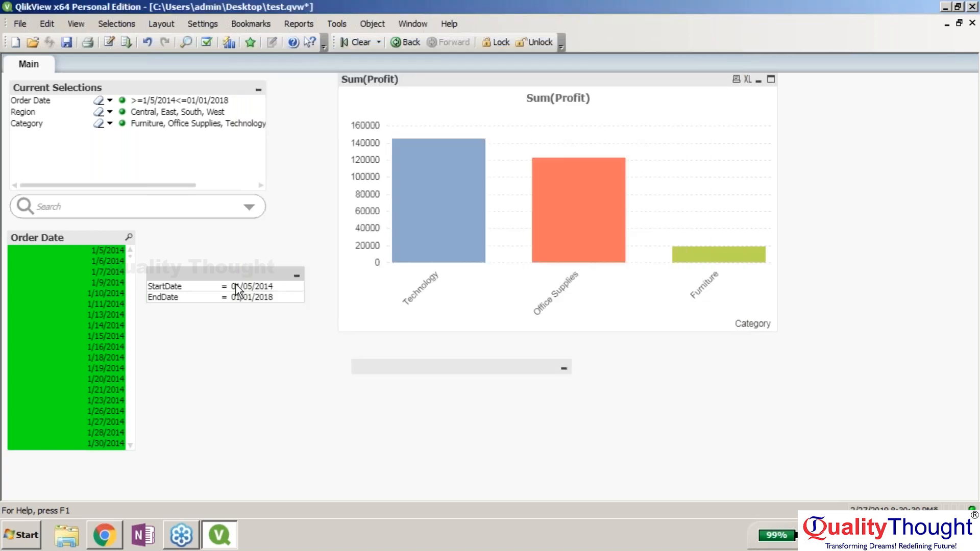
- Open StartDate's expression editor and cancel without changes
left_click(267, 287)
left_click(297, 288)
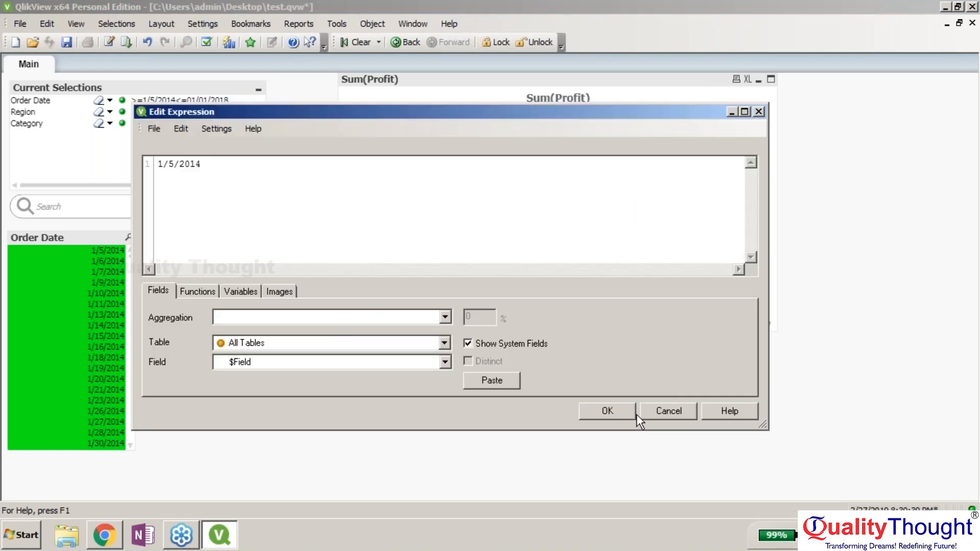
left_click(653, 411)
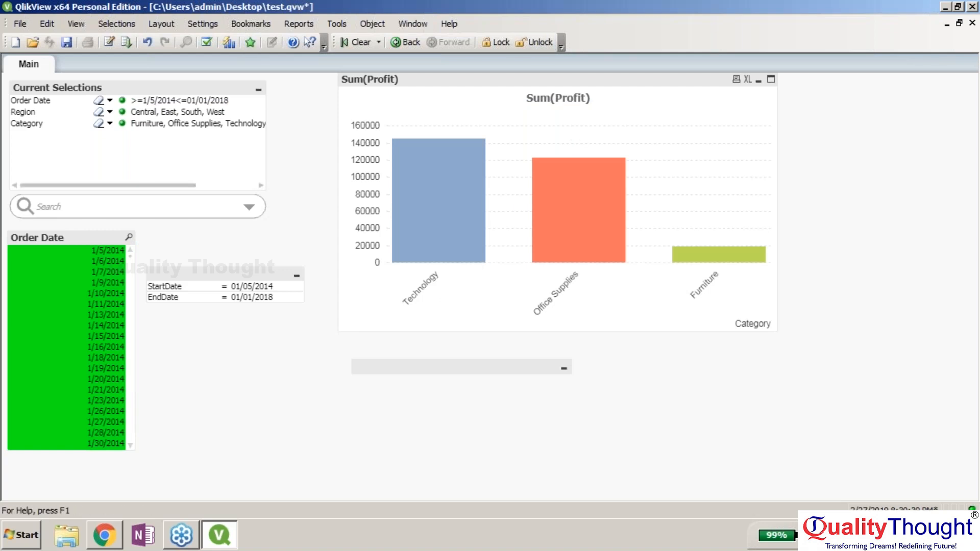
- Reconfirm the EndDate OnInput trigger's Order Date range selection and apply the Document Properties
left_click(200, 28)
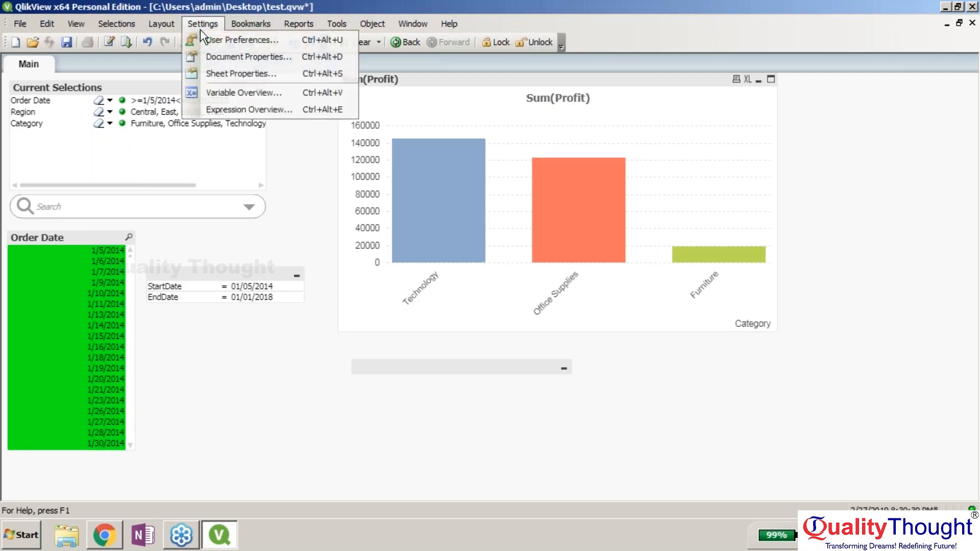
left_click(236, 51)
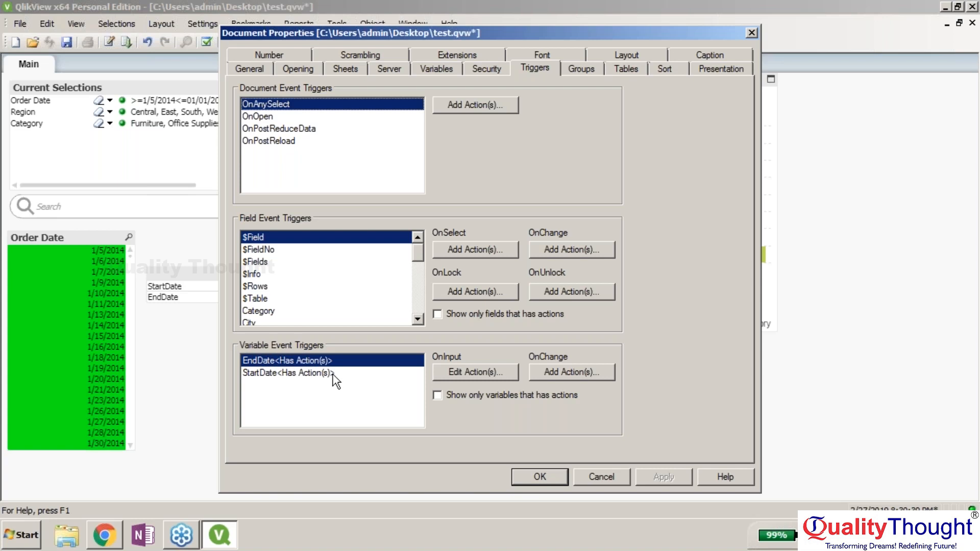
left_click(456, 377)
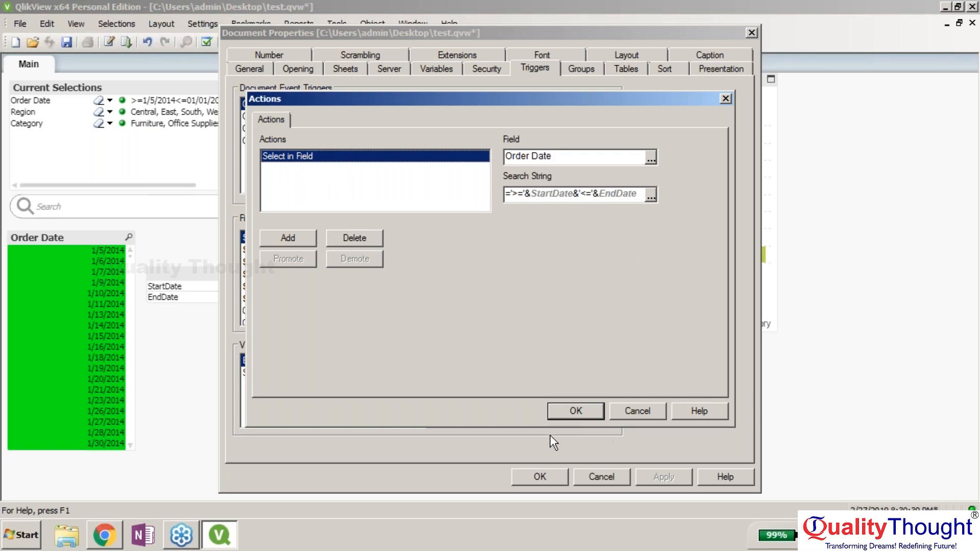
left_click(570, 404)
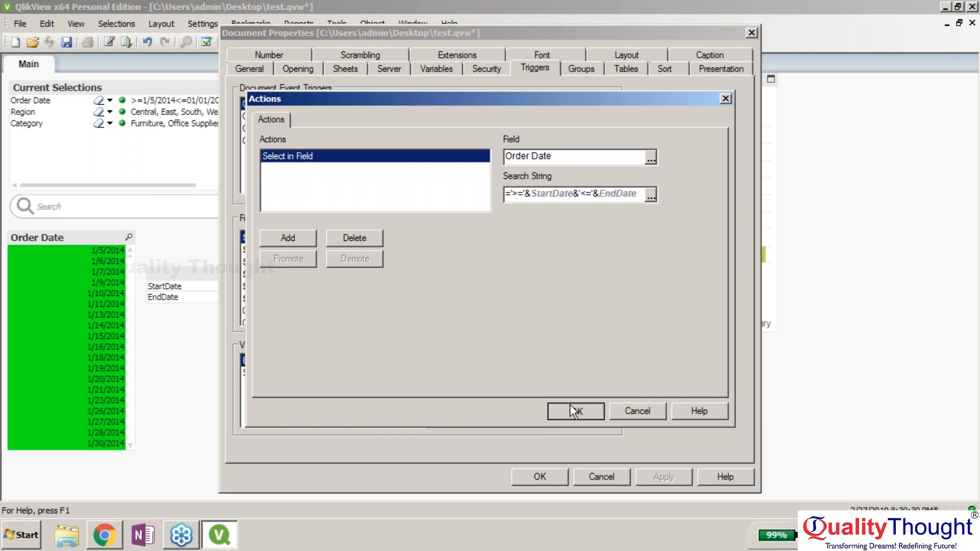
left_click(360, 380)
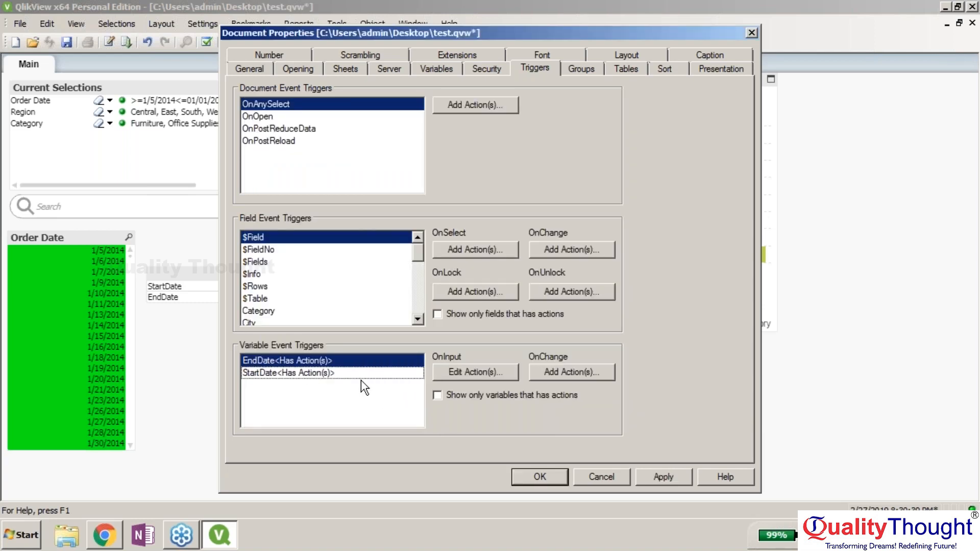
left_click(646, 479)
left_click(552, 479)
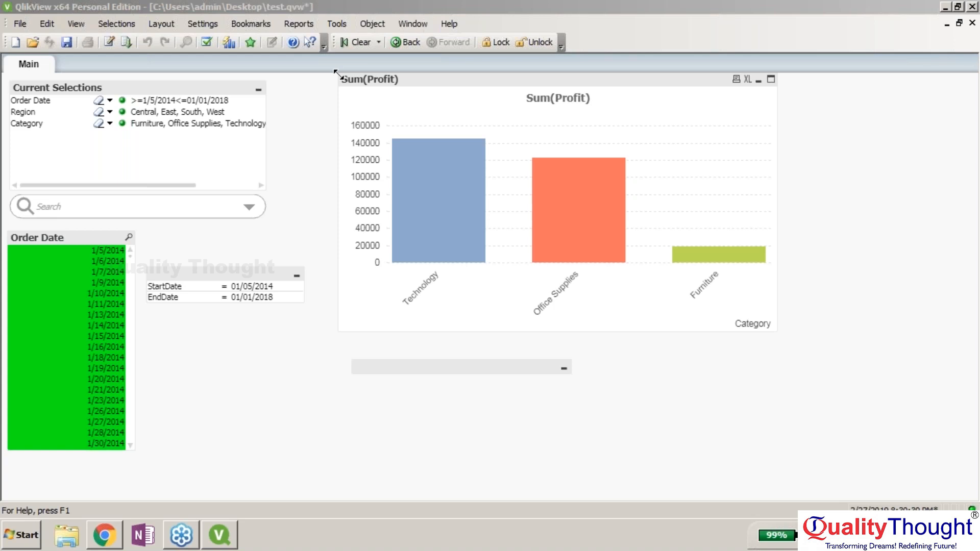
- Resize and move the Sum(Profit) chart up-left so its category labels show fully
left_click_drag(335, 72, 492, 149)
left_click_drag(575, 154, 363, 84)
left_click_drag(565, 258, 445, 209)
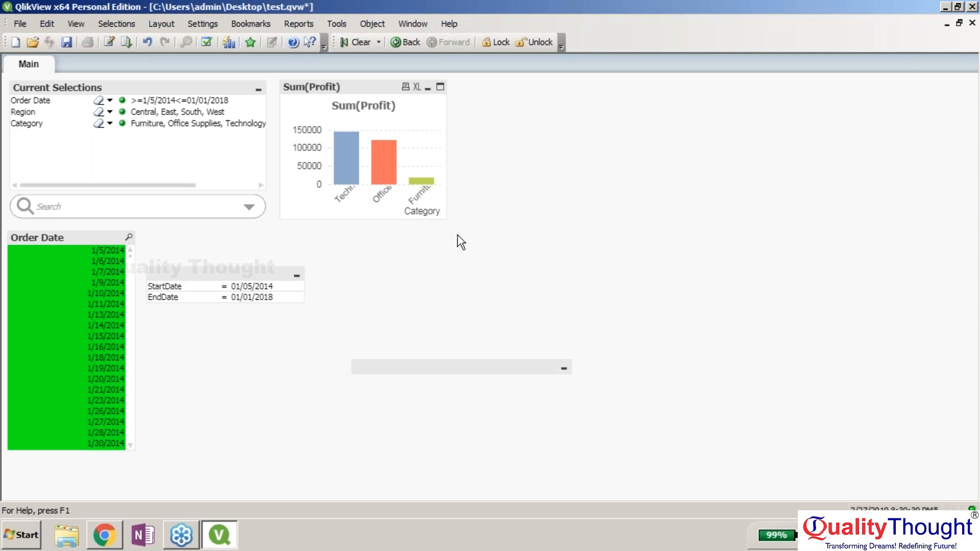
left_click_drag(442, 219, 590, 352)
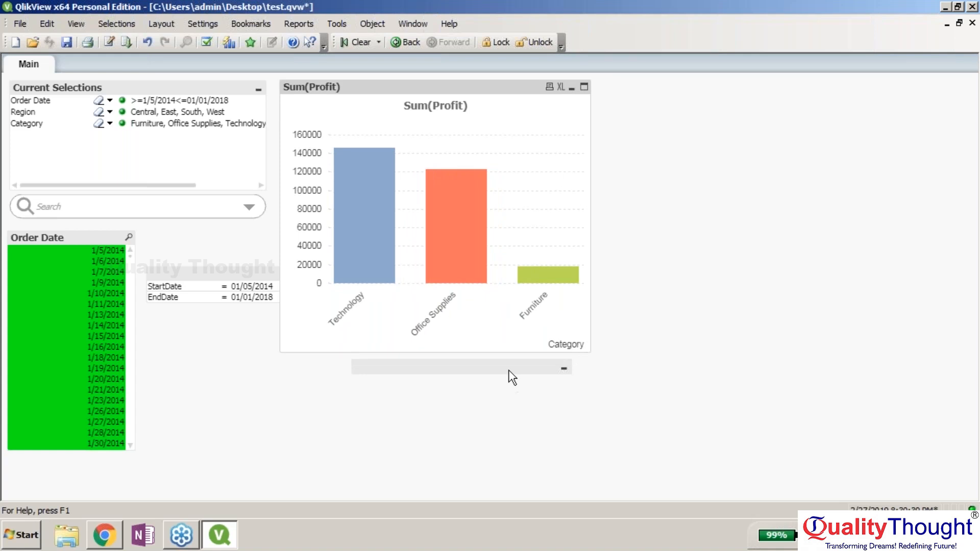
- Delete the empty input box below the chart and save the document as test.qvw
key("Delete")
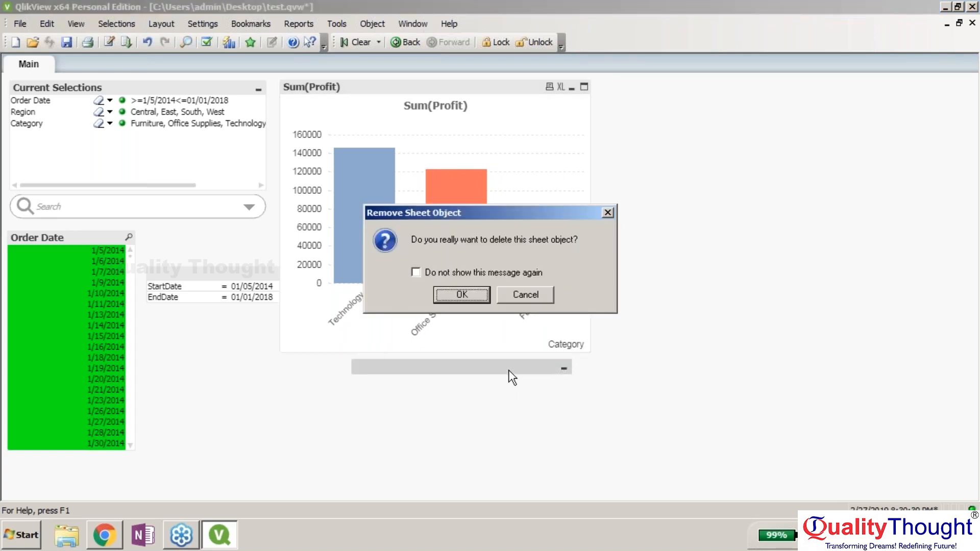
key("Return")
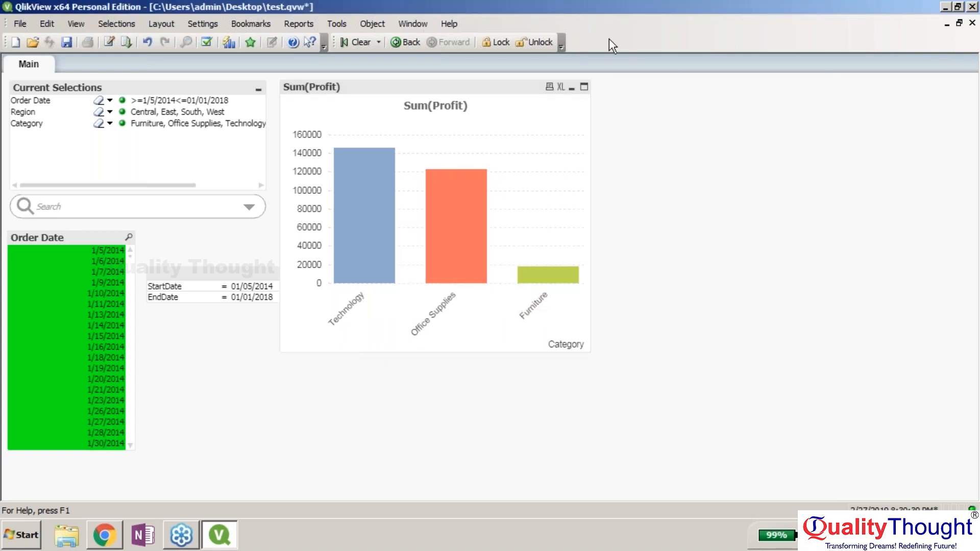
left_click(66, 42)
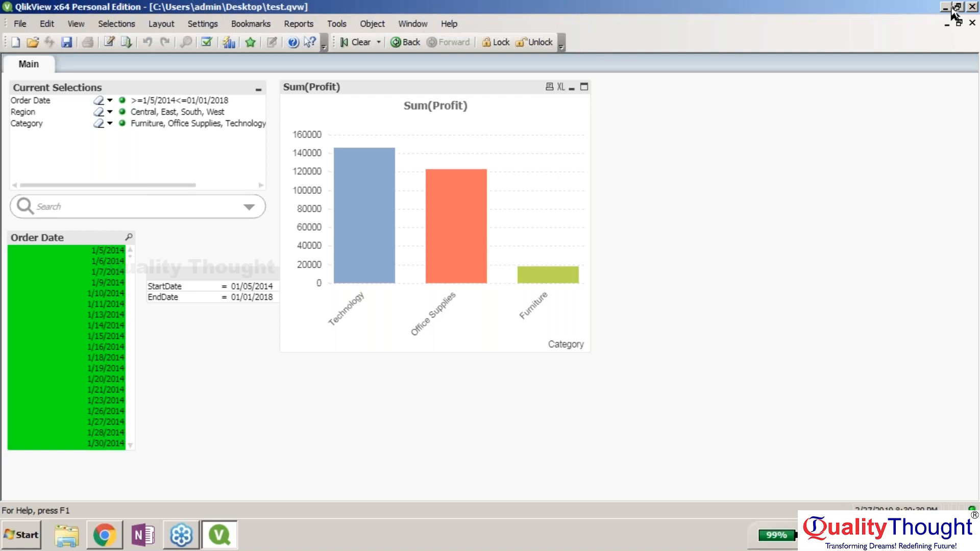
left_click(749, 254)
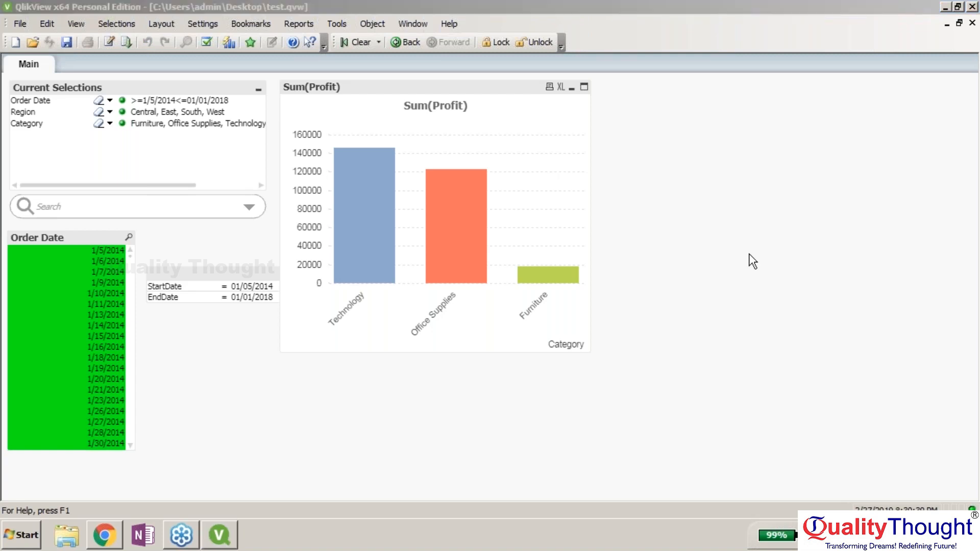